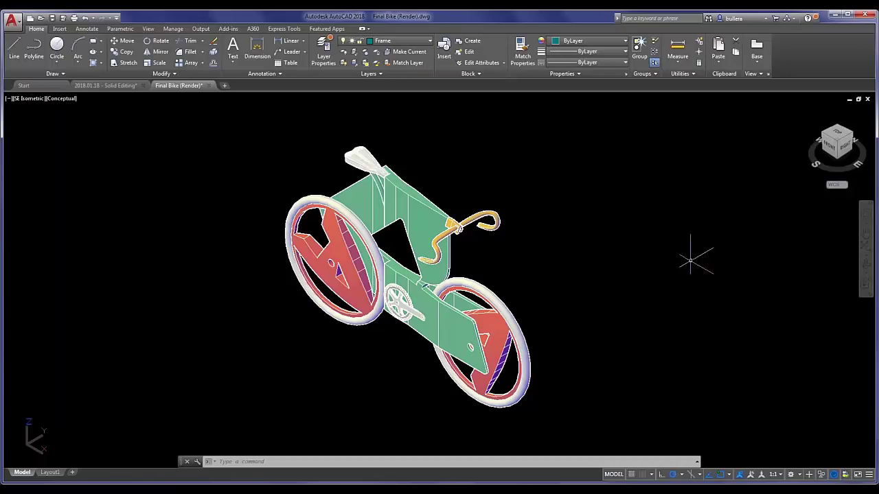
Step: Switch to the 2018.01.18 - Solid Editing drawing and change the workspace to 3D Modeling
click(104, 85)
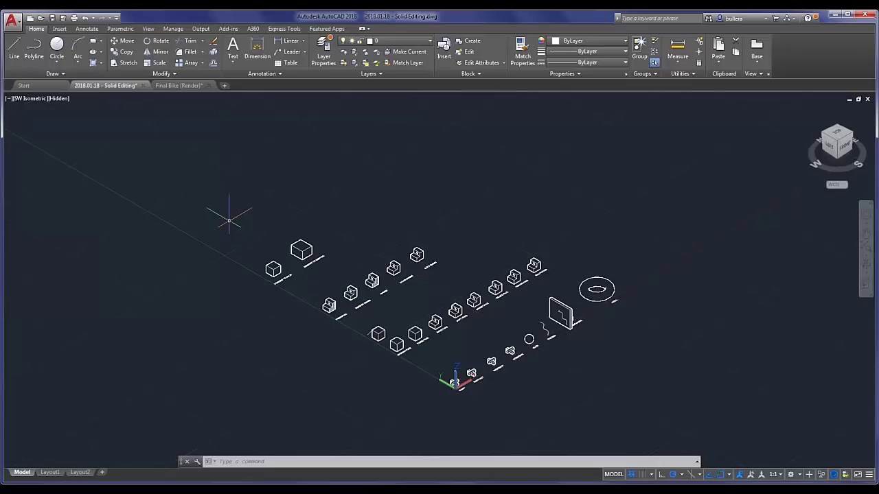
click(793, 475)
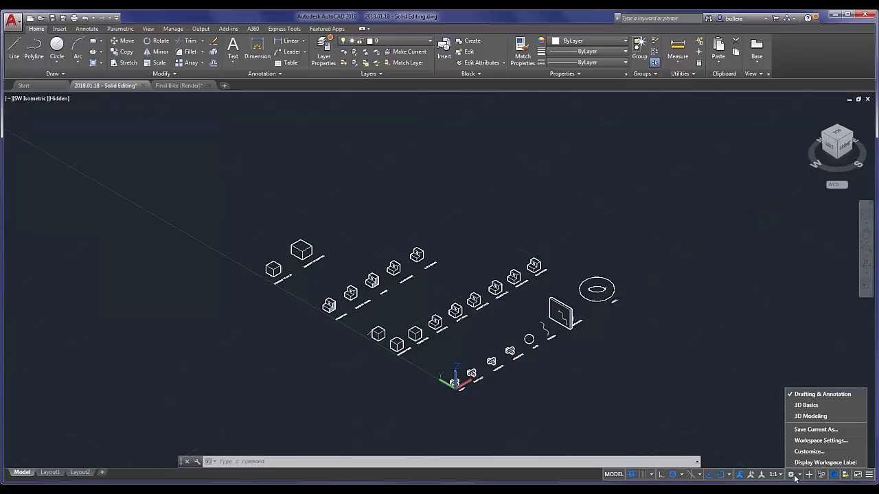
click(813, 416)
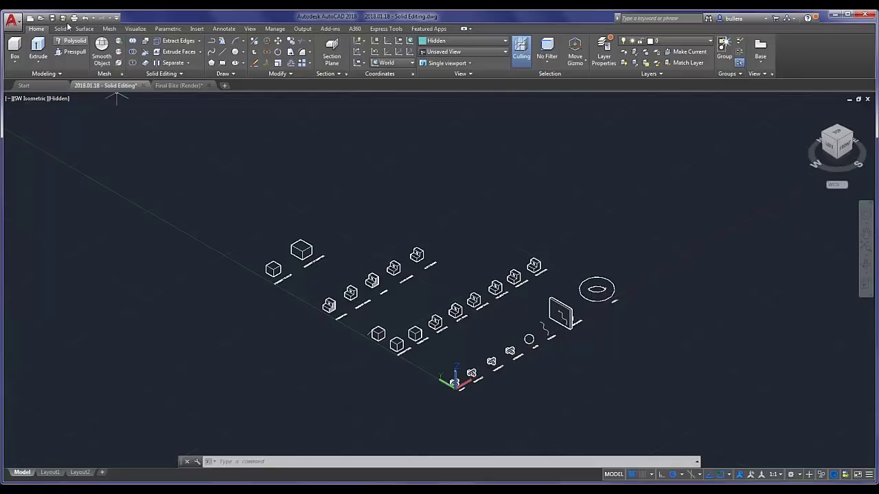
click(14, 60)
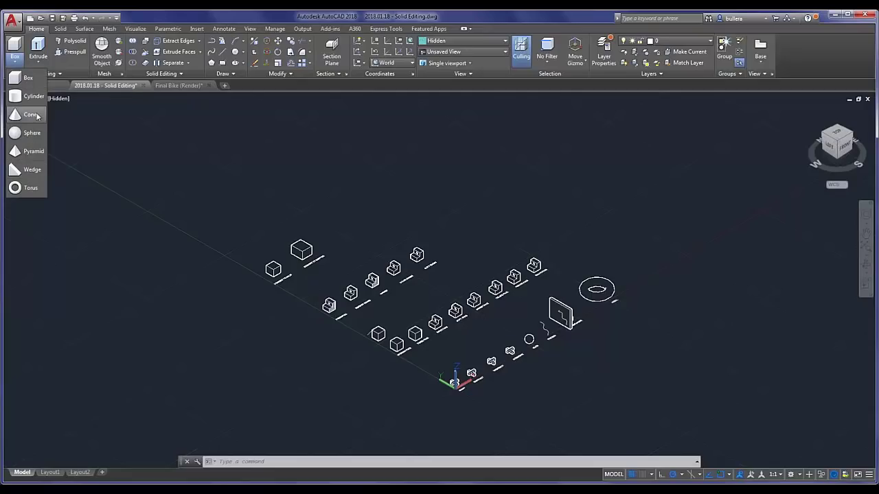
click(43, 61)
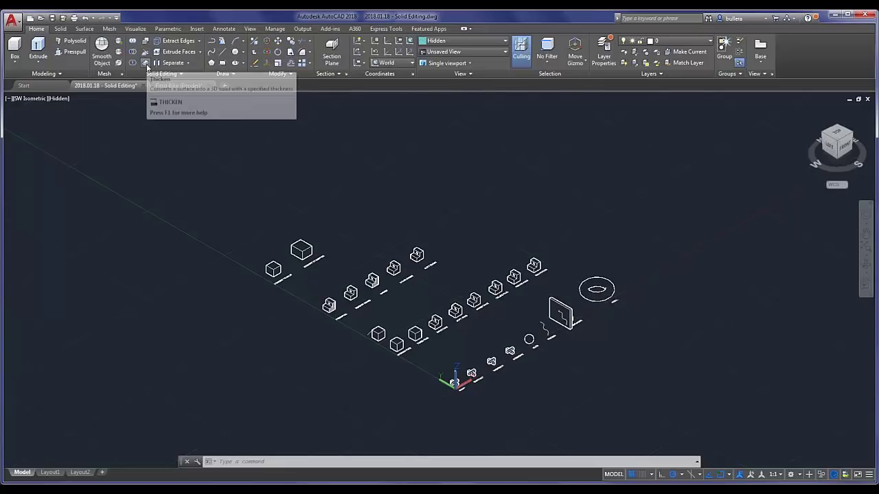
click(199, 41)
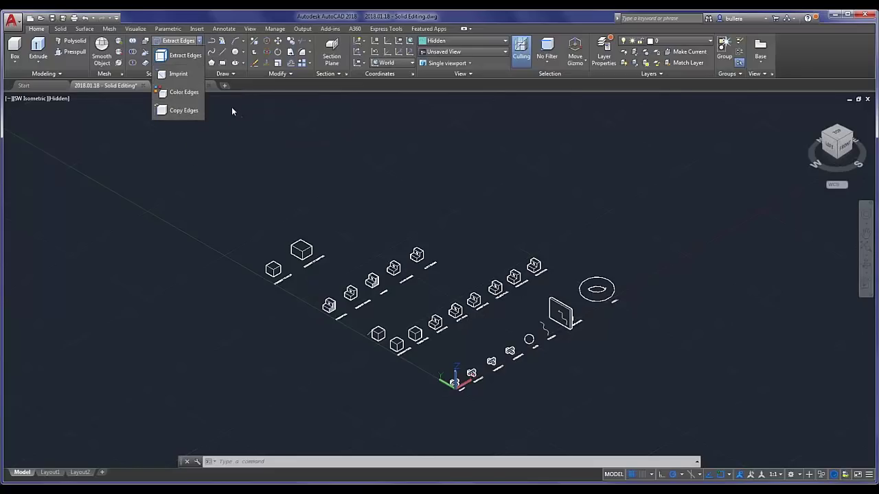
click(204, 85)
click(200, 52)
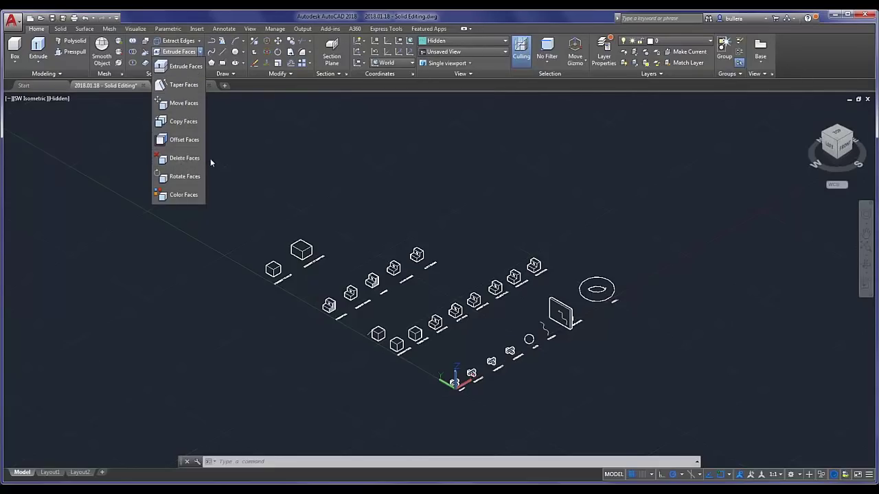
click(188, 62)
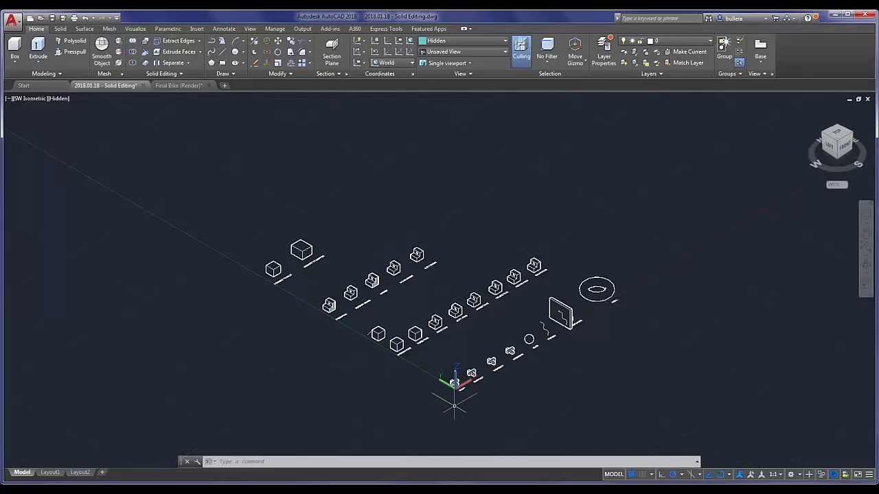
Step: Examine the labelled row of crossed-box examples from Union to Interfere from several angles, ending on the Union pair in SW Isometric view
scroll(467, 386, up, 8)
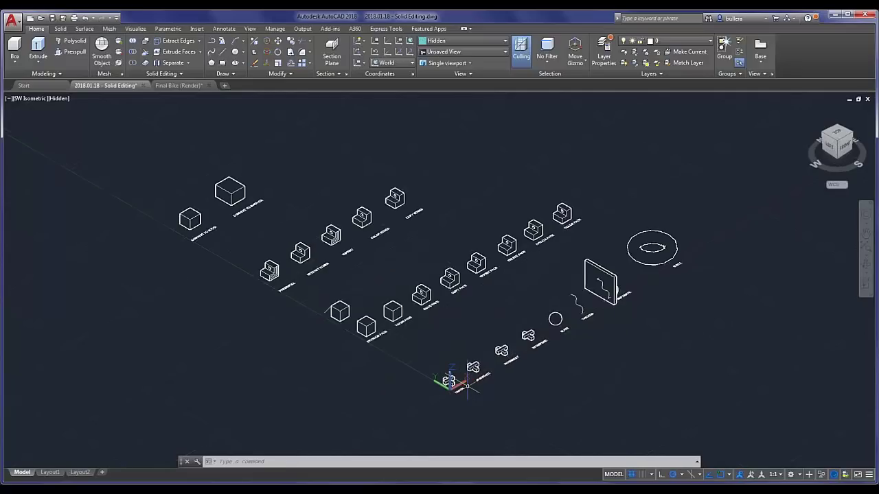
scroll(437, 397, up, 3)
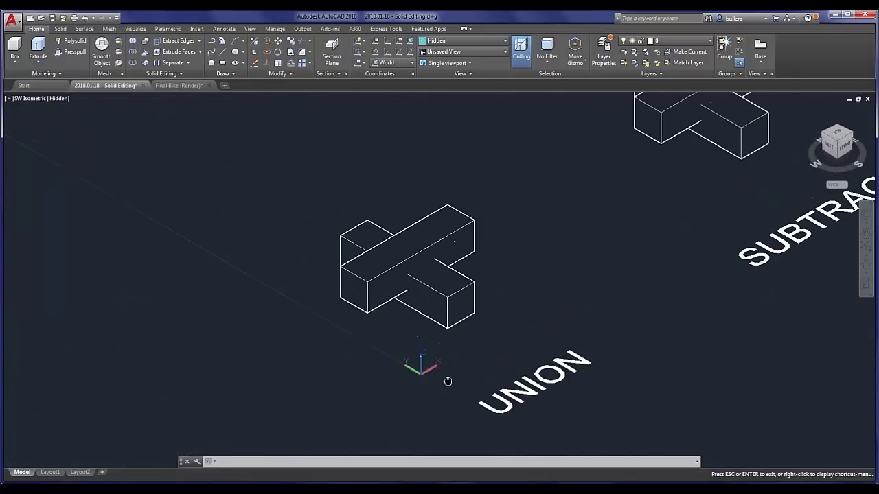
scroll(443, 379, down, 5)
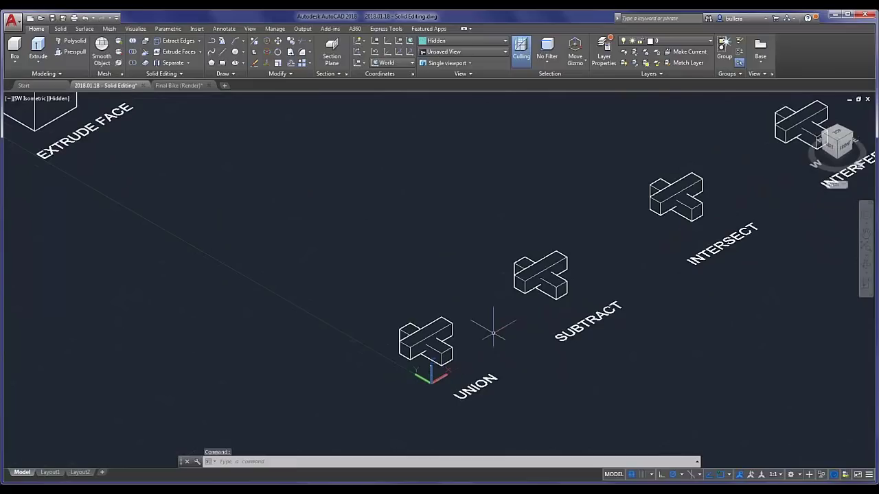
mouse_move(497, 326)
middle_down()
mouse_move(488, 330)
mouse_move(479, 315)
middle_up()
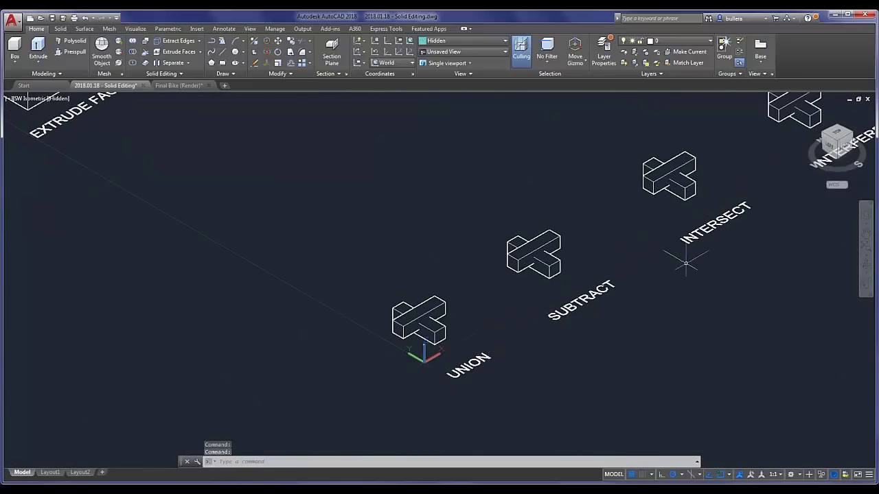
scroll(481, 303, down, 2)
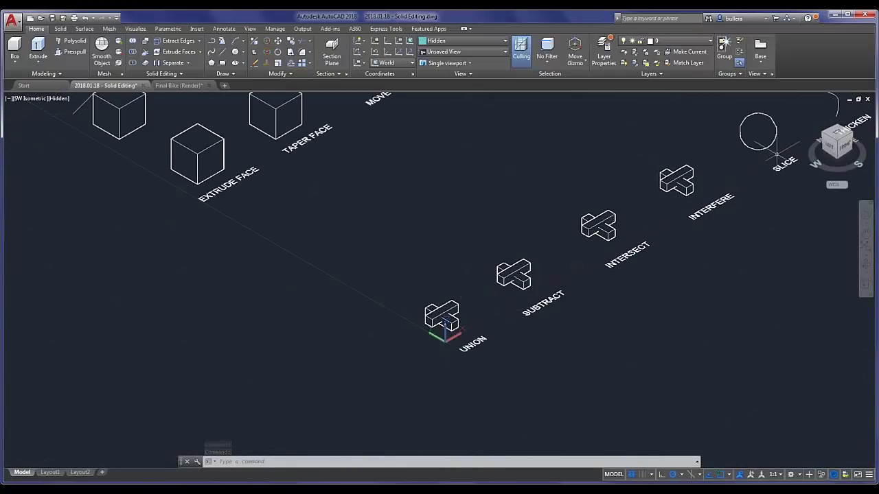
scroll(473, 278, up, 2)
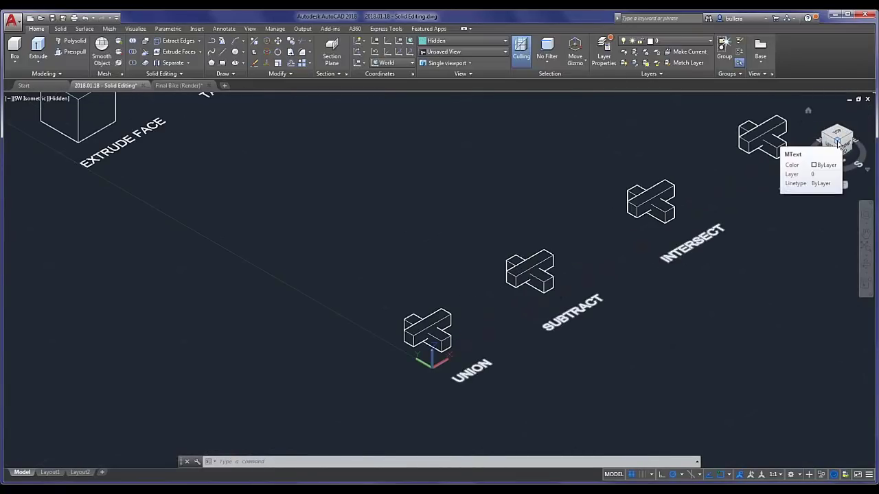
scroll(457, 376, down, 3)
scroll(514, 377, up, 5)
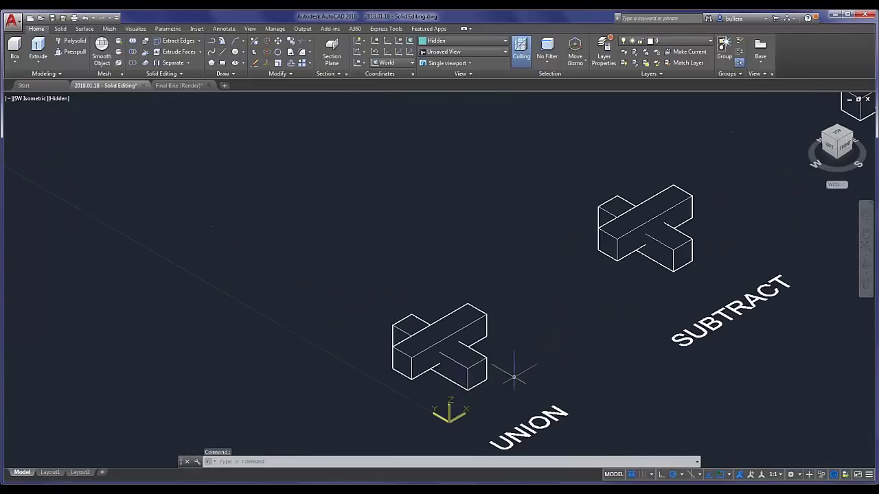
shift+middle_drag(555, 362, 506, 304)
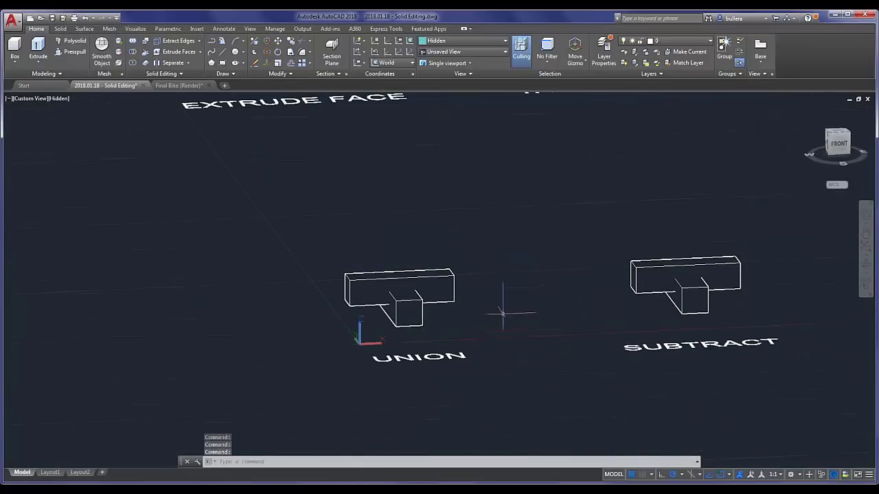
click(828, 138)
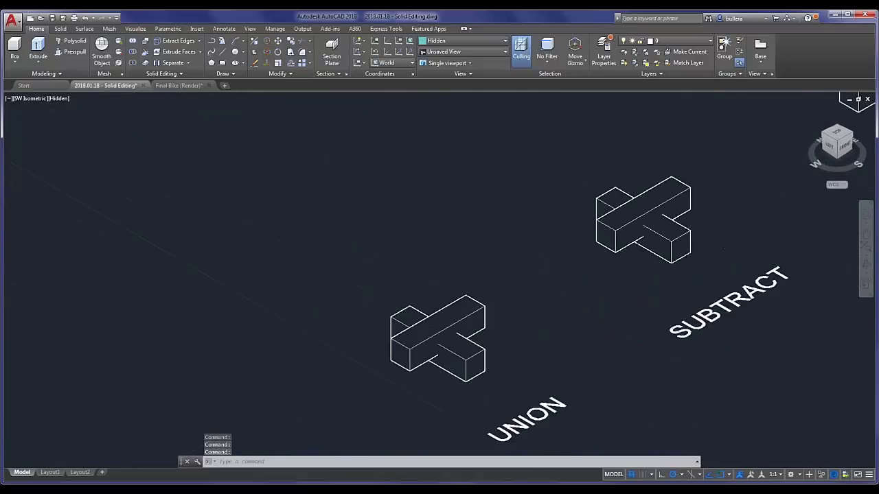
middle_drag(533, 310, 540, 274)
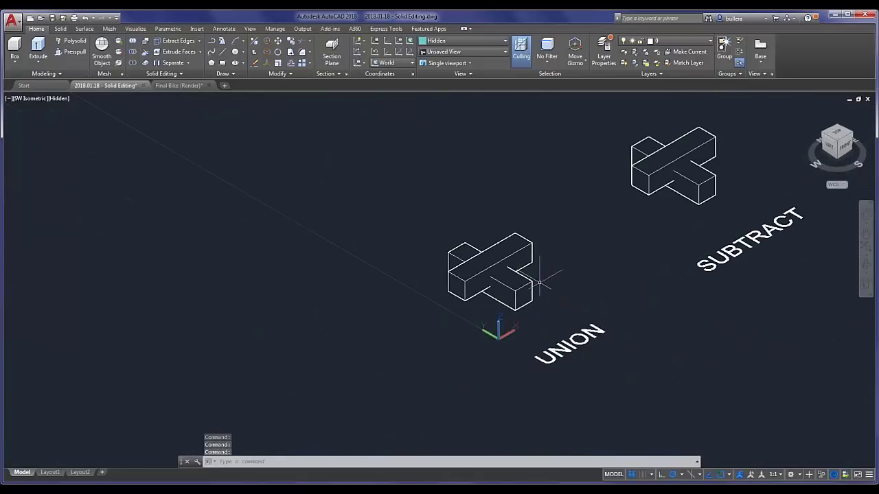
scroll(540, 281, up, 2)
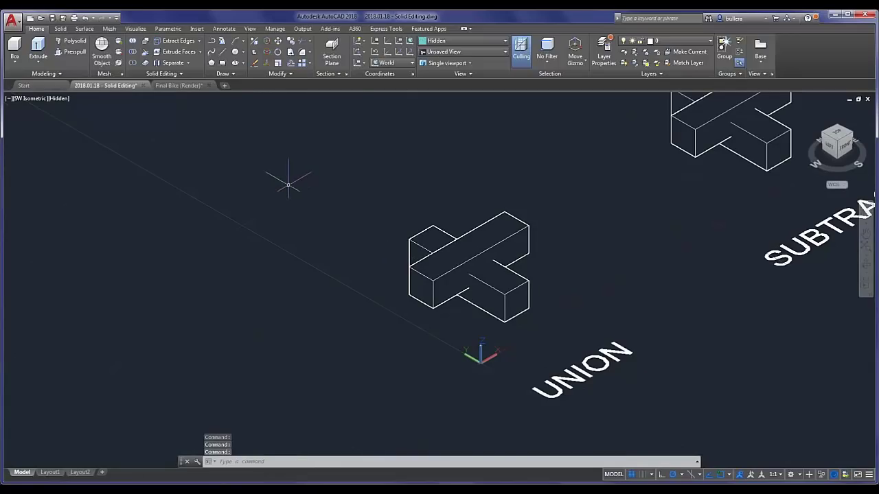
Step: Preview the Conceptual visual style on the crossed boxes and return to the Hidden style
click(59, 99)
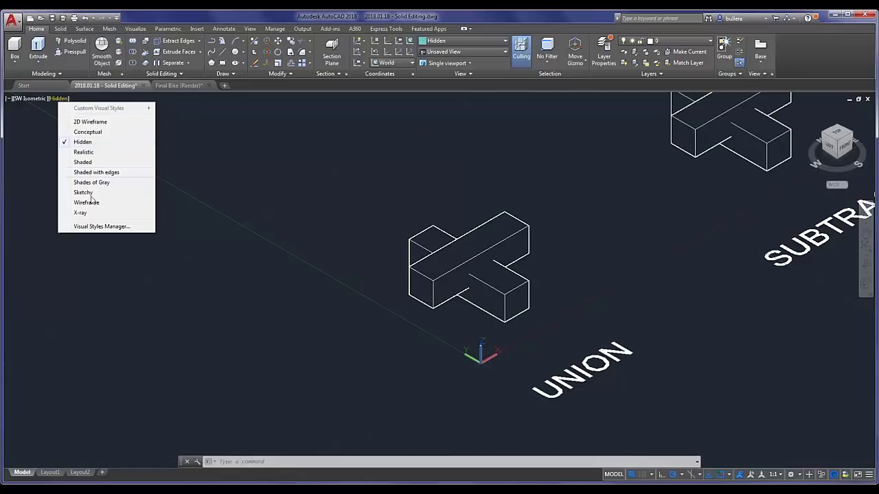
click(83, 132)
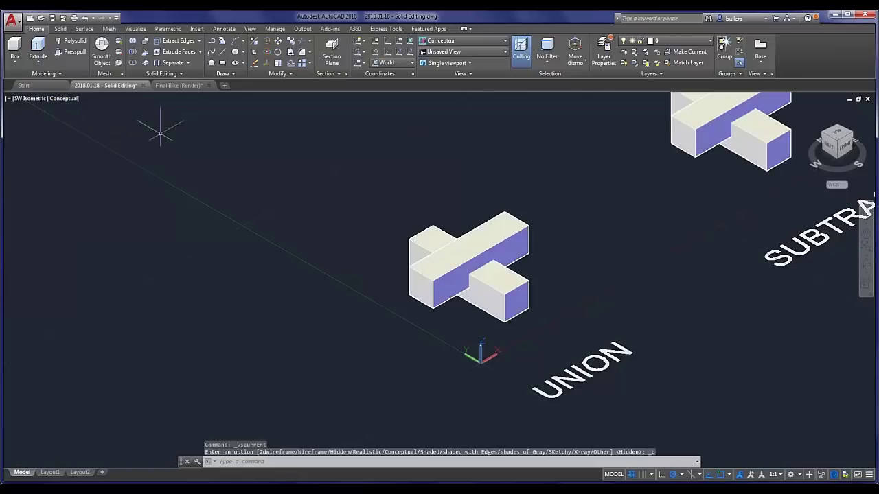
click(69, 100)
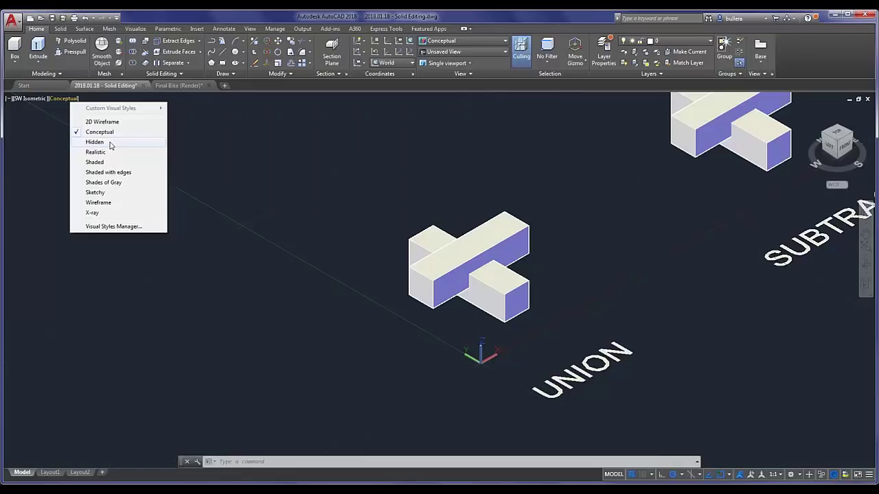
click(95, 142)
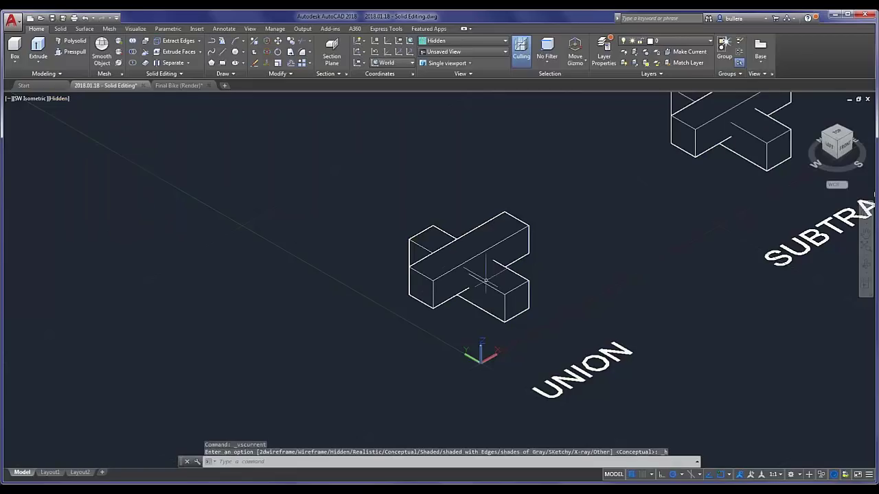
Step: Select each of the two crossing boxes above the Union label in turn to check whether they are separate solids
scroll(541, 265, up, 3)
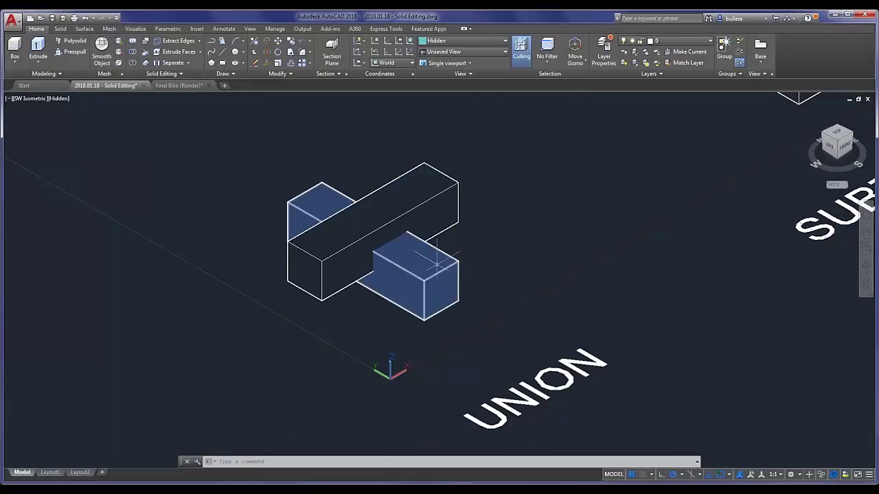
click(424, 207)
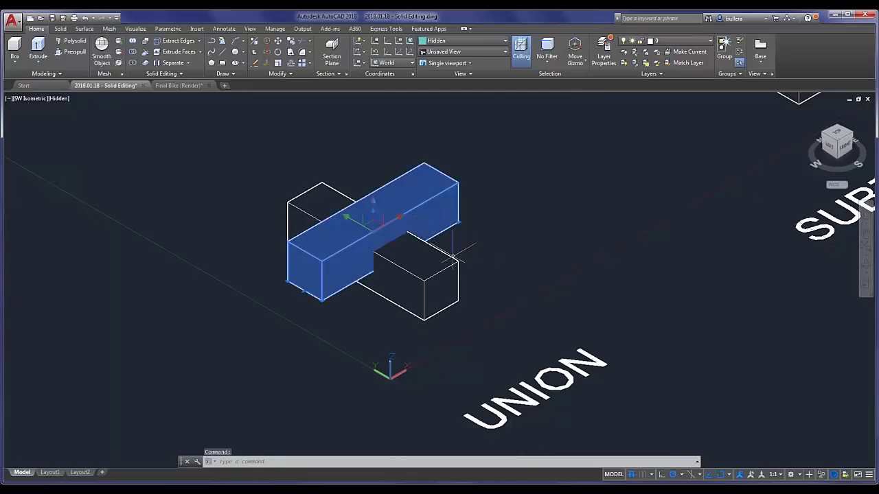
click(437, 269)
key(Escape)
click(436, 268)
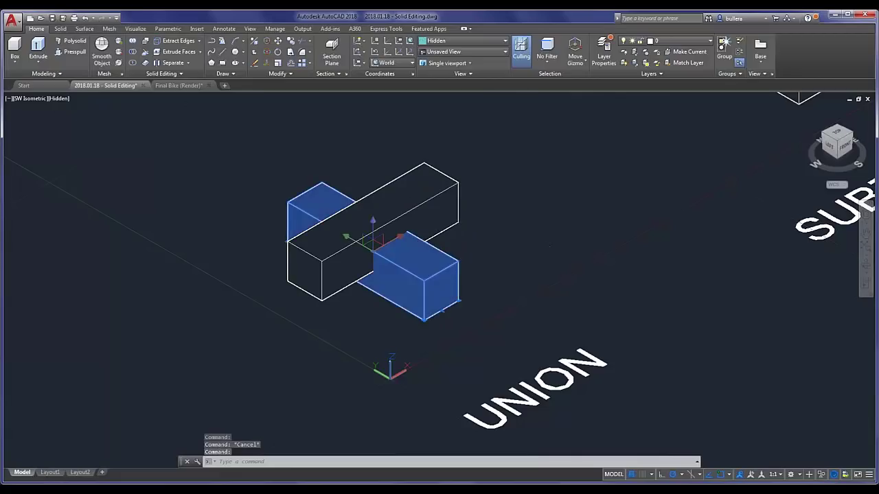
key(Escape)
click(451, 207)
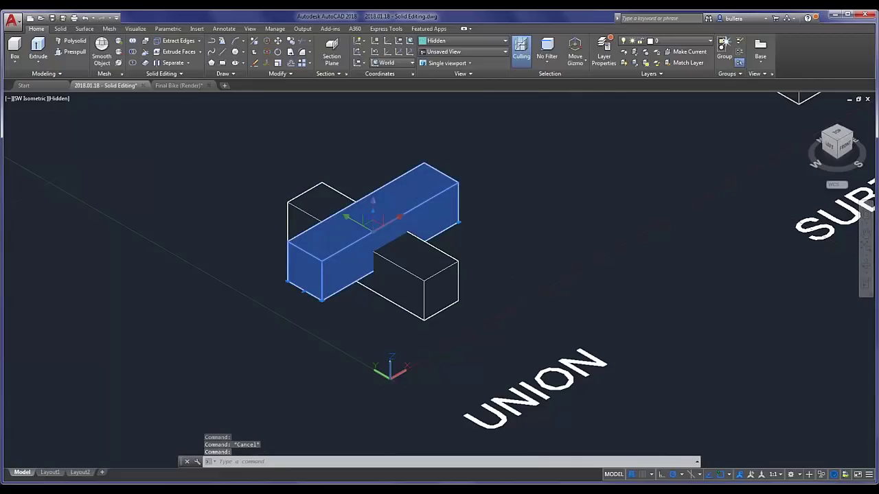
key(Escape)
key(Escape)
Step: Move the upper box of the Union example upward along the Z axis, inspect the pair, and undo the move
click(432, 208)
click(375, 203)
click(529, 173)
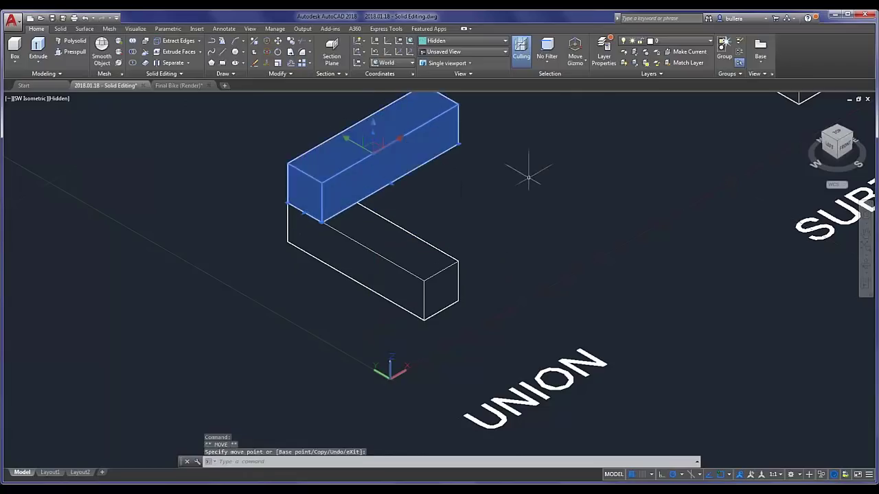
key(Escape)
shift+middle_drag(497, 304, 411, 305)
key(ctrl+z)
key(ctrl+z)
key(ctrl+z)
key(ctrl+z)
key(ctrl+z)
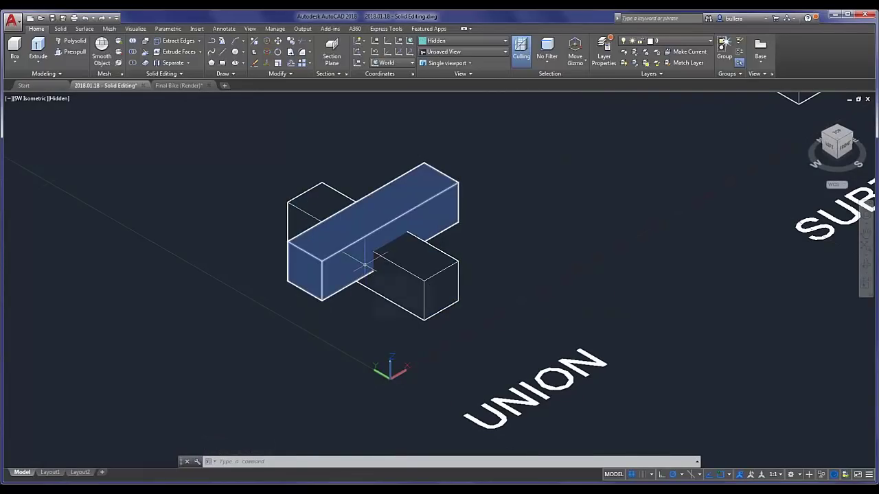
Step: Combine the two crossing boxes above the Union label into one solid with Union
click(134, 41)
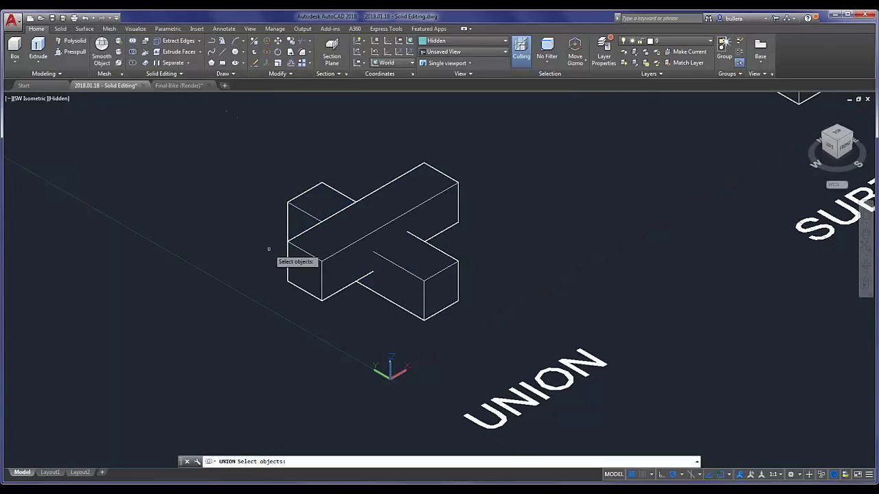
click(388, 241)
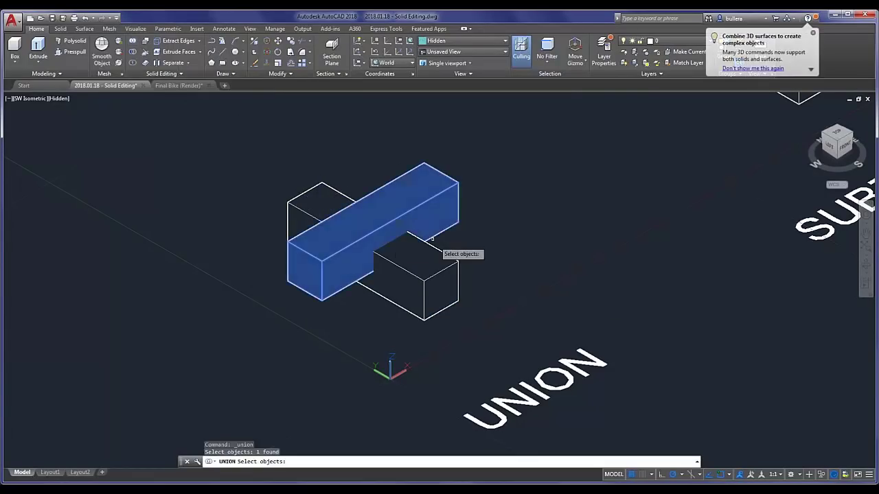
click(440, 284)
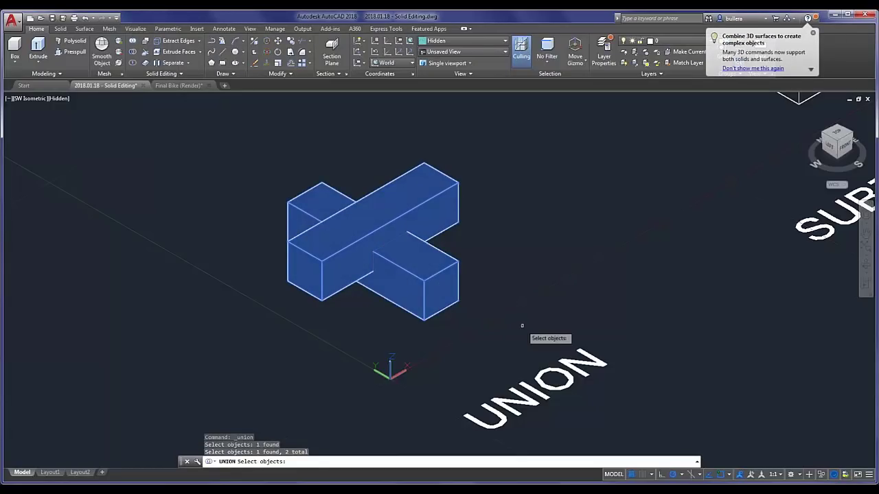
key(Return)
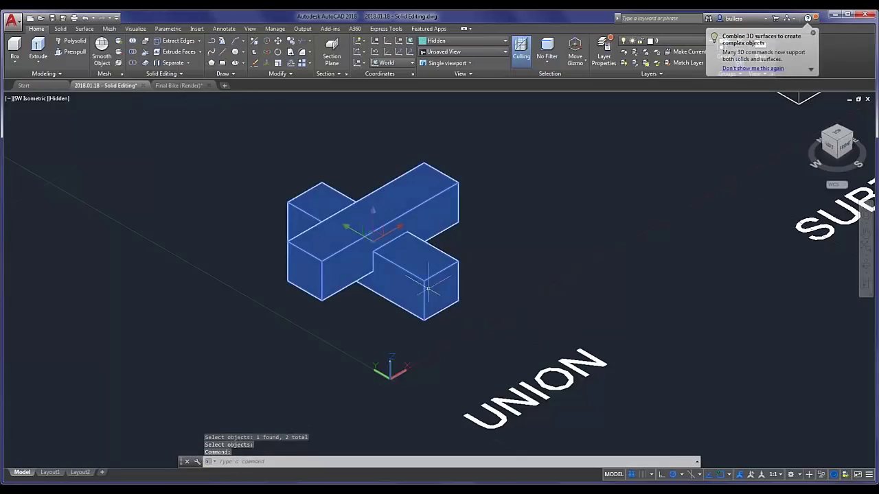
Step: Try moving the combined Union solid upward along the Z axis to check that both boxes behave as one piece
key(Escape)
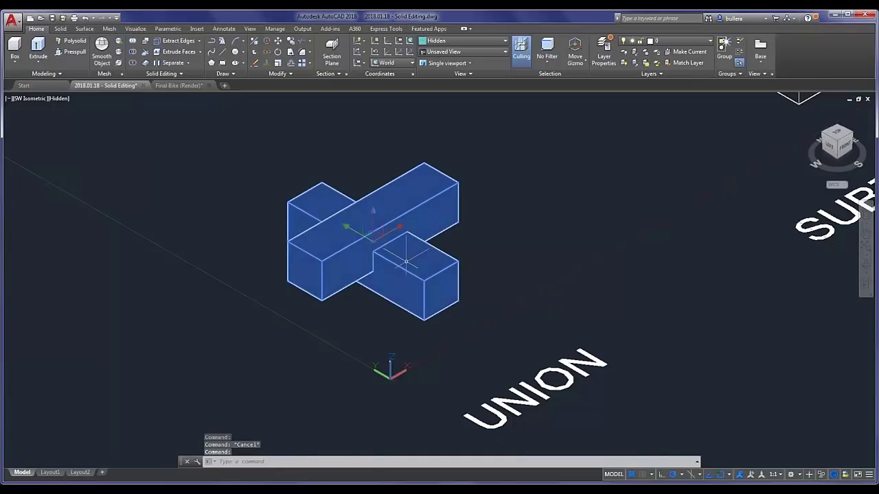
click(373, 210)
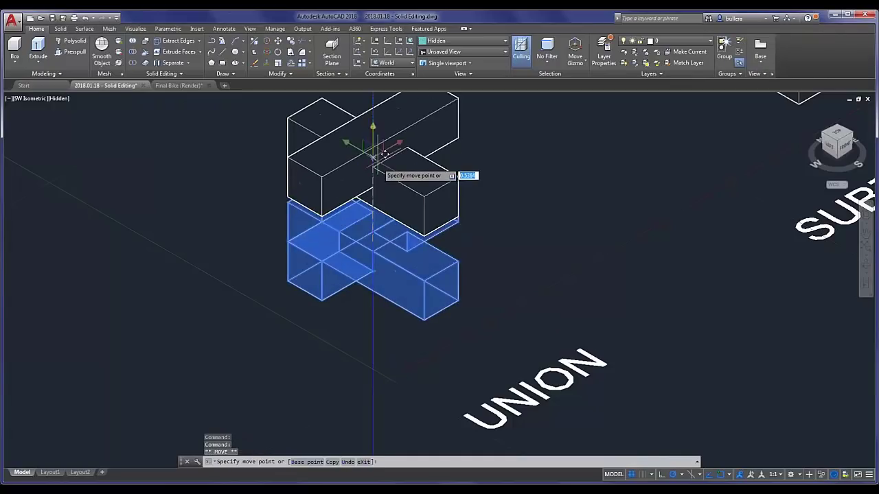
key(Escape)
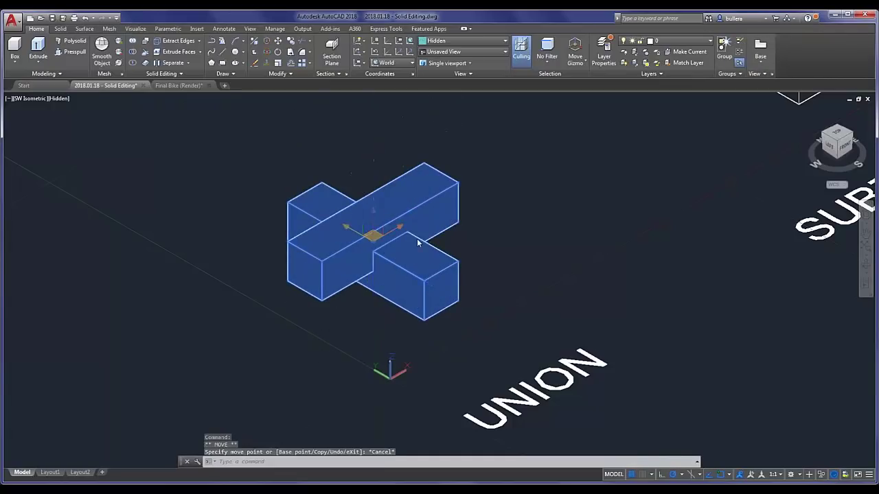
key(Escape)
key(ctrl+z)
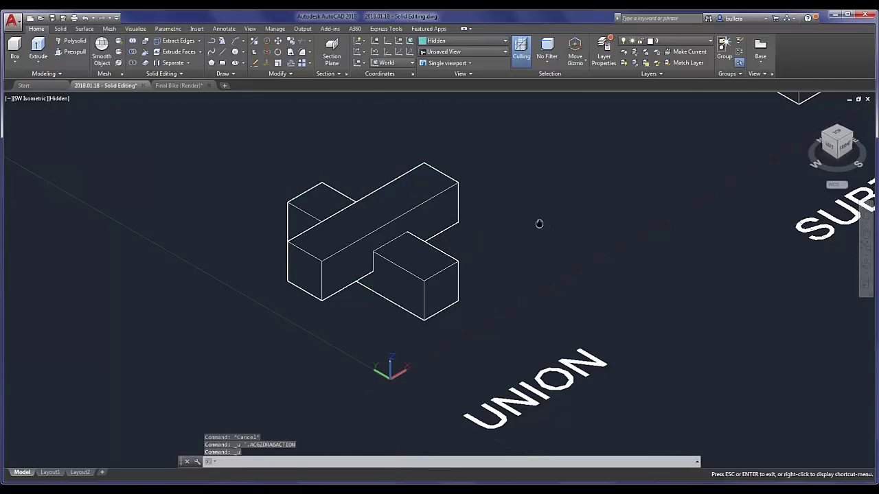
Step: Subtract the lower crossing box from the upper box above the Subtract label
middle_drag(538, 224, 274, 339)
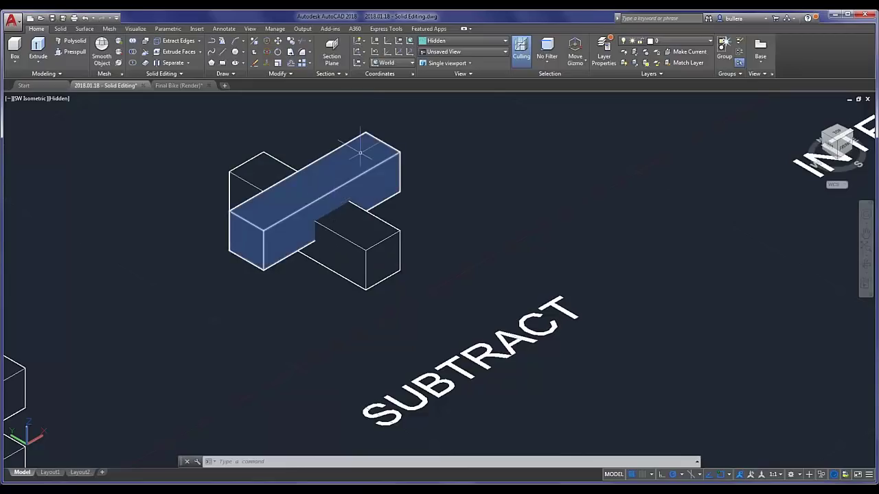
click(132, 54)
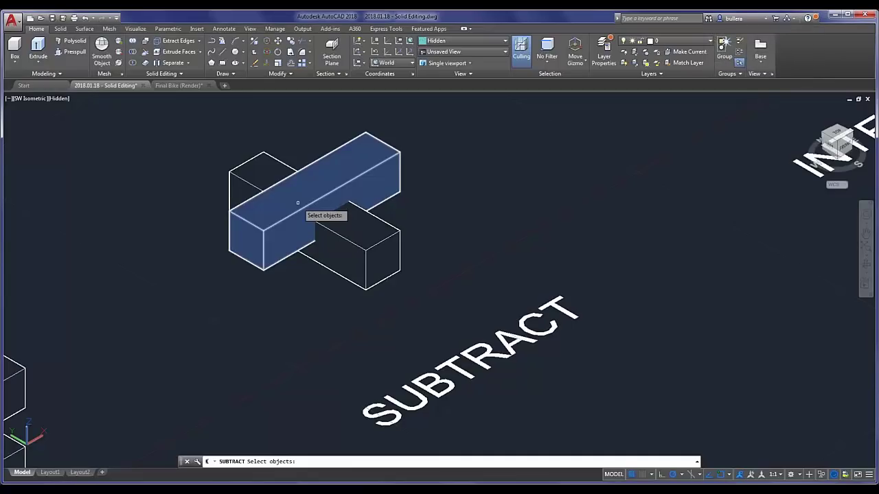
click(259, 212)
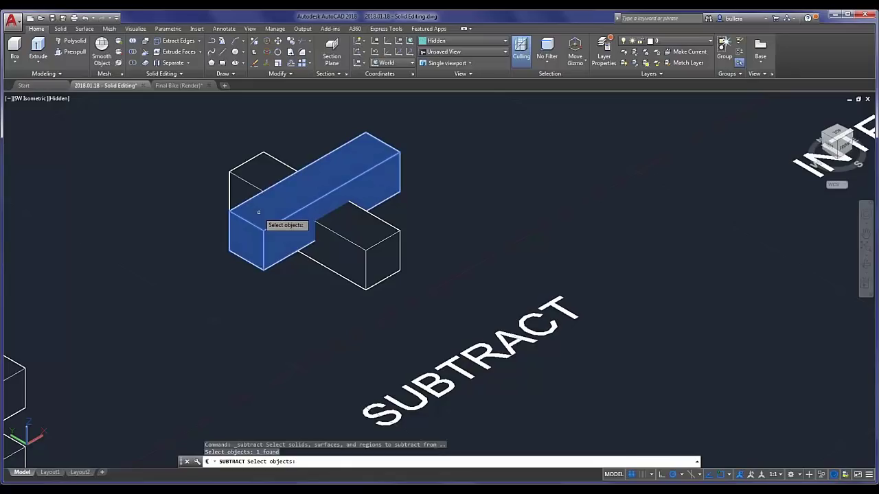
key(Return)
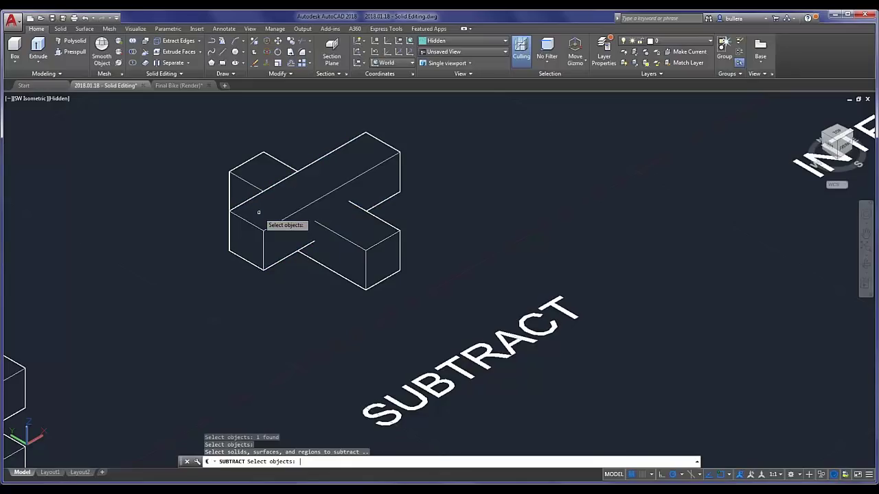
click(381, 272)
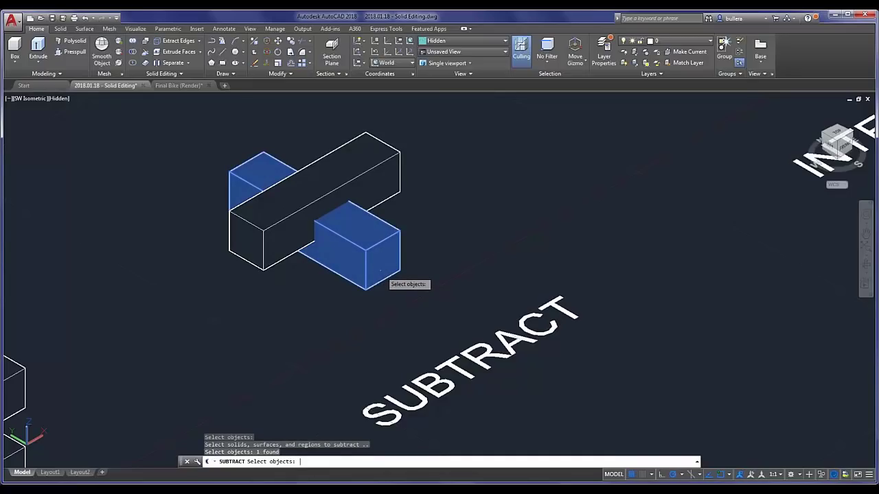
key(Return)
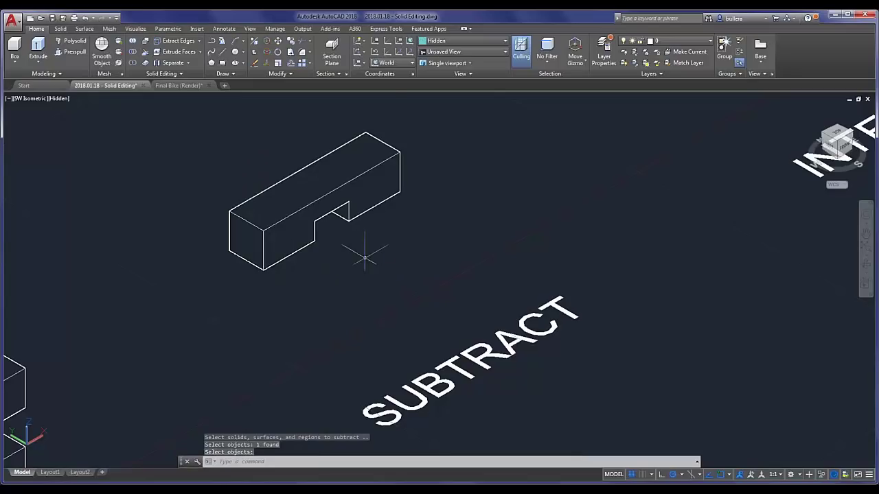
Step: Orbit around the notched upper box to inspect the cut and undo the subtraction
shift+middle_drag(318, 222, 377, 261)
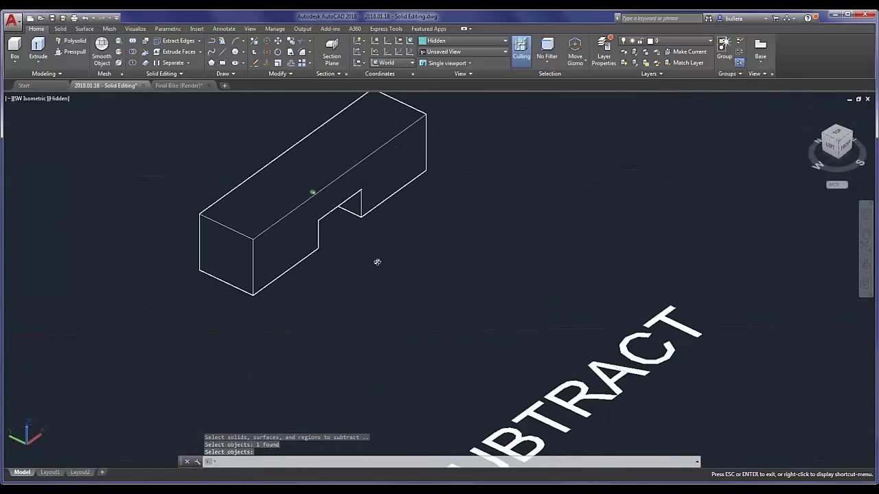
middle_drag(392, 222, 371, 266)
key(ctrl+z)
key(ctrl+z)
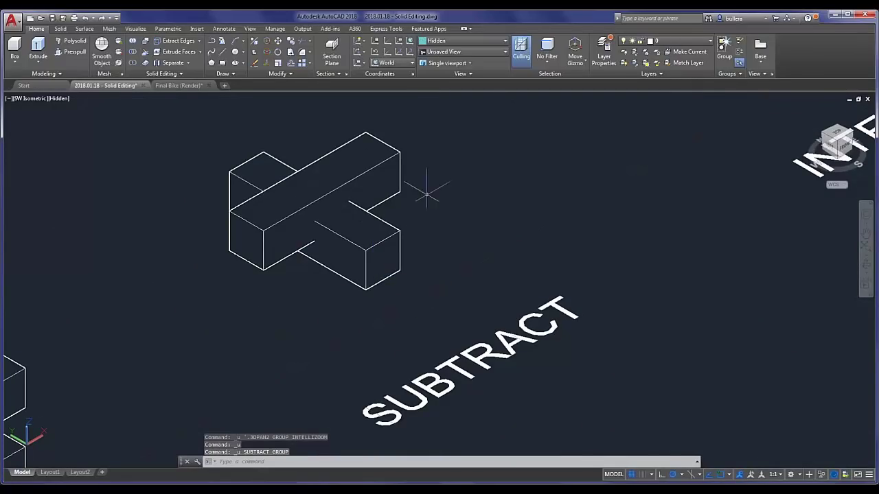
Step: Subtract the upper box from the lower box above the Subtract label, inspect the result, and undo it
click(133, 51)
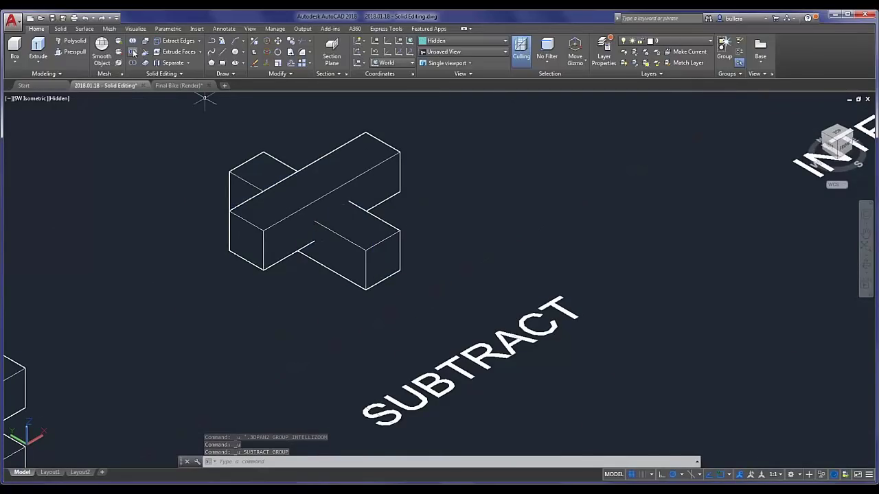
click(364, 263)
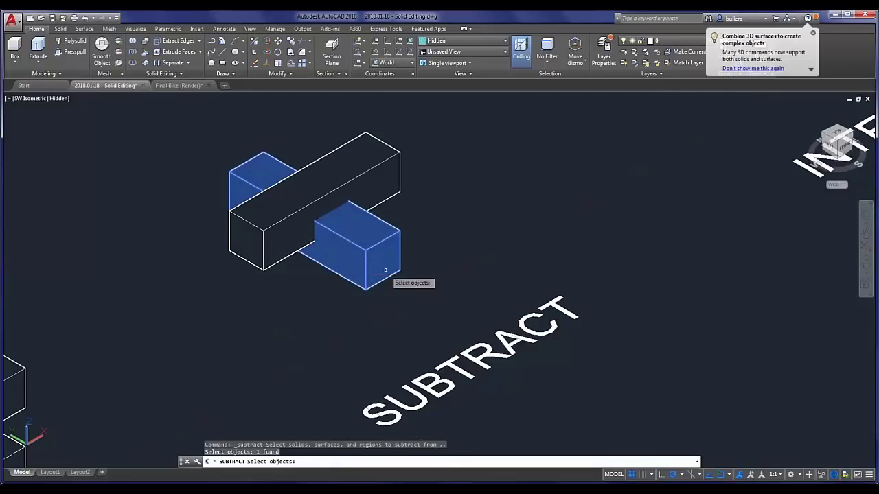
key(Return)
click(388, 175)
key(Return)
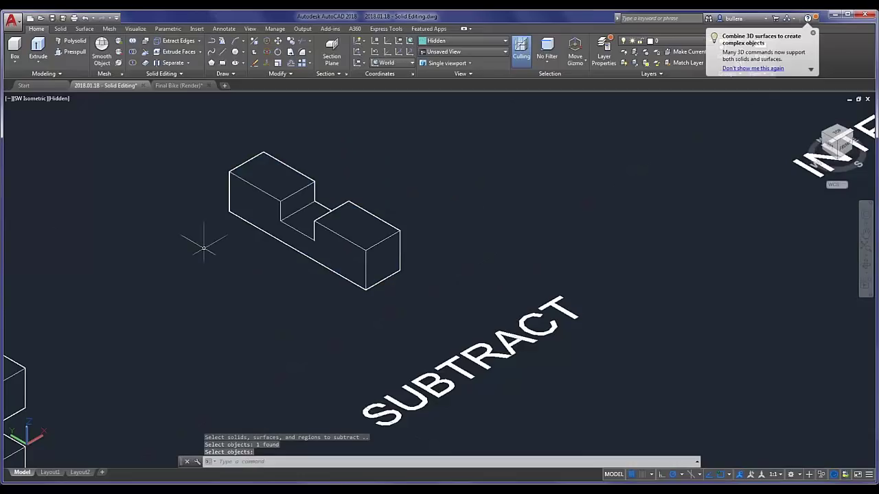
mouse_move(362, 251)
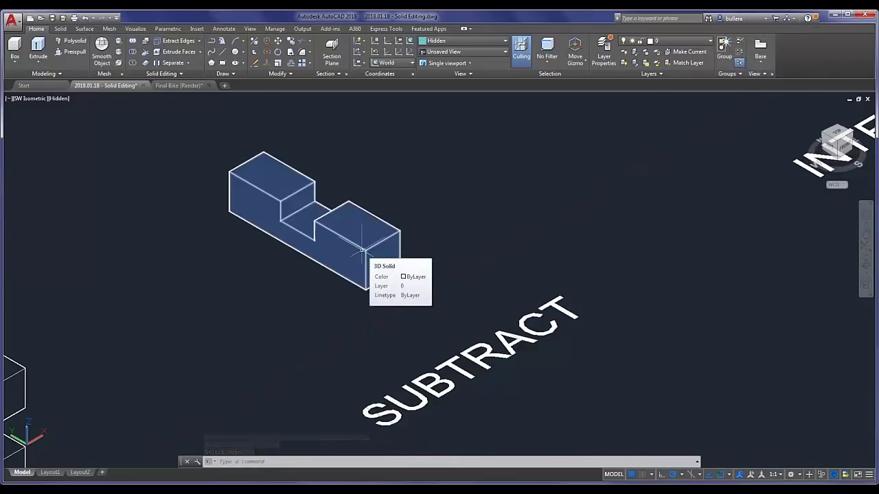
key(ctrl+z)
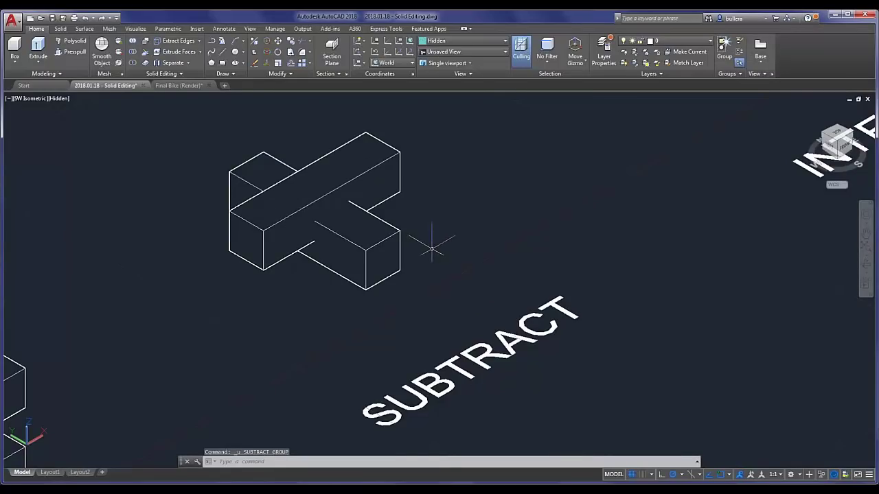
Step: Reduce the two crossing boxes above the Intersect label to their shared volume with Intersect
scroll(541, 191, down, 2)
middle_drag(542, 190, 288, 338)
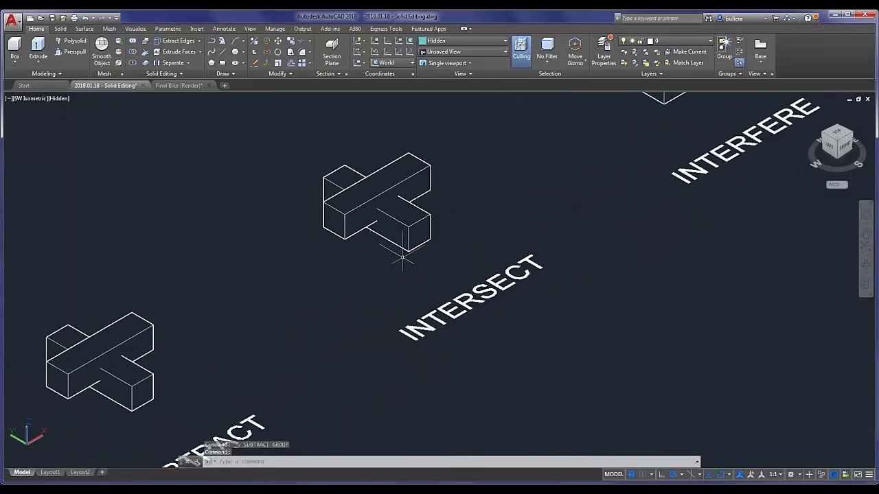
scroll(403, 258, up, 2)
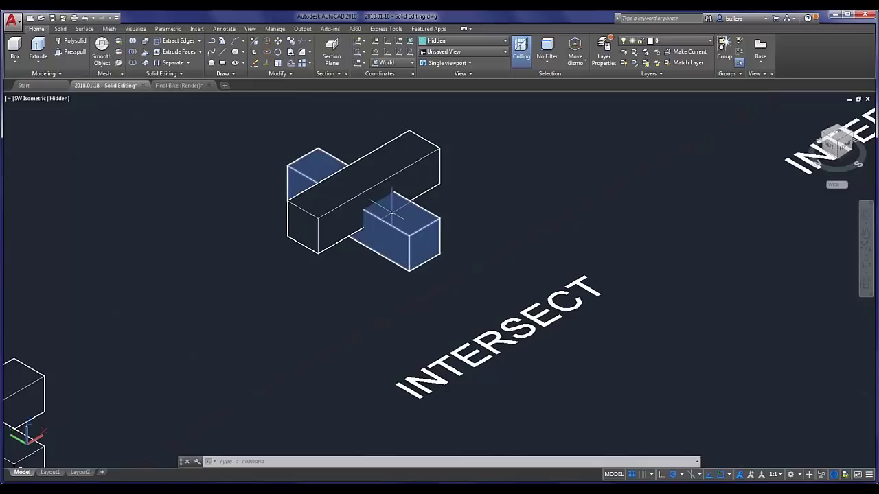
click(133, 65)
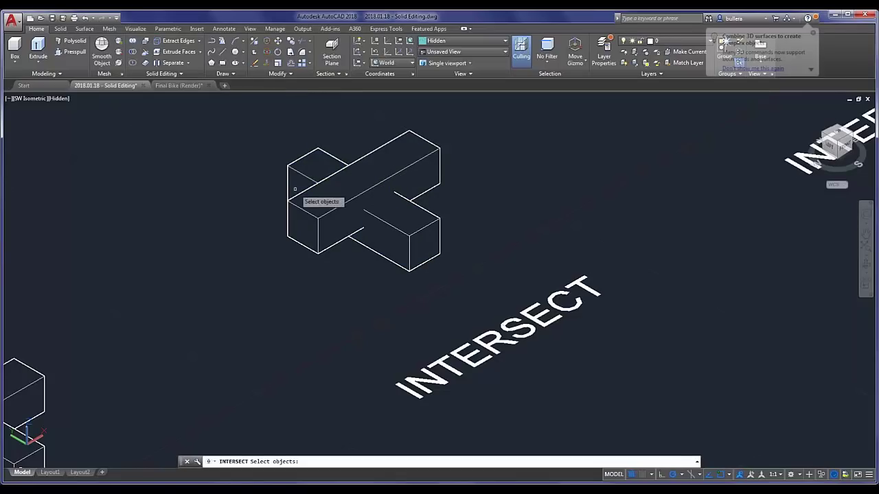
click(321, 216)
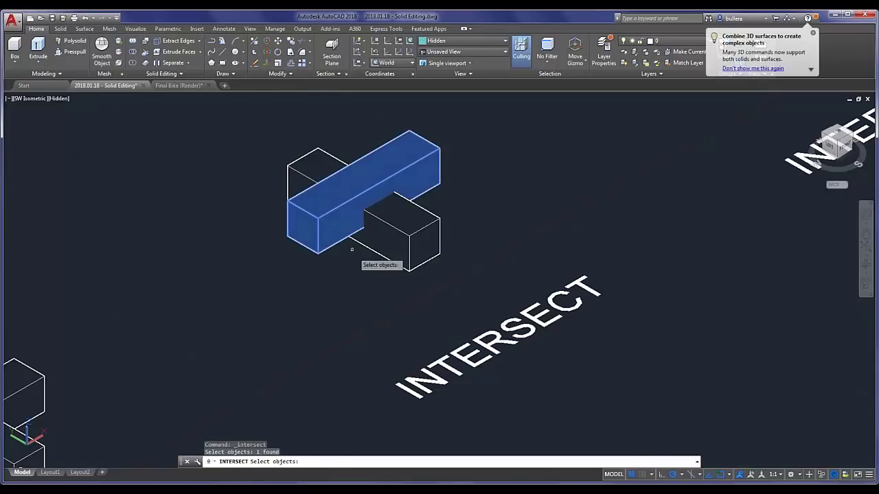
click(402, 252)
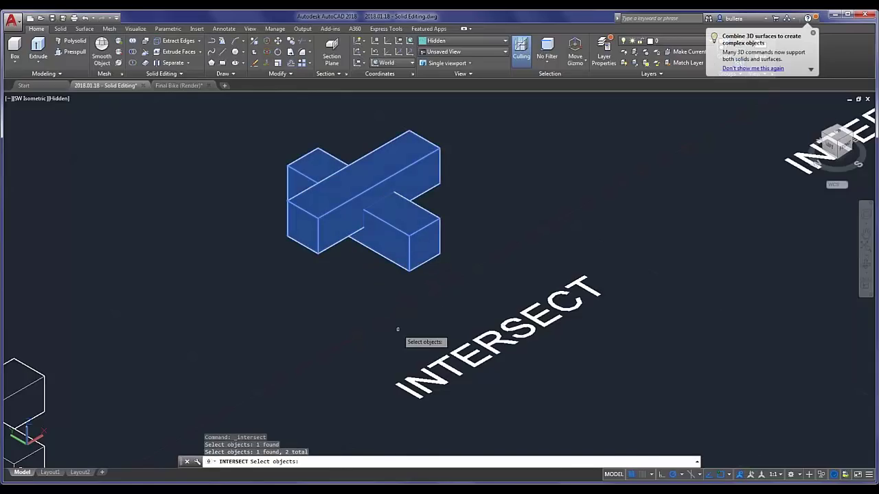
key(Return)
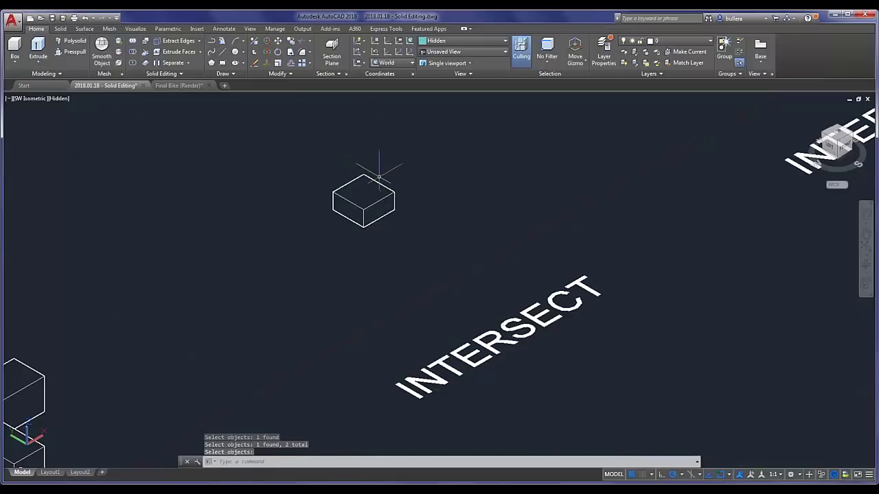
Step: Undo the Intersect operation, redo it to compare the two states, and undo it again
key(ctrl+z)
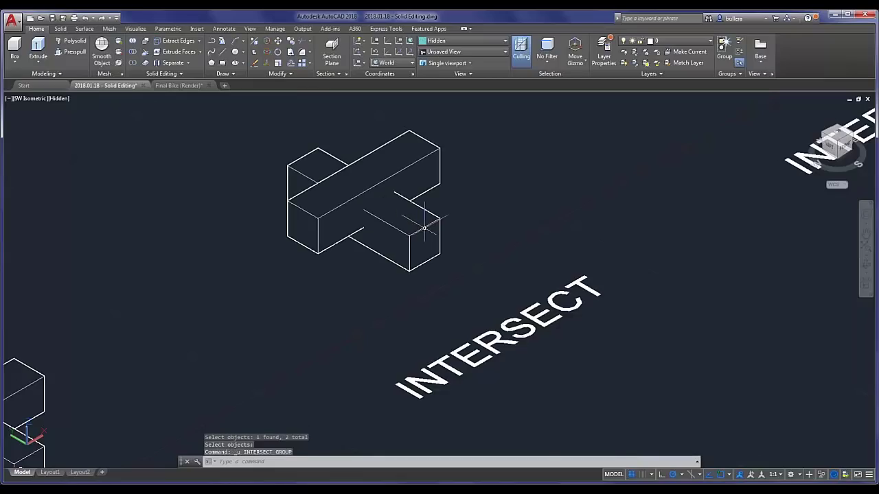
click(102, 17)
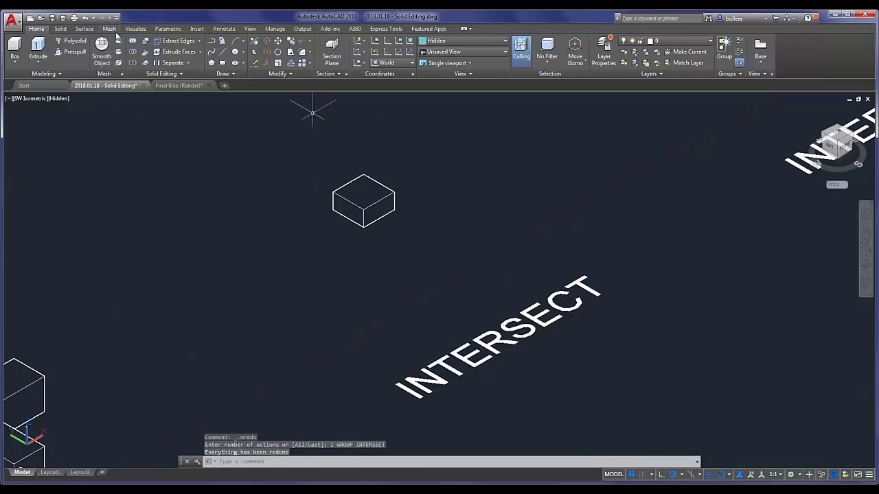
click(85, 18)
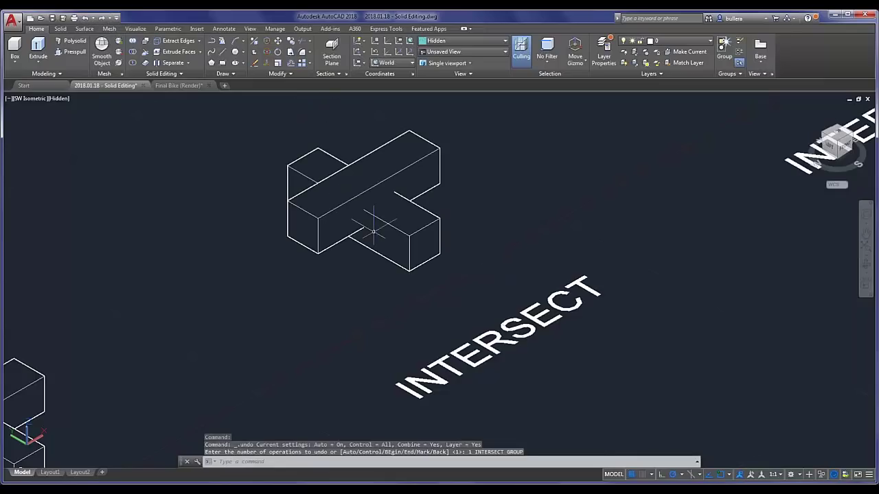
Step: Move the lower crossing box of the Interfere example a short distance along the negative X axis
middle_drag(559, 220, 251, 404)
key(Escape)
middle_drag(480, 268, 415, 320)
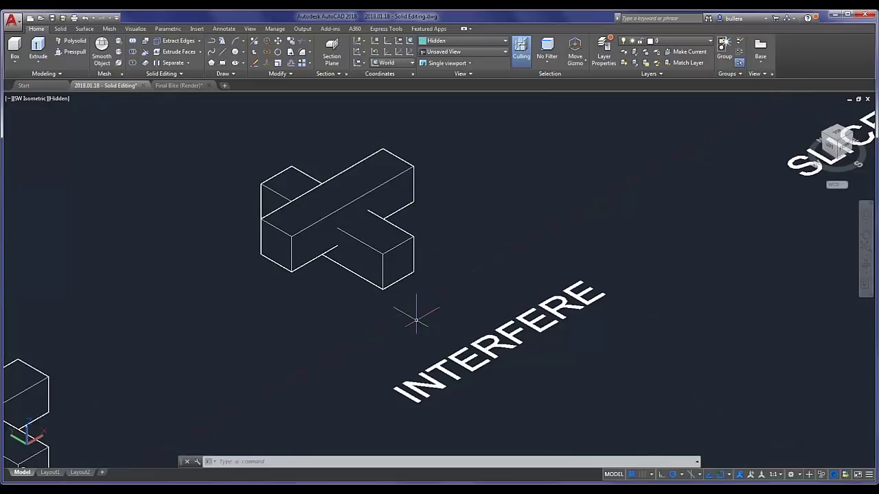
click(405, 280)
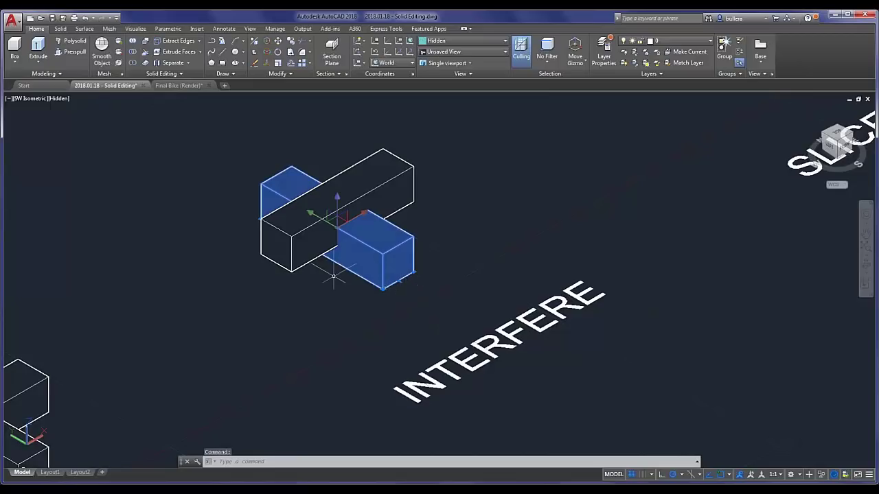
middle_drag(324, 277, 337, 302)
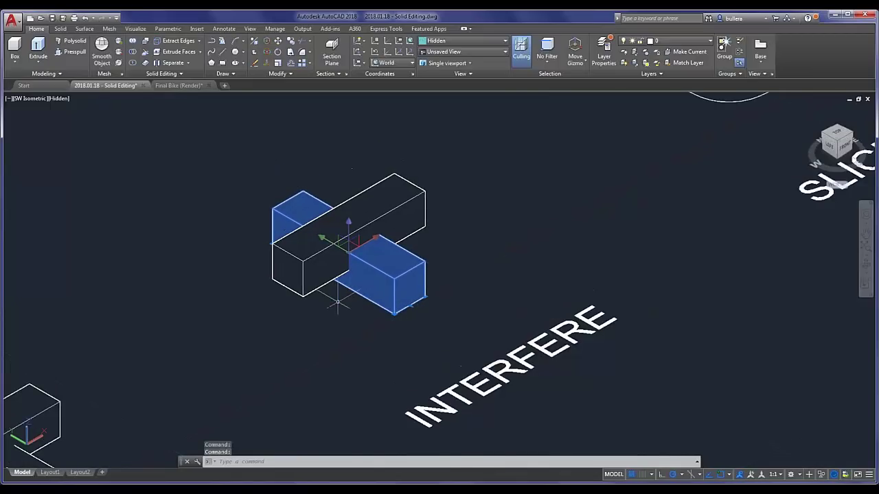
scroll(337, 302, up, 3)
click(373, 211)
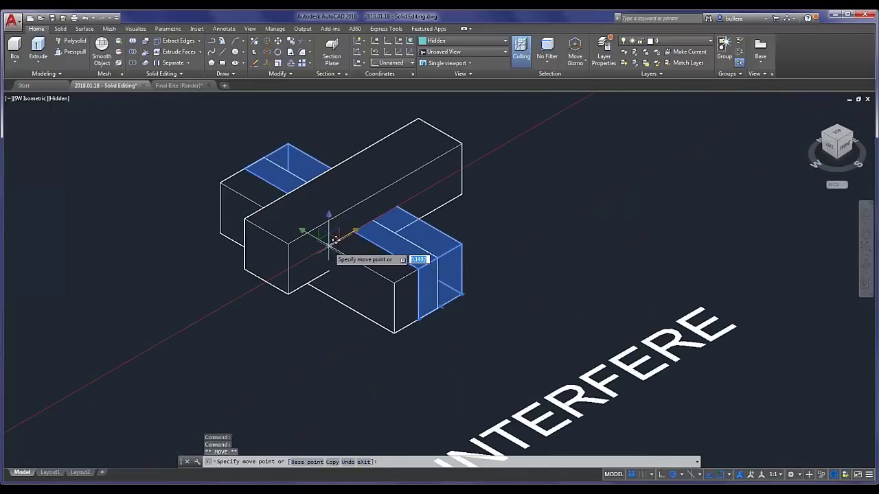
key(Escape)
click(429, 297)
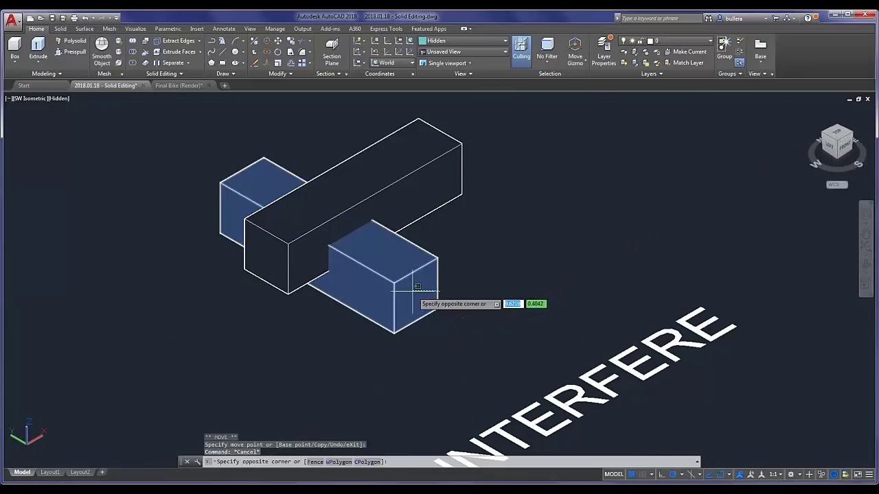
click(417, 286)
key(ctrl+c)
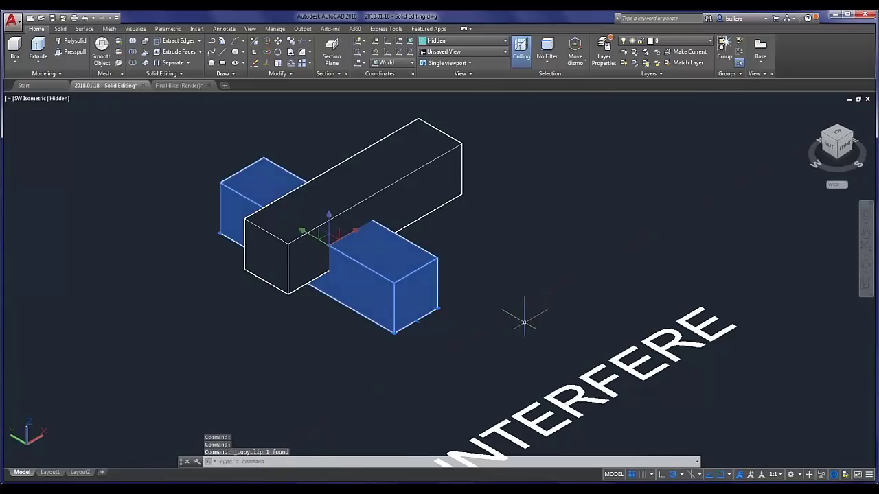
key(ctrl+v)
key(Escape)
Step: Copy the lower crossing box of the Interfere example once, placing the copy parallel to it along the positive X axis
click(438, 282)
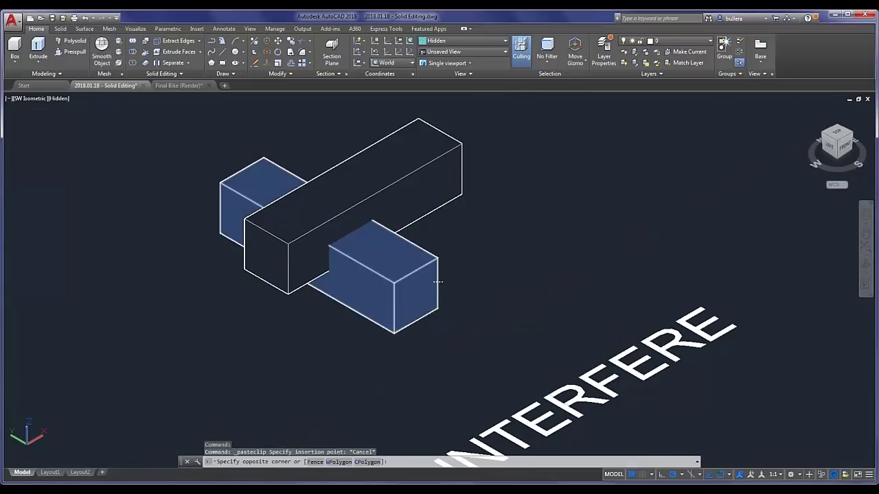
click(302, 213)
right_click(423, 273)
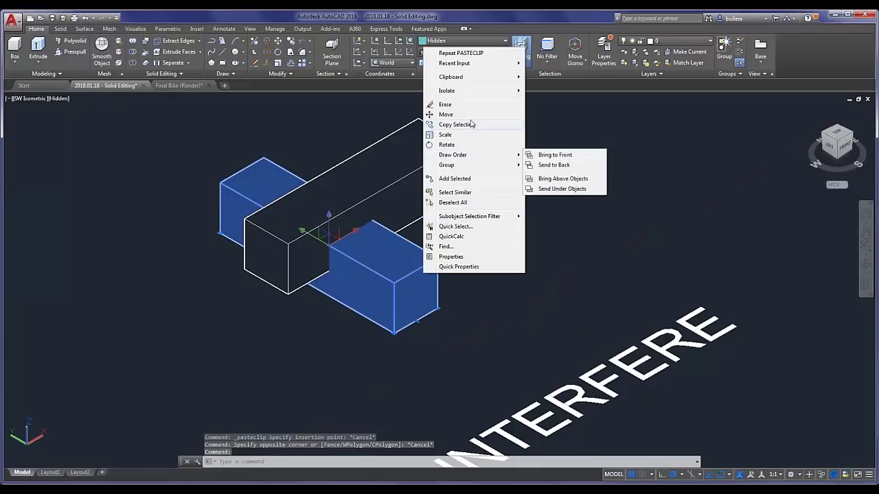
click(471, 124)
click(457, 355)
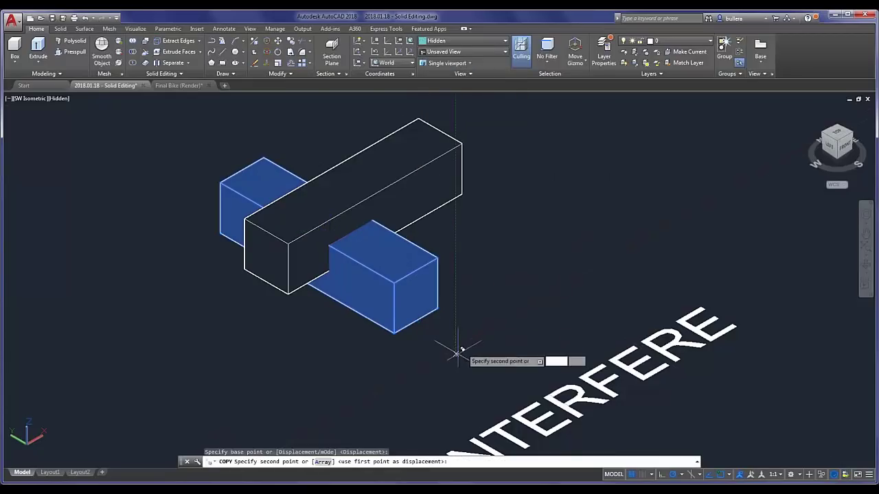
click(520, 310)
key(Escape)
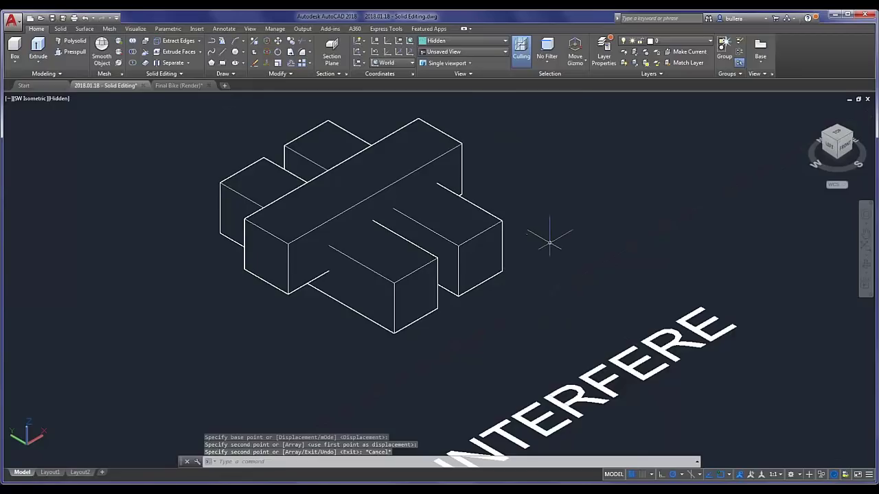
Step: Run Interfere with the long upper box as the first set and the two parallel lower boxes as the second set
middle_drag(550, 239, 648, 251)
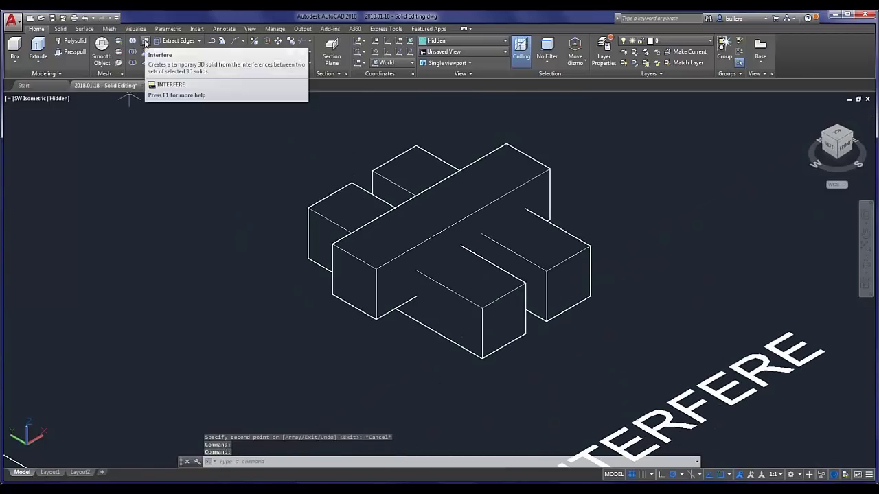
click(146, 43)
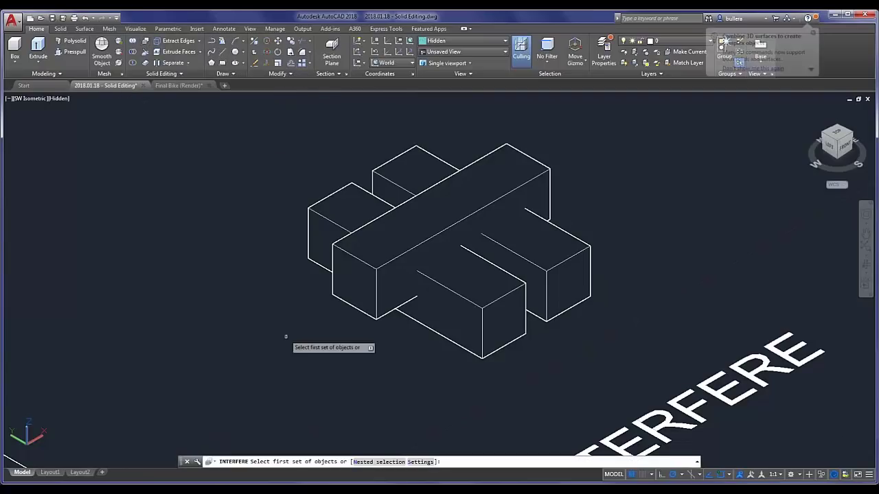
click(375, 287)
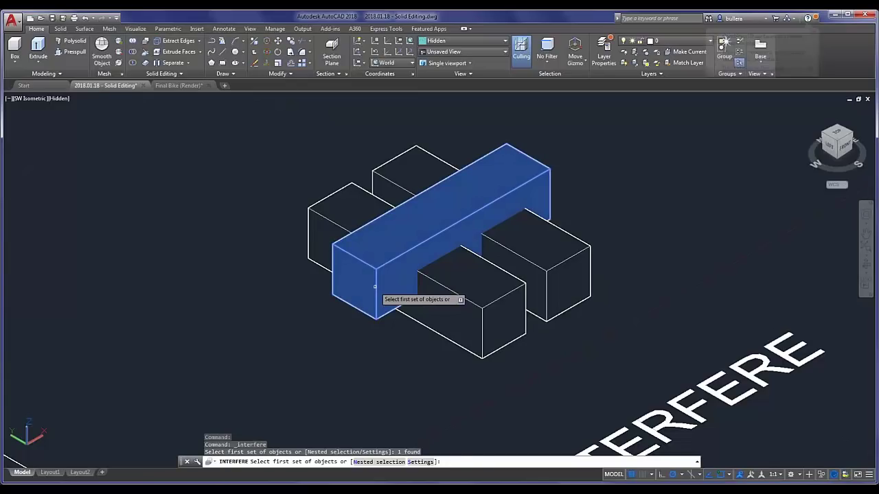
key(Return)
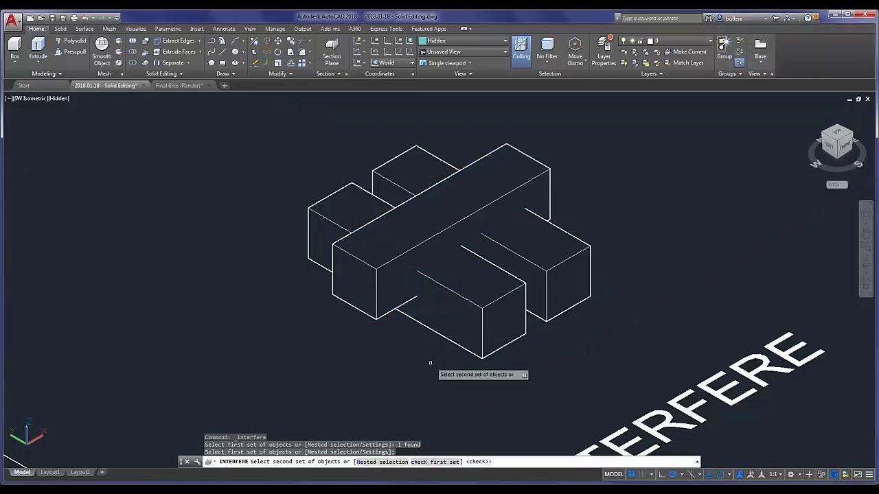
click(484, 334)
click(576, 286)
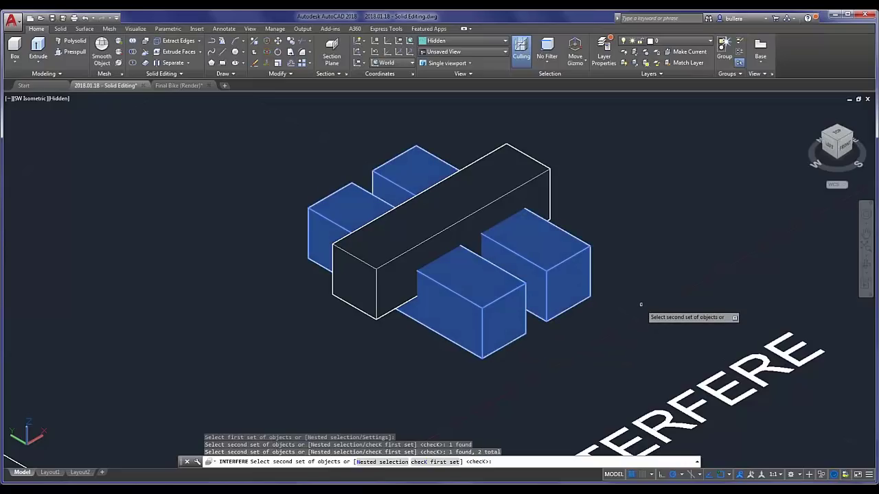
key(Return)
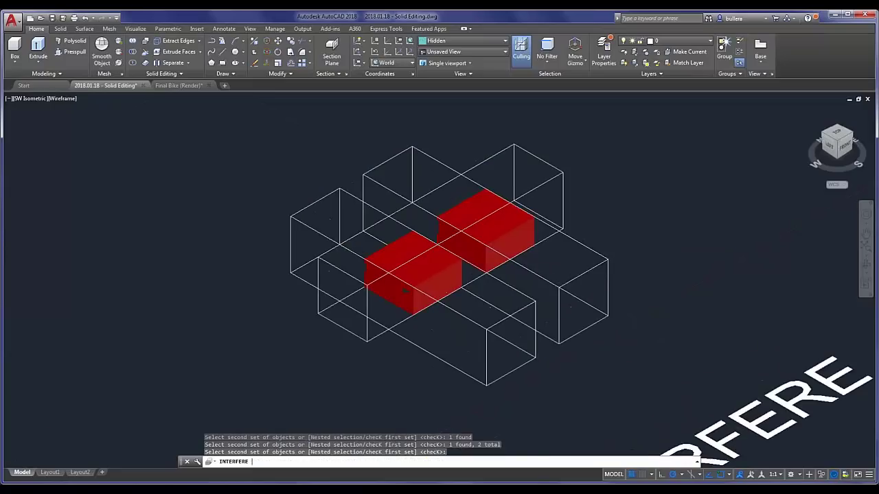
Step: Examine the red interference solids from a slightly orbited view, cycle through the interfering pairs, and finish the check with their deletion enabled
drag(413, 377, 132, 193)
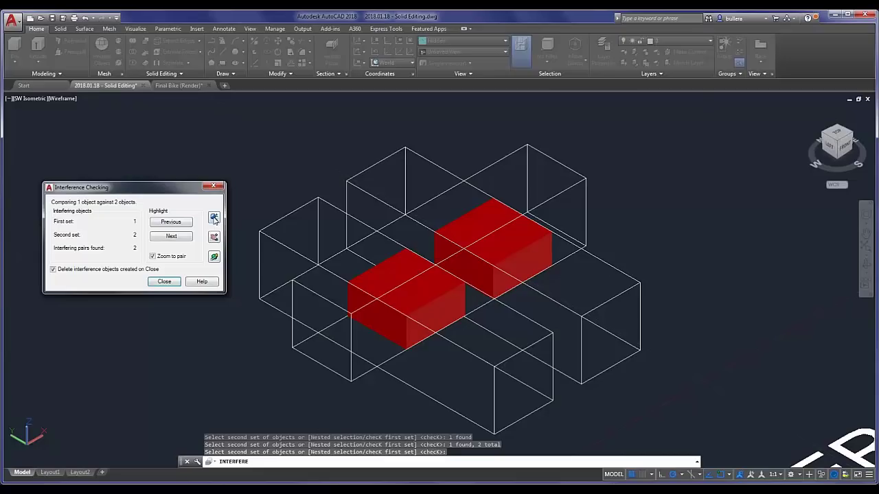
click(214, 258)
mouse_move(442, 324)
mouse_down()
mouse_move(440, 279)
mouse_move(261, 288)
mouse_move(268, 327)
mouse_move(432, 333)
mouse_move(485, 295)
mouse_move(432, 343)
mouse_move(440, 337)
mouse_up()
key(Escape)
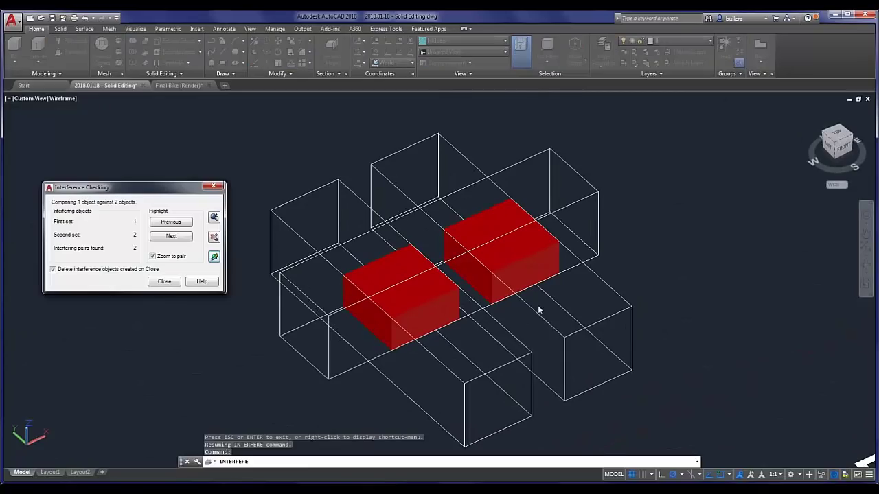
click(180, 226)
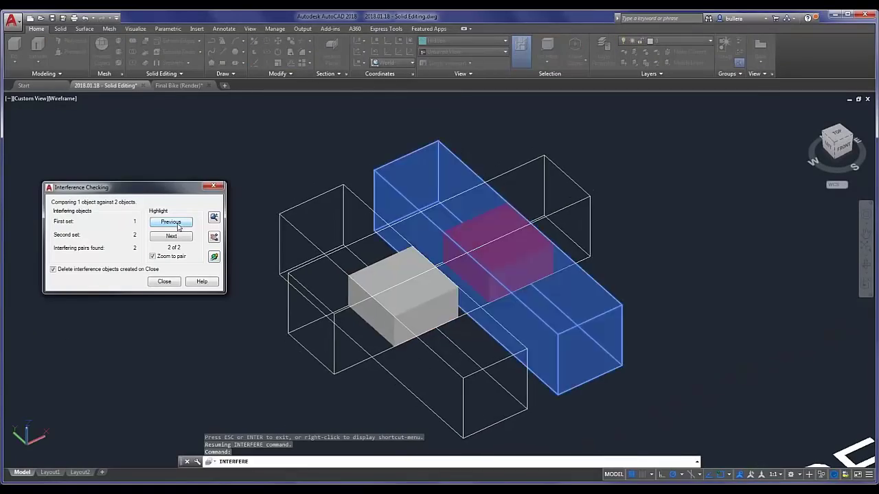
click(177, 226)
click(176, 225)
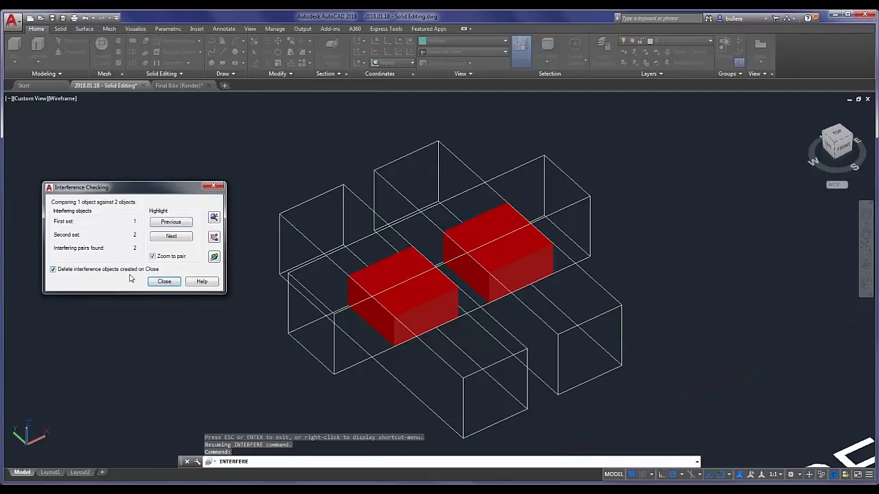
click(164, 282)
Step: Raise the long upper box along the Z axis to inspect the lower boxes, and undo the move
click(450, 272)
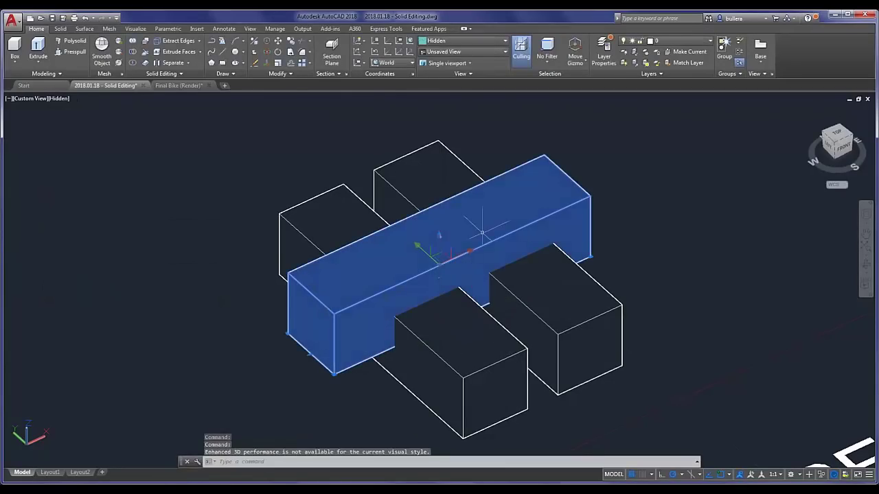
click(440, 239)
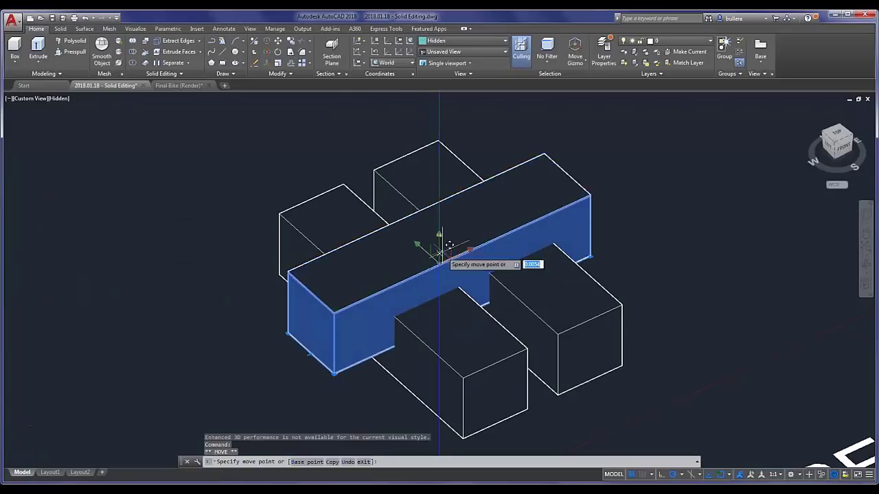
click(632, 332)
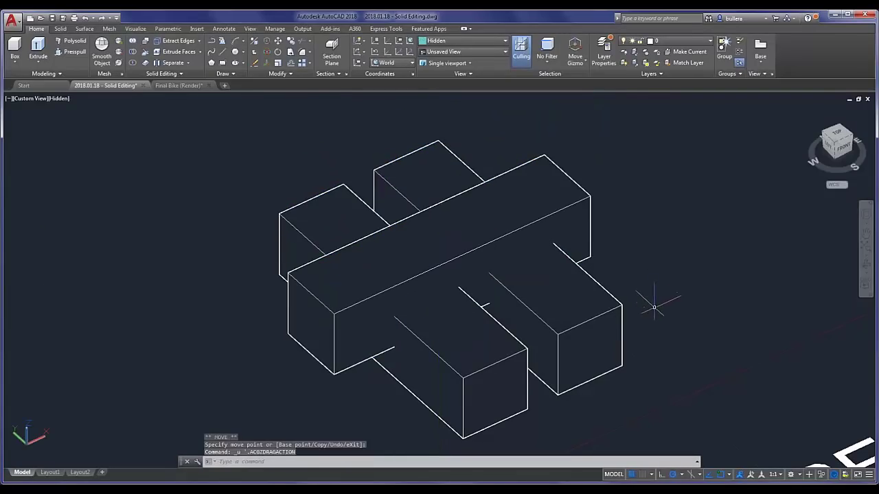
Step: Check interference again between the long box and the two parallel boxes, keeping the interference objects by disabling their deletion on close
middle_drag(657, 305, 663, 292)
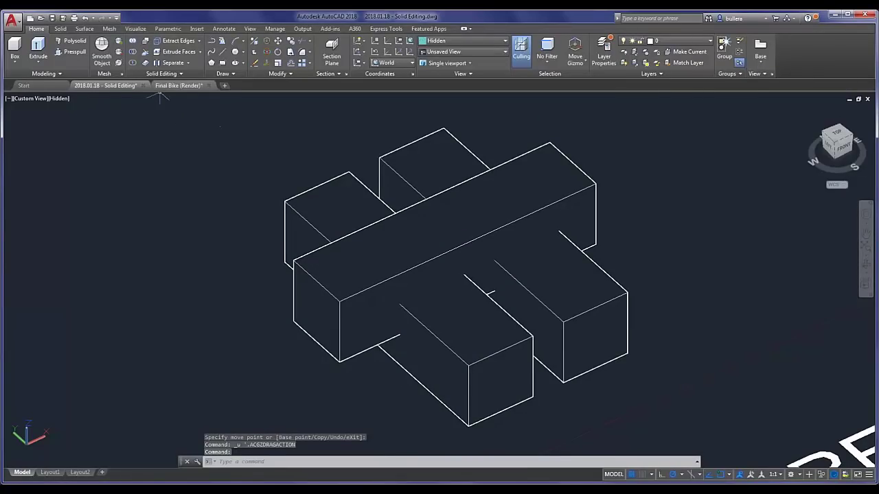
click(146, 41)
click(320, 321)
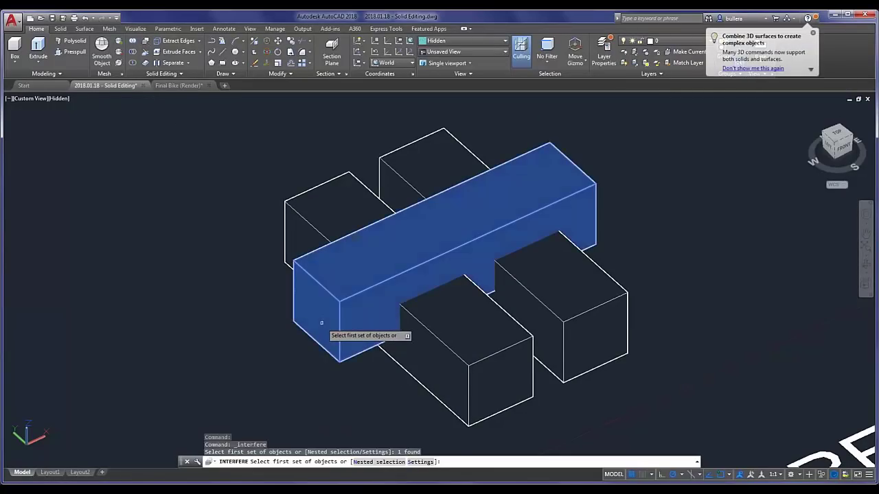
key(Return)
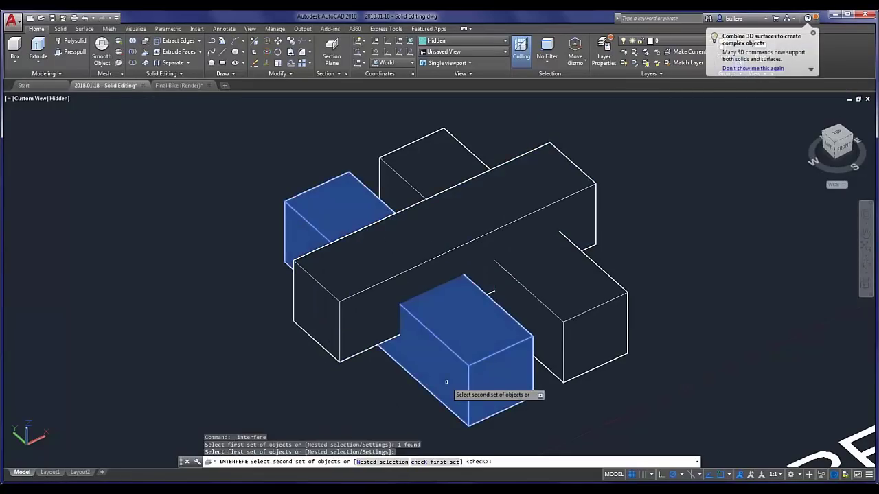
click(447, 384)
click(597, 349)
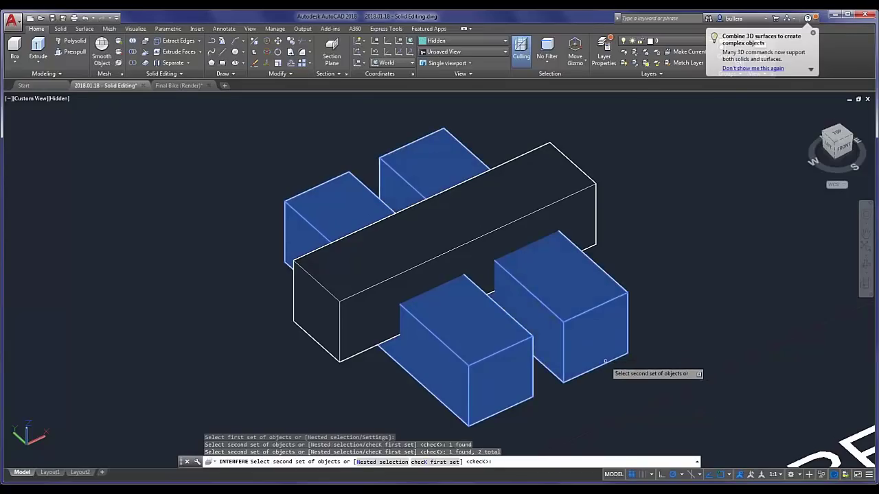
key(Return)
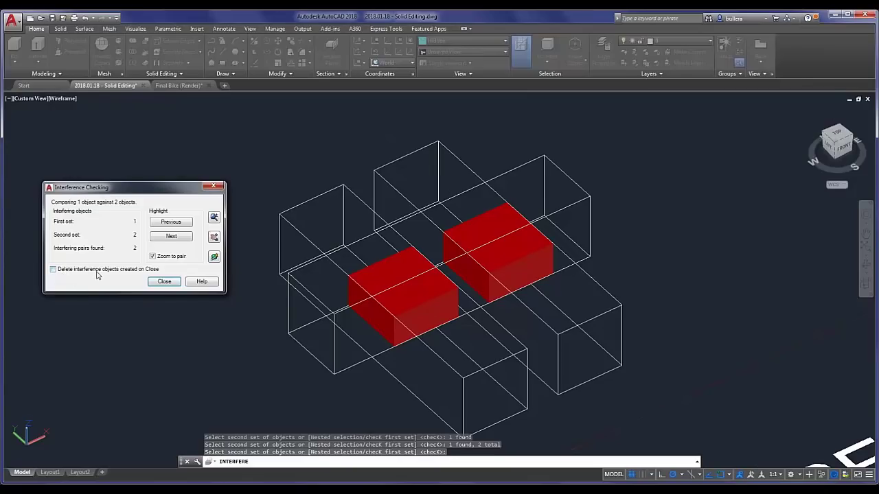
click(164, 282)
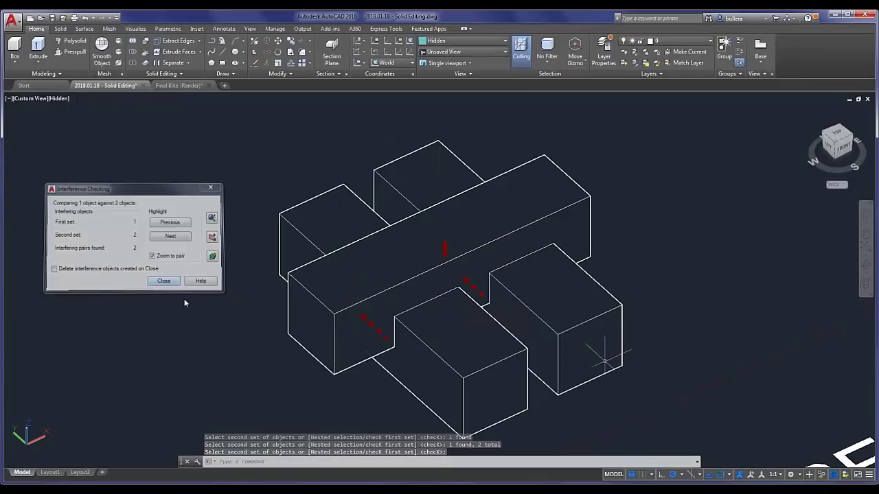
Step: Raise the long upper box along the Z axis, clear of the two lower boxes
click(588, 209)
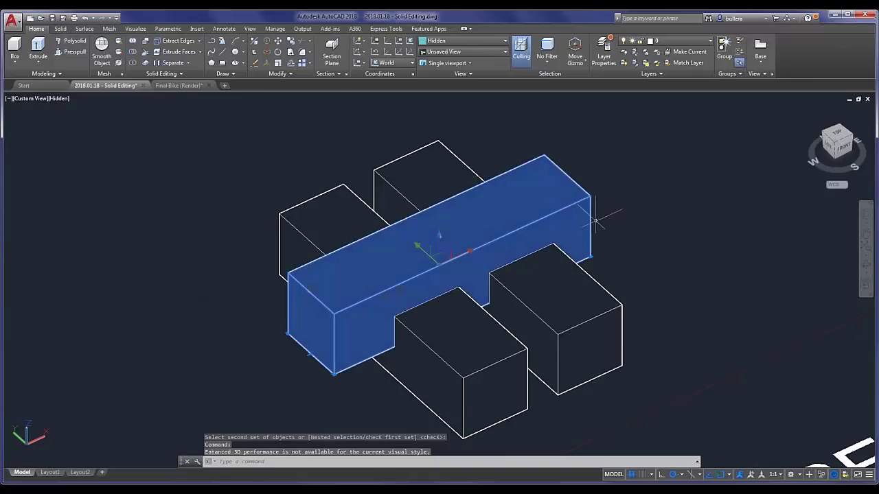
click(439, 241)
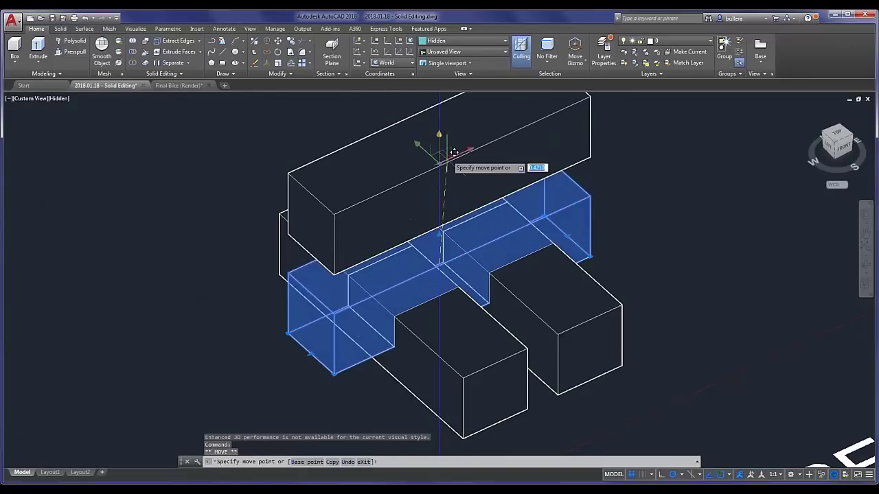
click(561, 187)
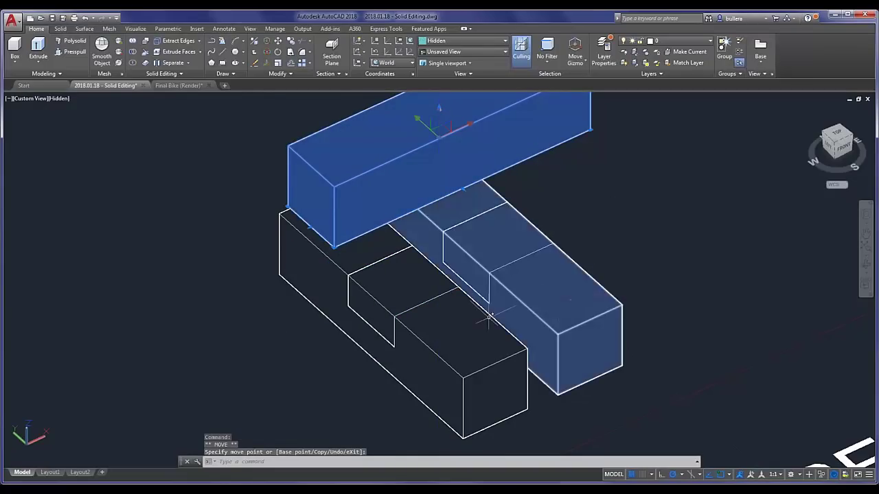
Step: Move the first lower box along the negative X axis, away from its small interference solid
middle_drag(496, 298, 559, 239)
click(467, 234)
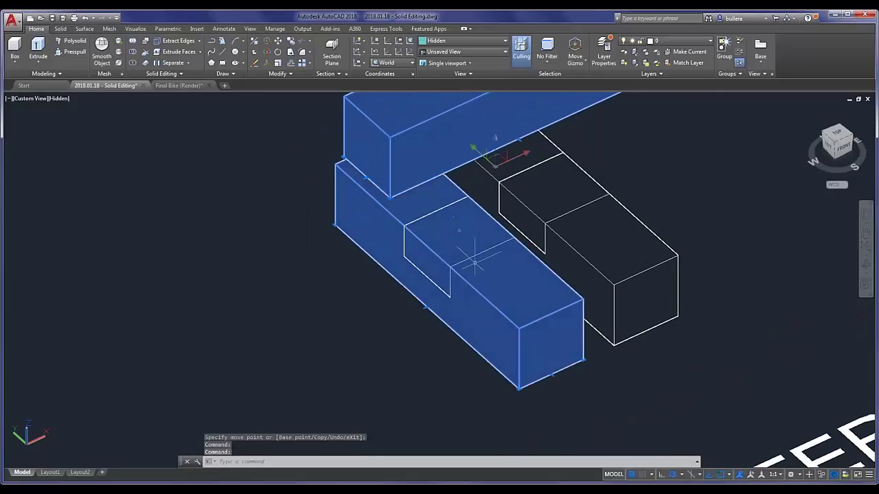
key(Escape)
key(Escape)
click(485, 264)
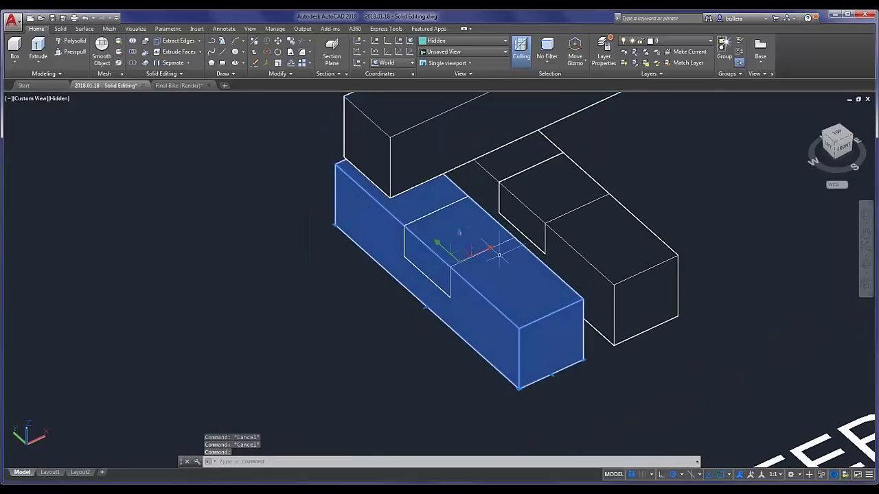
click(484, 254)
click(386, 300)
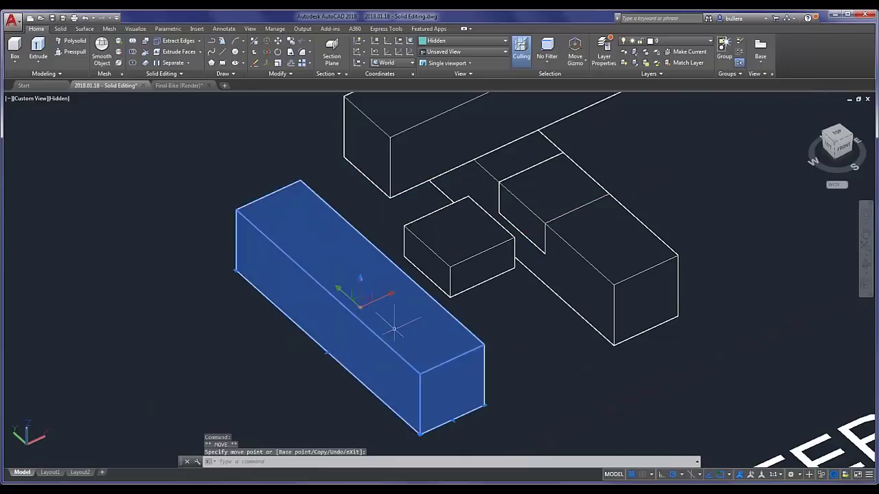
key(Escape)
click(590, 287)
key(Escape)
Step: Inspect the properties of the separated interference solid, dock the Properties palette, and clear the selection
click(476, 261)
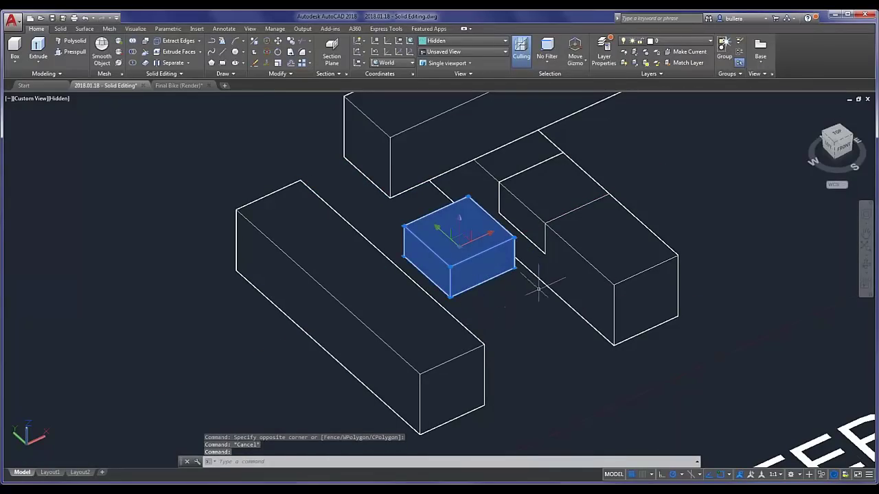
right_click(480, 258)
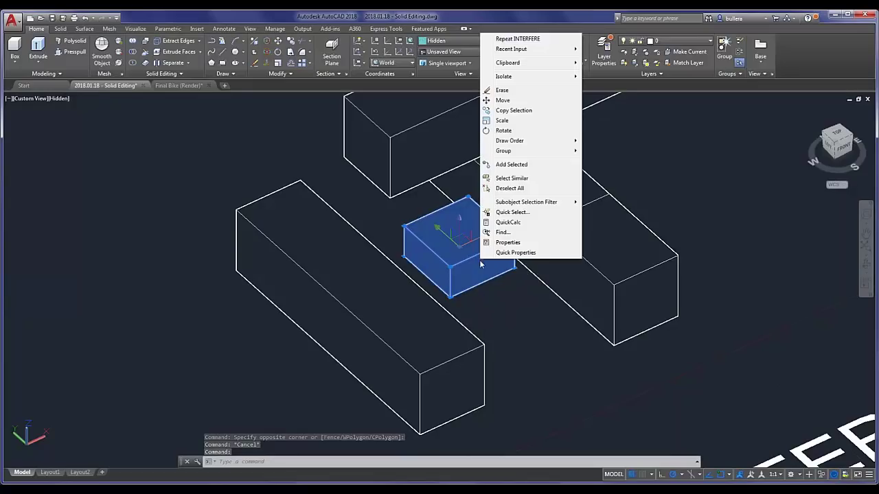
click(512, 244)
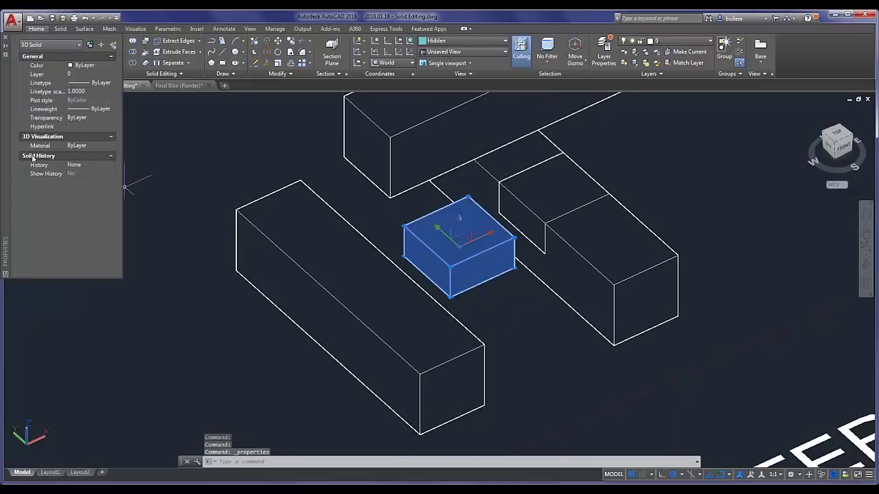
drag(4, 163, 4, 202)
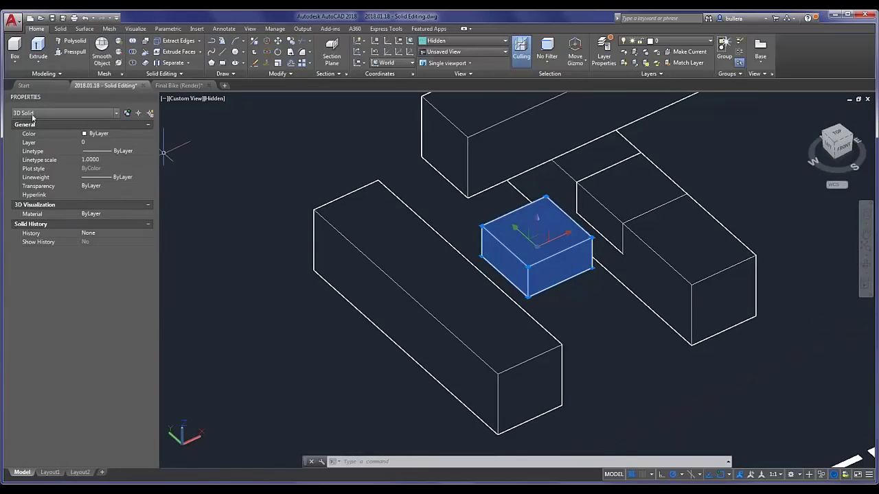
key(Escape)
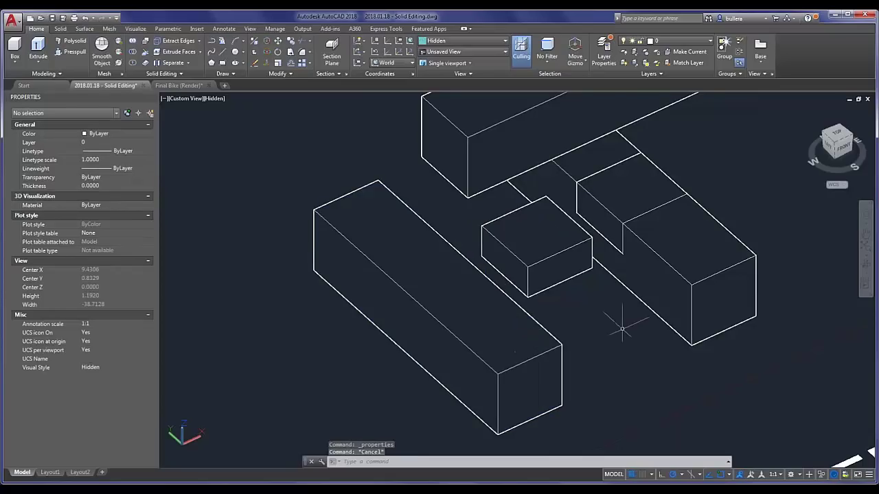
Step: Undo the moves of the lower box and the long upper box
key(ctrl+z)
key(ctrl+z)
key(ctrl+z)
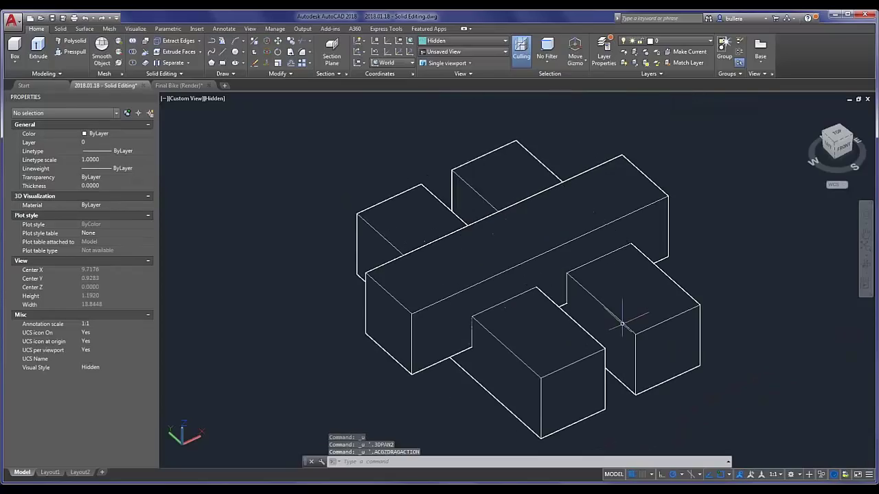
Step: Undo the Interfere operation and the pasted copy of the lower box, restoring the original two crossing boxes
key(ctrl+z)
key(ctrl+z)
key(ctrl+z)
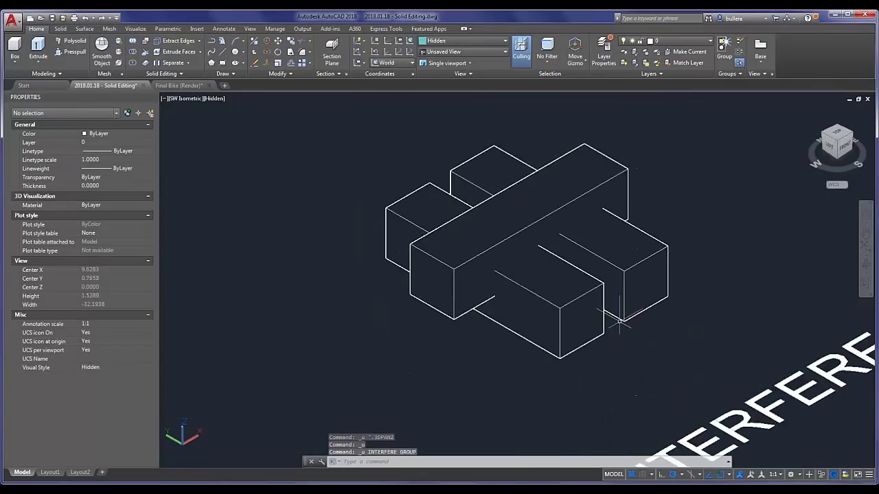
key(ctrl+z)
key(ctrl+z)
key(ctrl+z)
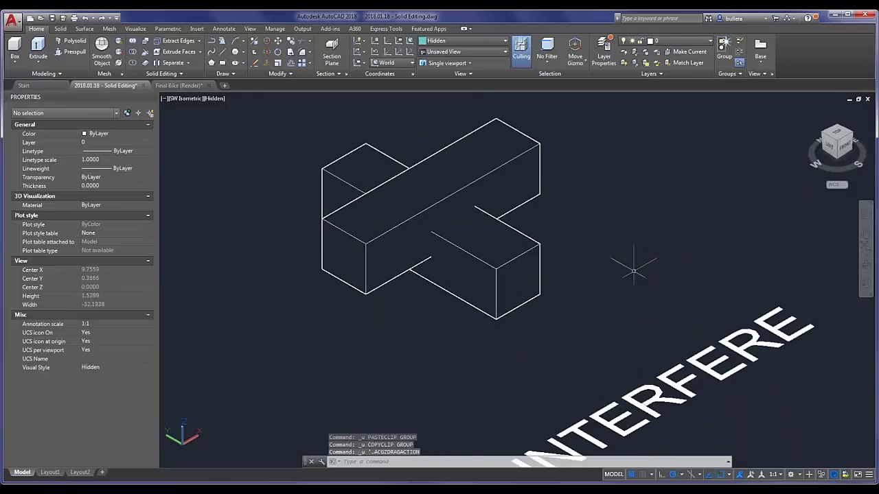
Step: Inspect the properties of the sphere above the SLICE label, clear the selection, and set the visual style to Realistic
middle_drag(682, 213, 592, 232)
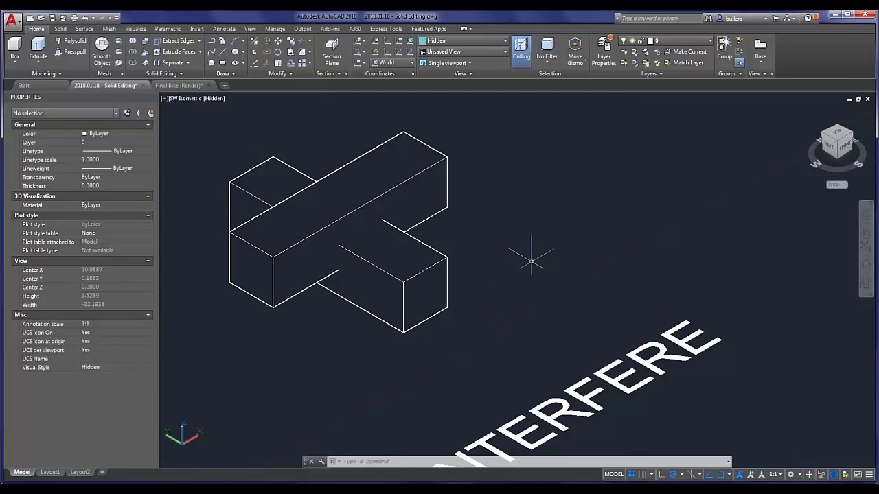
scroll(513, 268, down, 5)
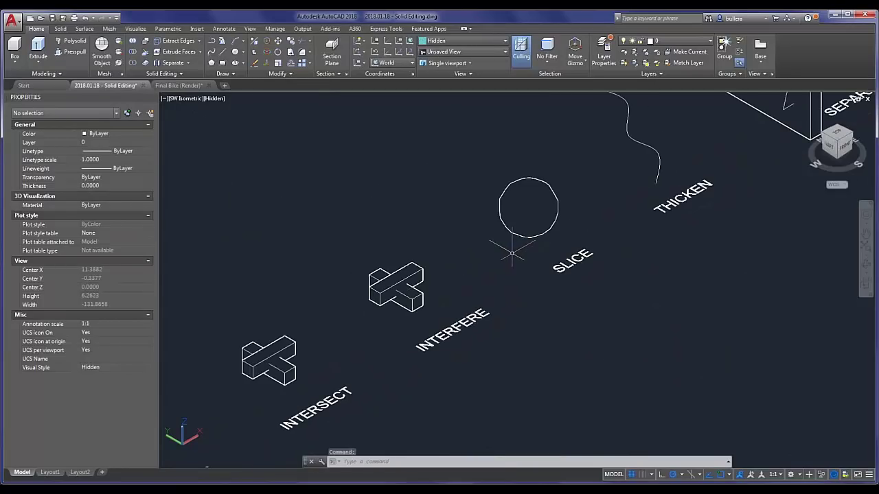
scroll(570, 220, up, 5)
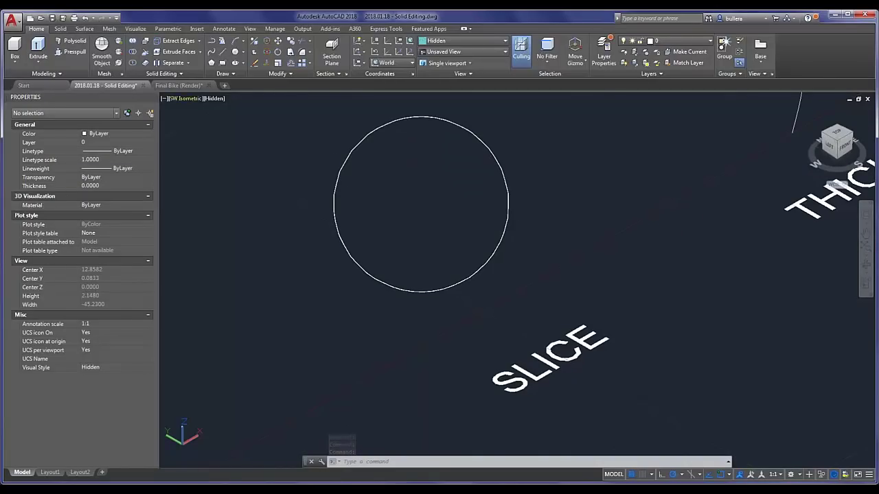
click(487, 219)
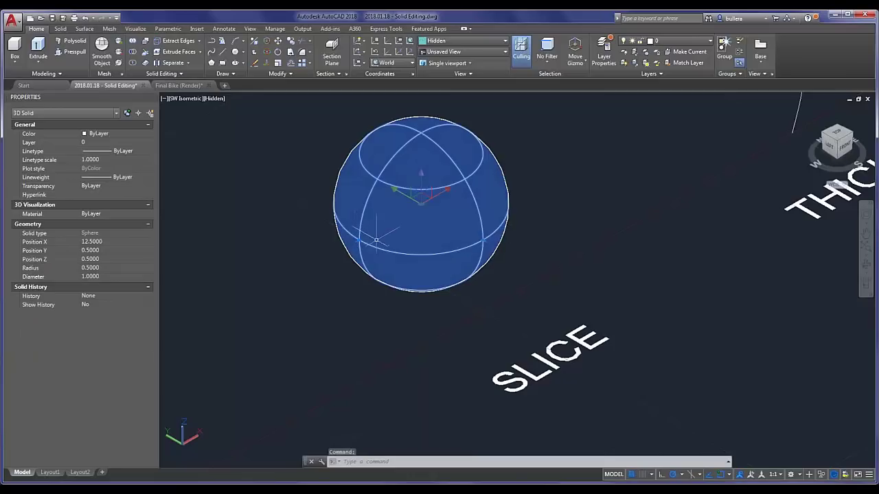
key(Escape)
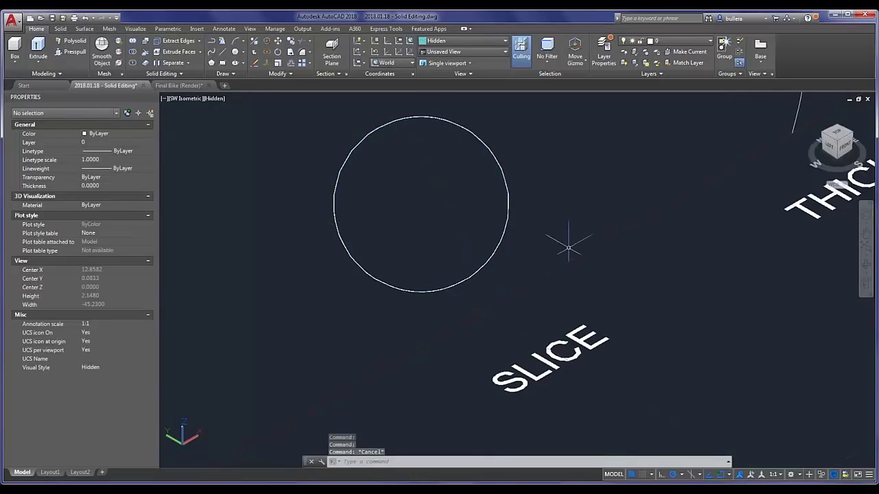
middle_drag(568, 245, 585, 285)
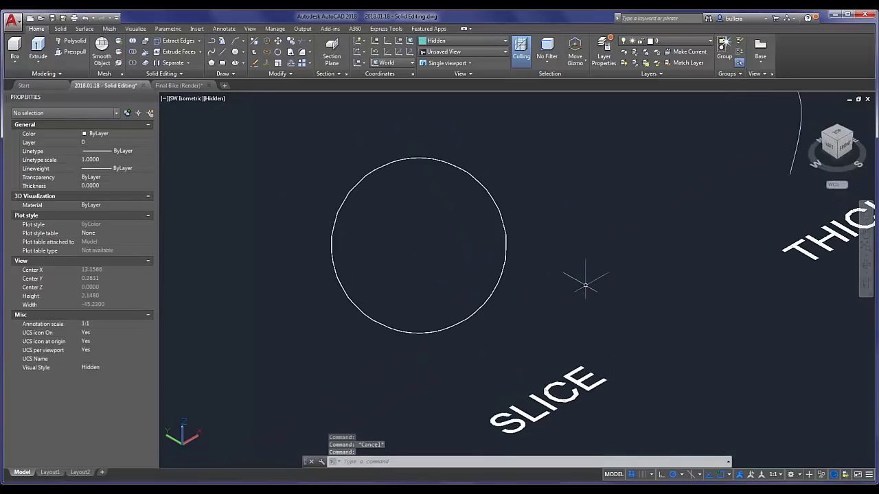
click(212, 99)
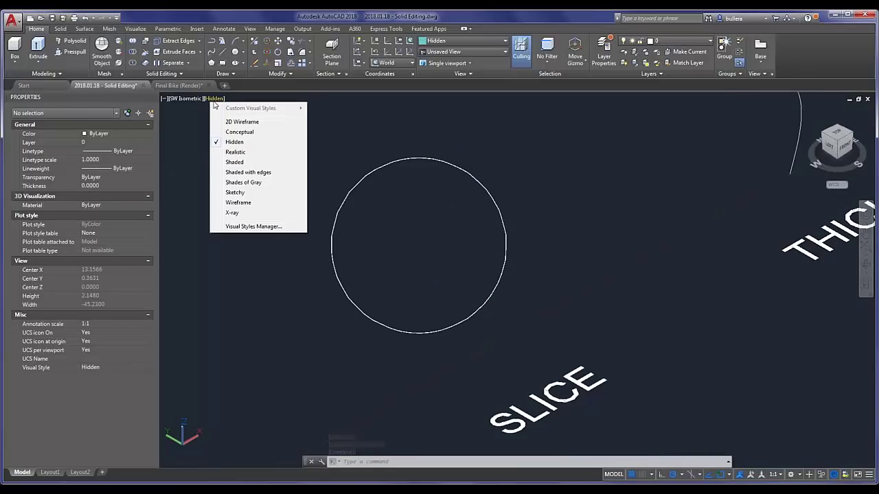
click(235, 152)
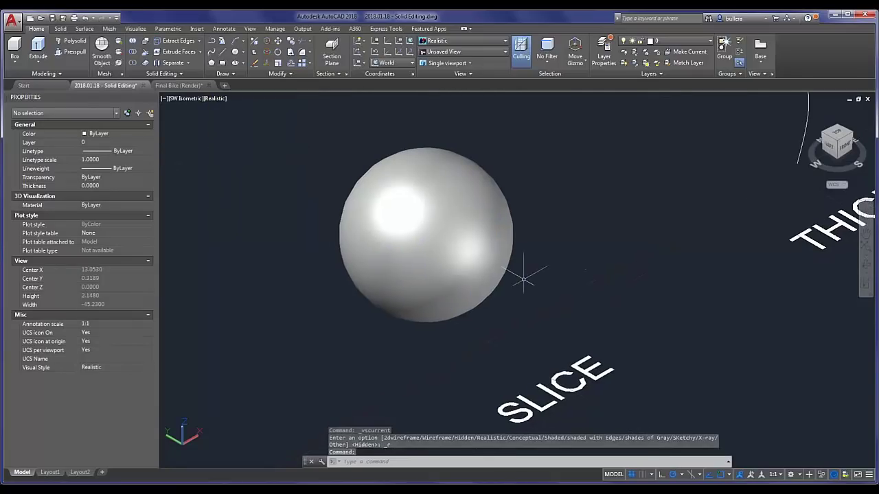
Step: Slice the sphere with an XY plane through its center point, keeping both sides
click(506, 255)
shift+middle_drag(564, 256, 595, 244)
key(Escape)
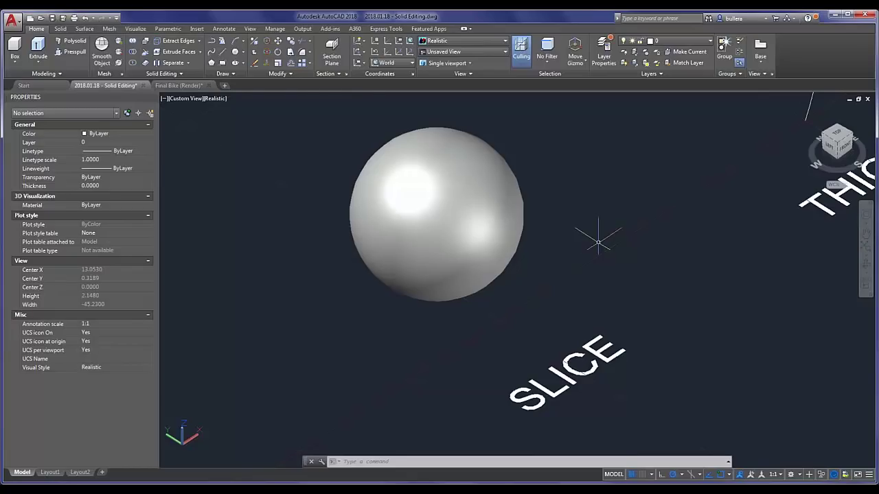
click(144, 53)
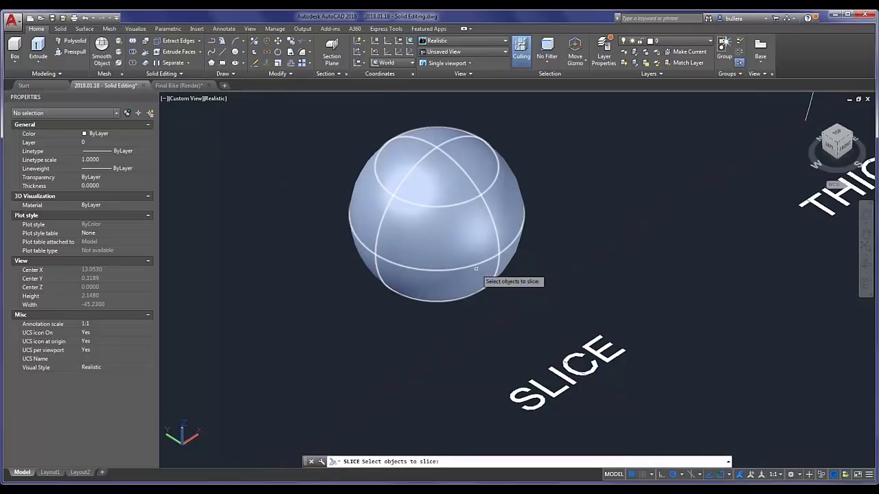
click(462, 237)
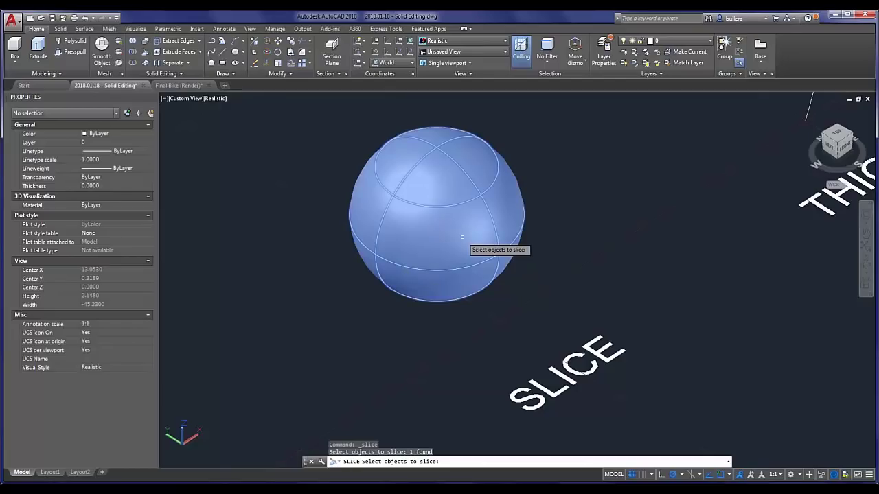
key(Return)
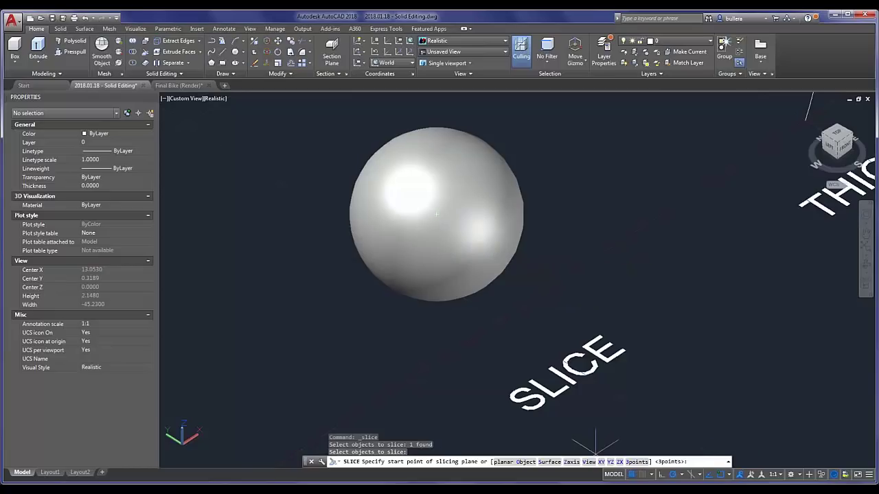
click(601, 462)
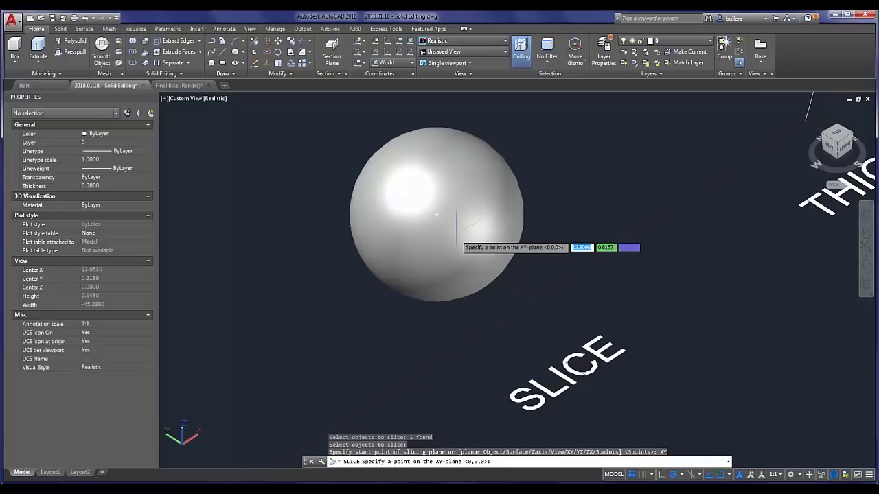
click(436, 215)
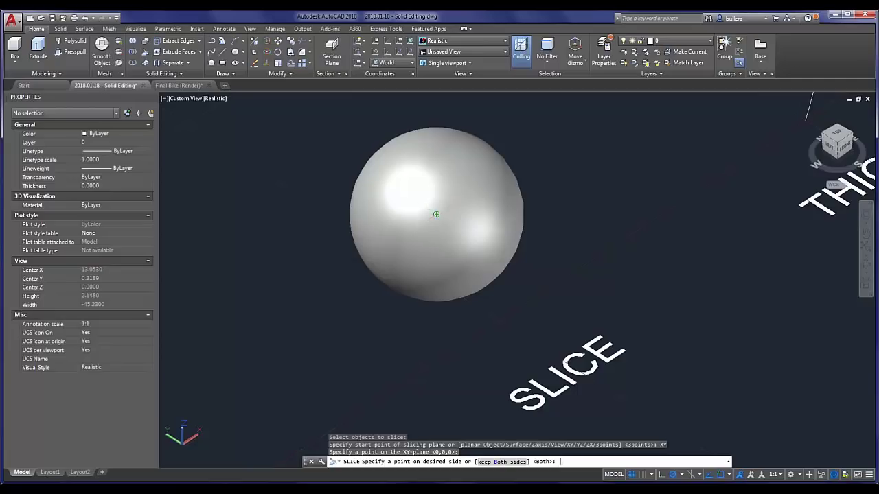
key(Return)
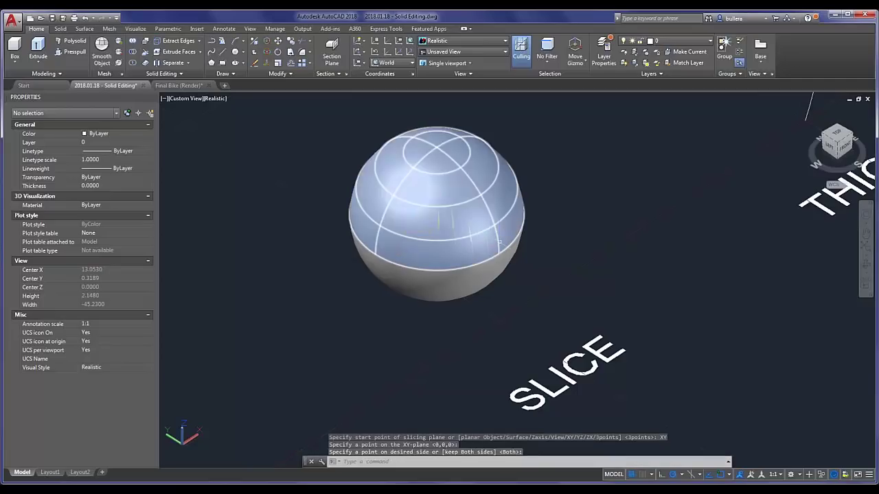
Step: Raise the sliced sphere's upper half along the Z axis, clear of the lower half, and view the gap between them
scroll(477, 298, up, 2)
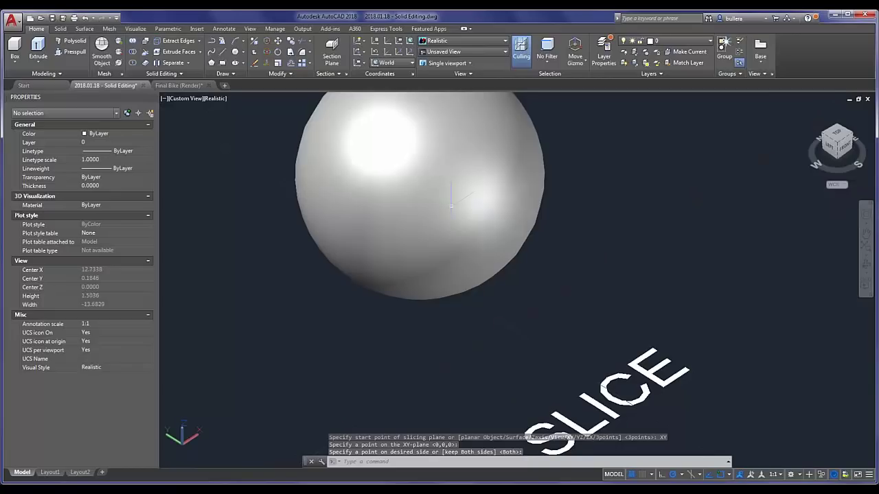
click(515, 257)
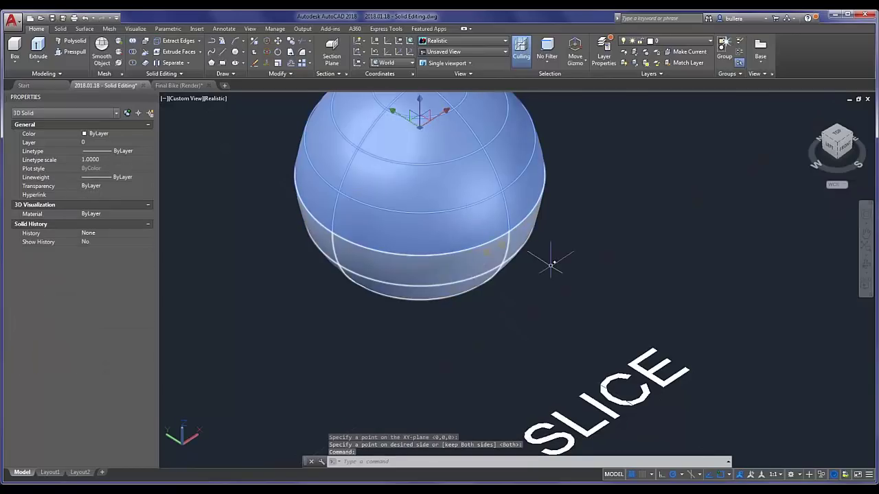
middle_drag(545, 255, 550, 269)
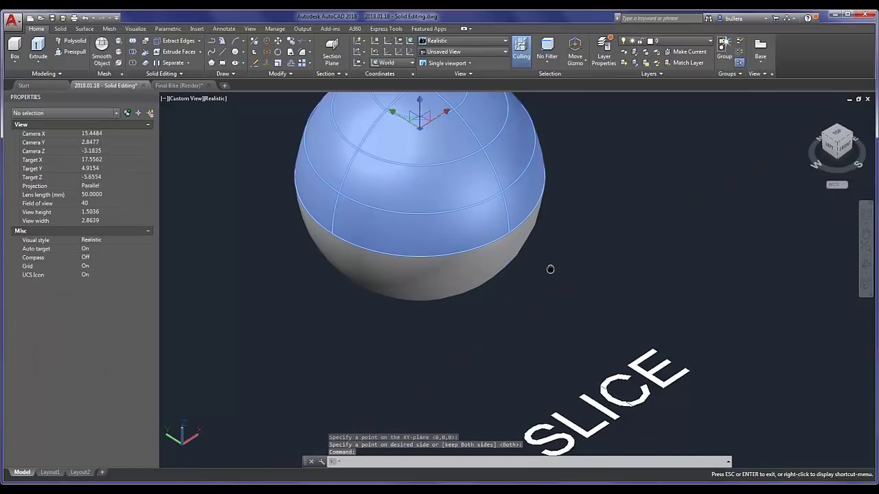
drag(550, 269, 556, 313)
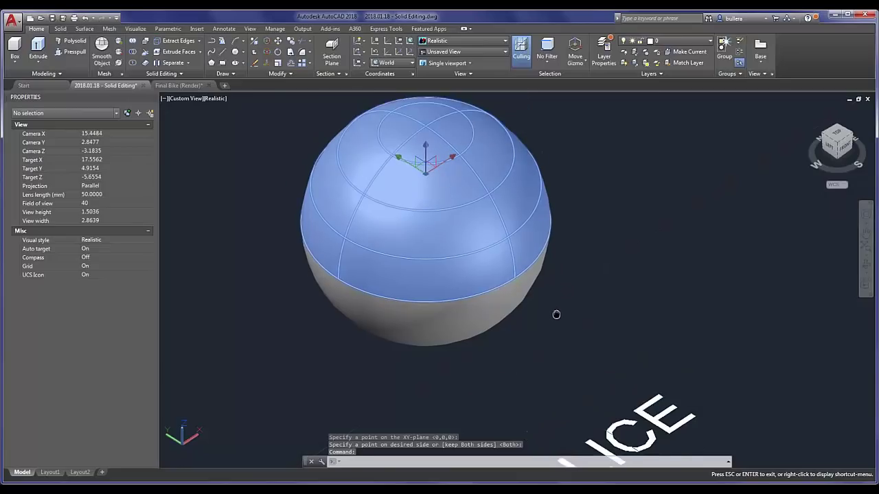
key(Escape)
click(548, 258)
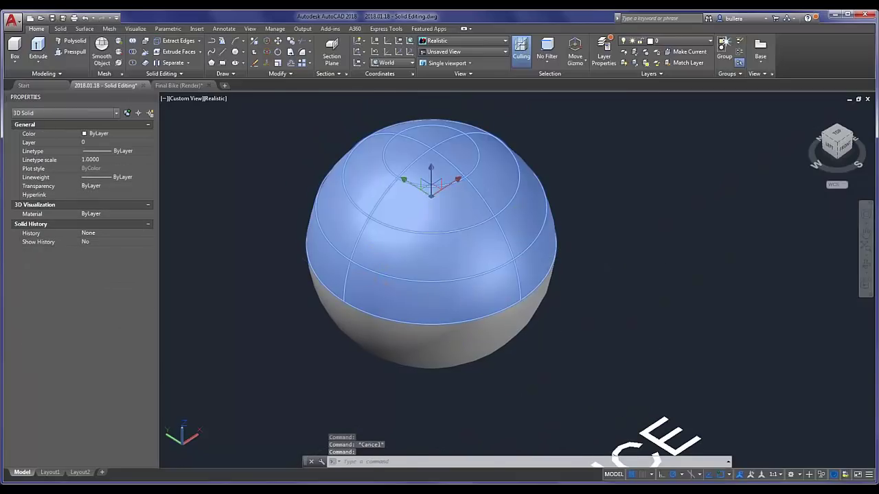
click(431, 173)
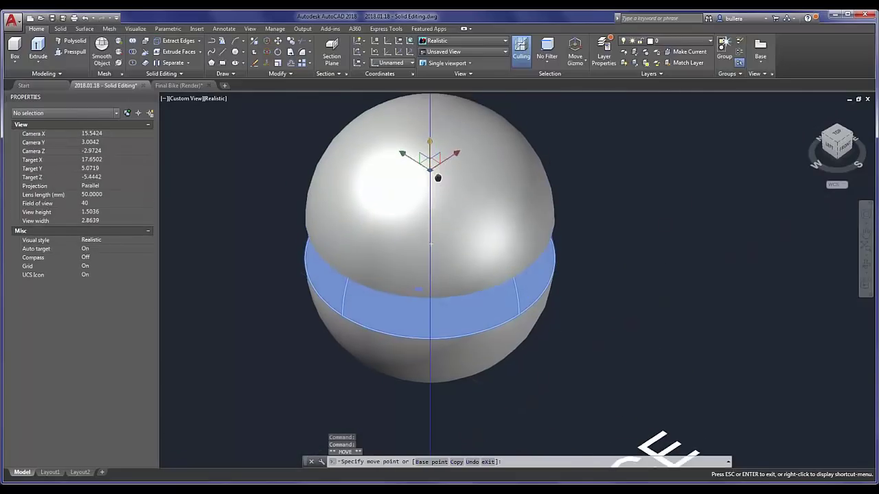
scroll(438, 177, down, 1)
click(433, 165)
scroll(531, 313, down, 3)
key(Escape)
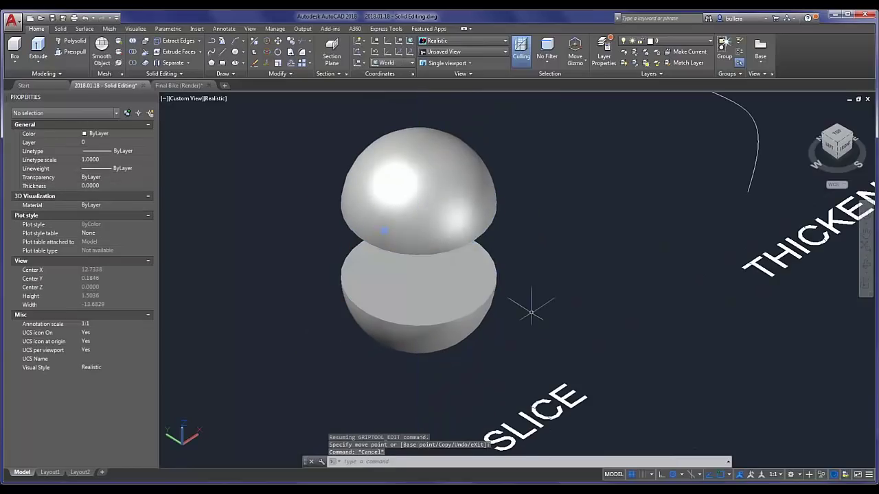
shift+middle_drag(520, 308, 558, 264)
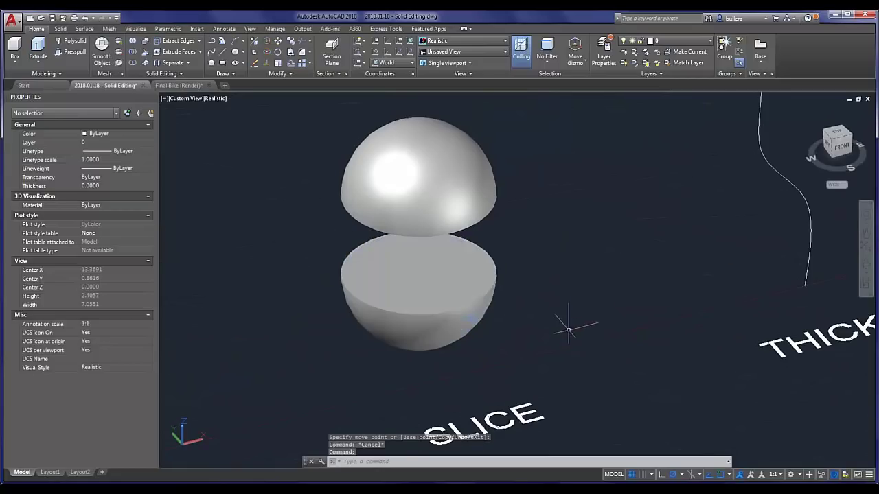
Step: Undo the upper half's move and the slice, check that the sphere is one solid, and clear the selection
key(ctrl+z)
key(ctrl+z)
key(ctrl+z)
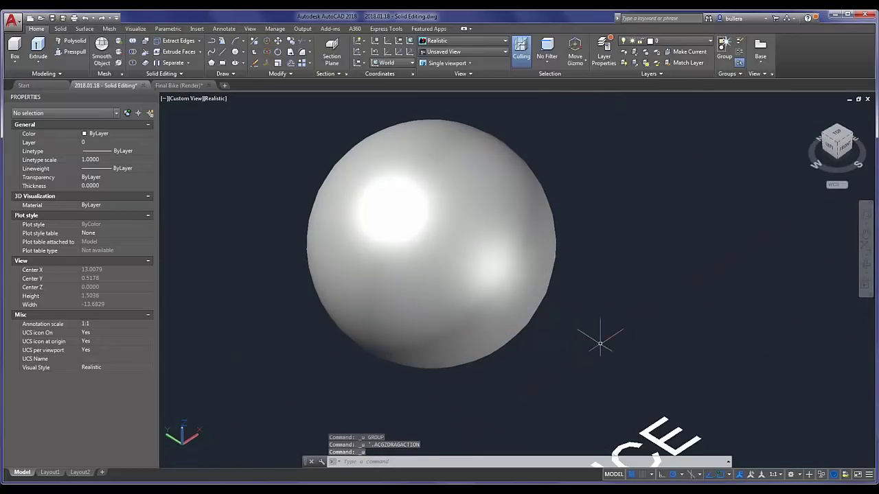
scroll(600, 340, down, 6)
key(ctrl+z)
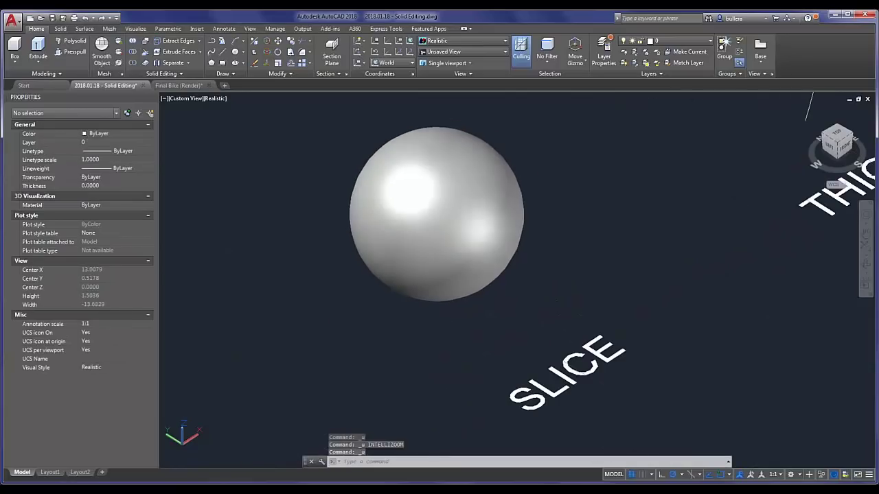
key(ctrl+z)
click(494, 254)
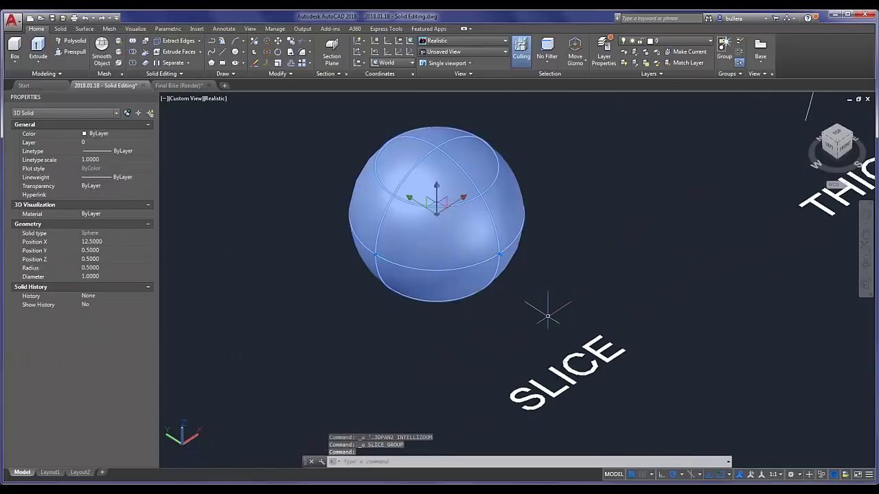
key(Escape)
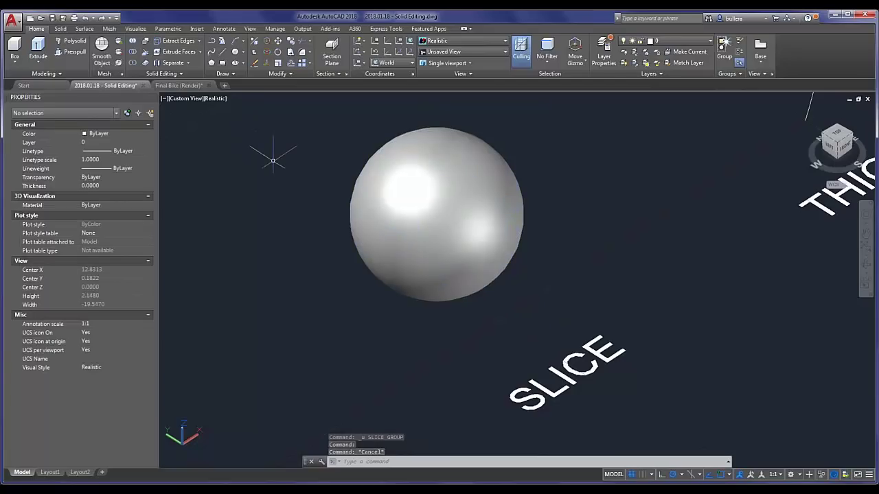
Step: Slice the sphere with an XY plane through its center point, keeping only the lower half, and view the cut face
click(144, 54)
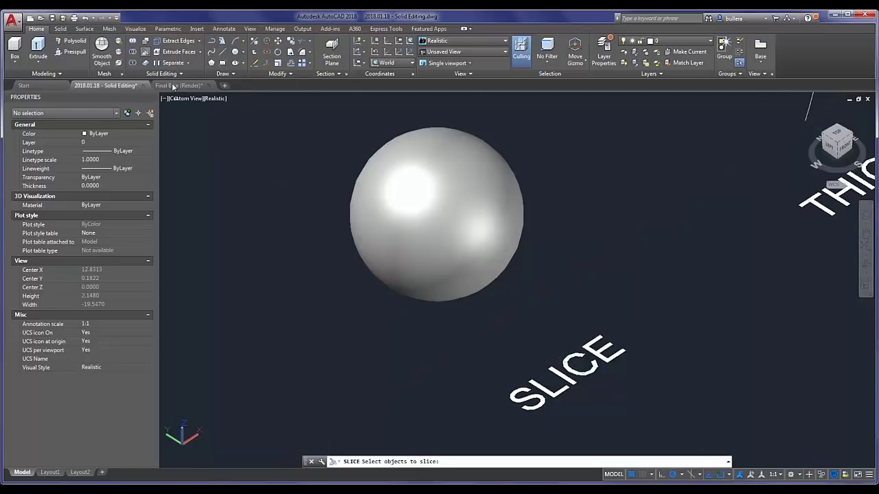
click(427, 234)
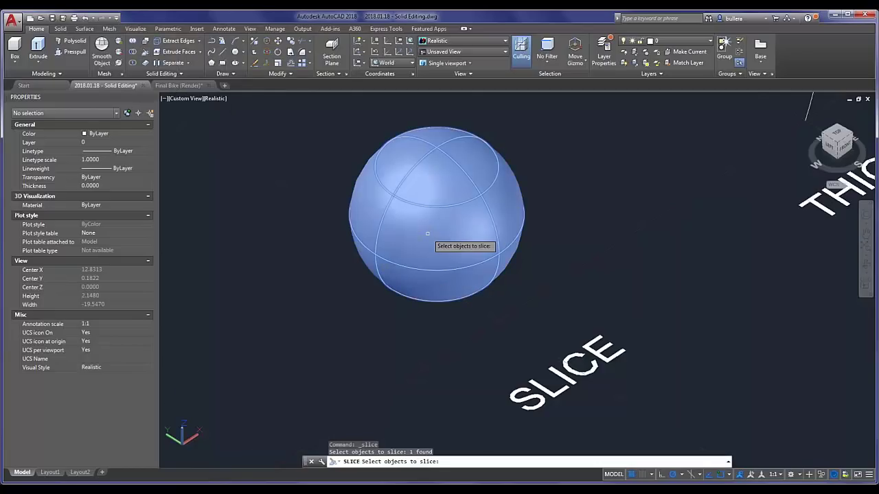
key(Return)
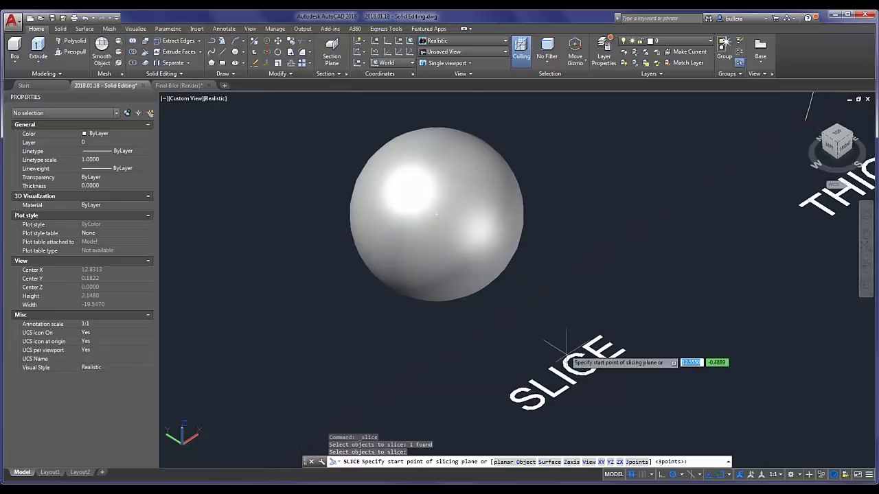
click(601, 463)
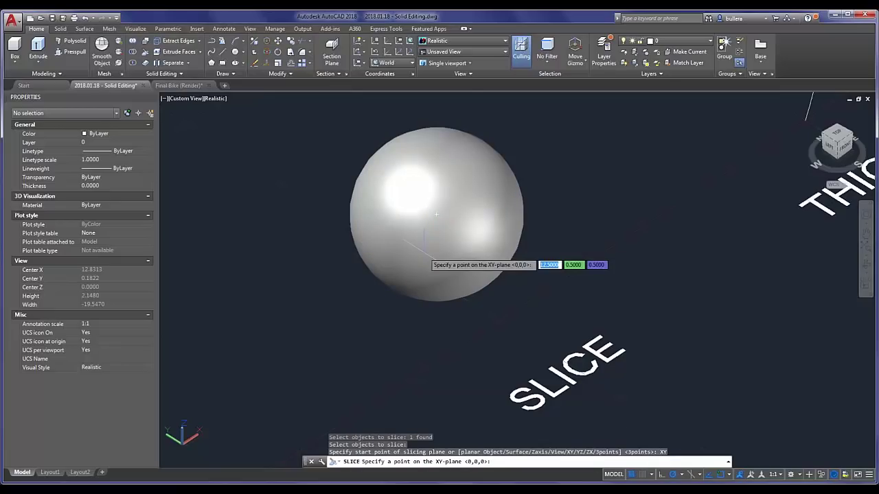
click(436, 214)
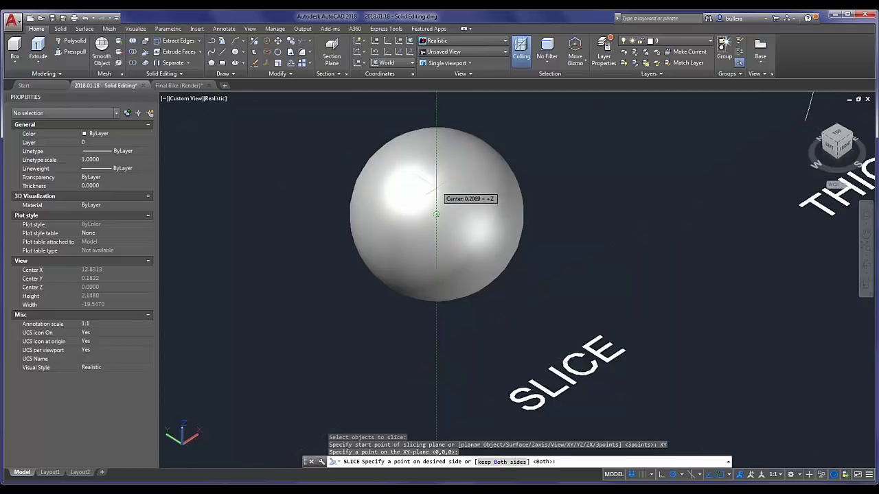
middle_drag(434, 187, 431, 233)
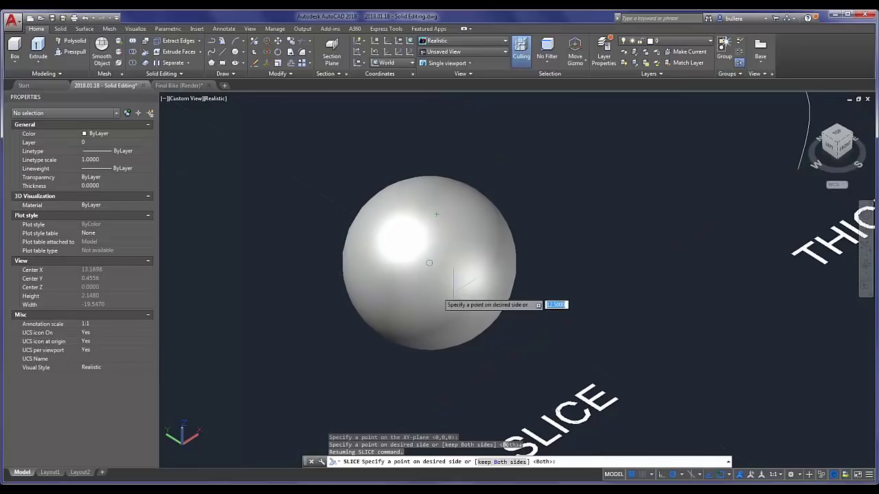
click(429, 320)
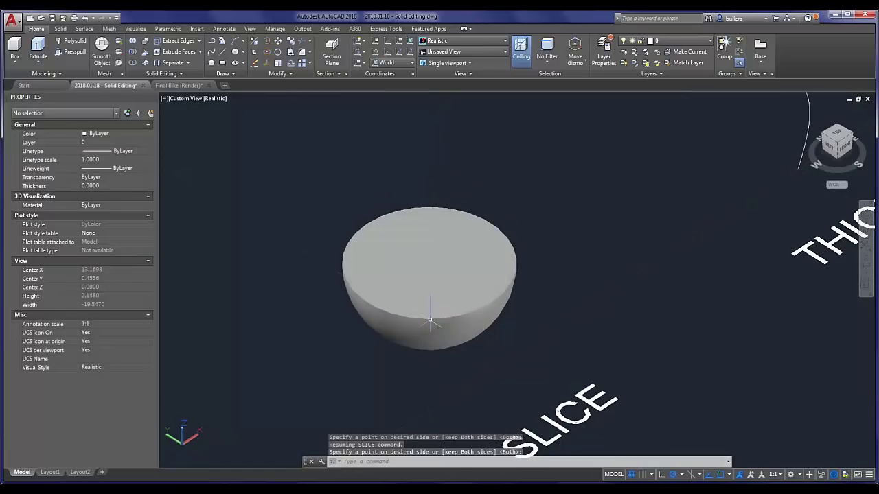
middle_drag(508, 320, 555, 284)
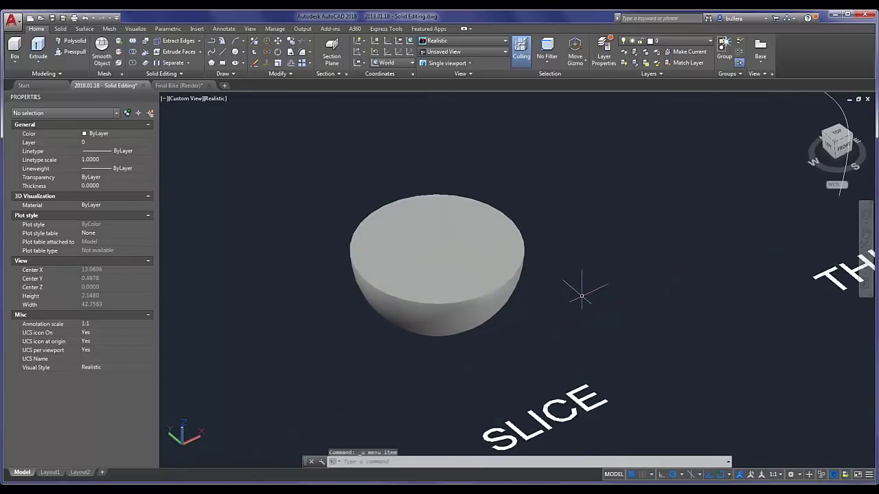
Step: Inspect the properties of the spline above the THICKEN label and clear the selection
scroll(658, 254, down, 3)
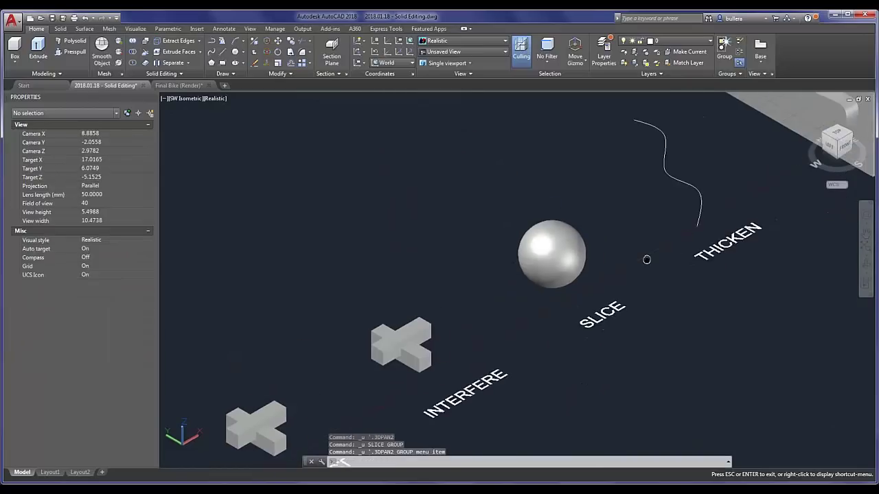
middle_drag(647, 257, 569, 295)
scroll(569, 295, up, 3)
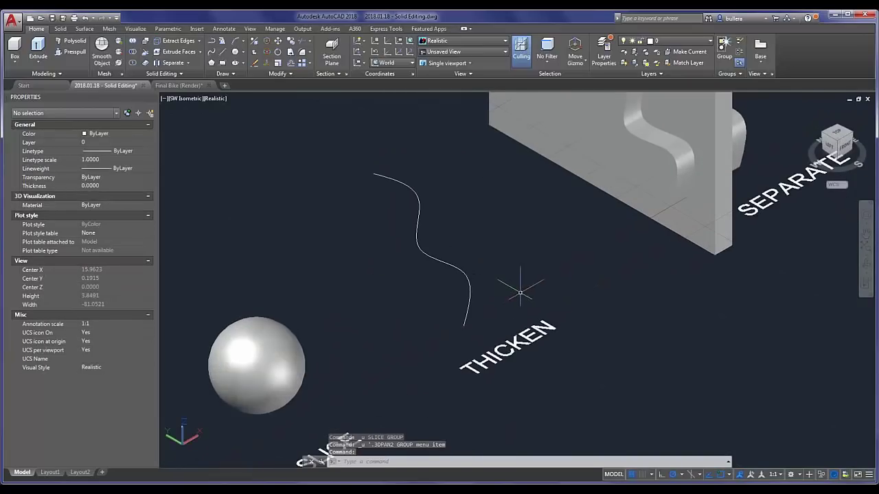
scroll(512, 295, up, 3)
middle_drag(509, 300, 510, 314)
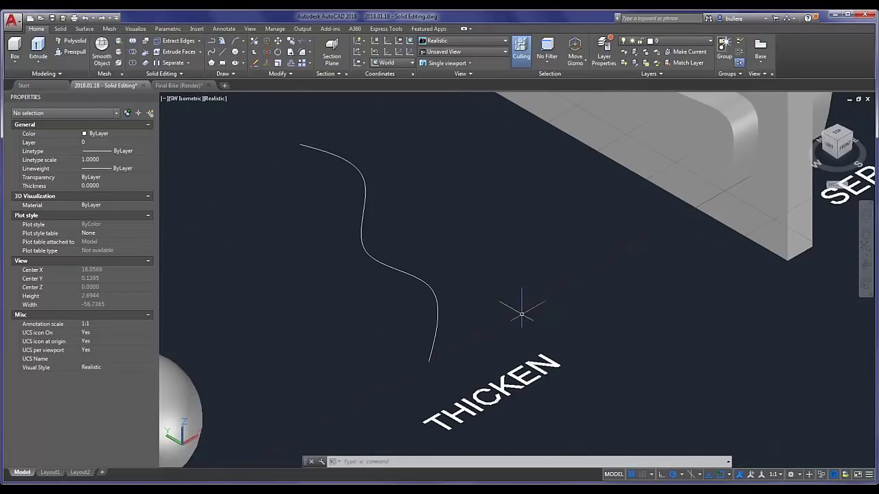
click(481, 298)
click(426, 319)
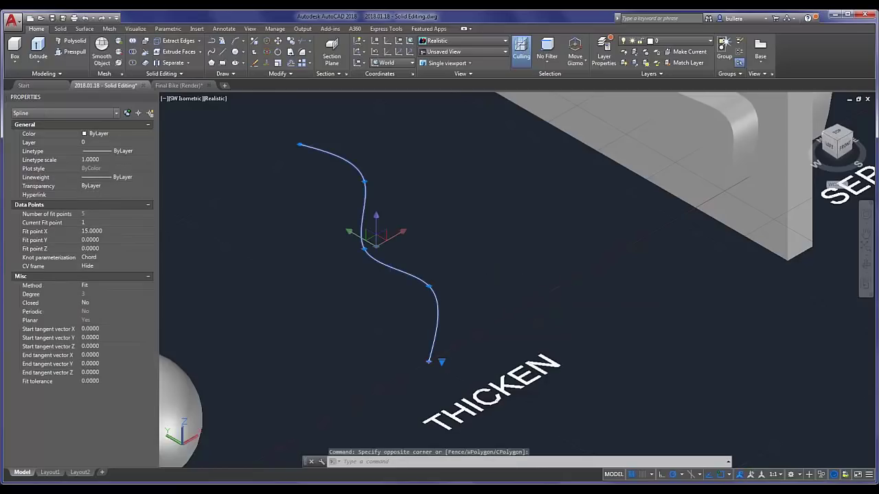
shift+middle_drag(426, 319, 412, 295)
key(Escape)
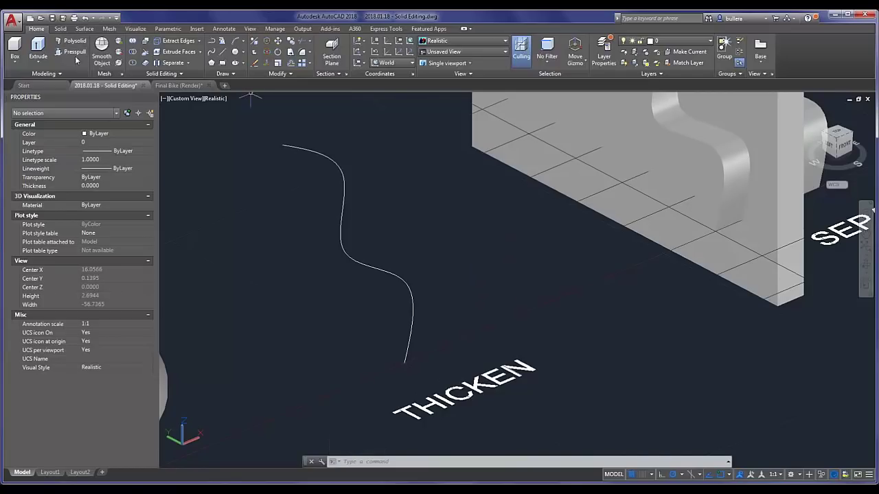
Step: Extrude the spline above the THICKEN label into a surface with a height of about 1.01
click(37, 50)
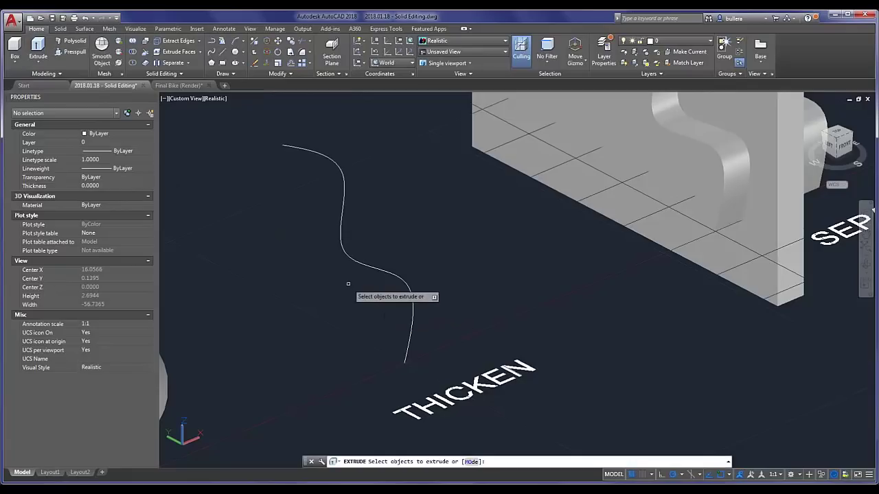
click(379, 268)
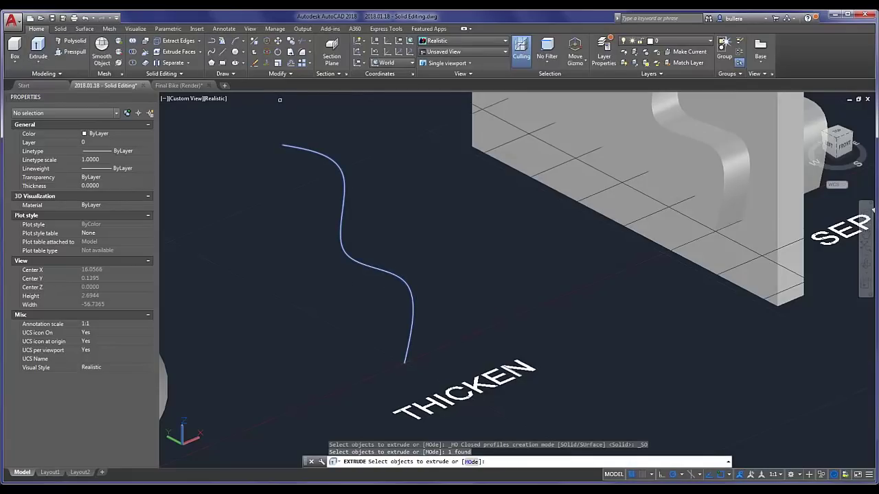
key(Return)
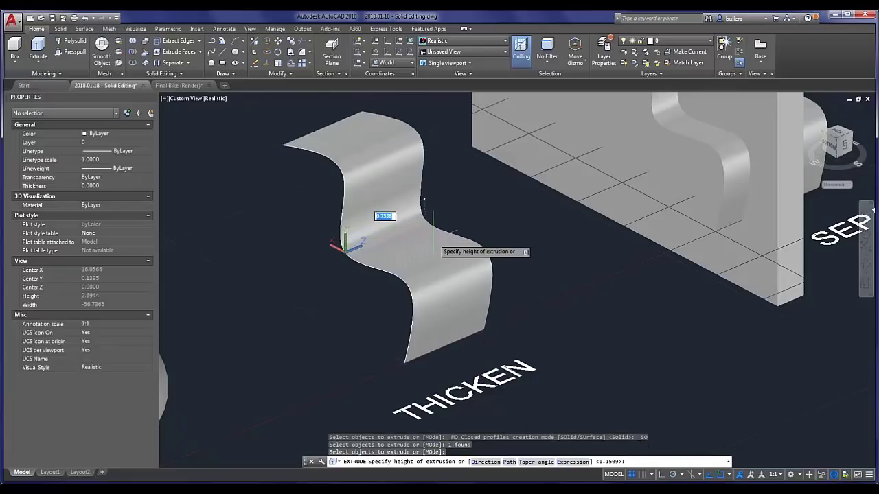
click(454, 220)
key(Return)
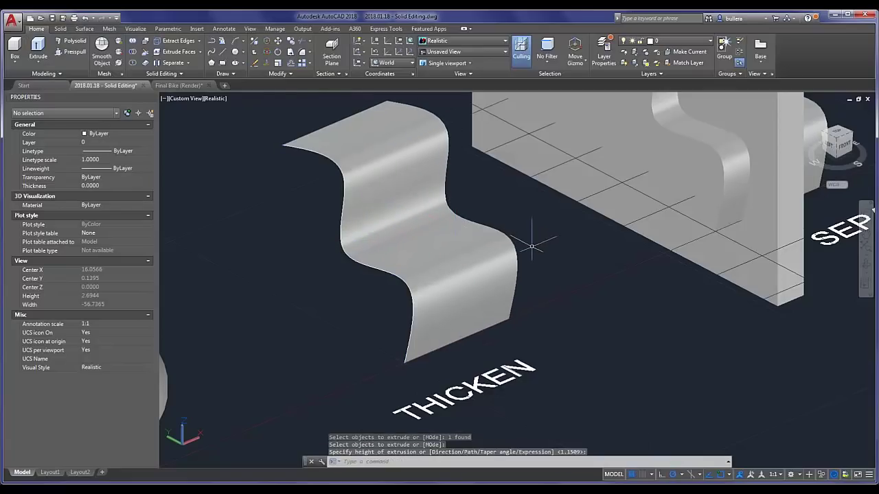
middle_drag(530, 245, 555, 276)
key(Escape)
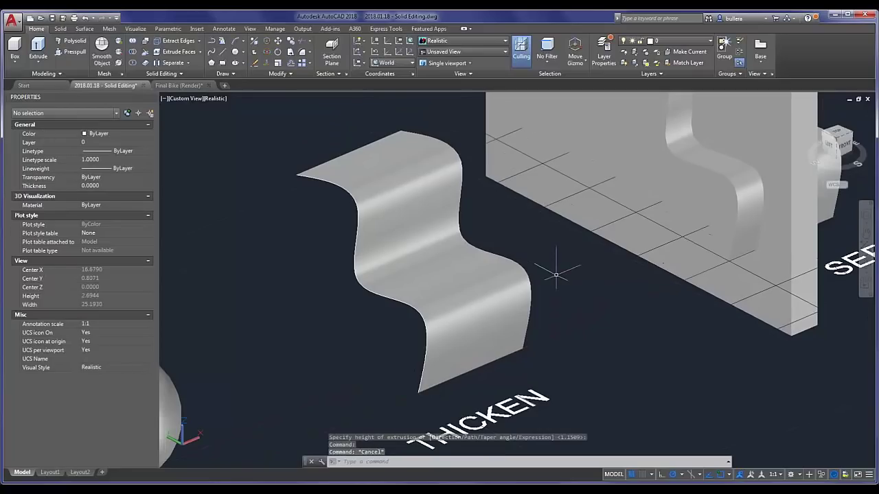
Step: Inspect the object type and geometry properties of the extruded wavy surface
click(484, 275)
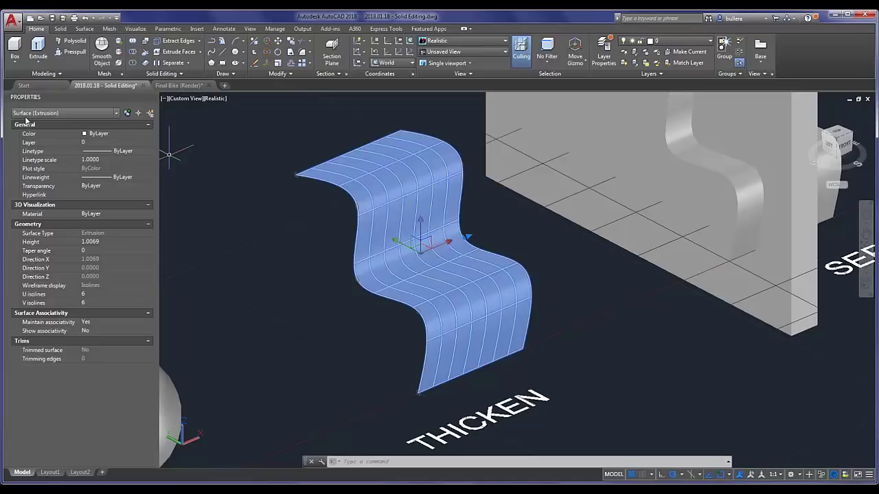
key(Escape)
click(456, 270)
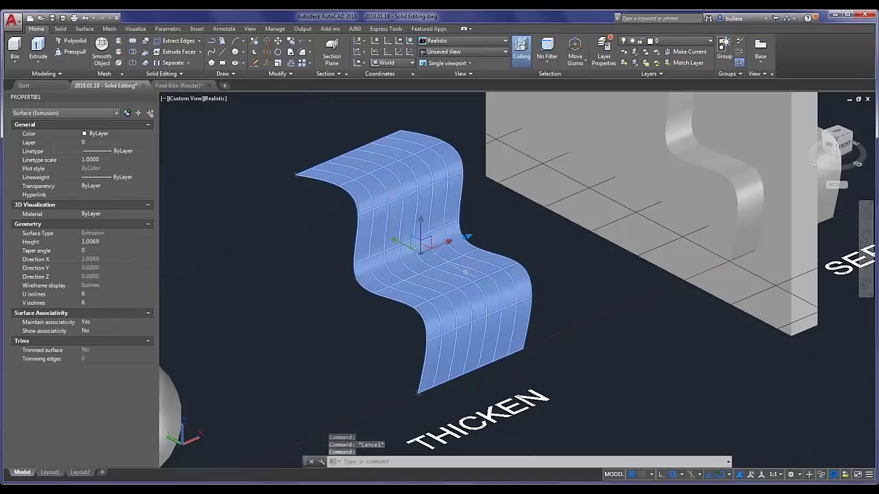
Step: Thicken the extruded wavy surface with a thickness of 1
click(145, 64)
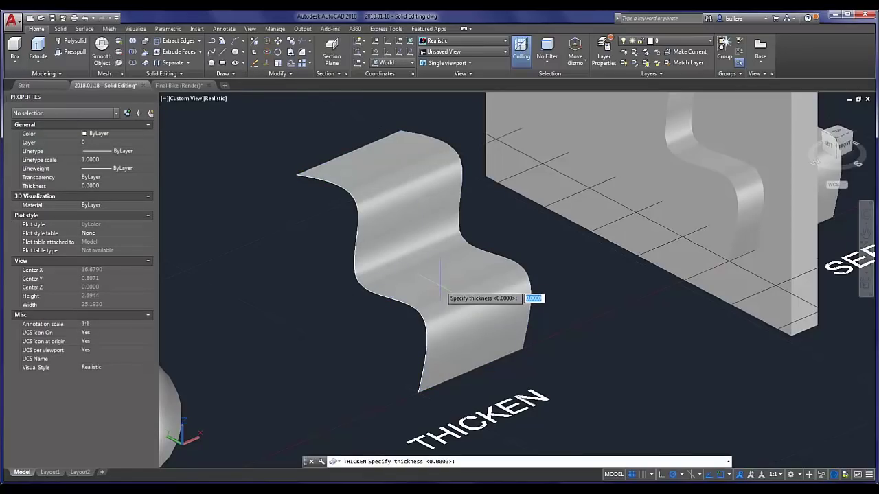
key(Escape)
click(145, 64)
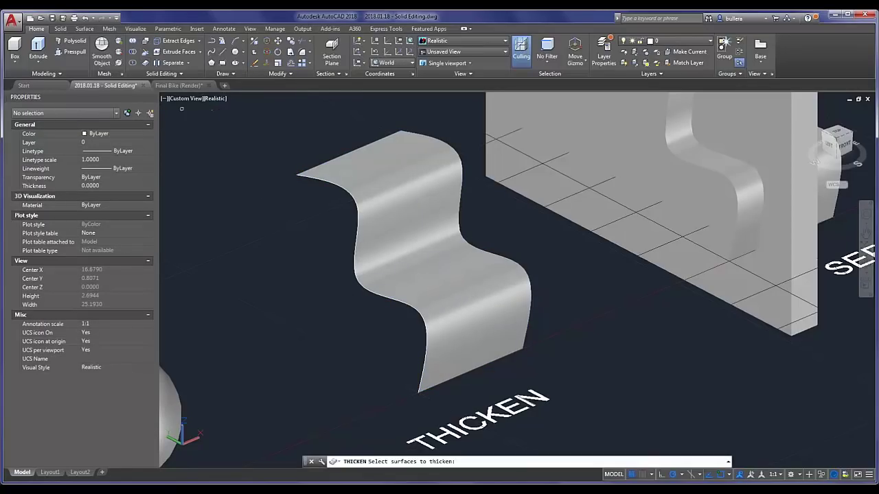
click(438, 270)
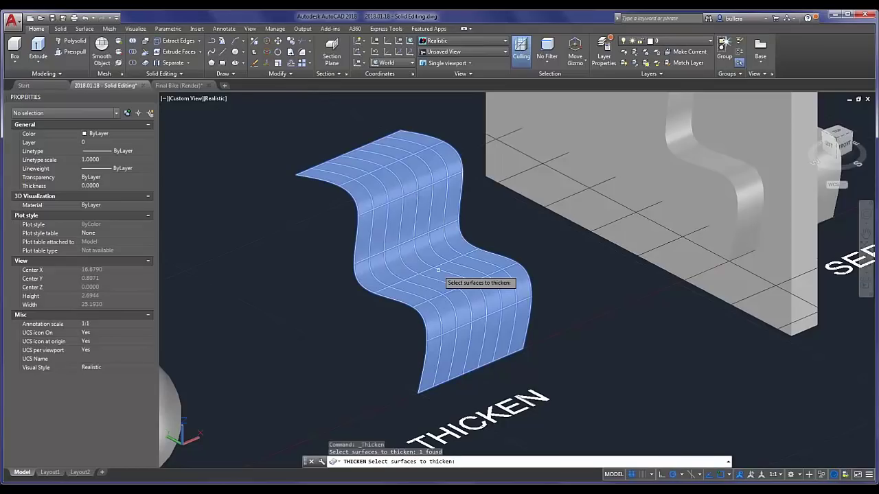
key(Return)
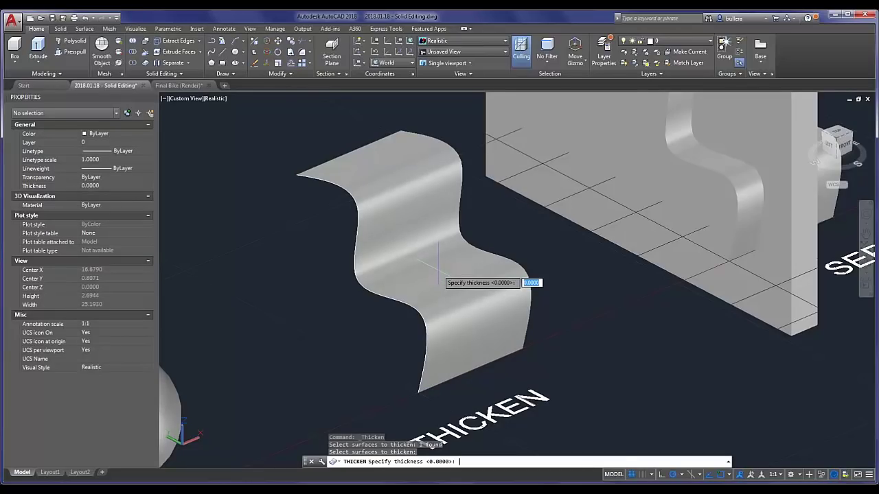
text(1)
key(Return)
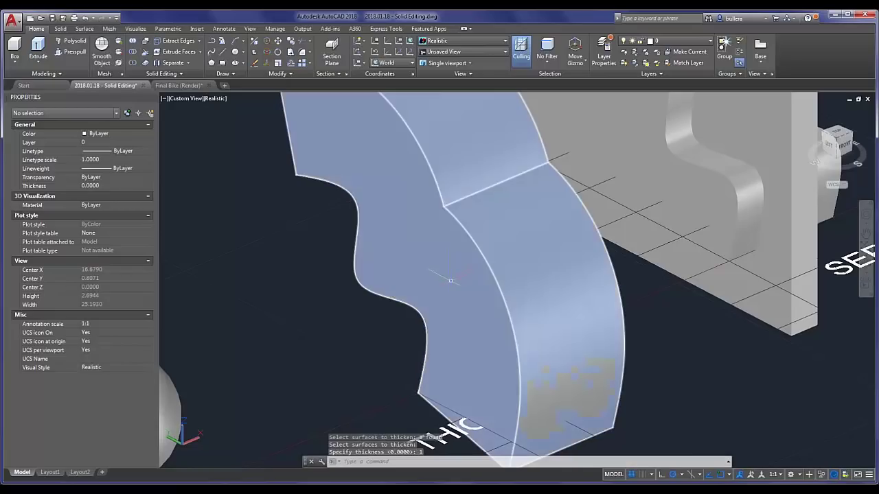
Step: Undo the thickening of the wavy surface
scroll(438, 270, down, 2)
key(ctrl+z)
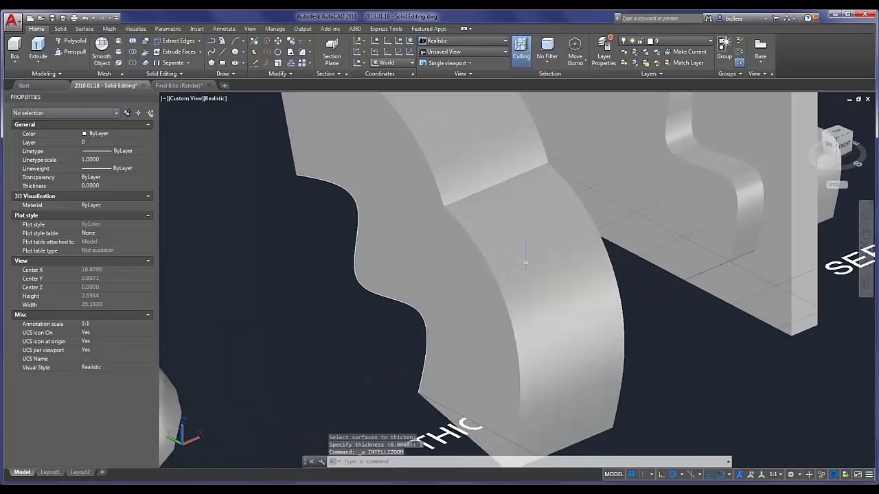
key(ctrl+z)
Step: Thicken the extruded wavy surface with a thickness of 0.01
click(150, 63)
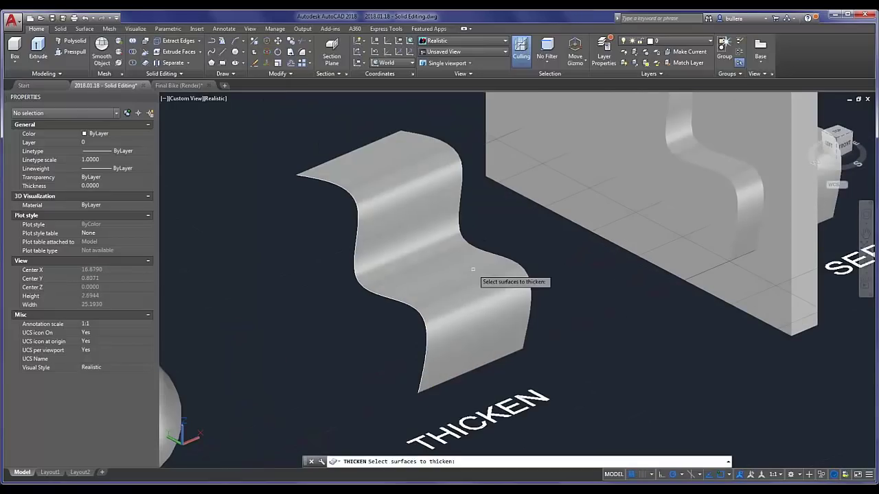
click(480, 264)
key(Return)
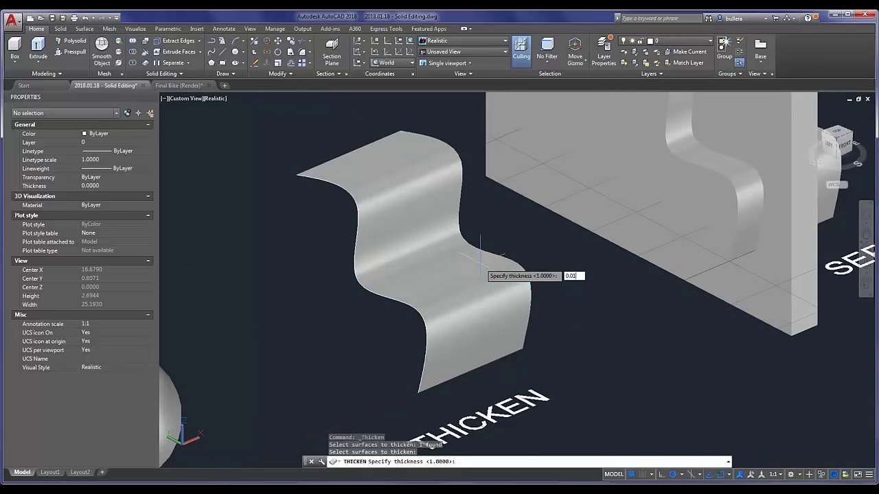
key(Return)
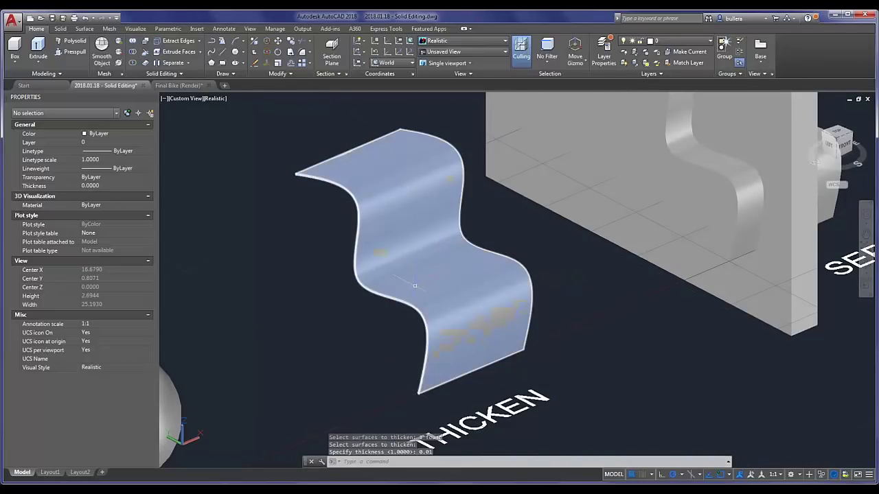
Step: Examine the thickened solid's thin edge and properties up close, and clear the selection
scroll(414, 286, up, 5)
click(363, 352)
scroll(369, 313, up, 4)
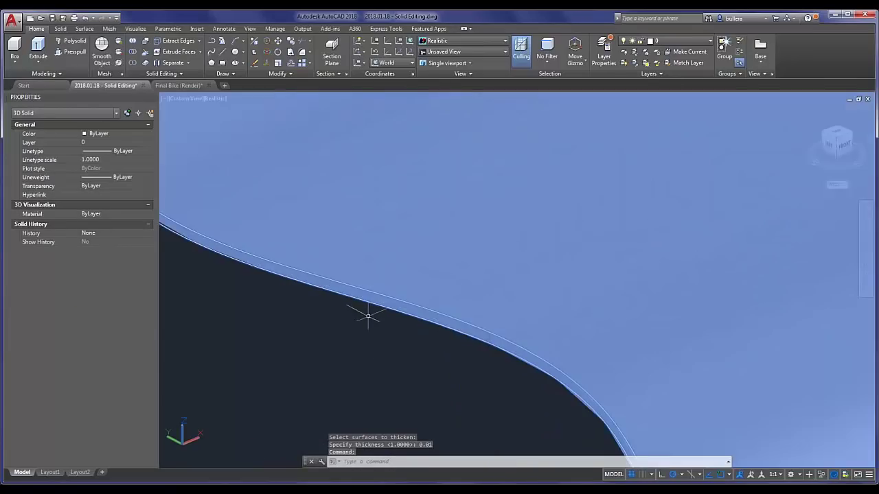
key(Escape)
shift+middle_drag(373, 320, 394, 318)
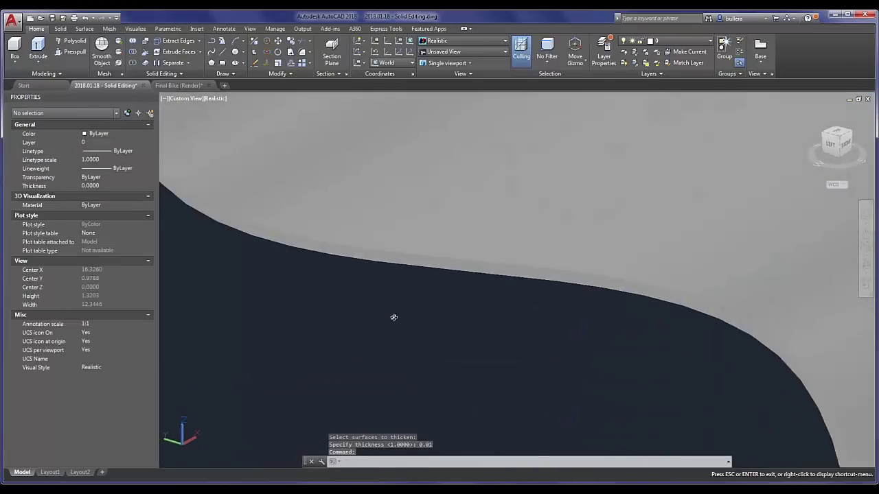
key(Escape)
click(385, 310)
scroll(388, 320, down, 3)
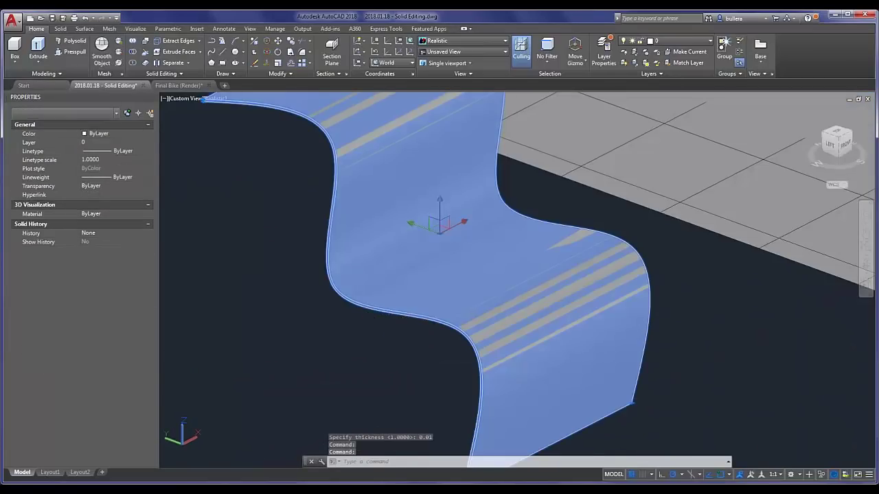
key(Escape)
click(373, 323)
key(Escape)
click(421, 298)
scroll(422, 298, down, 3)
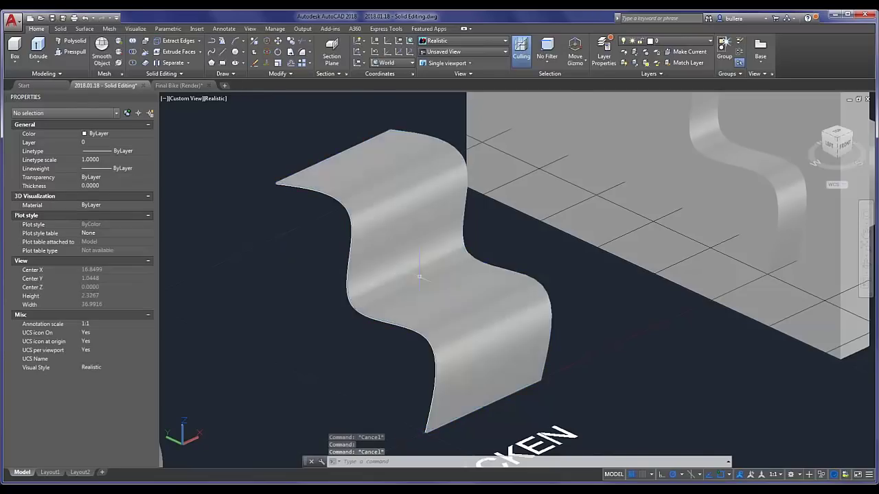
key(Escape)
Step: Examine the SEPARATE example, where a wavy surface passes through an upright slab, from several angles
scroll(631, 322, down, 2)
scroll(631, 318, down, 4)
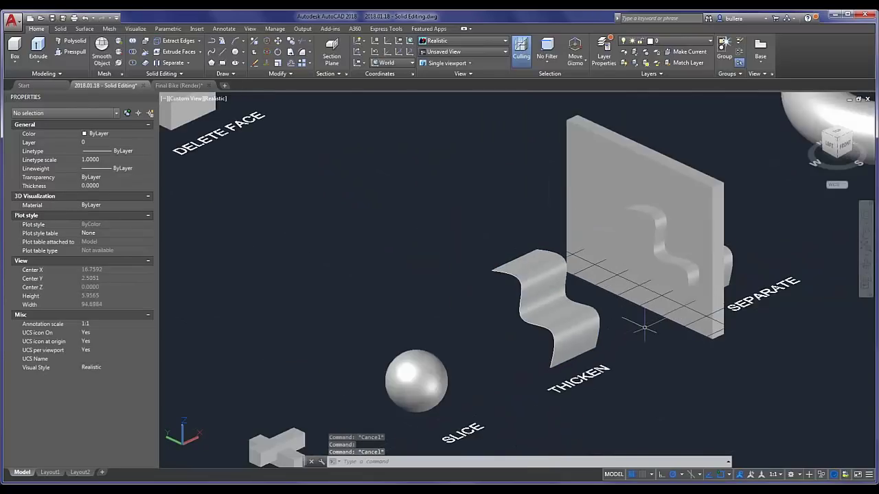
scroll(640, 313, up, 2)
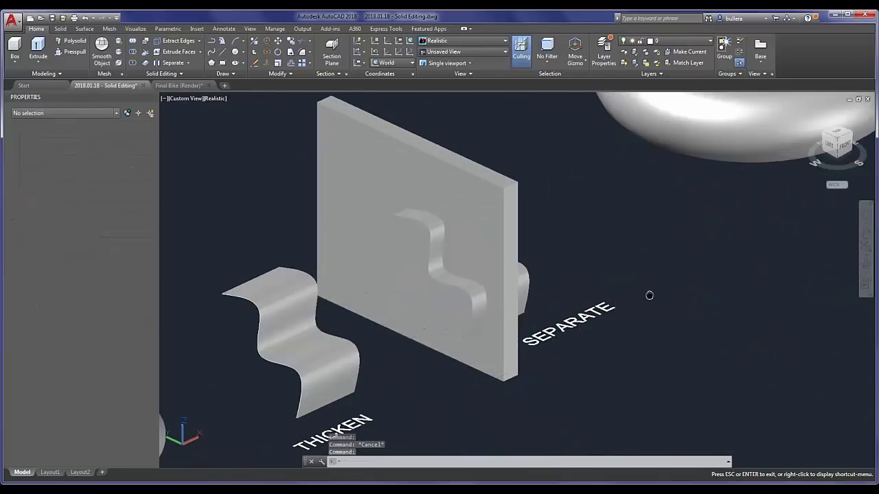
scroll(648, 295, up, 2)
mouse_move(630, 278)
shift+middle_down()
mouse_move(485, 304)
mouse_move(588, 300)
mouse_move(555, 323)
mouse_move(465, 316)
mouse_move(482, 332)
mouse_move(516, 309)
mouse_move(564, 315)
mouse_move(506, 281)
shift+middle_up()
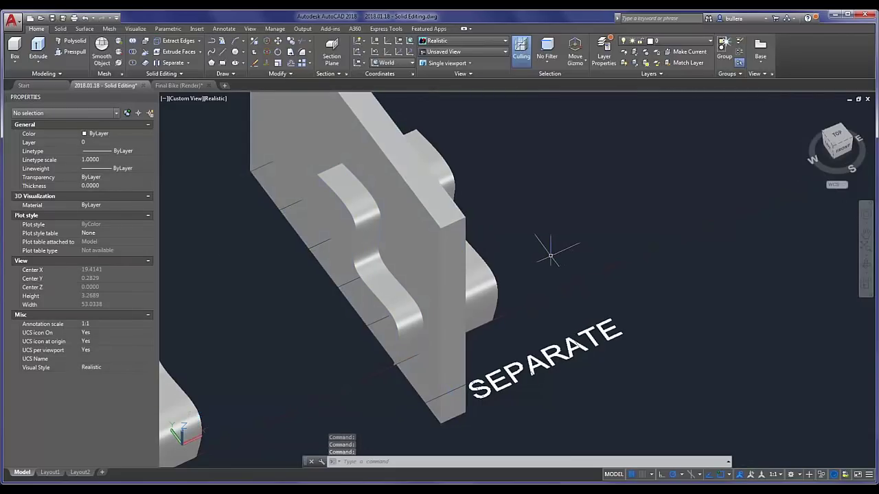
mouse_move(524, 240)
shift+middle_down()
mouse_move(491, 230)
mouse_move(451, 192)
shift+middle_up()
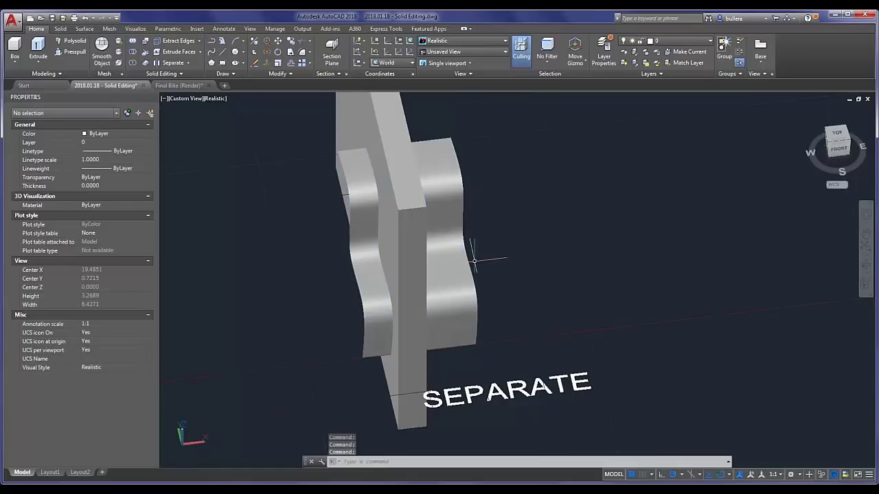
mouse_move(563, 255)
shift+middle_down()
mouse_move(439, 247)
mouse_move(529, 255)
mouse_move(508, 267)
shift+middle_up()
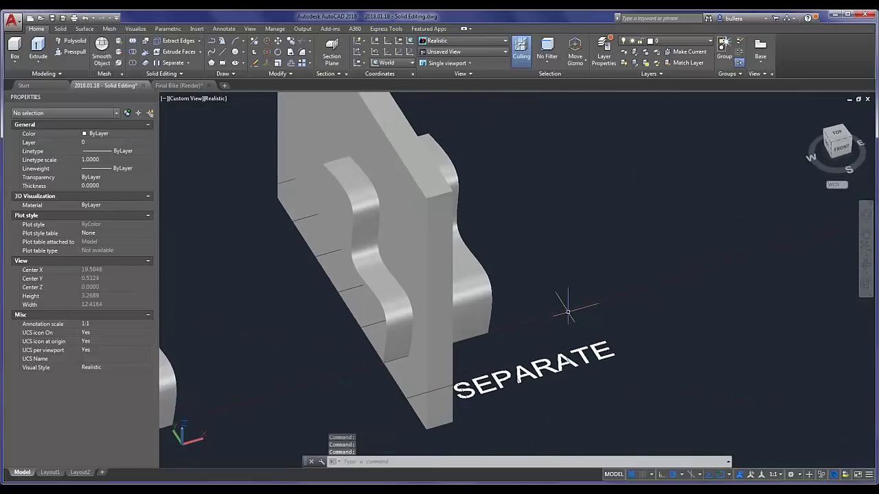
middle_drag(565, 294, 579, 303)
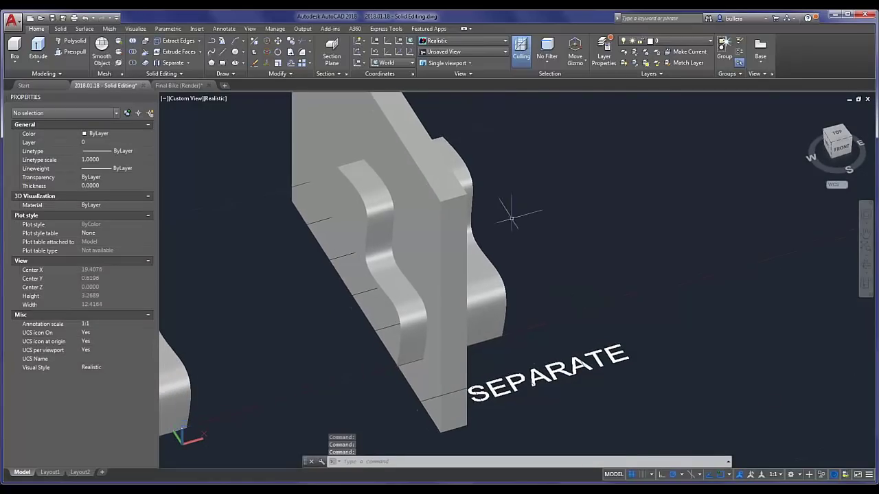
Step: Try to separate the wavy surface crossing the slab, and check its object type in the properties
click(173, 63)
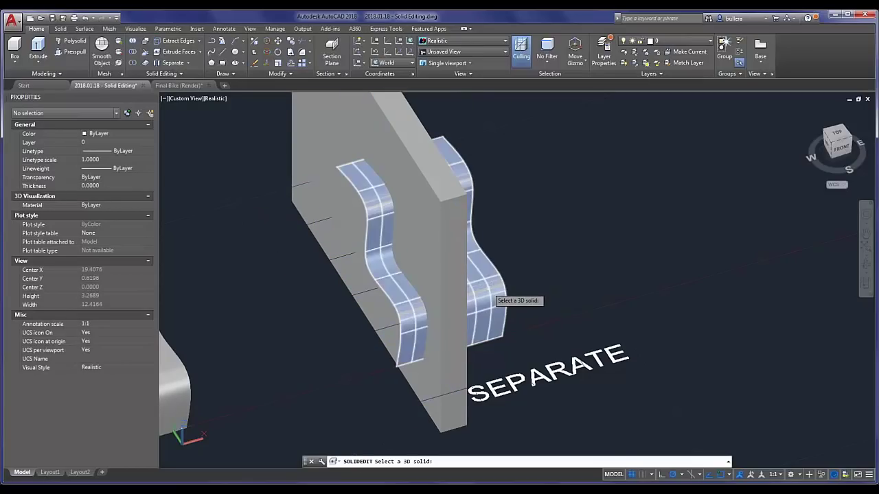
click(488, 288)
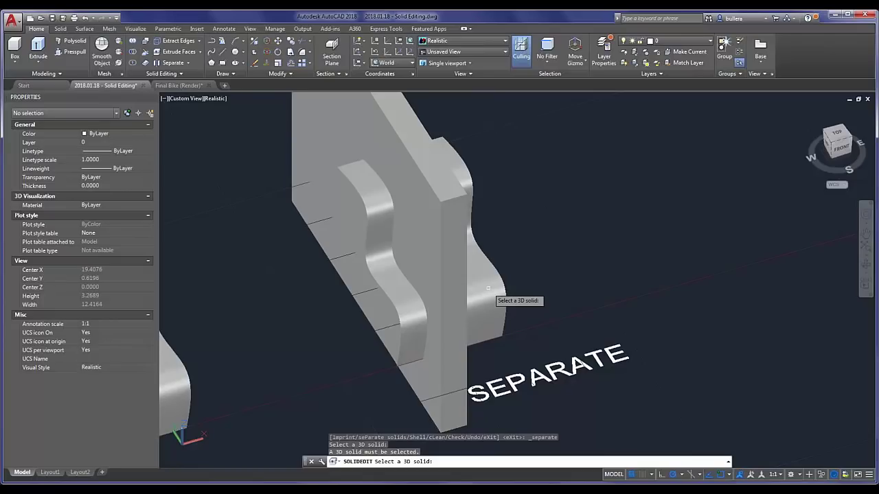
key(Escape)
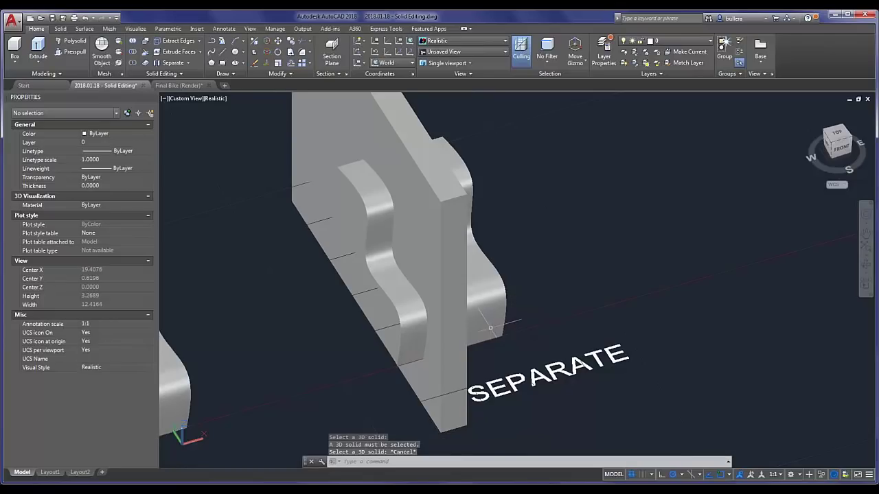
key(ctrl+z)
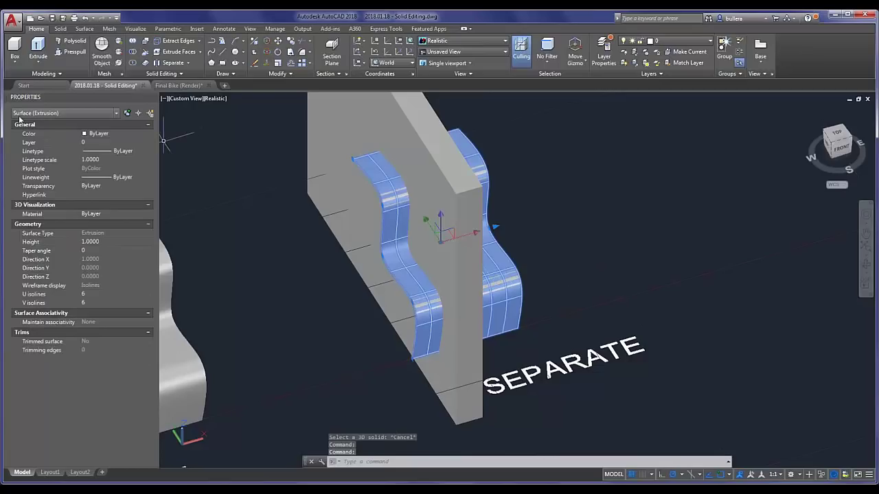
key(Escape)
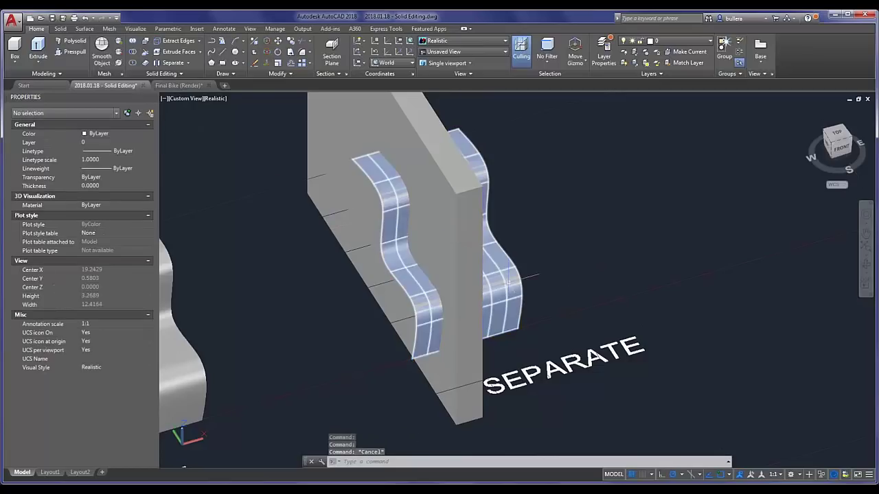
Step: Thicken the wavy surface crossing the SEPARATE slab with a thickness of 0.01
click(145, 63)
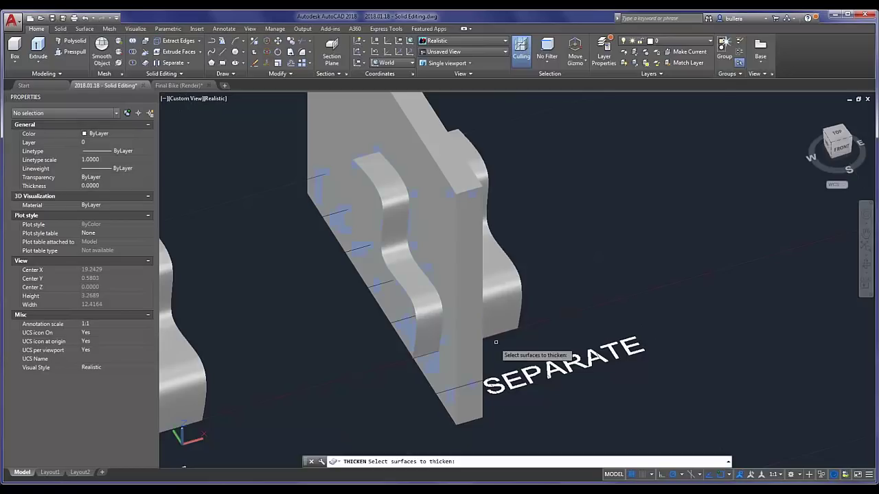
click(527, 296)
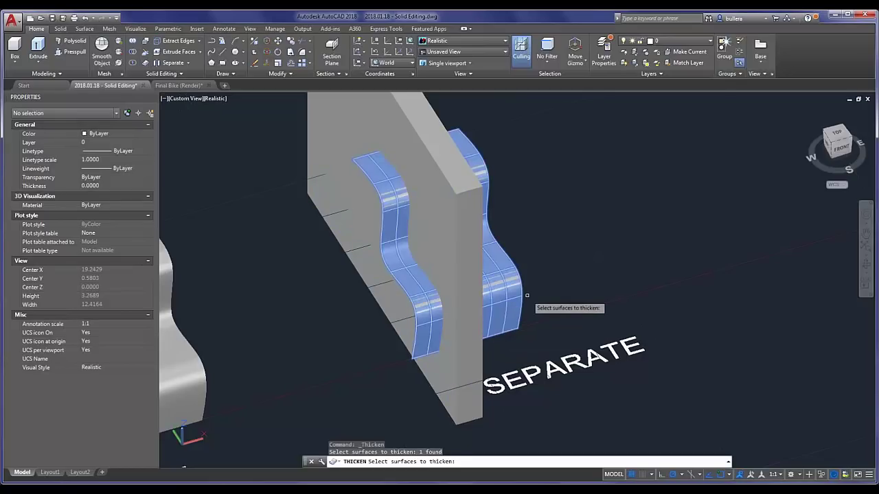
key(Return)
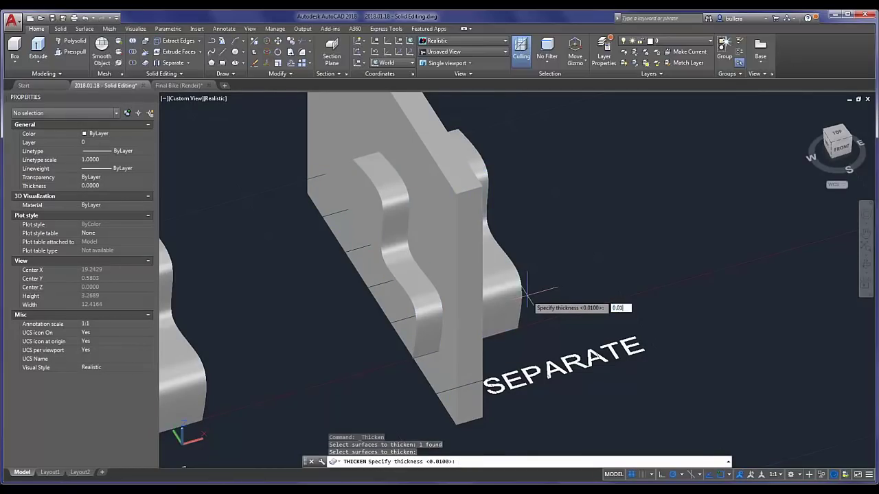
text(0.01)
key(Return)
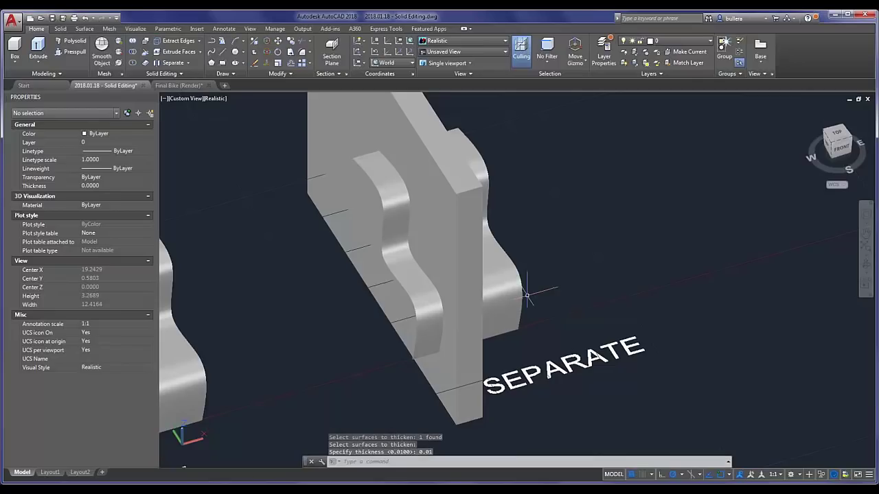
Step: Try the Separate command twice on the thickened wavy solid that passes through the slab
scroll(549, 280, up, 2)
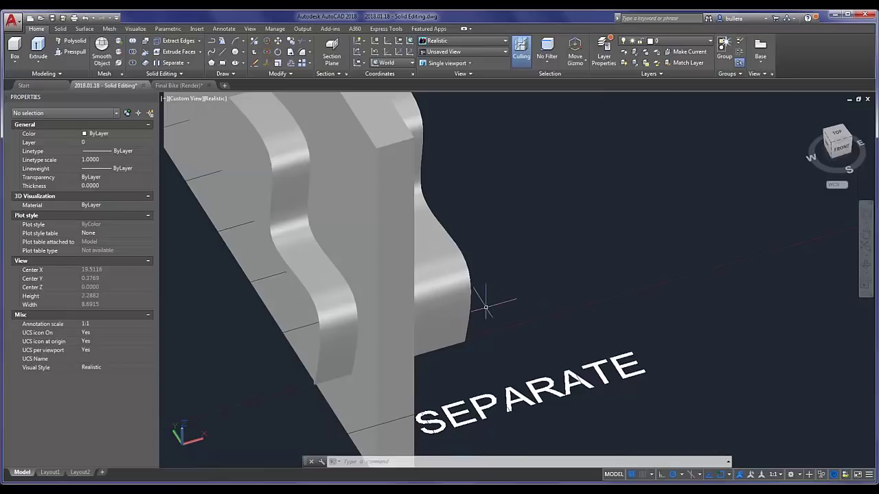
click(172, 63)
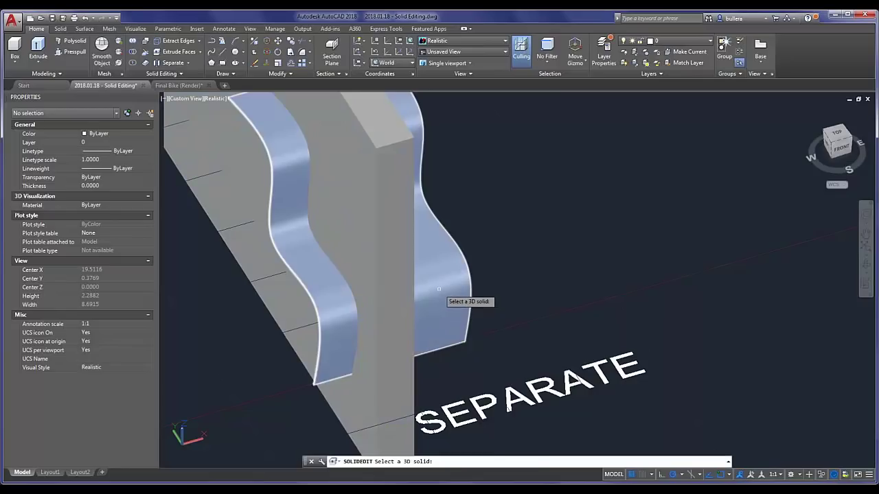
click(442, 291)
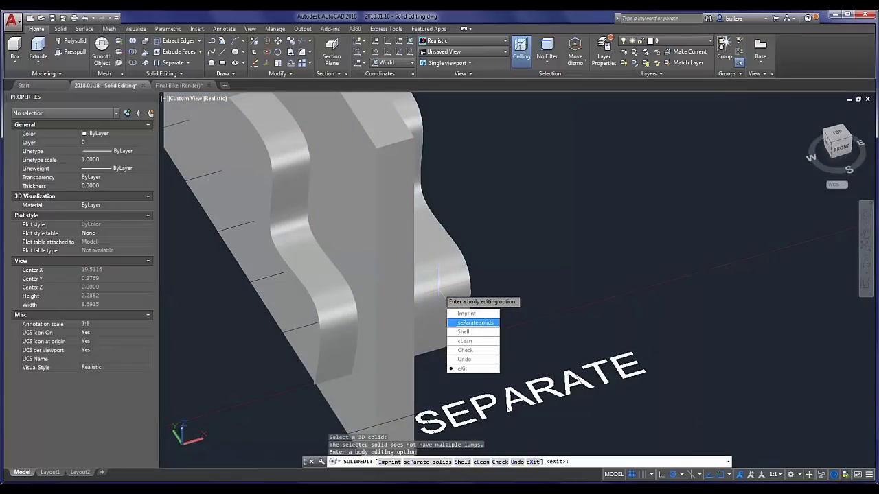
key(Return)
key(Return)
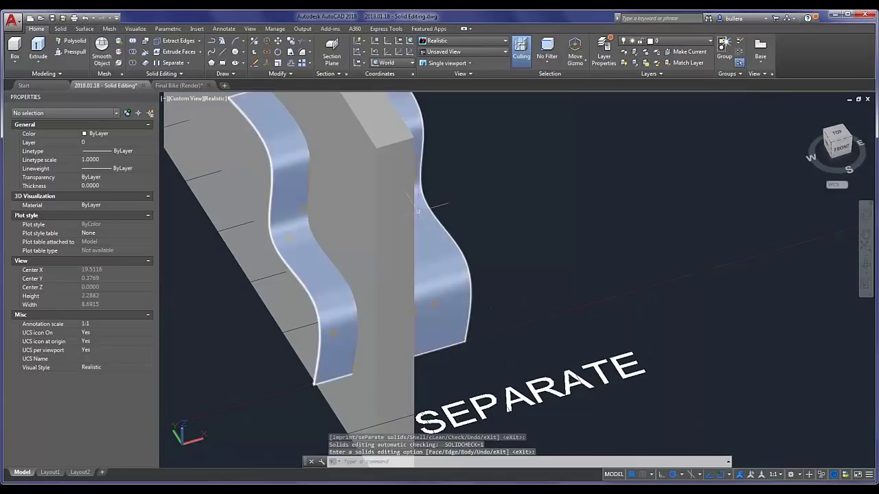
key(Escape)
key(Escape)
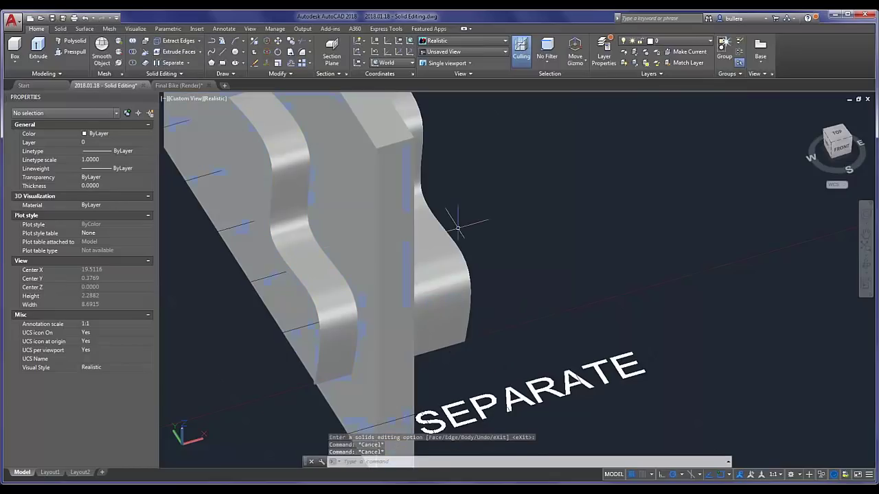
shift+middle_drag(455, 216, 501, 246)
click(168, 63)
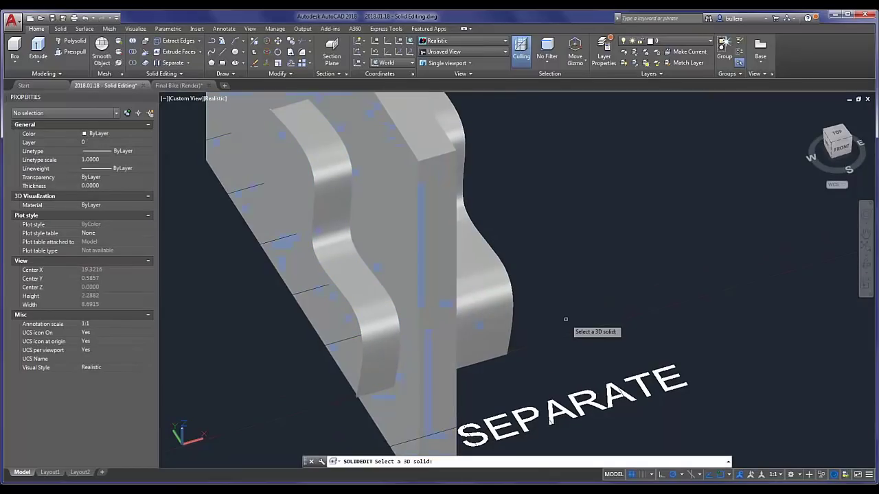
click(506, 309)
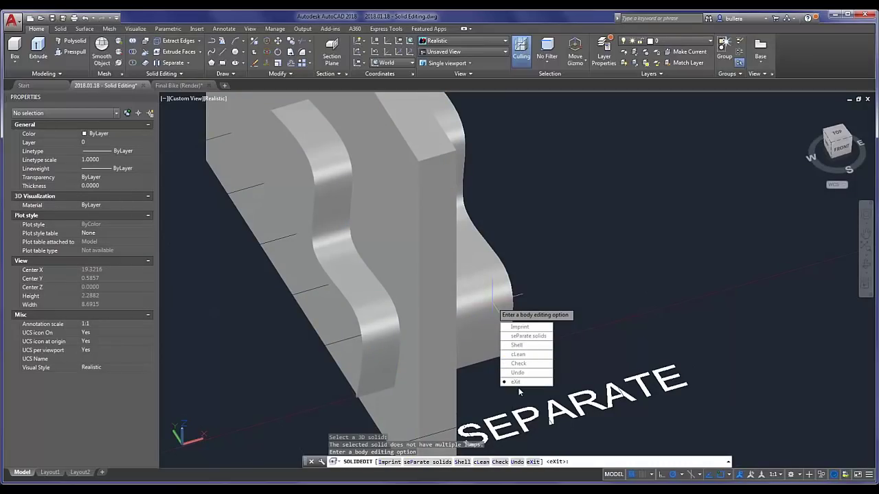
key(Escape)
key(Escape)
Step: Try the Separate command on the upright slab, and leave the command
click(166, 63)
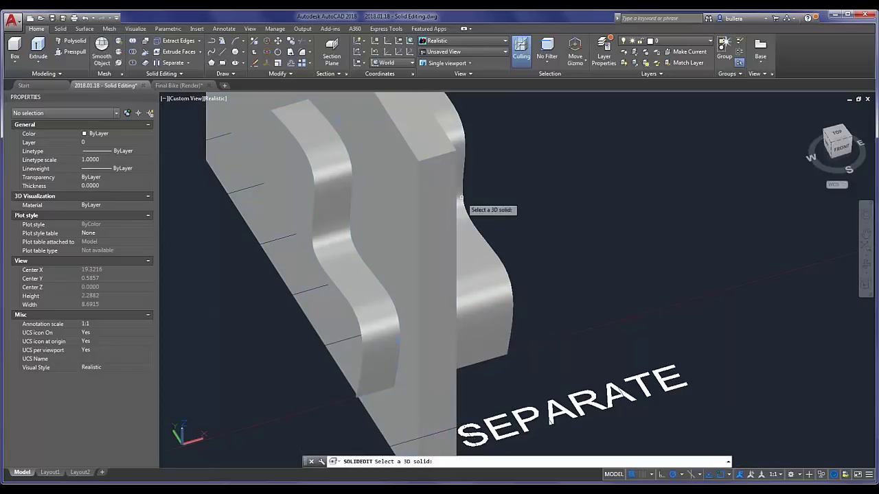
click(428, 182)
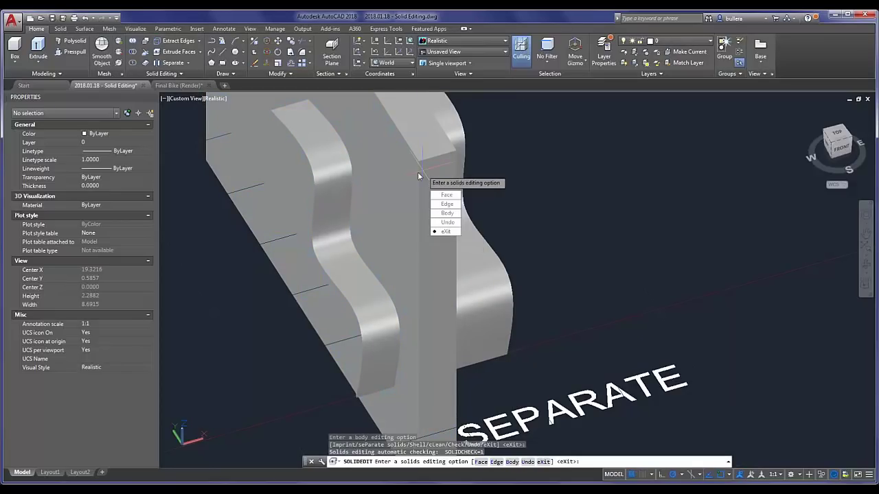
click(445, 249)
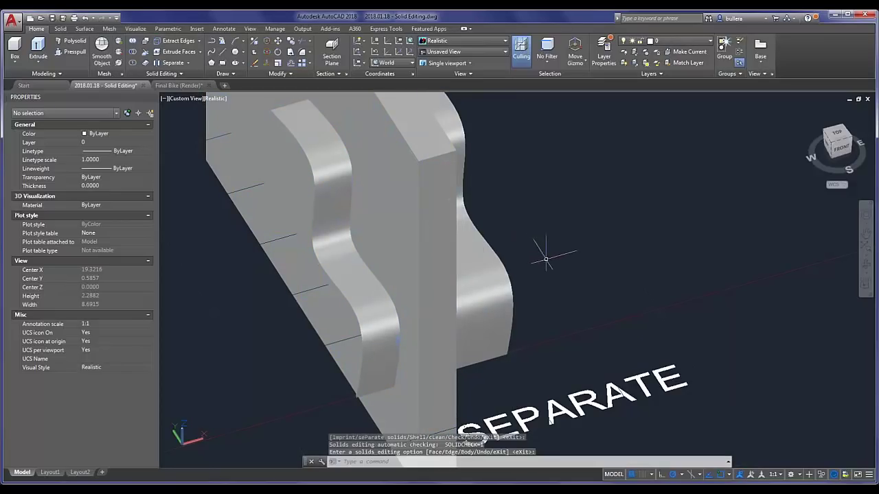
click(178, 66)
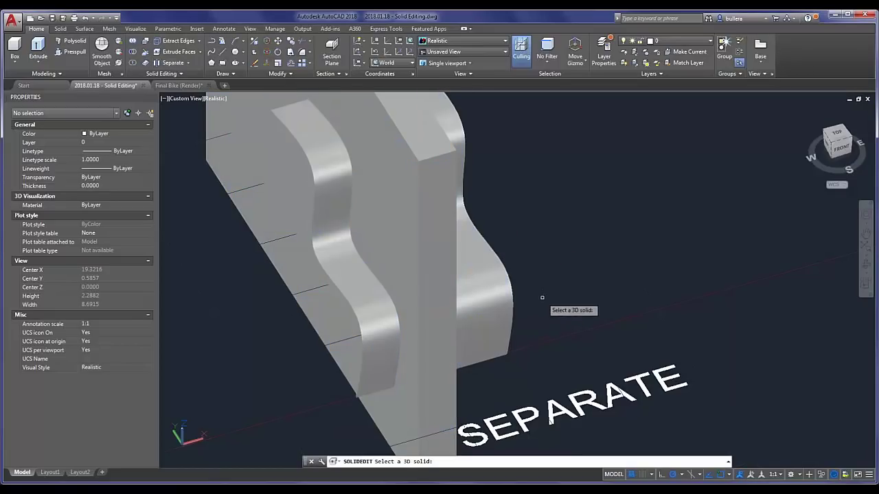
key(Escape)
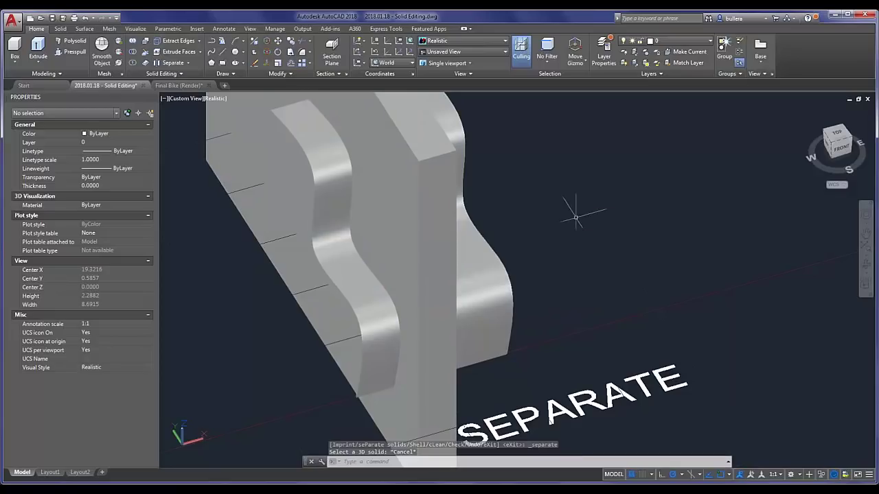
Step: Check the thickened wavy solid's properties and clear the selection
middle_drag(573, 238, 583, 224)
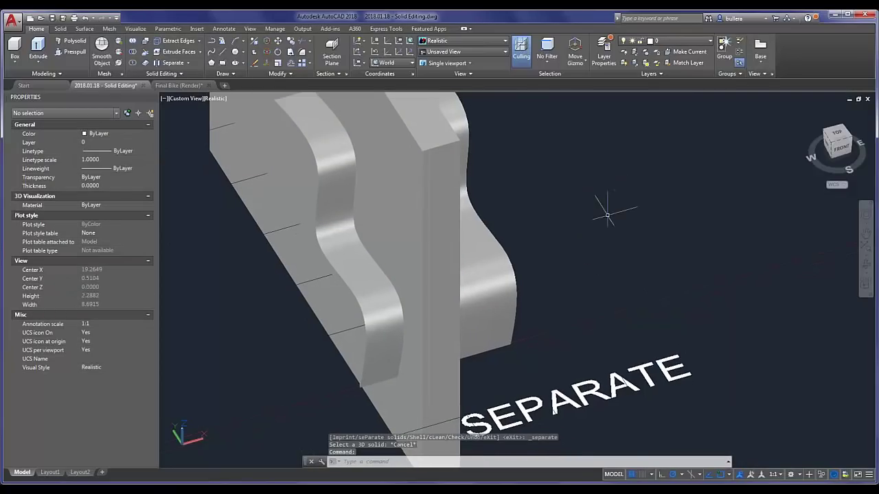
click(492, 259)
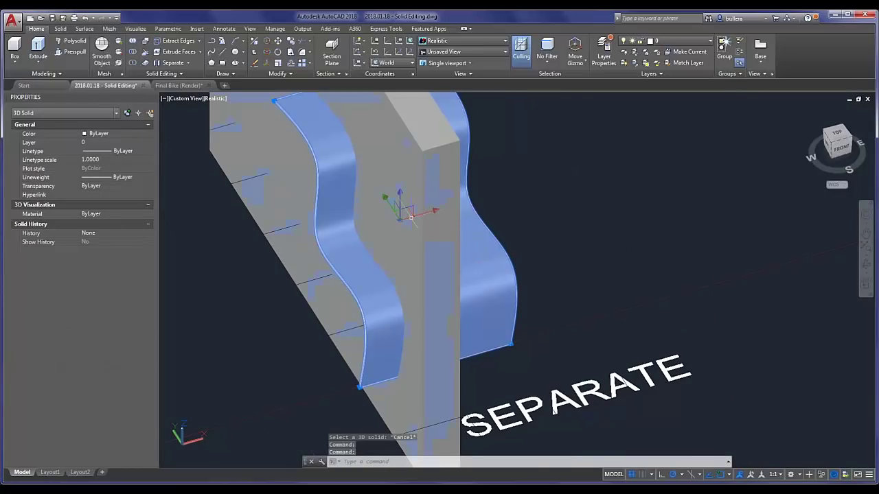
key(Escape)
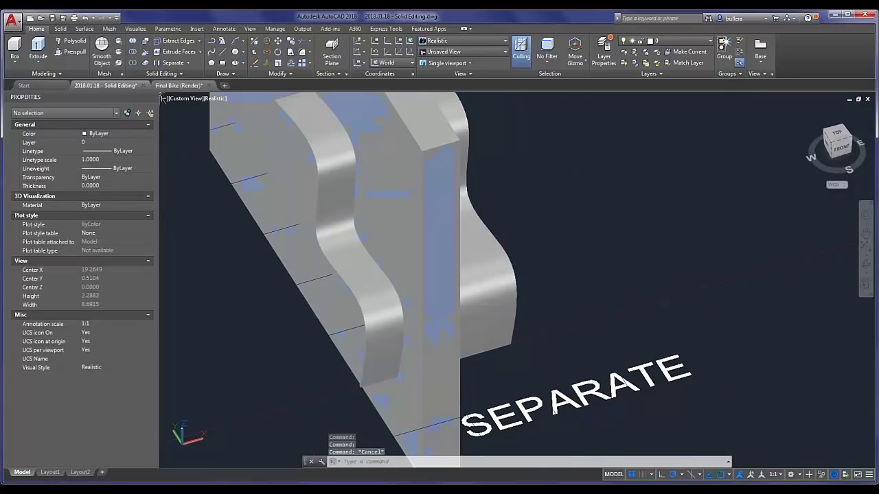
Step: Try to slice the thickened wavy solid with the planar Object option, using the slab as the cutting object
click(145, 55)
click(514, 333)
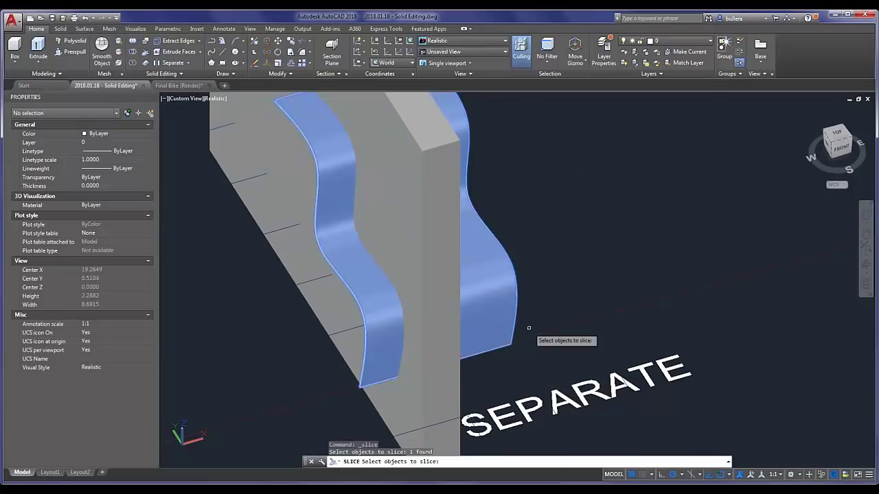
key(Return)
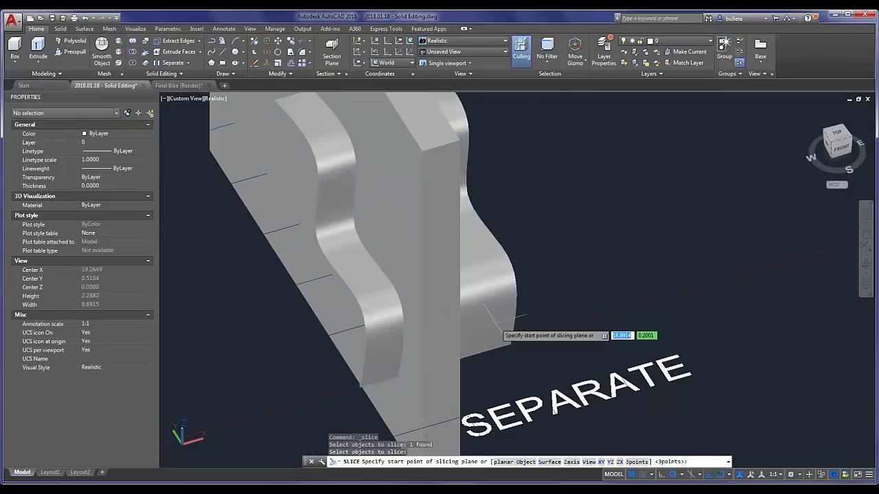
text(o)
key(Return)
click(459, 395)
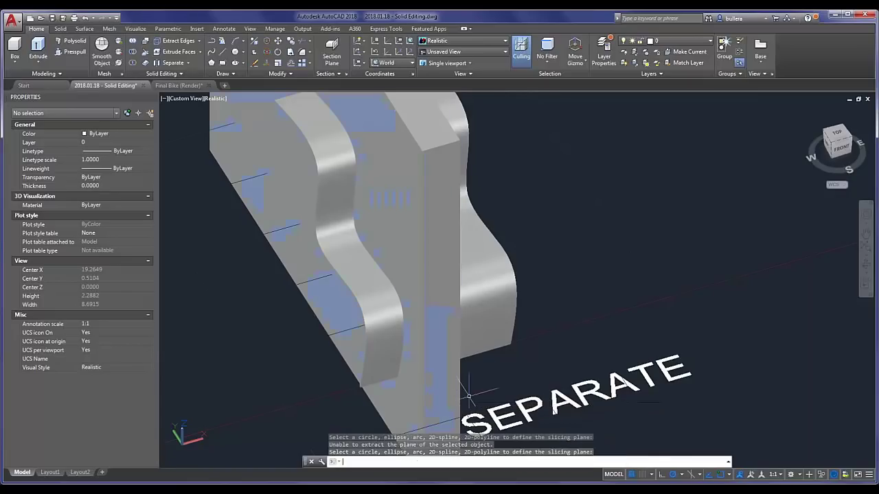
key(Escape)
Step: Subtract the upright slab from the thickened wavy solid that passes through it
scroll(484, 374, down, 3)
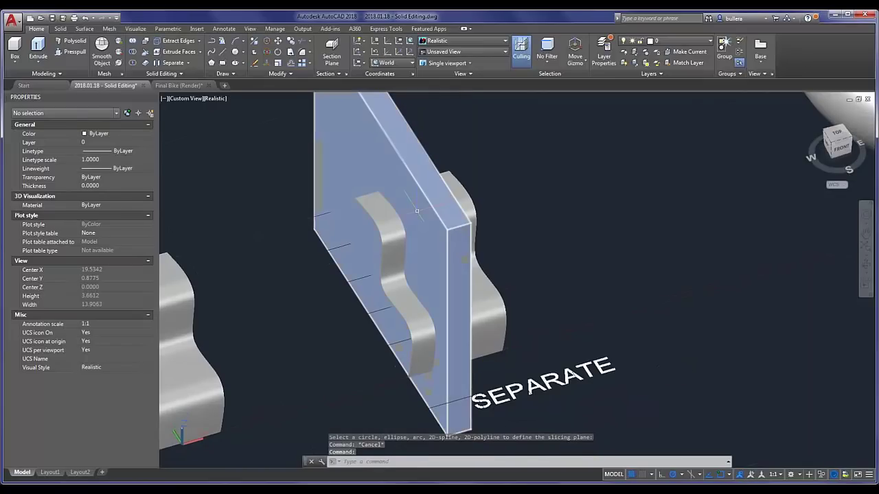
click(132, 54)
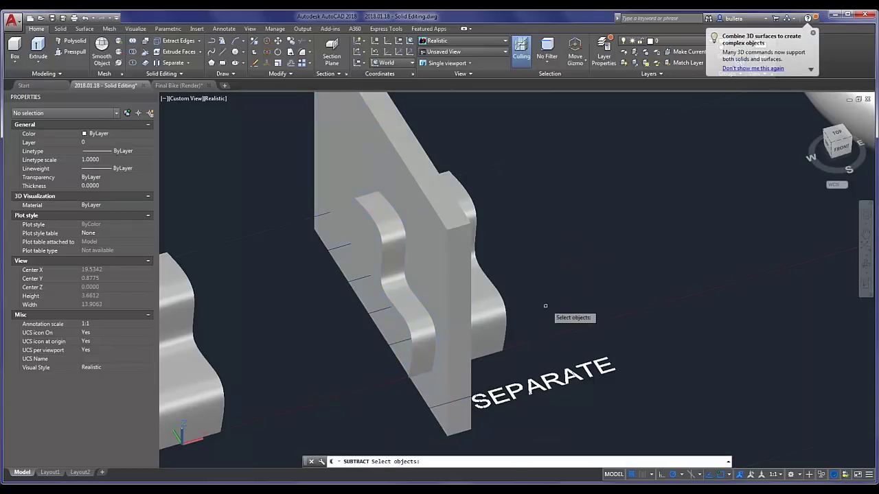
click(497, 325)
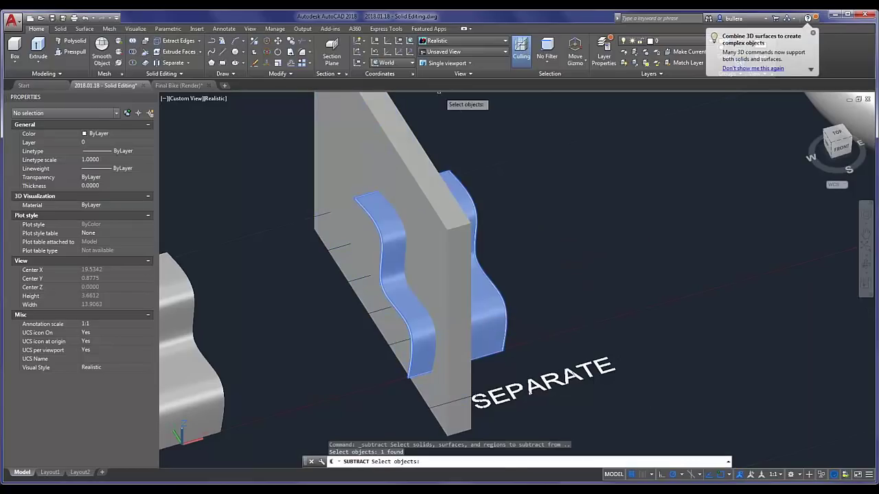
key(Return)
click(407, 133)
key(Return)
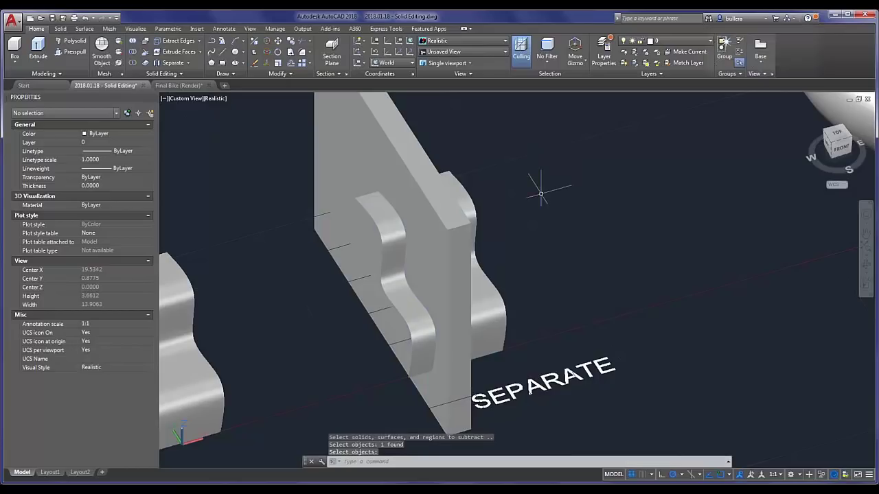
Step: Run Subtract once more with the wavy solid and the slab still standing there, and leave the command
click(142, 53)
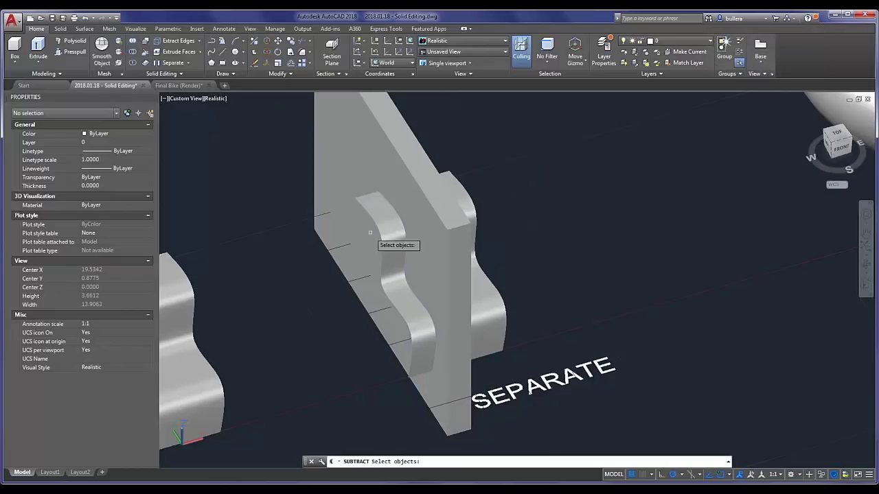
click(498, 304)
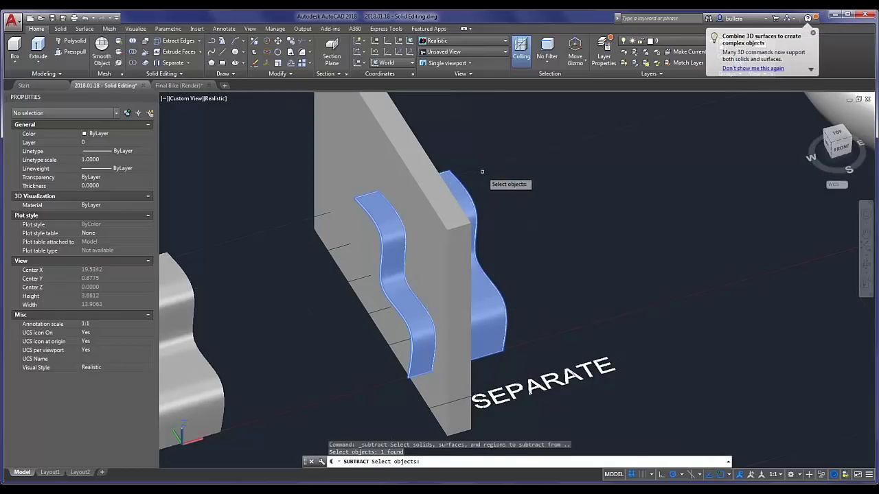
key(Return)
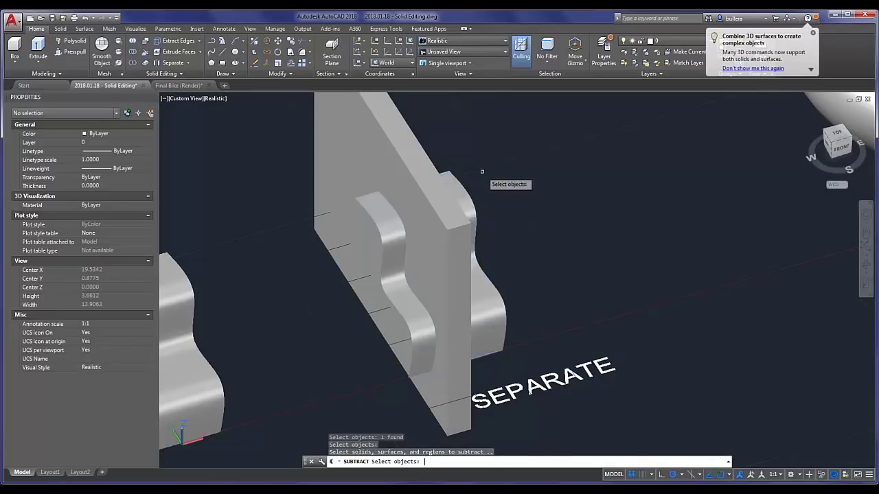
double_click(388, 156)
scroll(316, 176, down, 5)
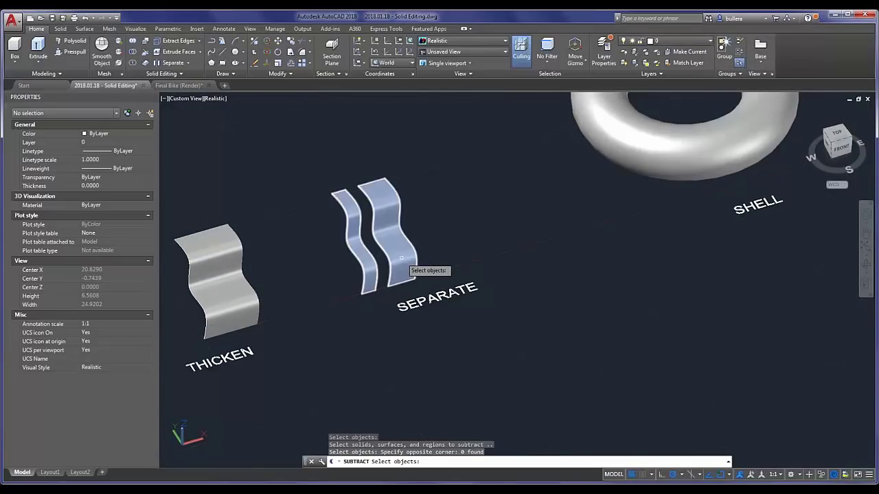
scroll(401, 257, up, 1)
key(Escape)
scroll(389, 254, up, 3)
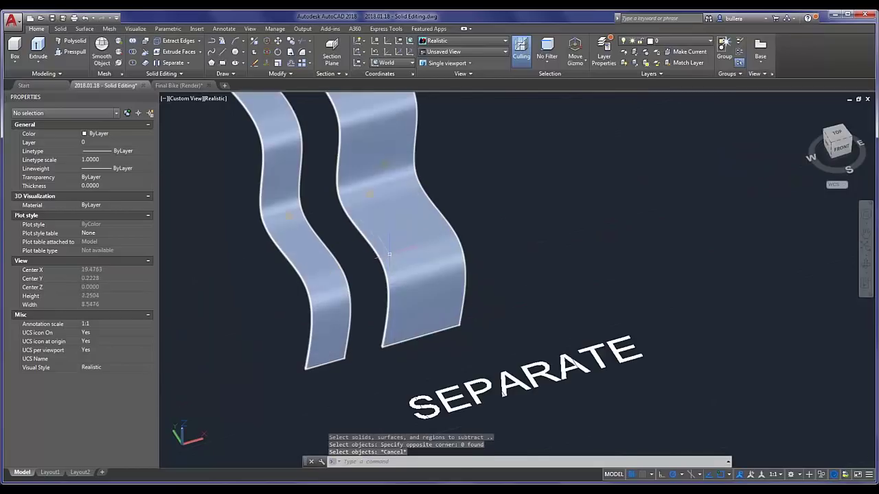
Step: Check whether the two wavy strips select and move together as one solid, cancelling the trial move
scroll(451, 196, up, 3)
scroll(533, 210, down, 3)
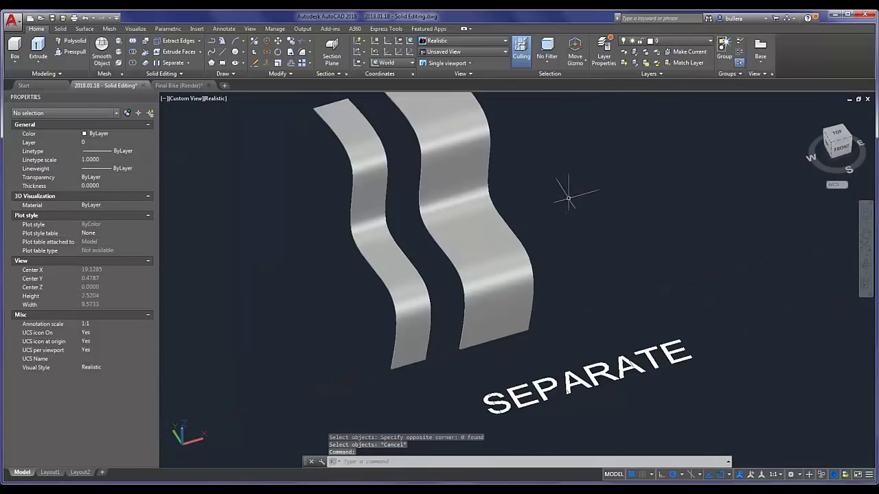
middle_drag(568, 198, 559, 222)
key(Escape)
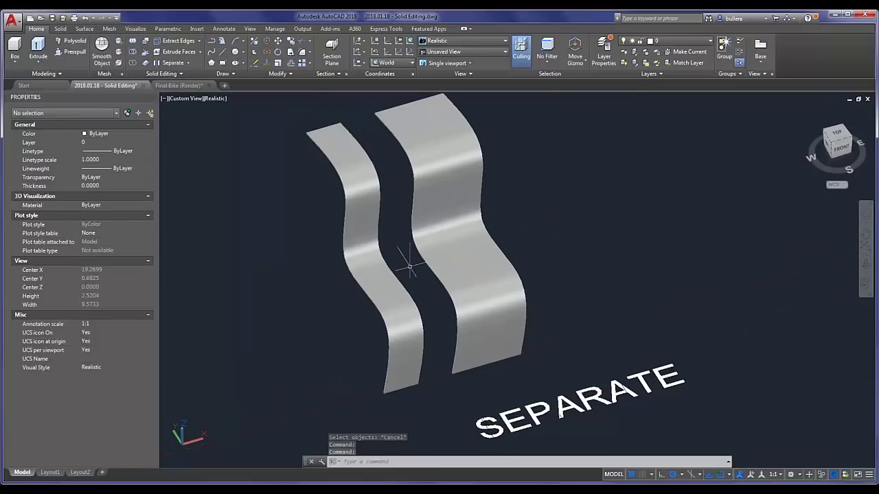
click(447, 300)
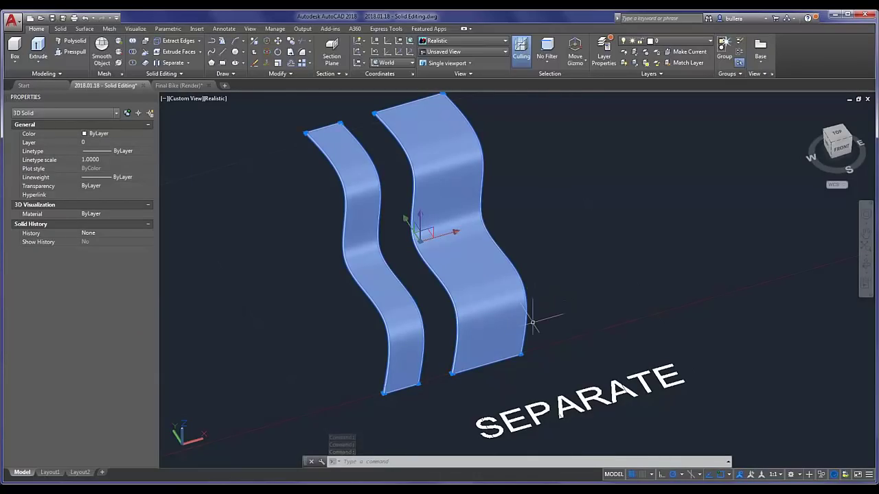
key(Escape)
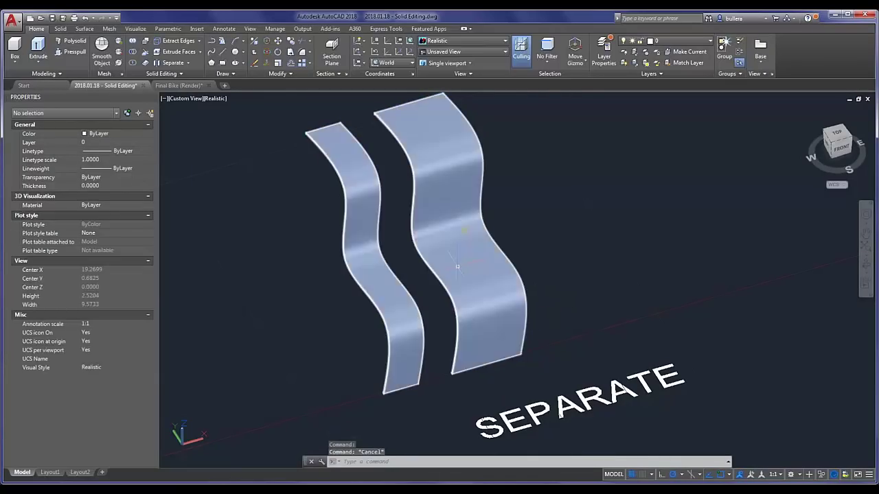
click(415, 260)
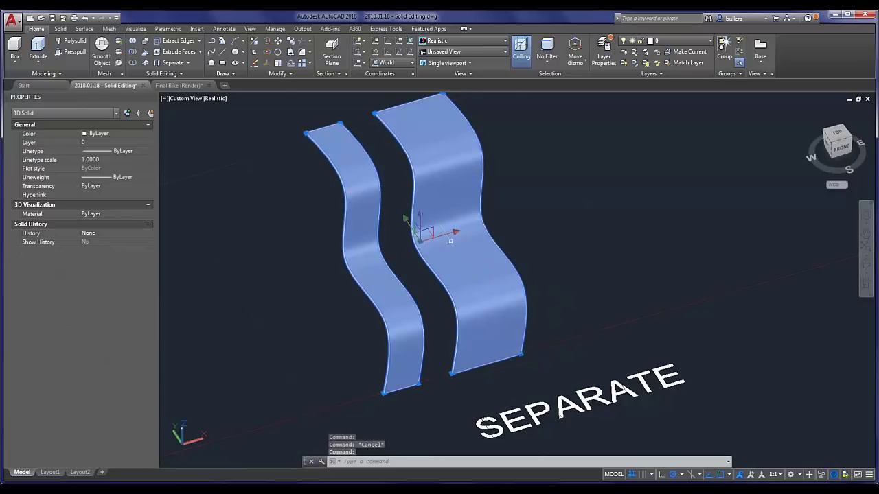
click(450, 232)
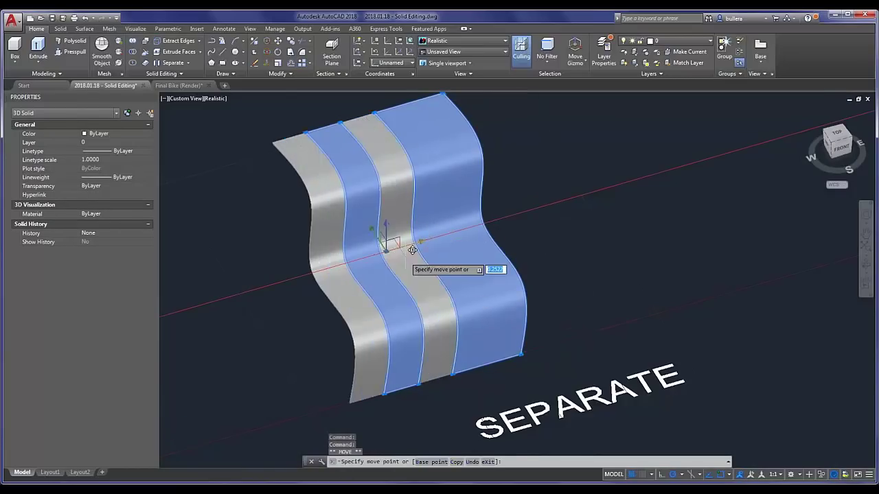
key(Escape)
key(Escape)
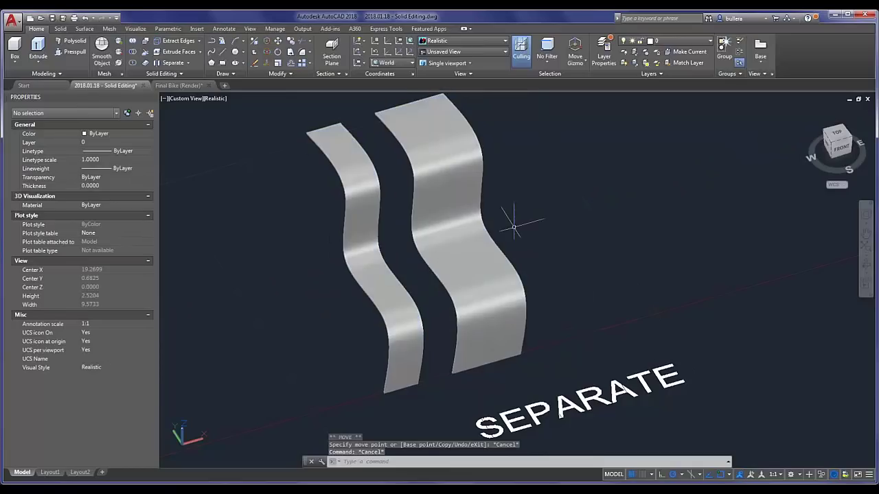
Step: Separate the two-strip wavy solid into independent solids and exit solid editing
click(171, 66)
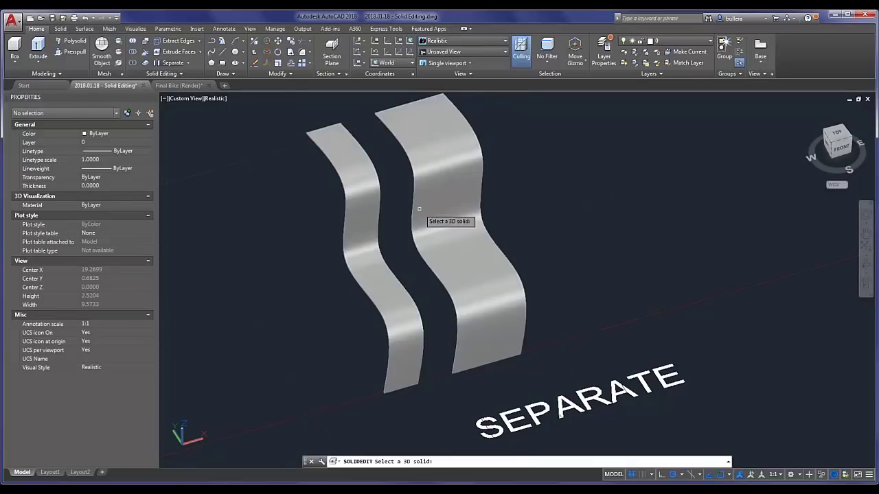
click(451, 285)
key(Return)
key(Return)
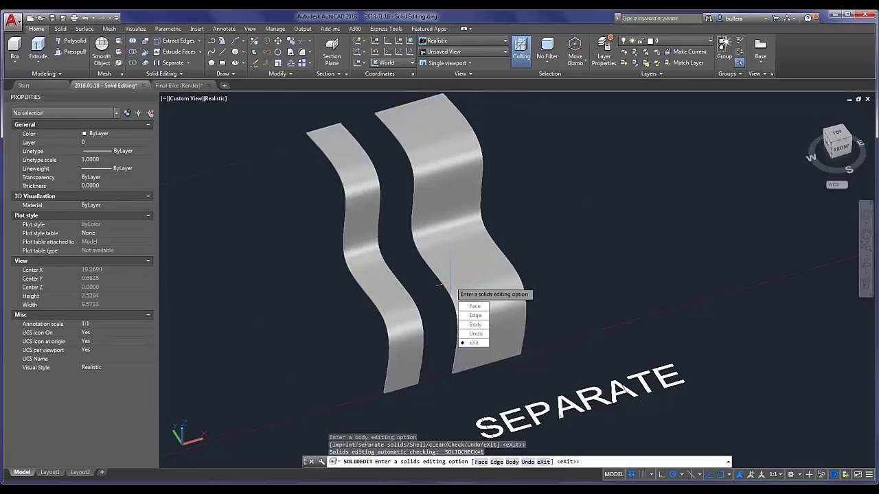
key(Return)
Step: Select the wide and narrow wavy strips individually to check their separation, and clear the selection
click(450, 281)
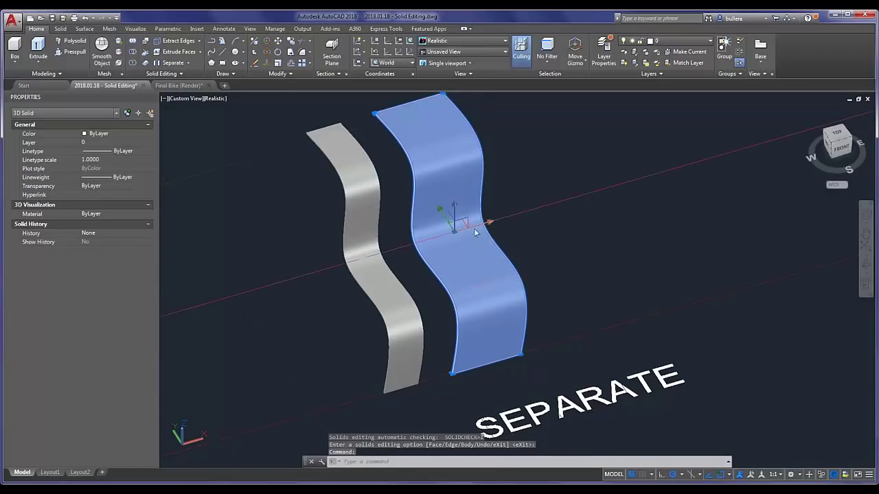
key(Escape)
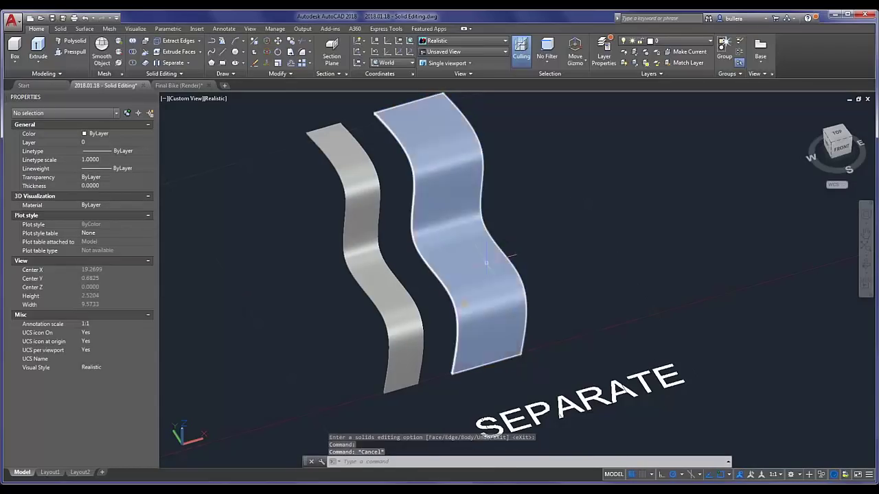
click(364, 247)
key(Escape)
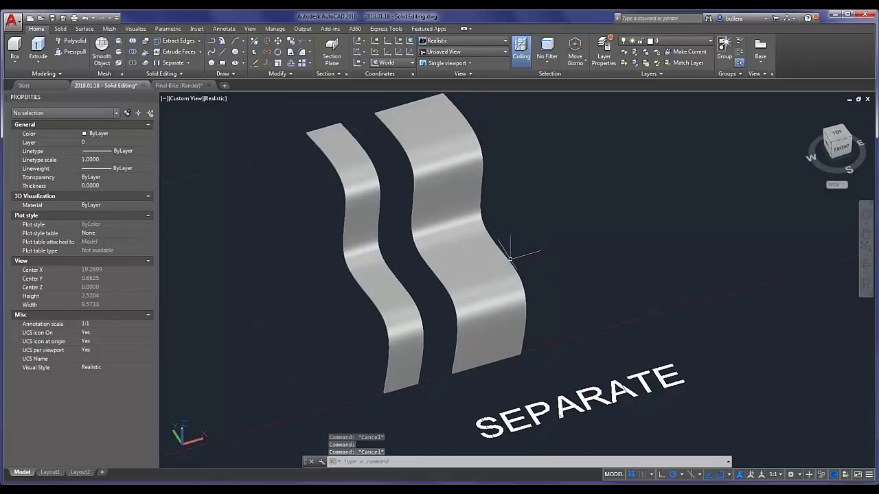
middle_drag(542, 234, 585, 239)
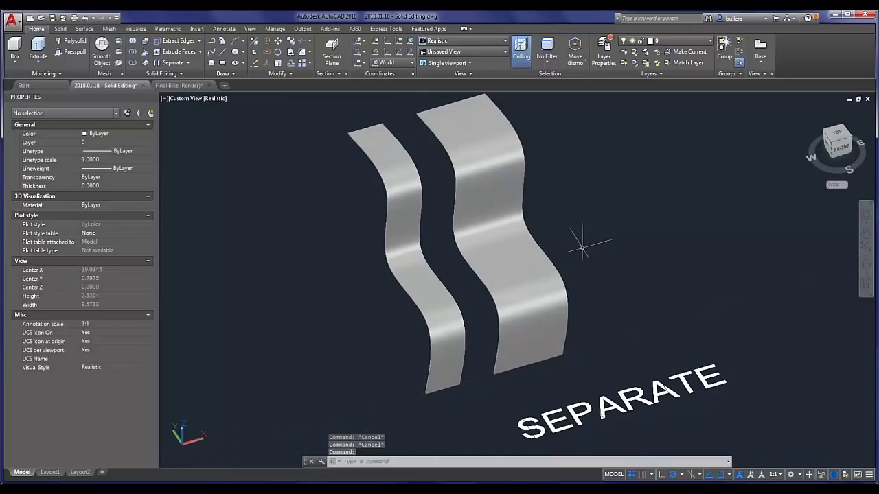
click(590, 246)
key(Escape)
click(627, 253)
click(561, 255)
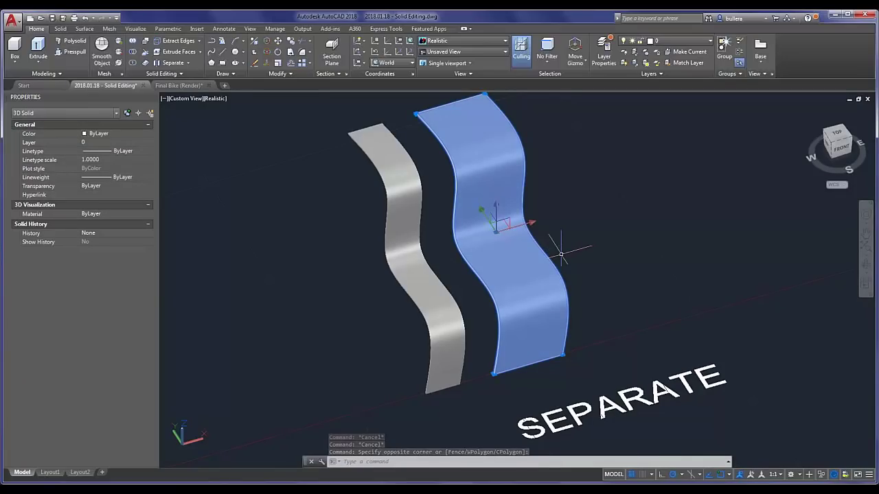
key(Escape)
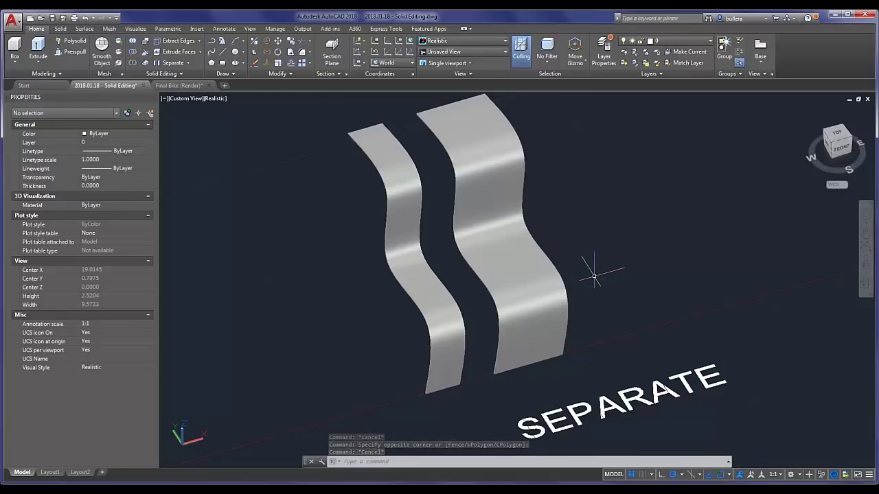
Step: Inspect the properties of the torus at the SHELL label and look through the available solid primitives
scroll(594, 277, down, 5)
middle_drag(691, 229, 355, 314)
middle_drag(632, 269, 526, 305)
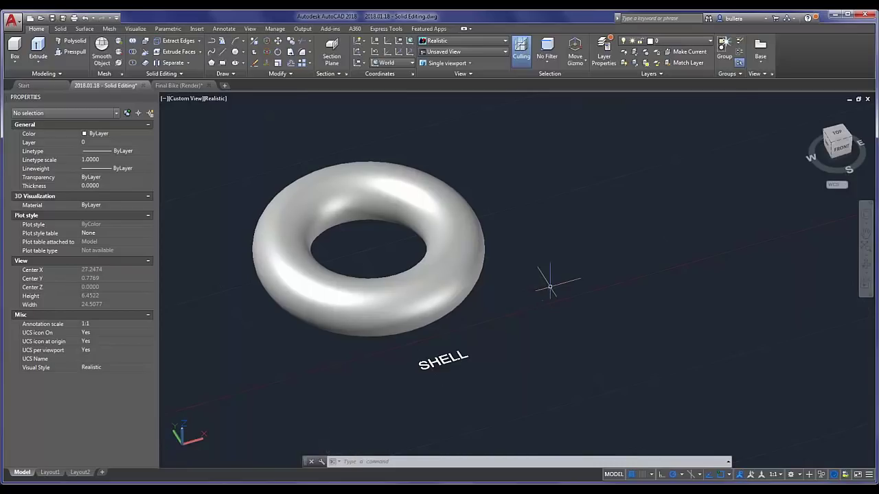
middle_drag(542, 287, 570, 285)
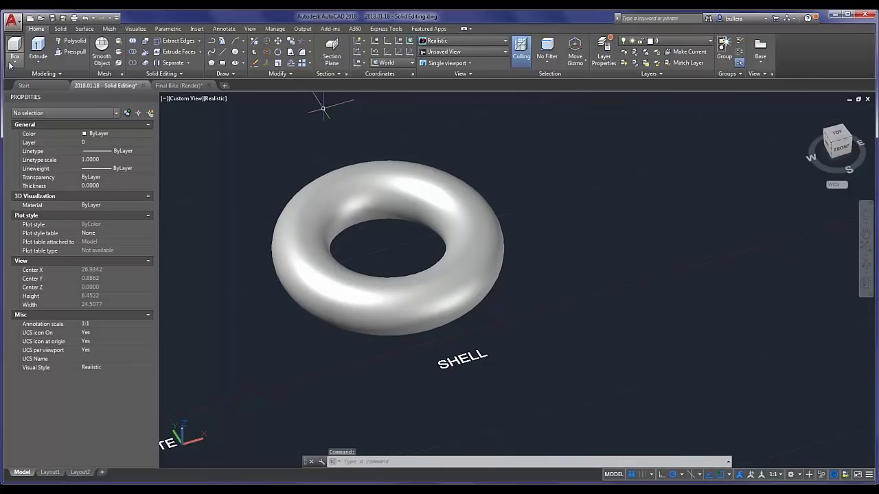
click(348, 294)
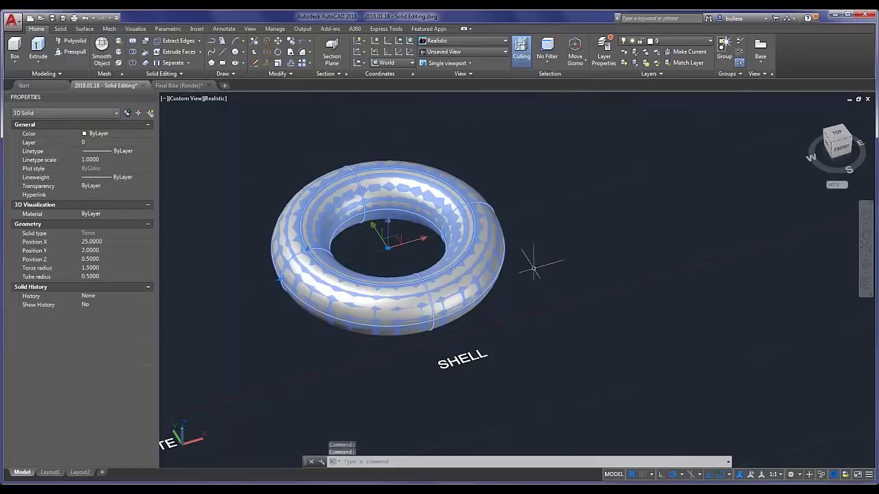
key(Escape)
click(15, 64)
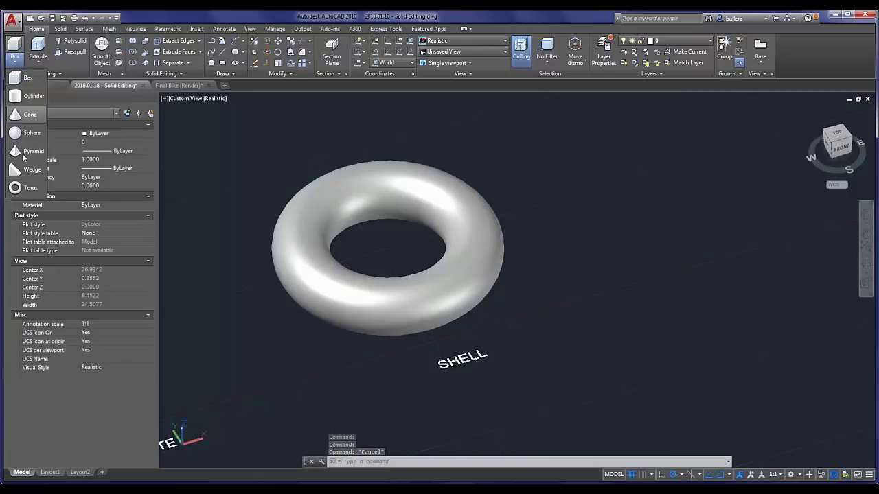
key(Escape)
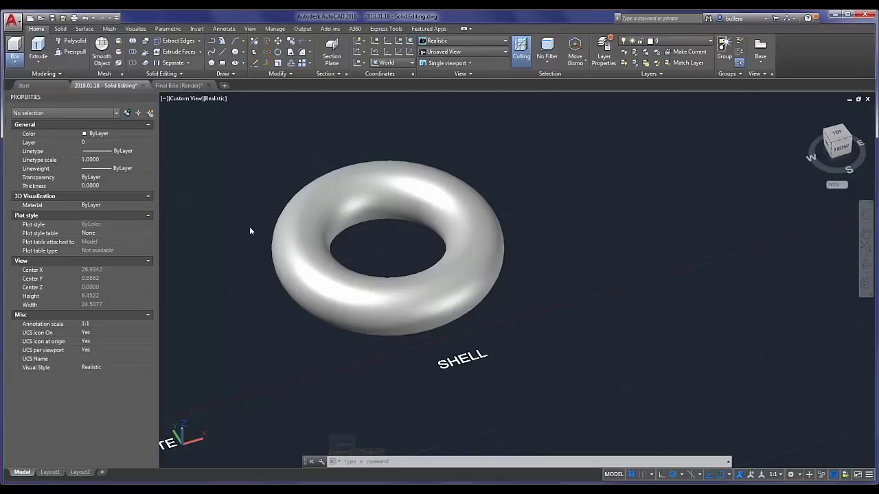
key(Escape)
middle_drag(539, 258, 543, 242)
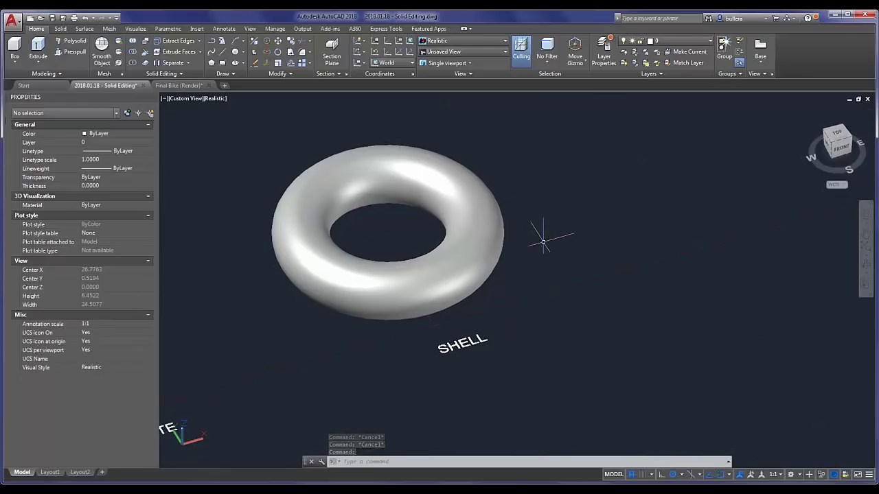
Step: View the Final Bike (Render) drawing briefly and return to the Solid Editing drawing
click(180, 85)
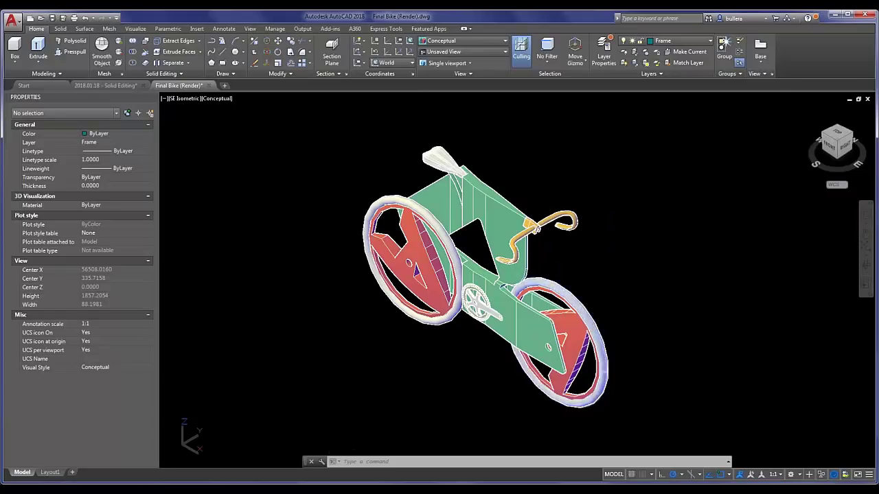
key(Escape)
click(103, 85)
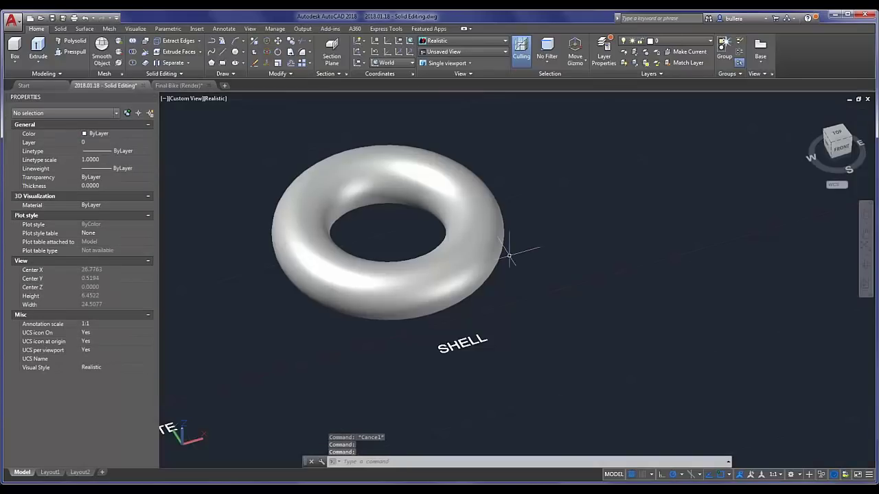
Step: Copy the torus from its centre to a free spot beside the original, and end the Copy command
click(509, 294)
click(471, 268)
right_click(510, 251)
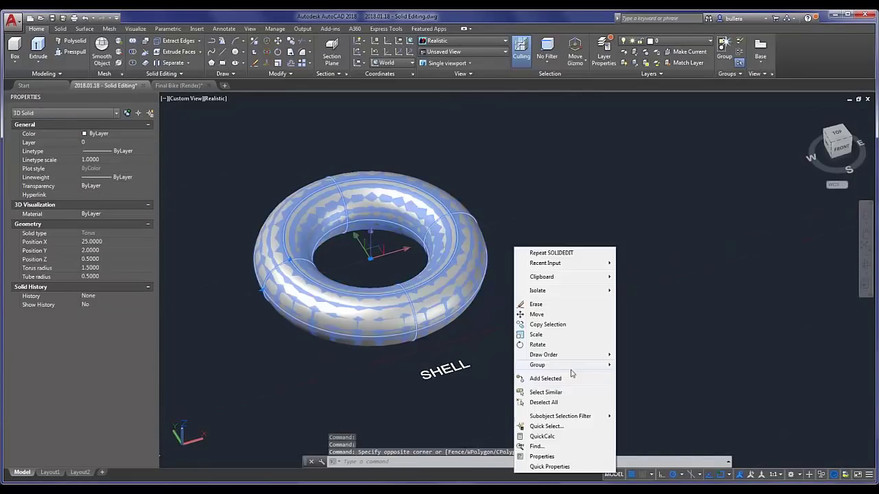
click(557, 325)
click(369, 258)
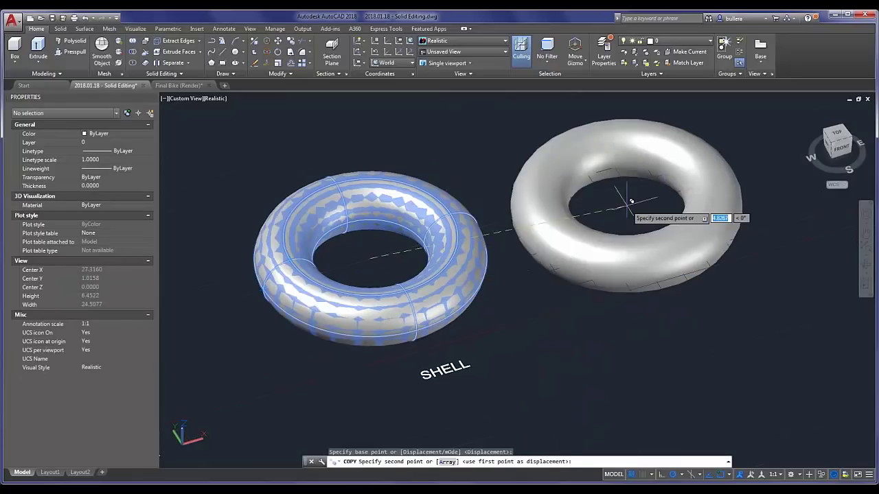
click(627, 185)
key(Escape)
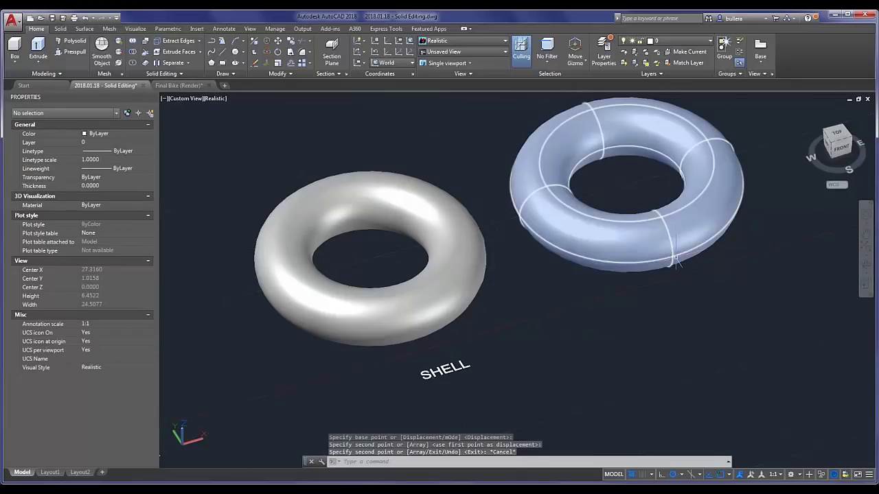
Step: Shell the torus copy with an offset distance of 0.05 without removing any faces, and exit the solid editing command
middle_drag(677, 265, 626, 326)
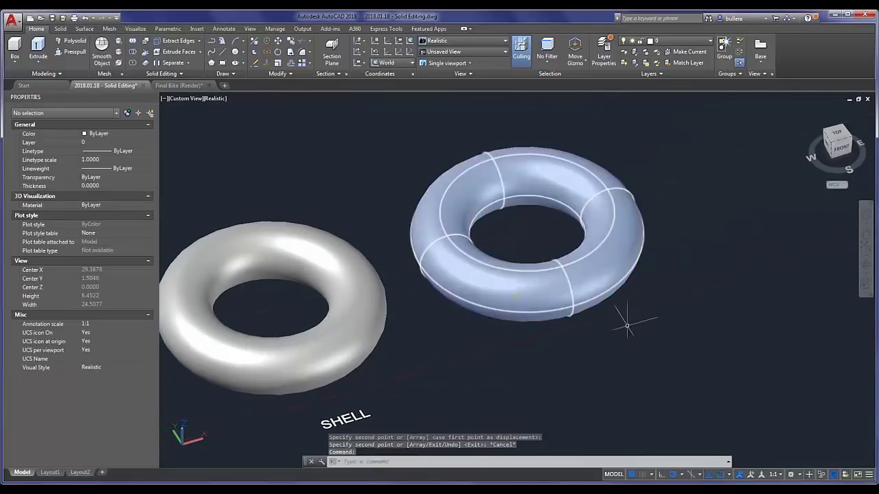
click(188, 64)
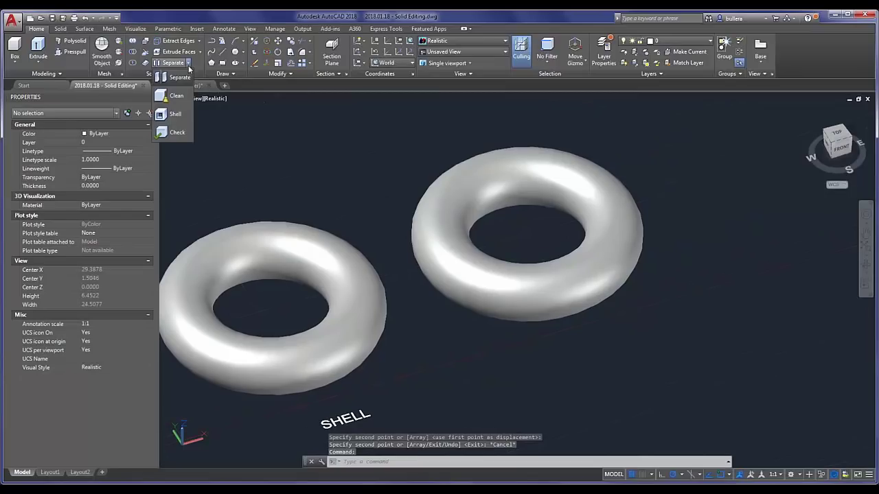
click(176, 114)
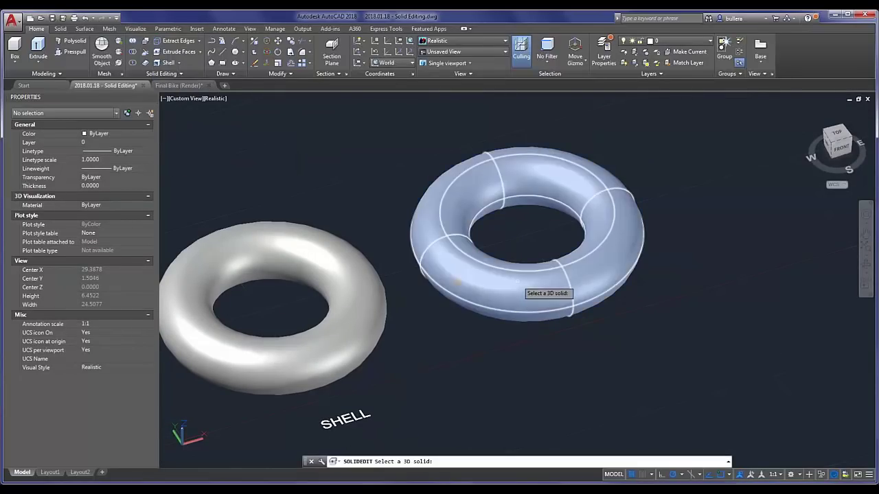
click(516, 280)
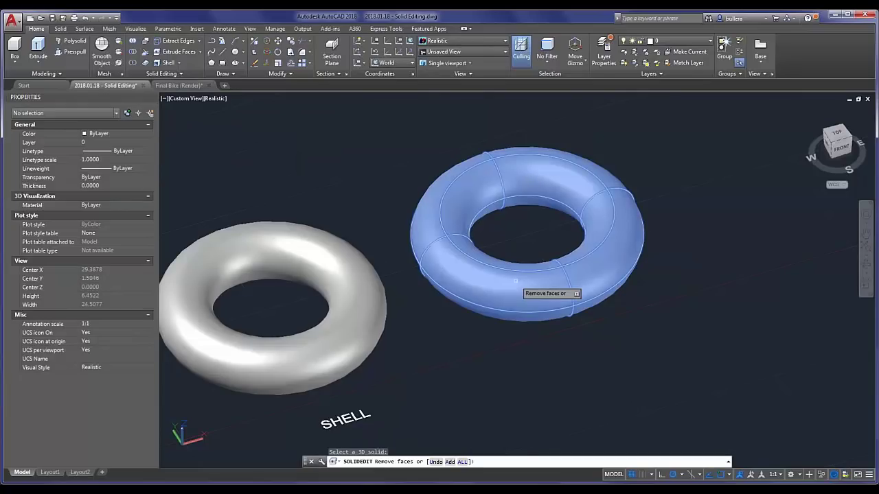
key(Return)
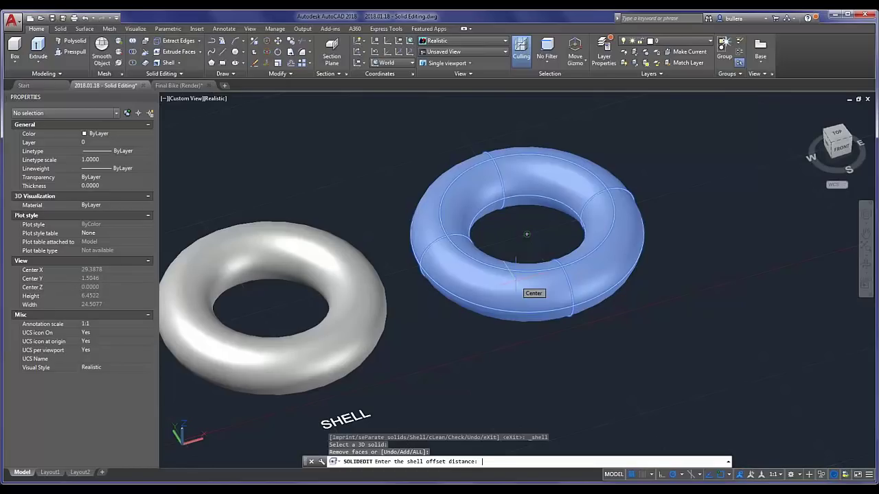
text(0.0)
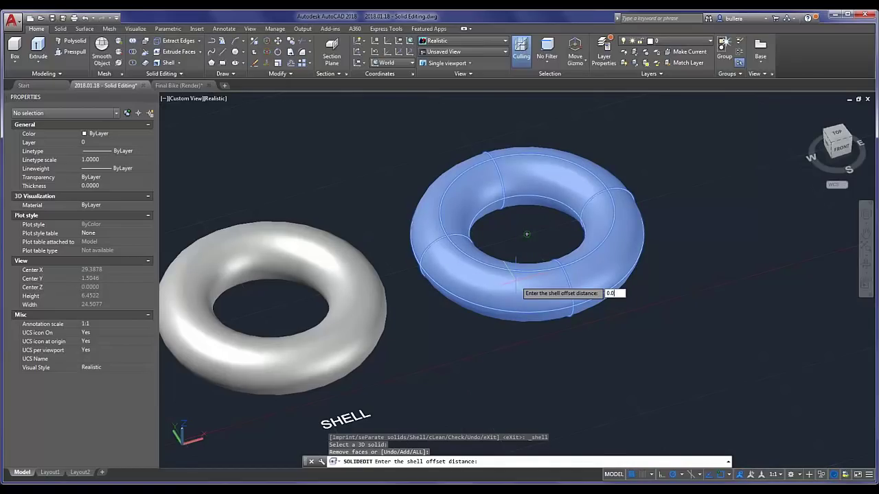
text(5)
key(Return)
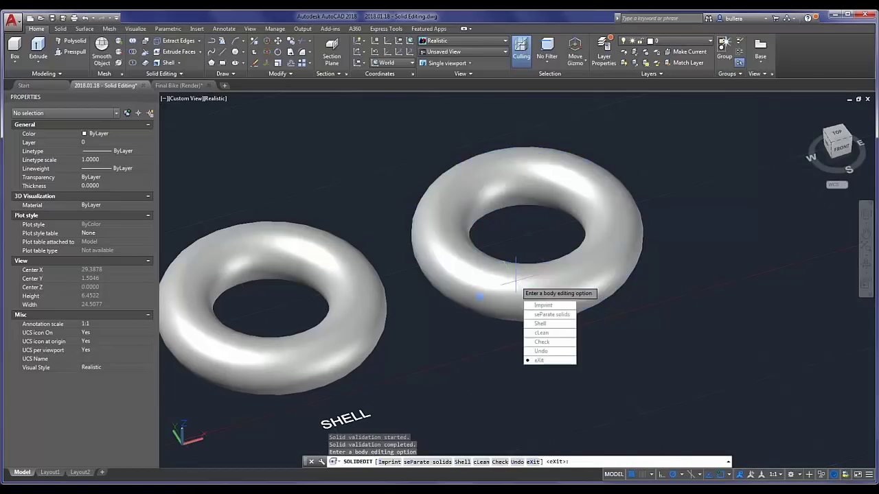
key(Return)
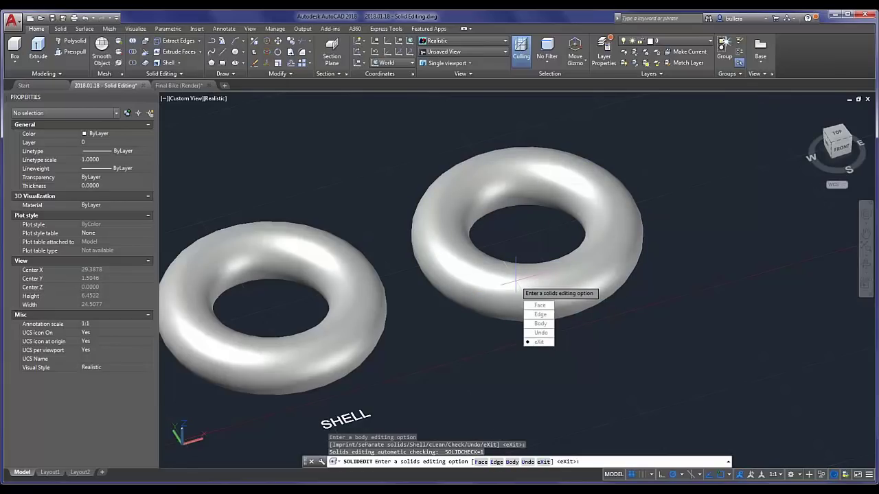
key(Return)
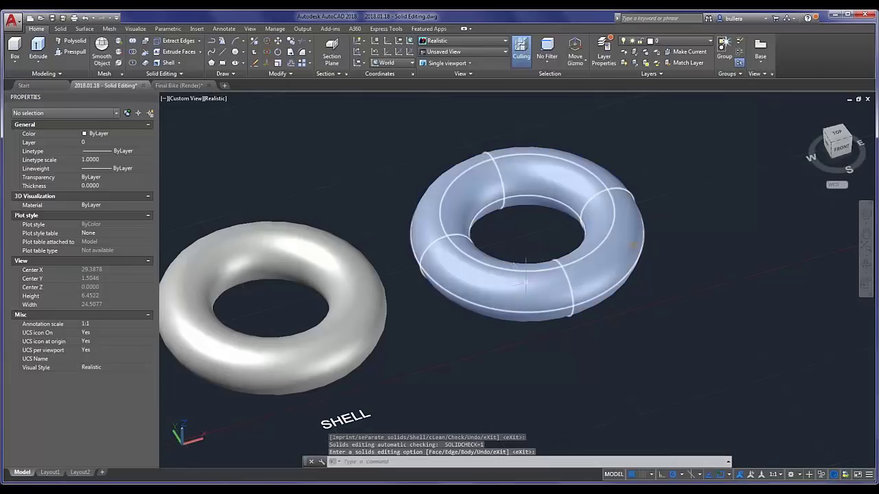
Step: Select the shelled torus to inspect its properties, and clear the selection
click(514, 295)
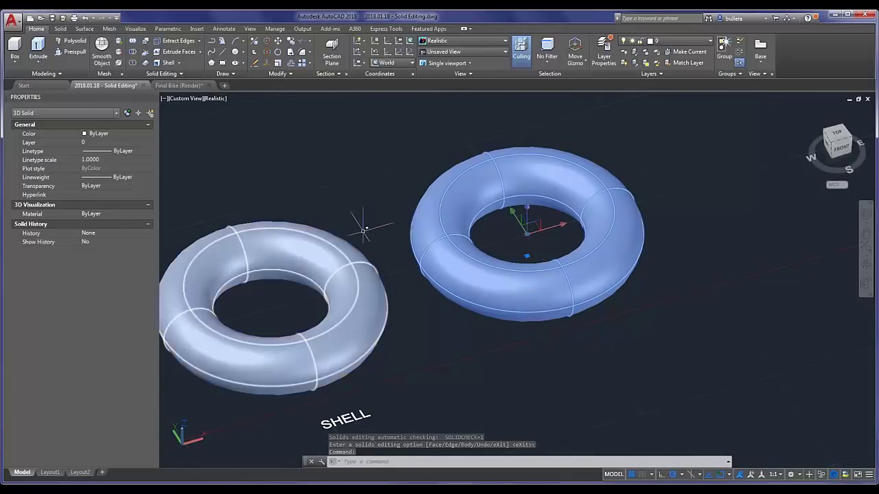
key(Escape)
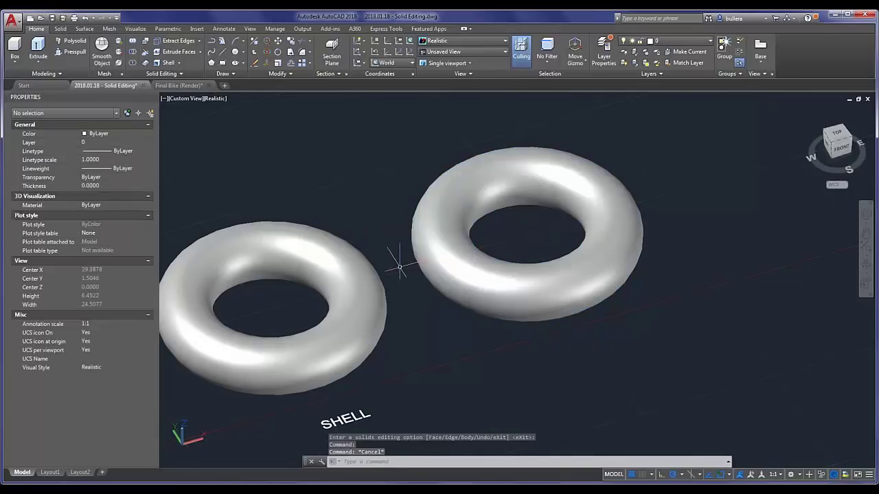
middle_drag(417, 198, 474, 192)
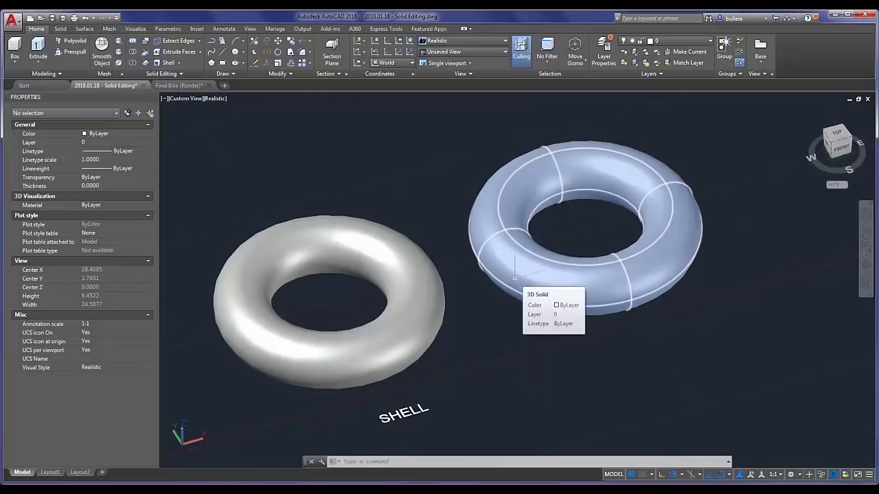
Step: Create a section plane running from the centre of the original torus through the centre of the shelled copy
click(330, 53)
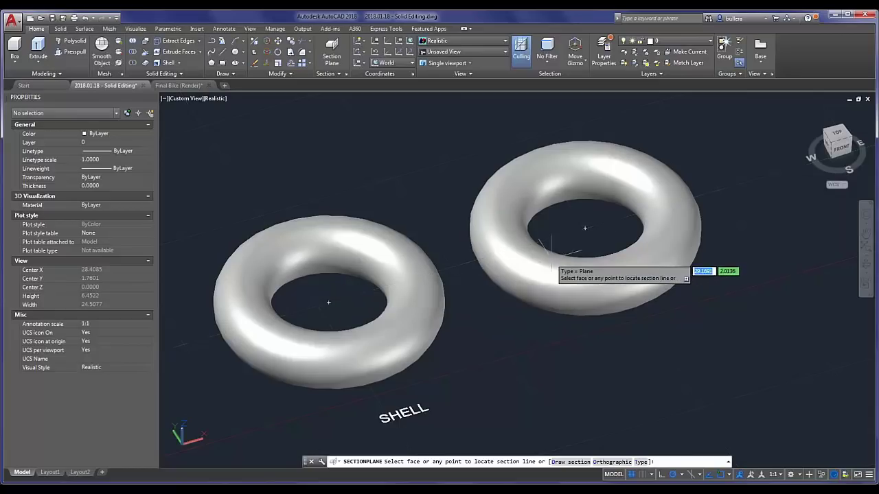
click(329, 303)
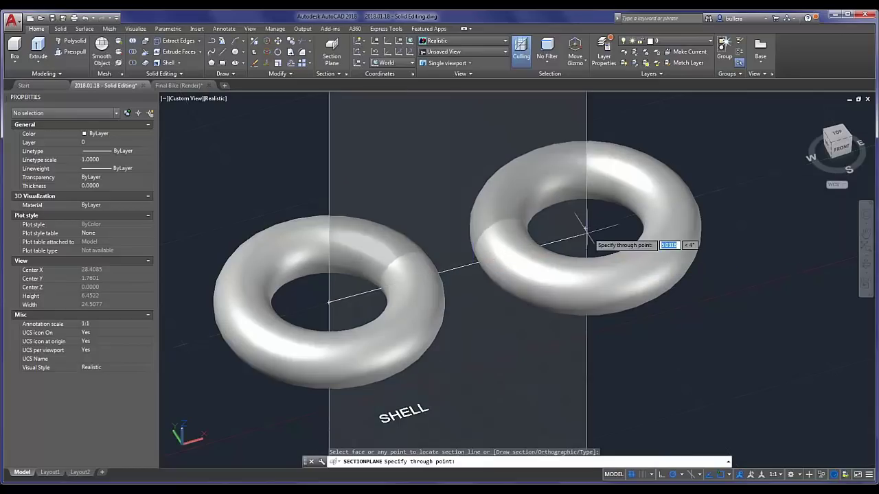
click(585, 227)
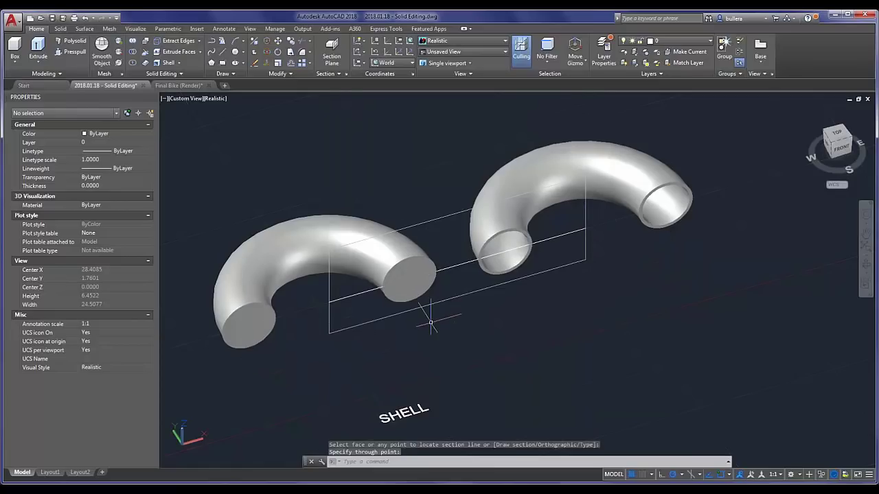
Step: Examine the cut ends of the solid and shelled tori from different angles to compare their cross-sections
scroll(431, 322, up, 2)
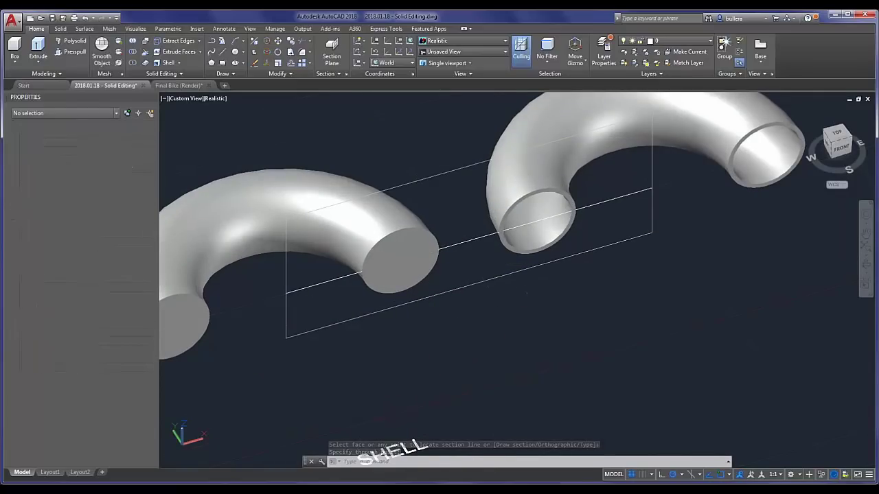
scroll(526, 294, down, 1)
scroll(598, 314, up, 3)
scroll(598, 314, down, 3)
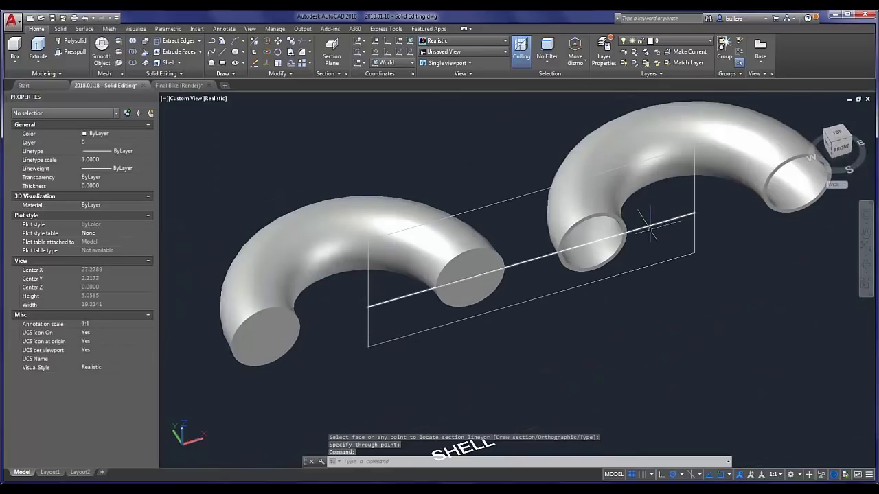
scroll(522, 275, up, 3)
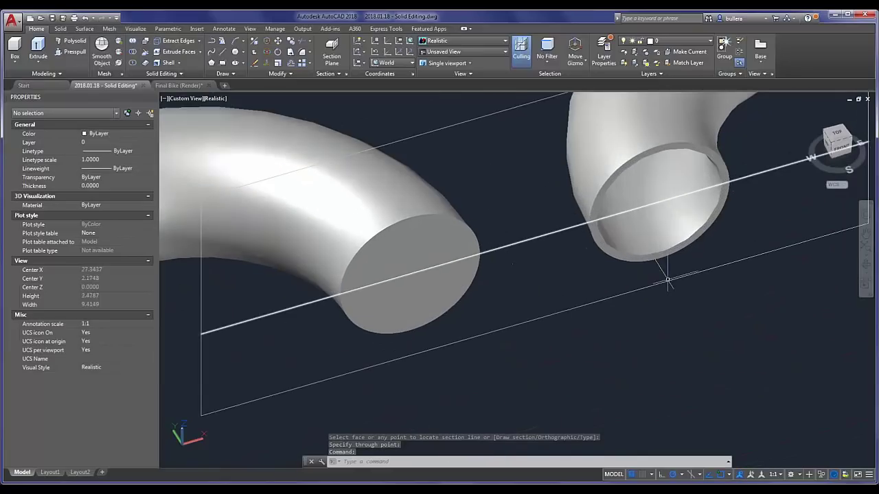
scroll(667, 280, down, 2)
click(598, 218)
scroll(589, 209, up, 3)
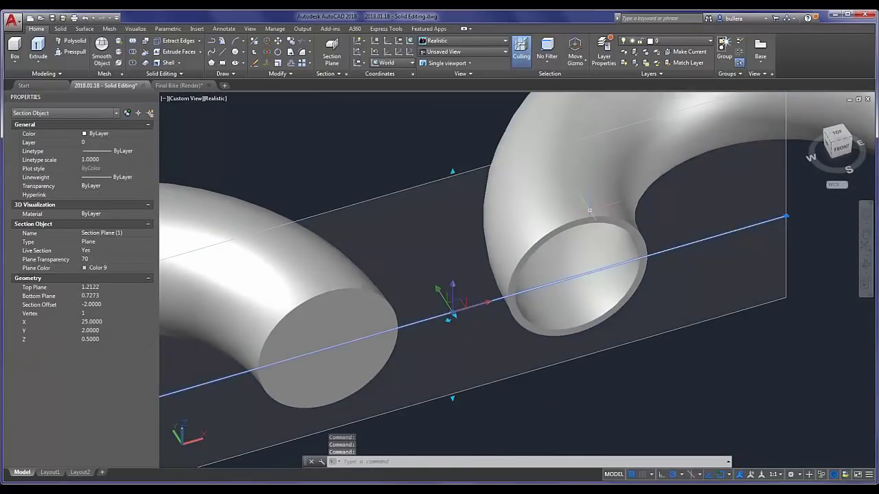
key(Escape)
key(Escape)
middle_drag(754, 228, 715, 254)
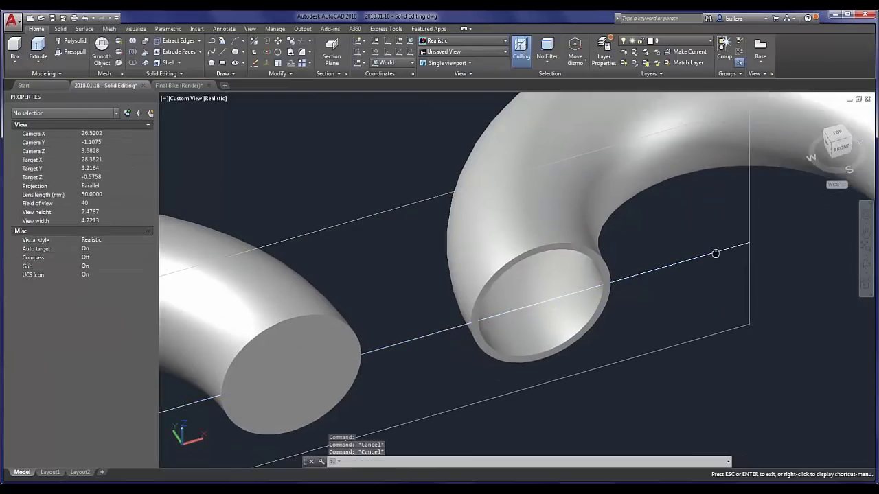
click(659, 194)
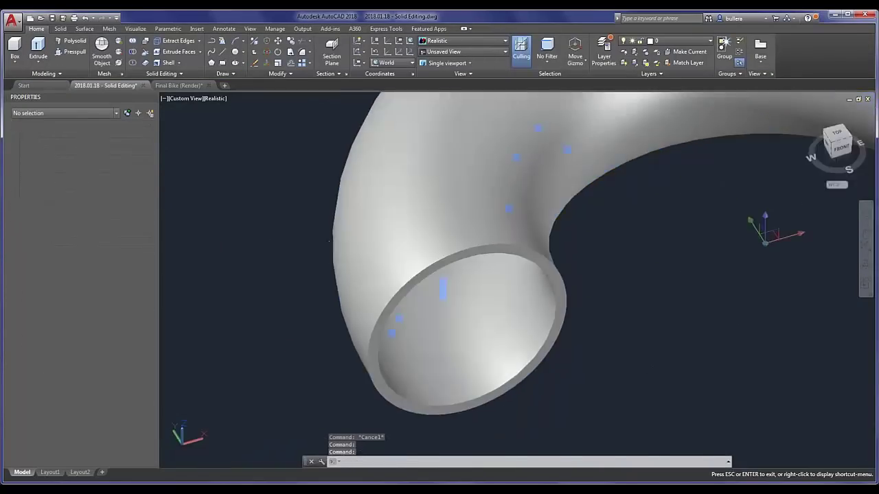
shift+middle_drag(385, 261, 559, 294)
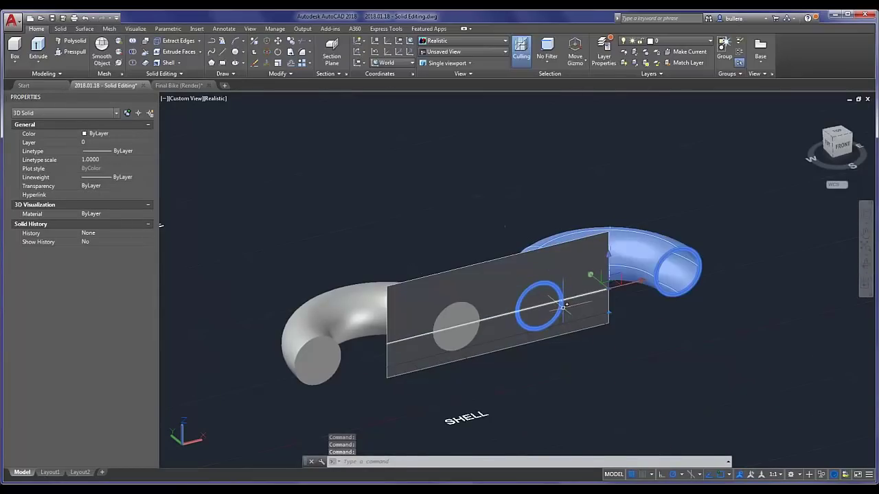
key(Escape)
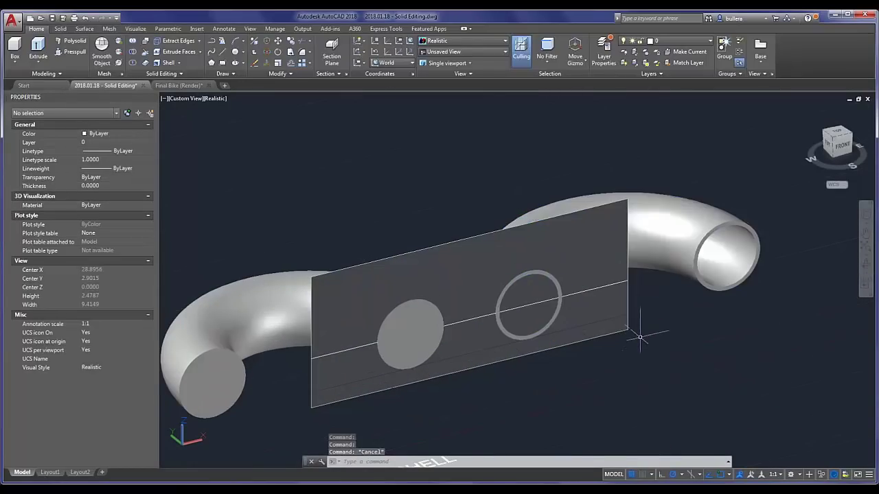
Step: Erase the section plane that cuts through the two tori
middle_drag(640, 337, 674, 310)
click(676, 314)
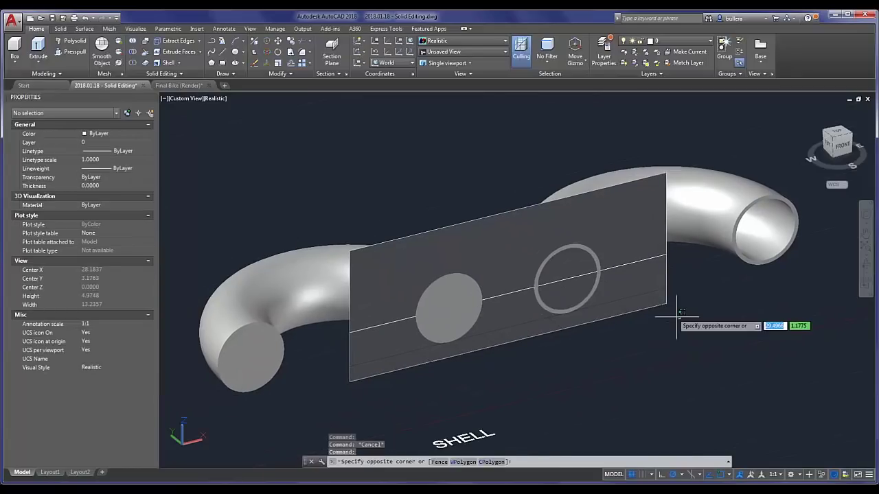
click(664, 313)
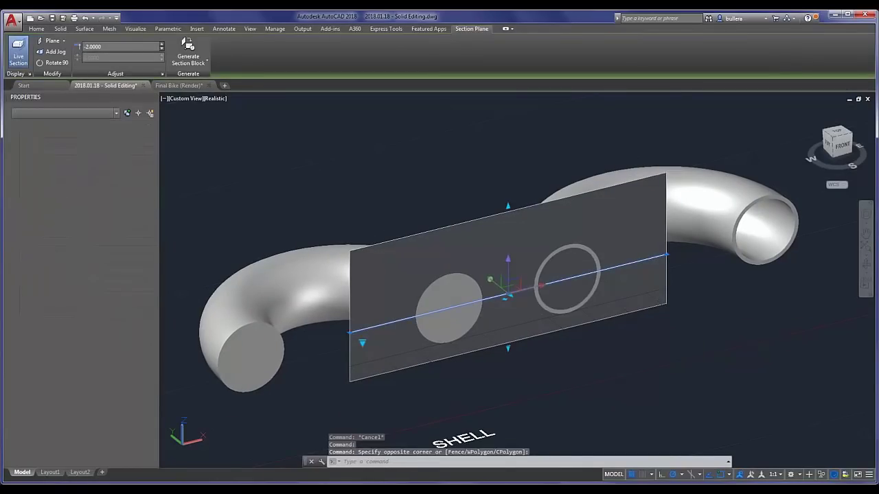
key(Delete)
key(Escape)
Step: Select the shelled torus again beside the other labelled examples to check it, and clear the selection
scroll(565, 239, down, 10)
scroll(565, 239, up, 6)
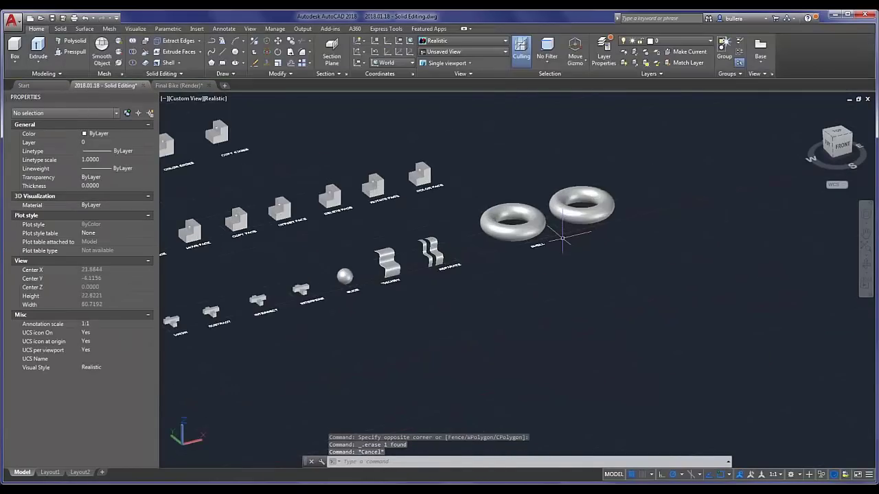
click(639, 247)
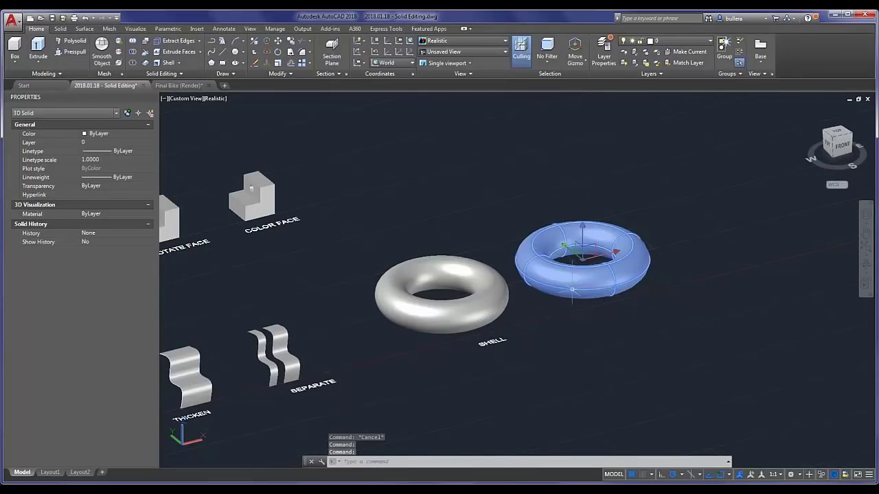
key(Escape)
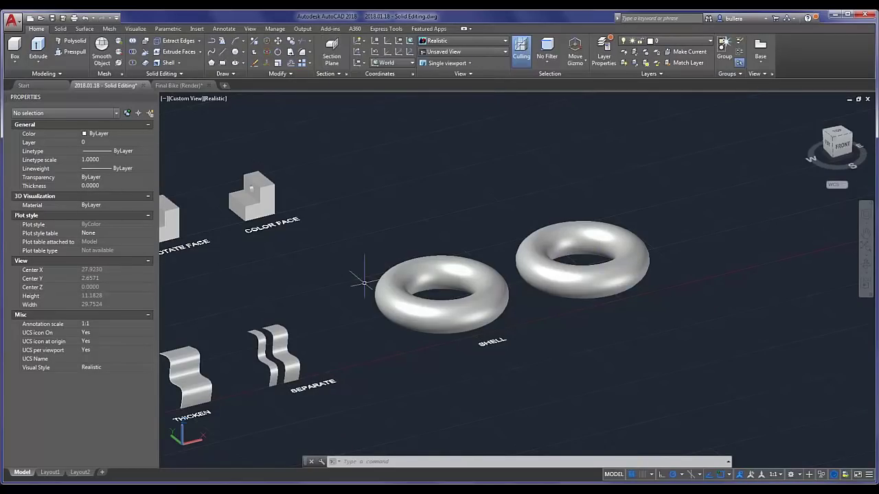
Step: Look over the rows of labelled example solids and examine the cubes at the EXTRUDE FACE label up close
scroll(362, 283, down, 5)
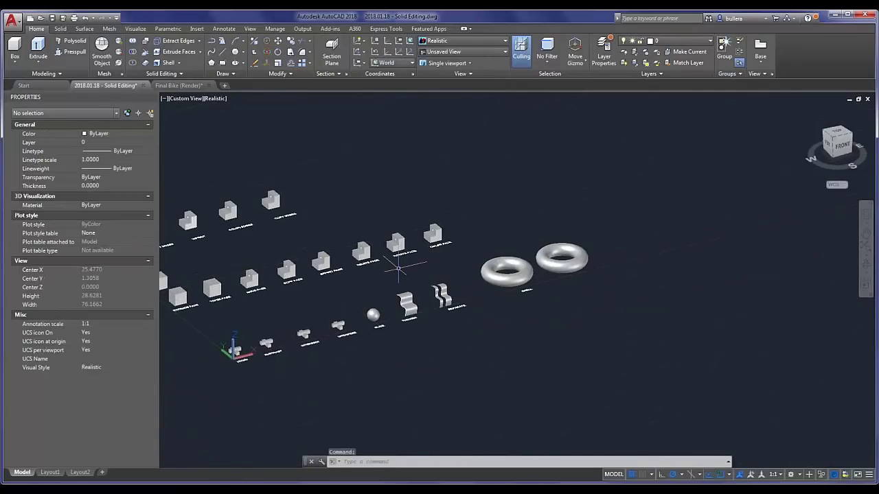
shift+middle_drag(320, 281, 459, 273)
key(Escape)
key(Escape)
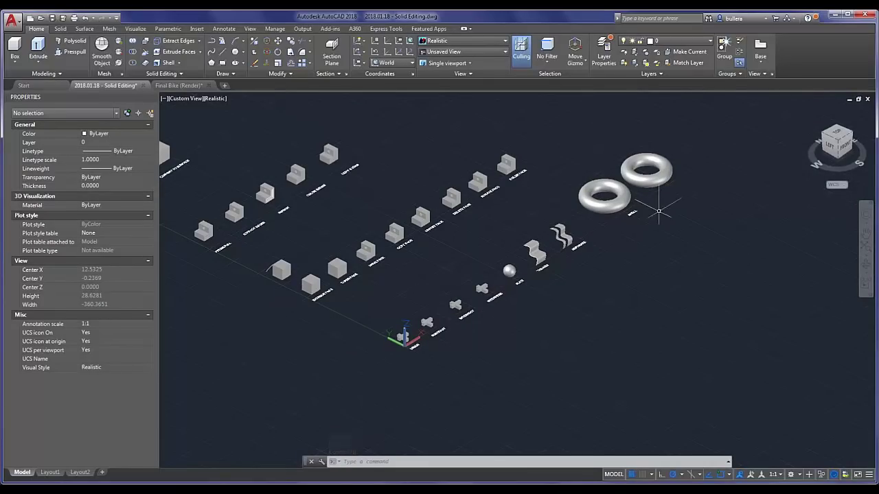
scroll(294, 275, up, 6)
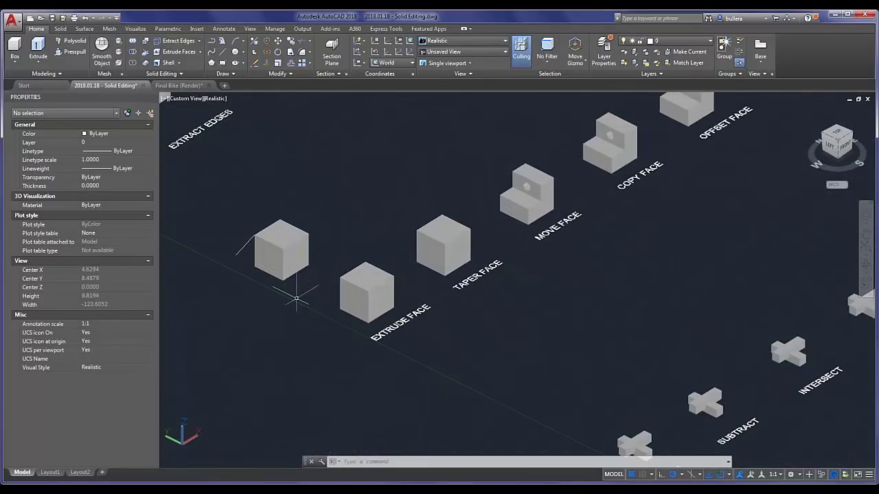
text(p)
key(Return)
drag(322, 314, 379, 337)
key(Escape)
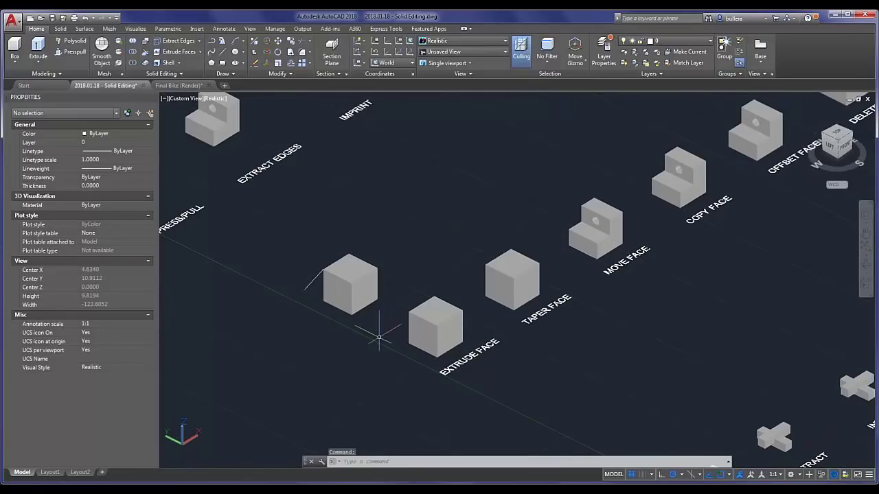
middle_drag(378, 337, 401, 325)
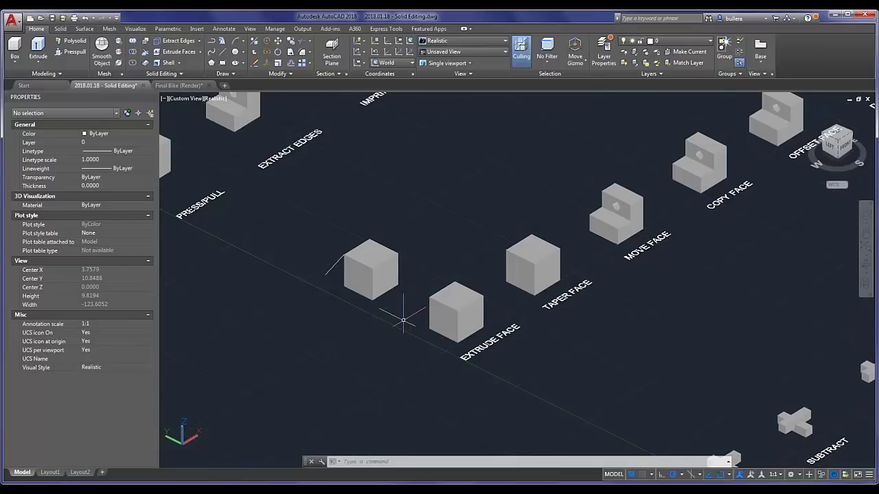
scroll(415, 343, up, 2)
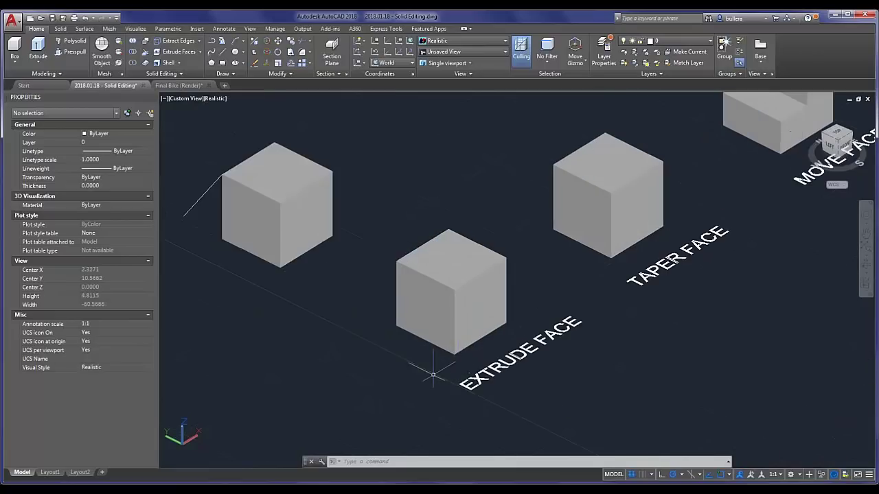
scroll(460, 368, up, 1)
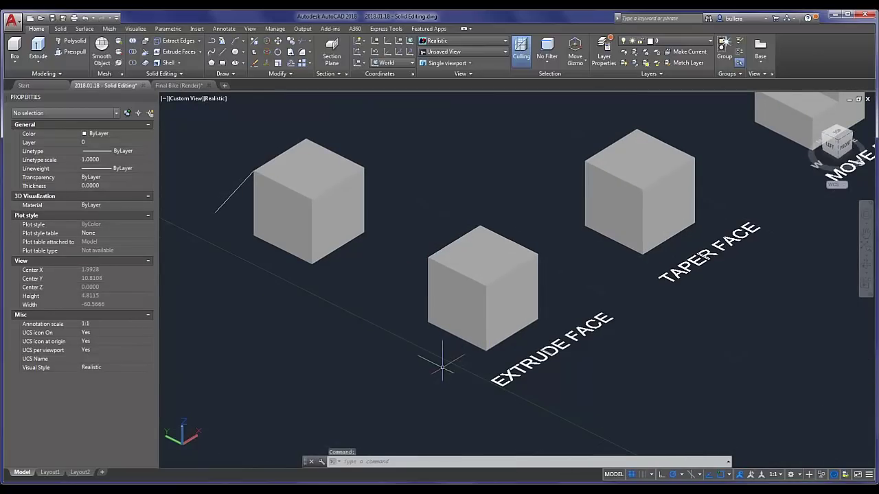
Step: Set the visual style to Hidden and select the cube beside the EXTRUDE FACE label to check it, clearing the selection
click(217, 98)
click(239, 142)
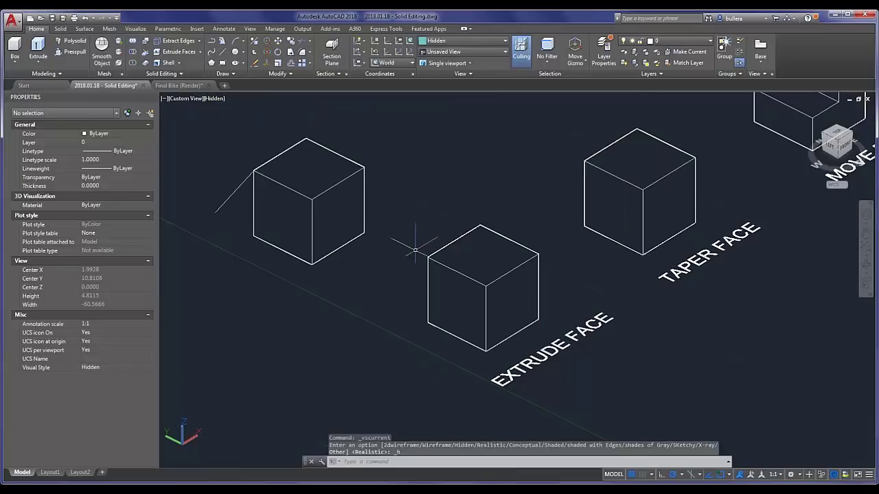
middle_drag(418, 231, 463, 232)
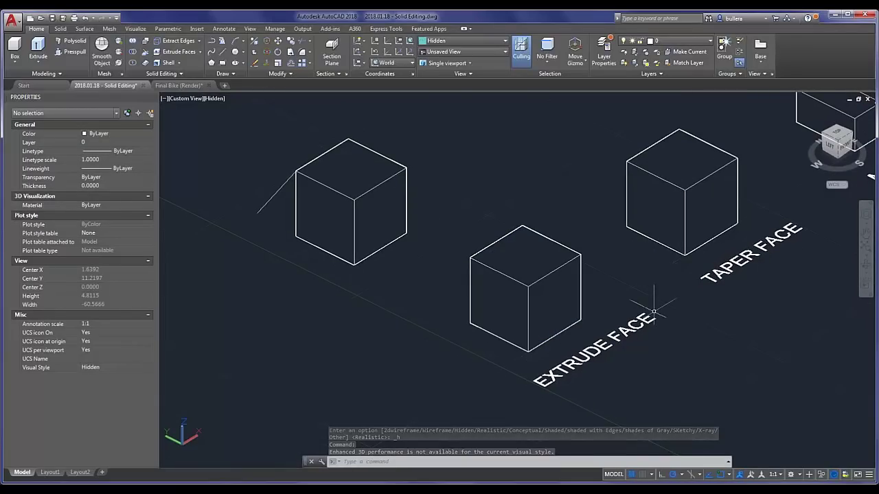
middle_drag(648, 280, 616, 245)
click(454, 299)
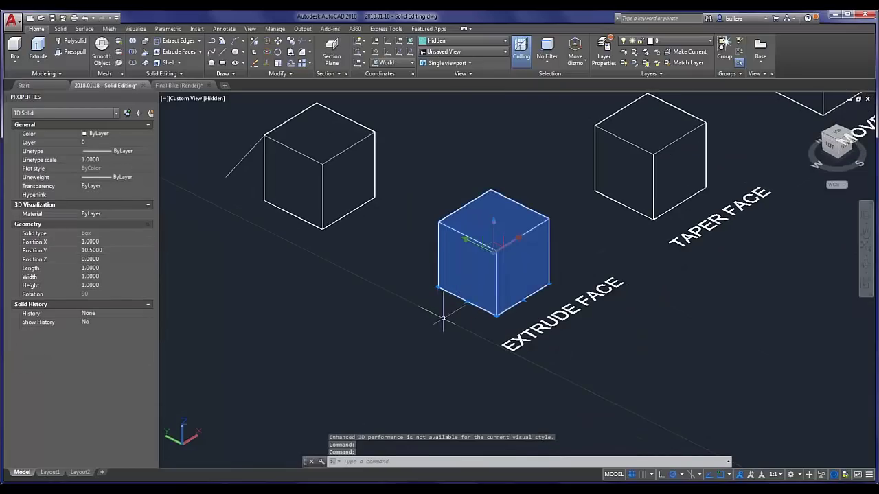
key(Escape)
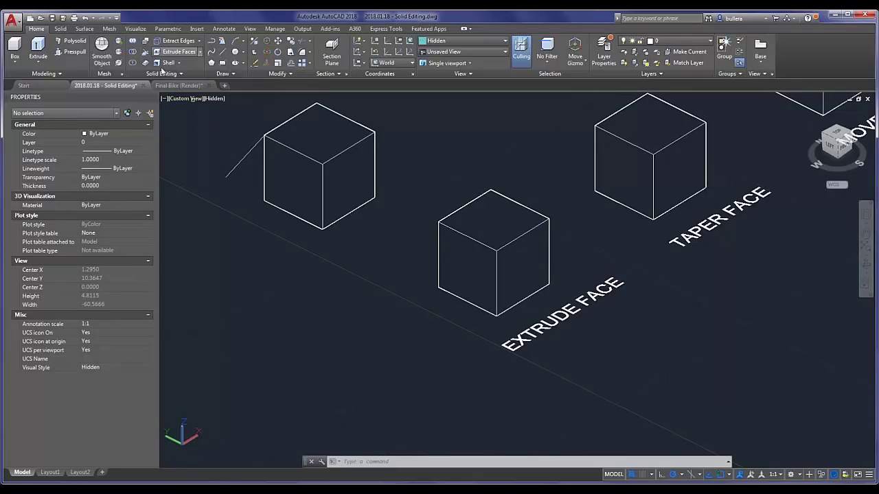
Step: Extrude the left face of the cube beside the EXTRUDE FACE label by a height of 1
click(178, 51)
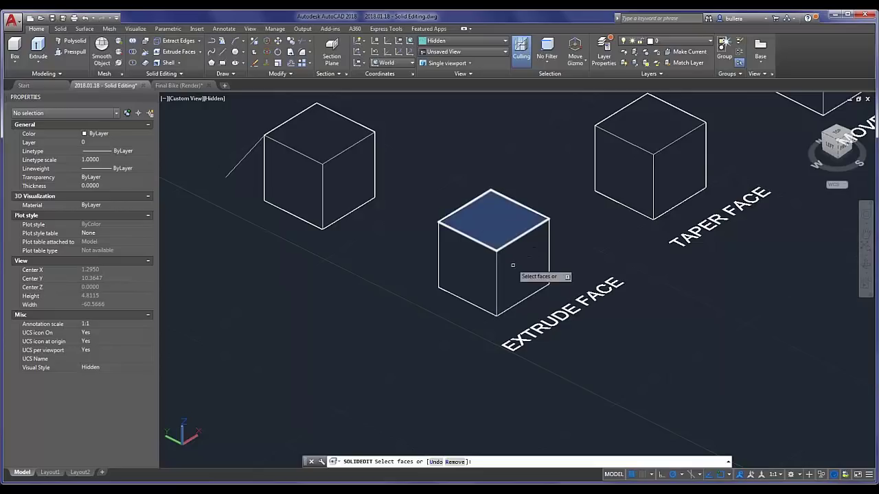
click(464, 280)
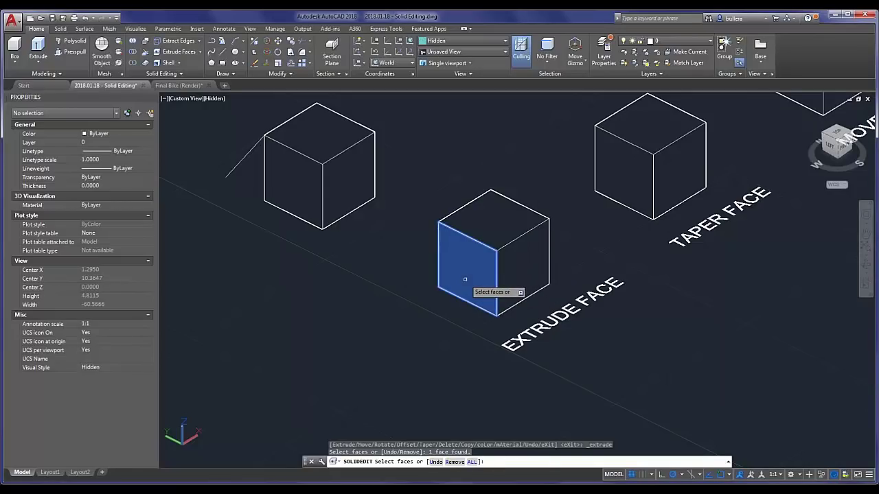
key(Return)
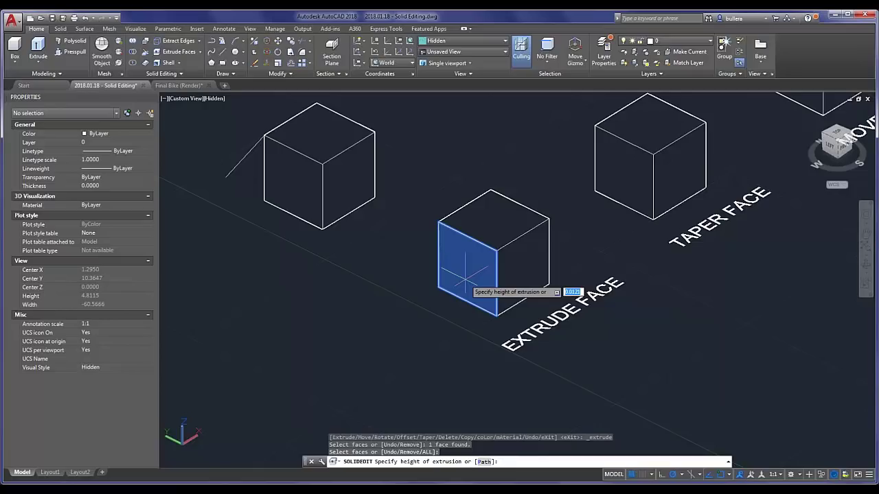
text(1)
key(Return)
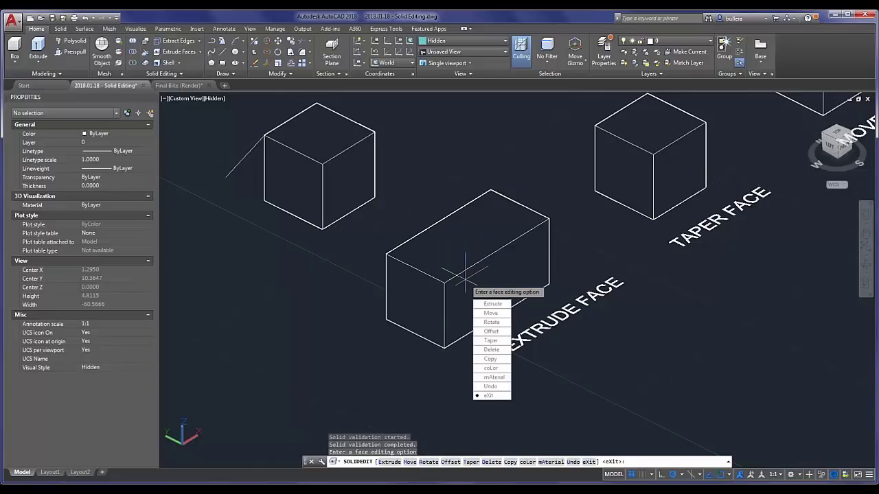
key(Escape)
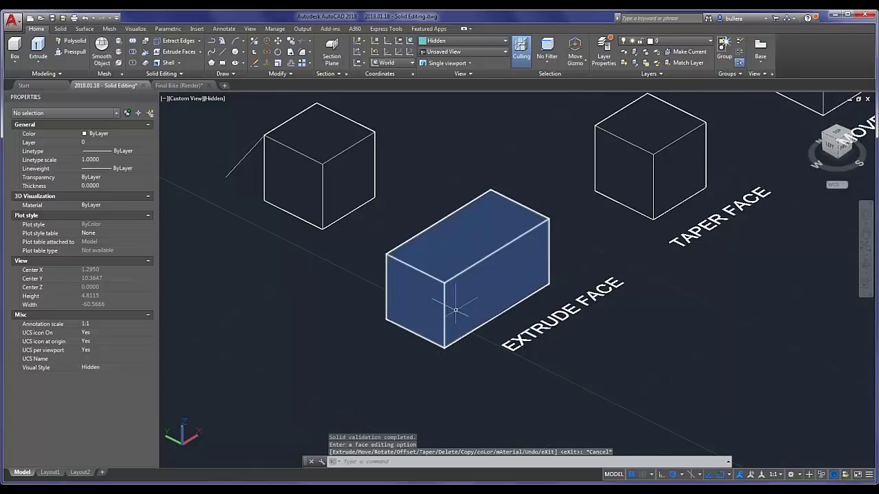
Step: Measure the vertical edge of the extruded box nearest the EXTRUDE FACE label
text(mea)
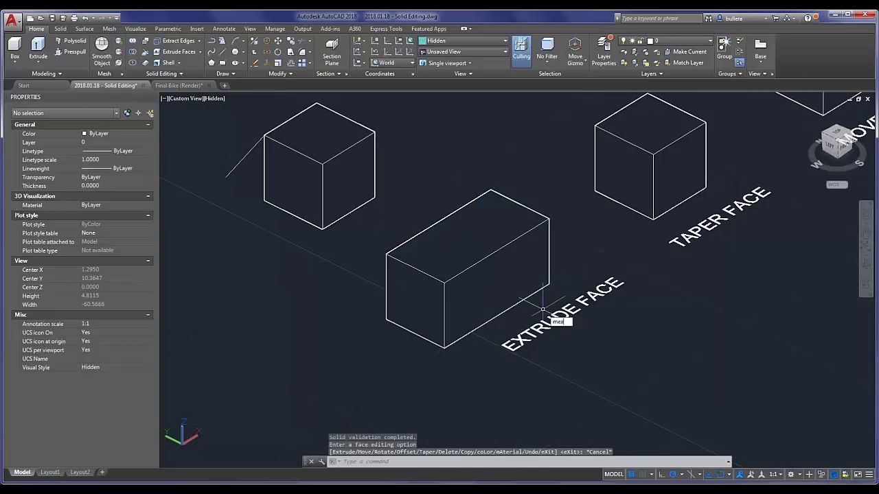
key(Return)
text(d)
key(Return)
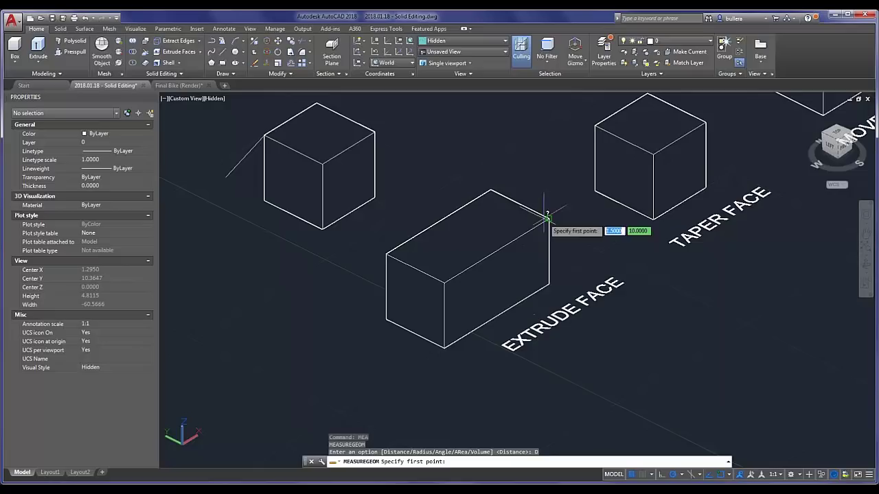
click(553, 280)
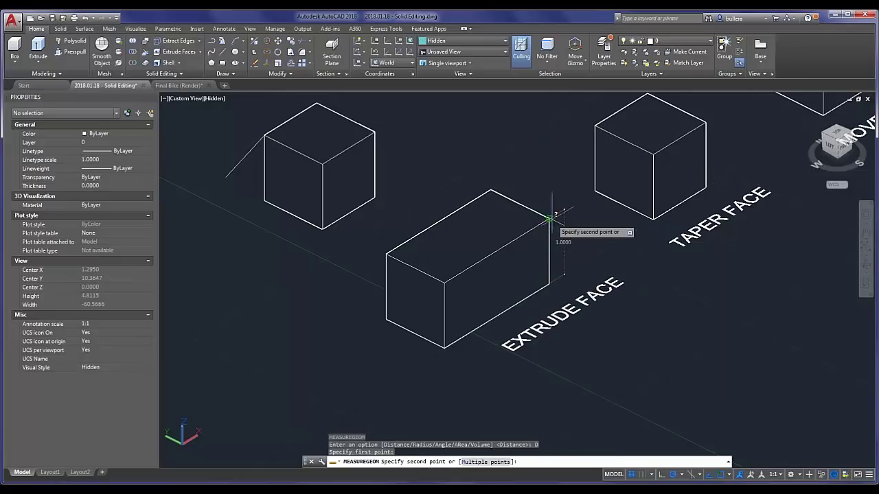
key(Escape)
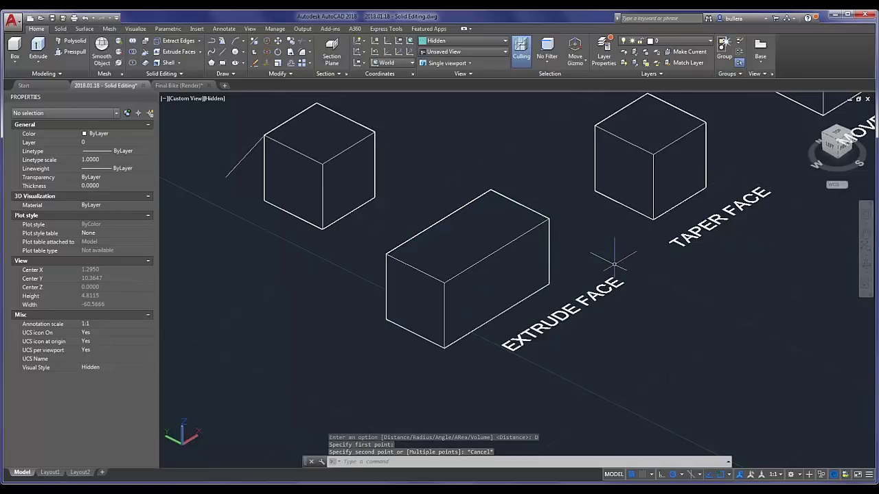
Step: Undo the measurement and the height-based face extrusion
key(ctrl+z)
key(ctrl+z)
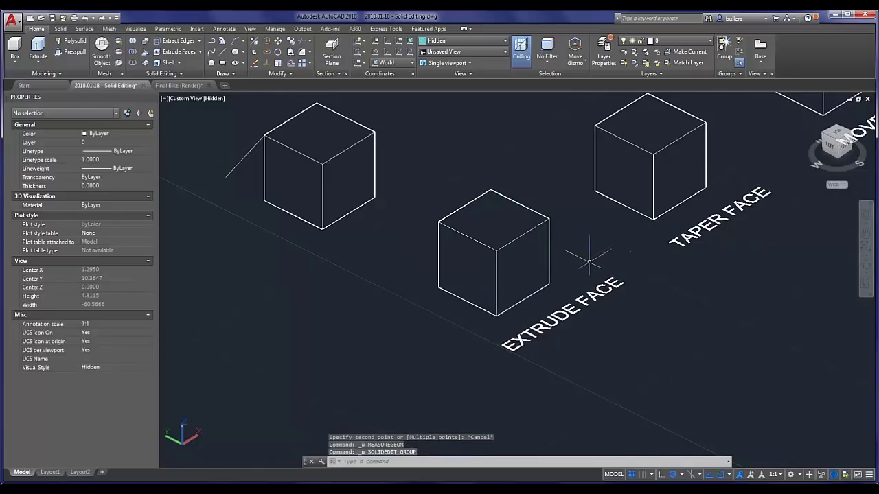
Step: Extrude the left face of the cube with the attached diagonal line, using that line as the extrusion path
scroll(586, 251, up, 1)
mouse_move(586, 251)
middle_down()
mouse_move(585, 313)
mouse_move(643, 251)
middle_up()
scroll(643, 252, down, 3)
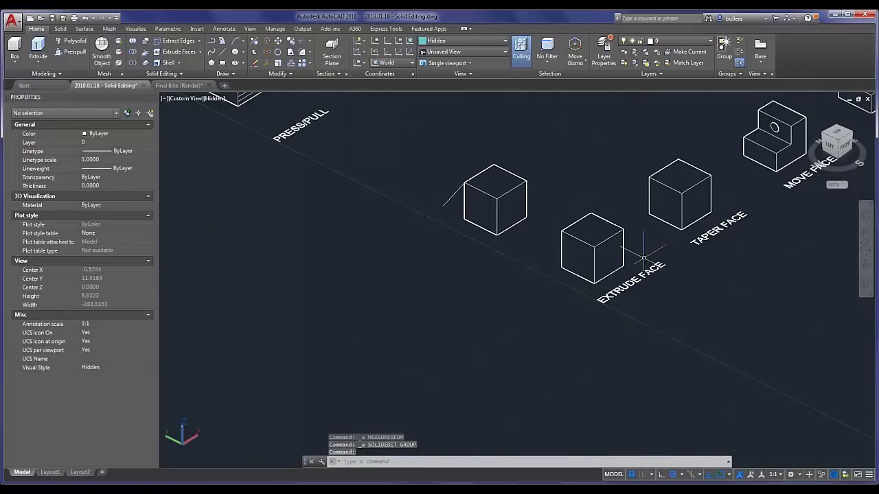
scroll(639, 252, up, 3)
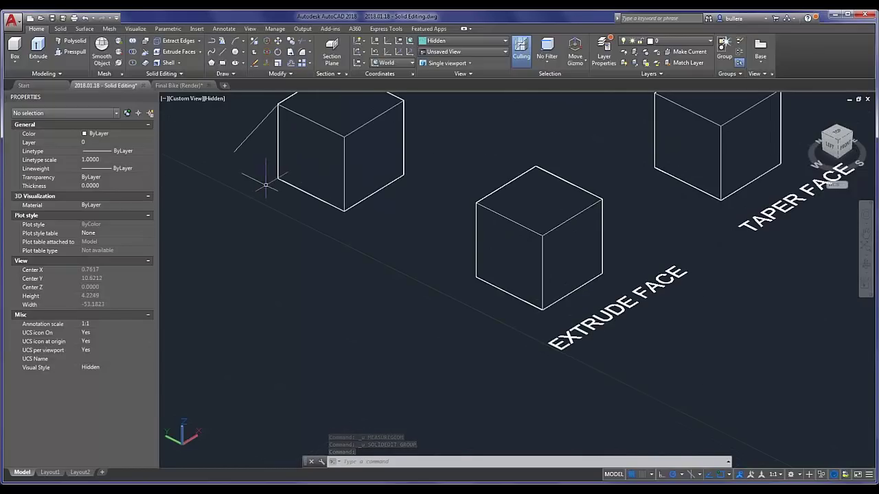
shift+middle_drag(261, 182, 375, 252)
scroll(374, 252, down, 2)
scroll(374, 251, up, 4)
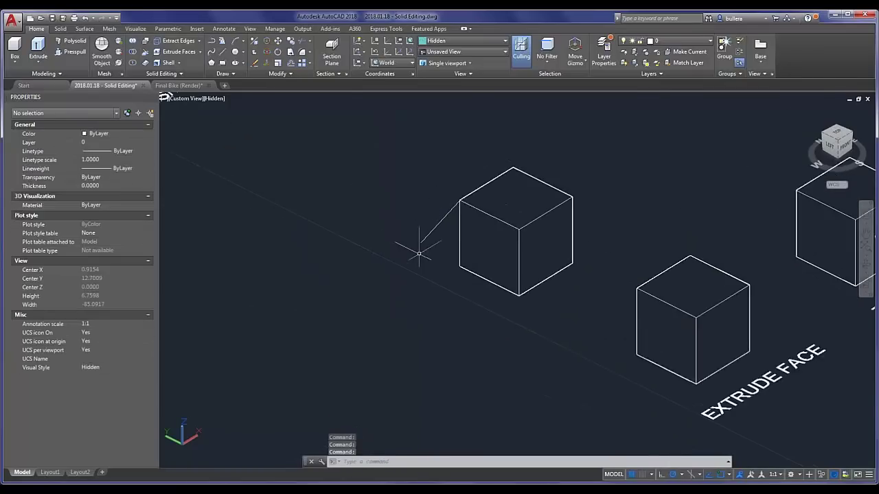
middle_drag(443, 295, 434, 303)
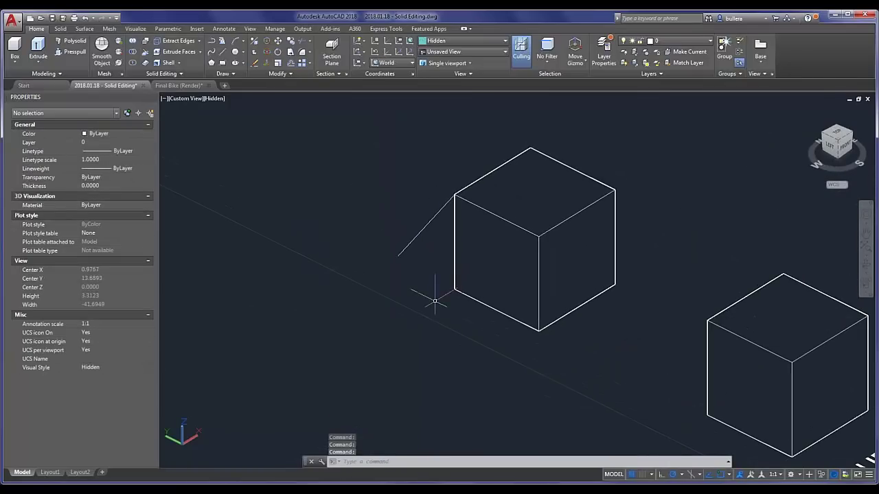
click(173, 54)
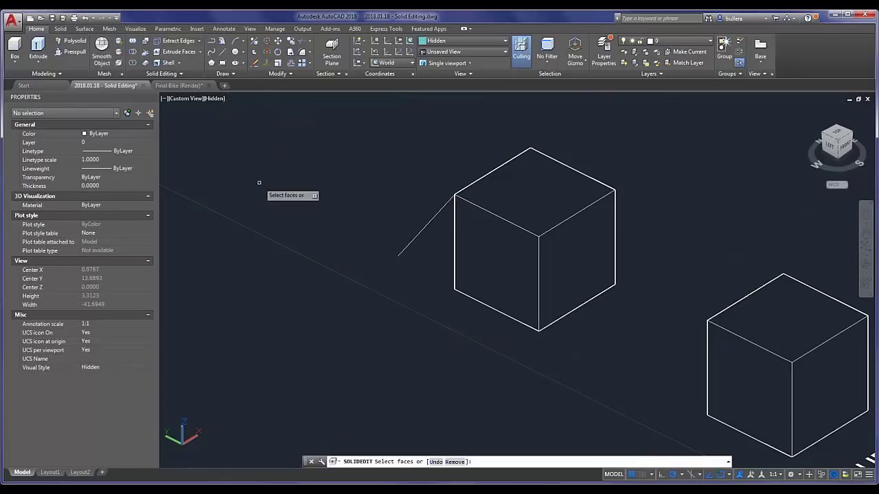
click(490, 258)
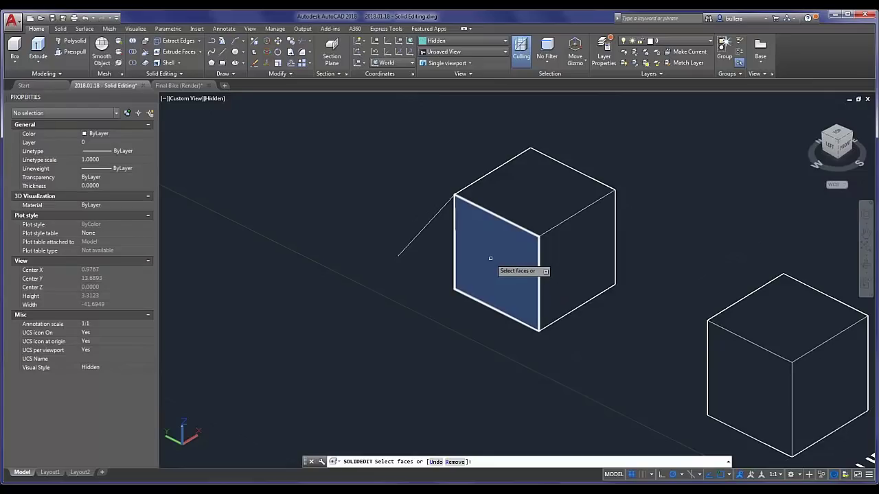
click(490, 259)
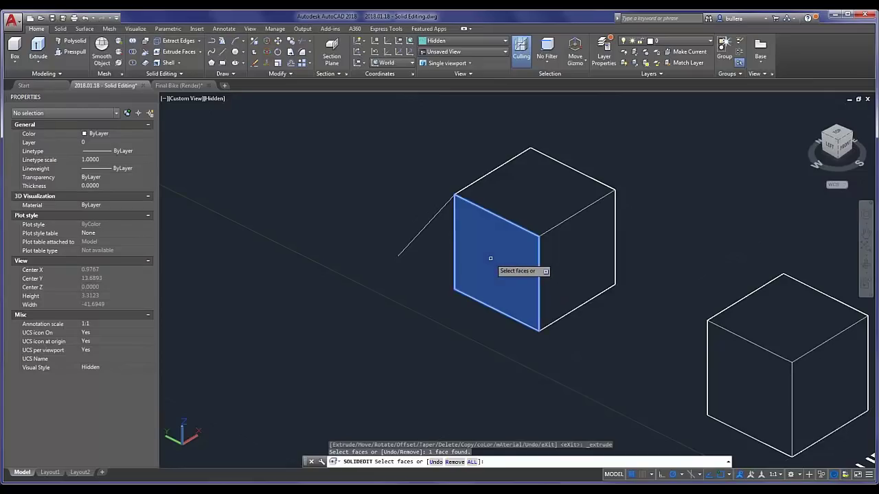
key(Return)
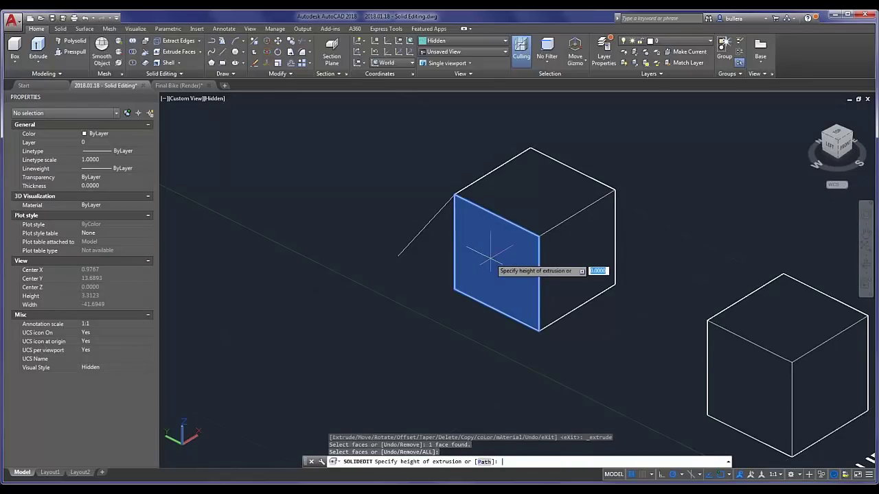
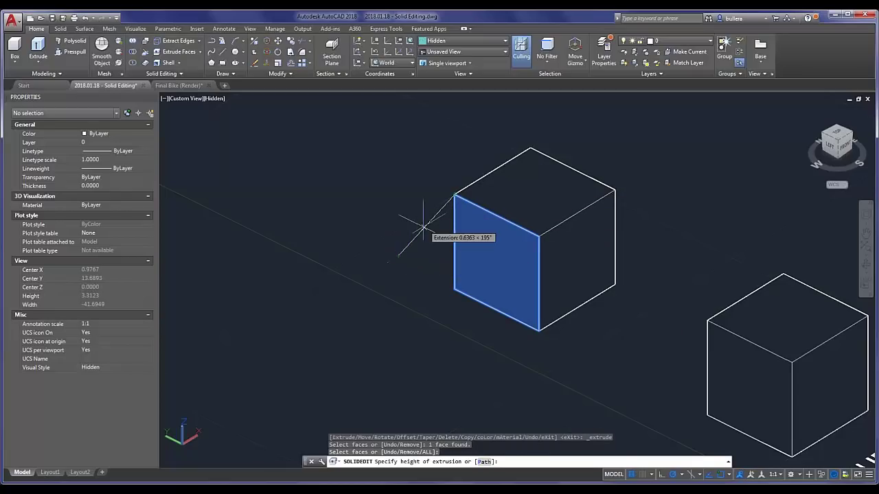
text(p)
key(Return)
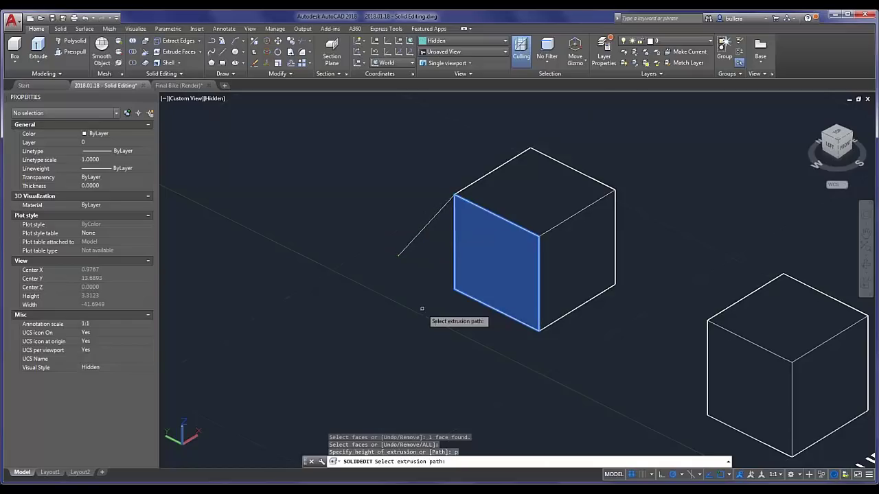
click(406, 245)
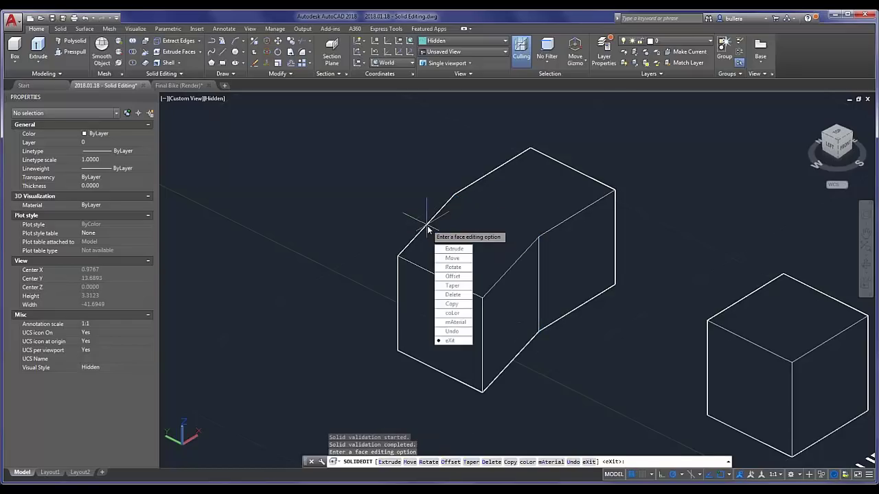
key(Return)
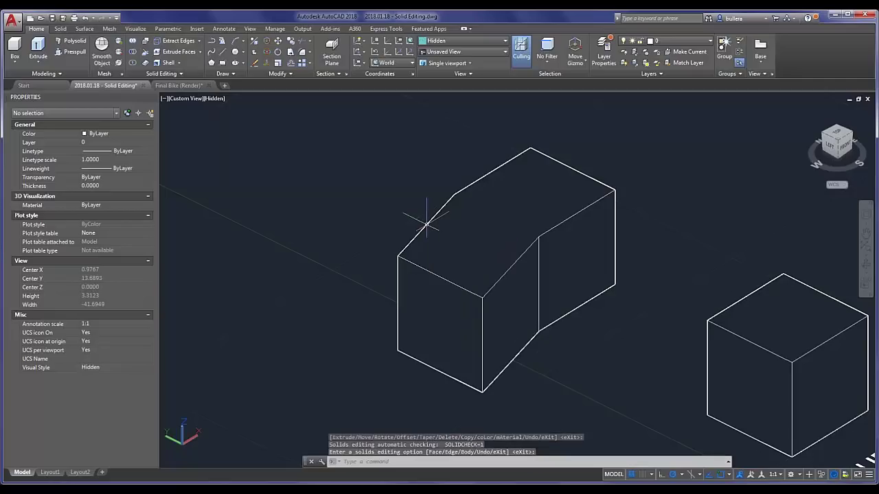
key(Return)
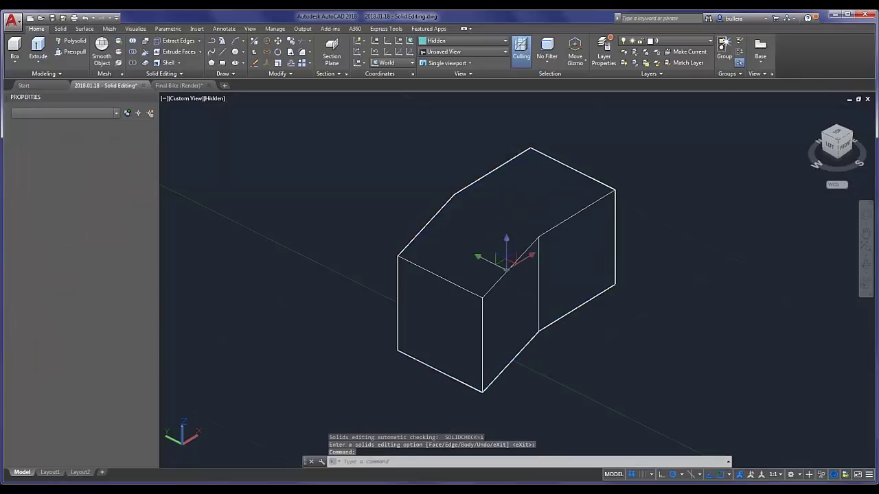
Step: Inspect the path-extruded solid from another angle and select it to check that it is one solid, clearing the selection
shift+middle_drag(577, 320, 535, 355)
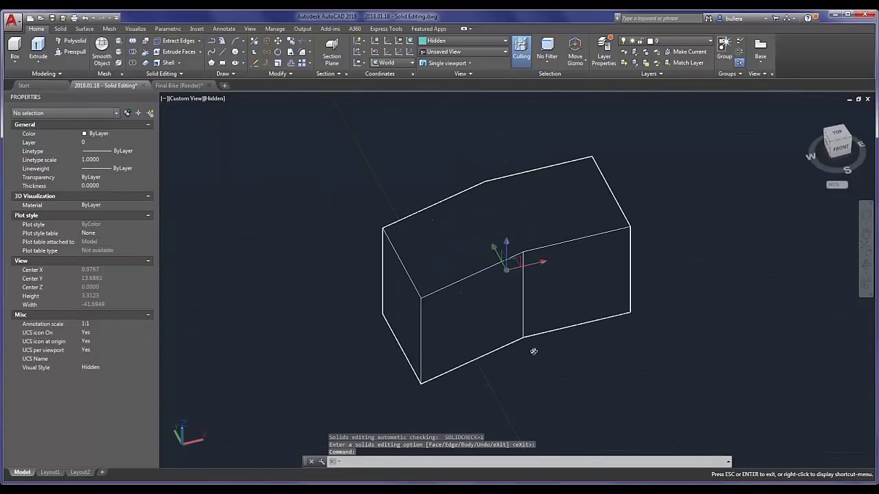
click(532, 343)
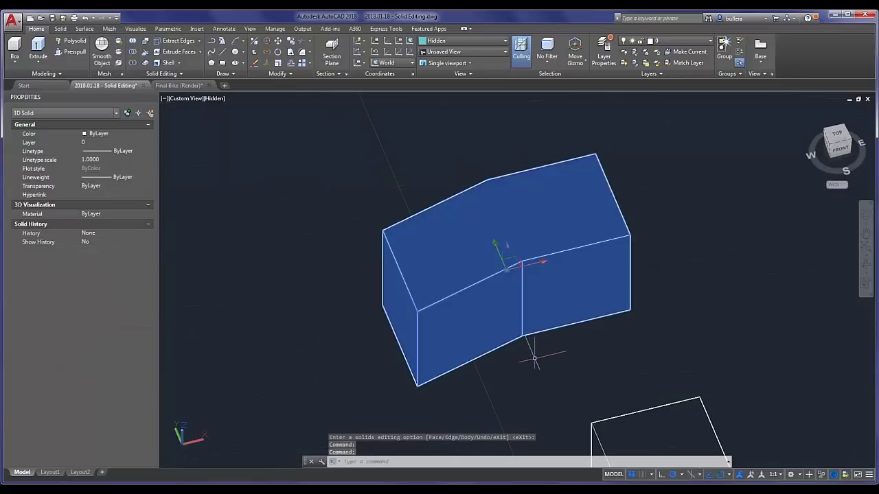
key(Escape)
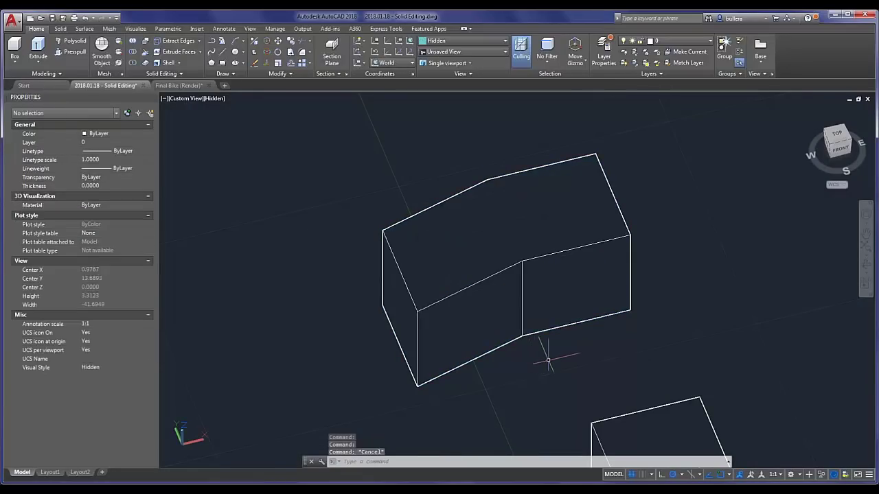
shift+middle_drag(555, 353, 597, 343)
Step: Undo the path extrusion of the cube's face and return to the earlier view
key(ctrl+z)
key(ctrl+z)
key(ctrl+z)
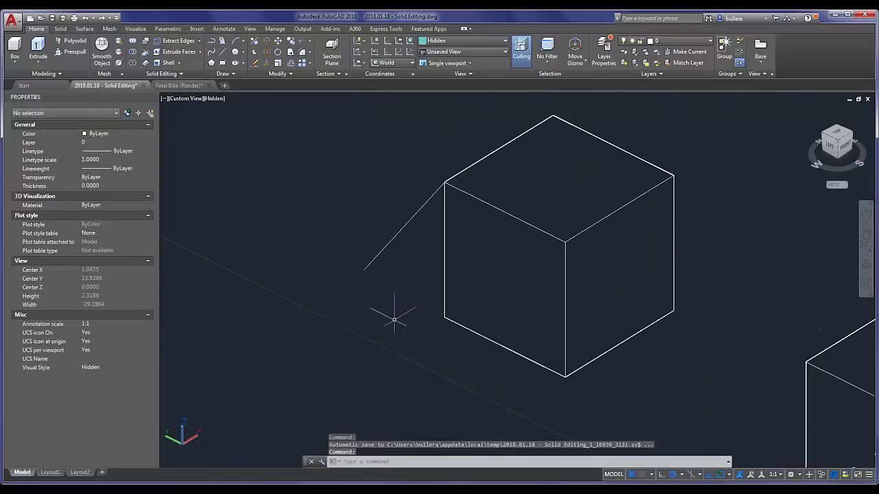
Step: Draw a seven-segment 3D polyline from the cube's upper left corner, running outward, straight down and through several vertical and sideways bends
scroll(398, 309, down, 2)
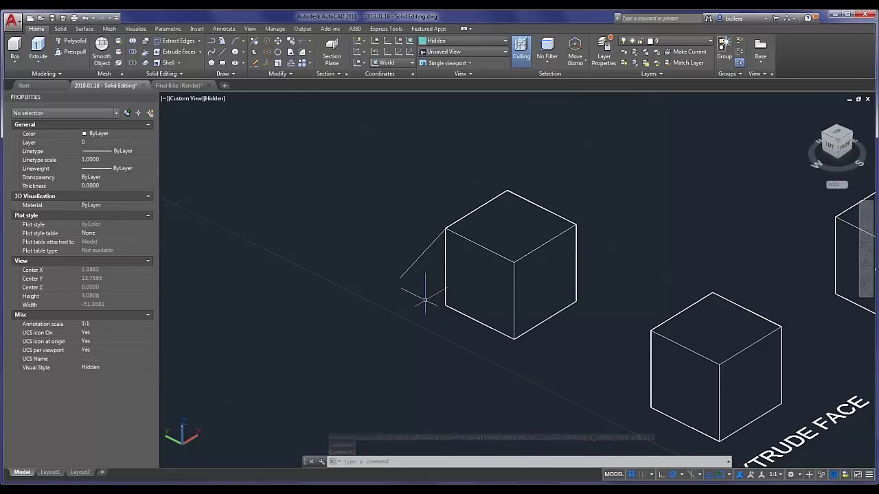
text(3DPOLY)
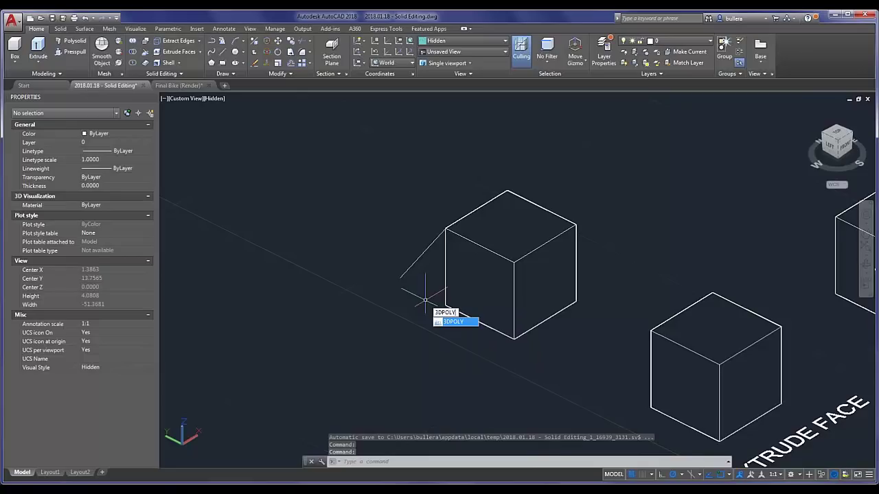
key(Return)
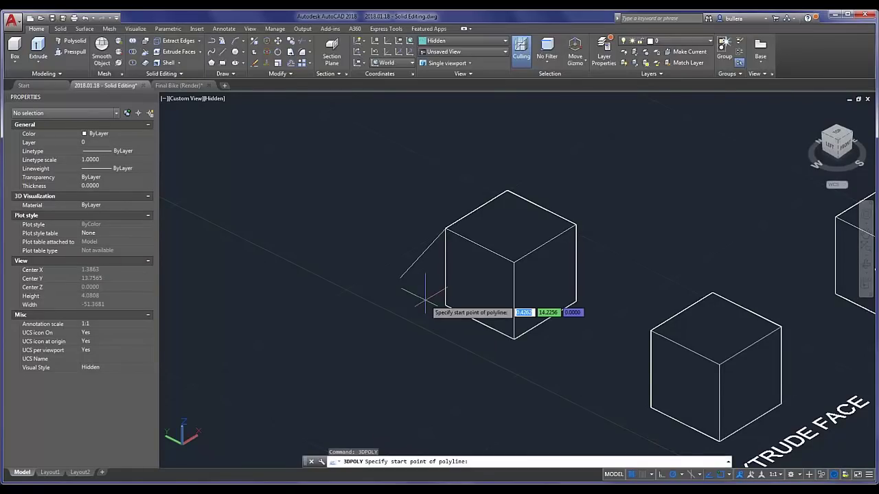
click(446, 229)
click(340, 294)
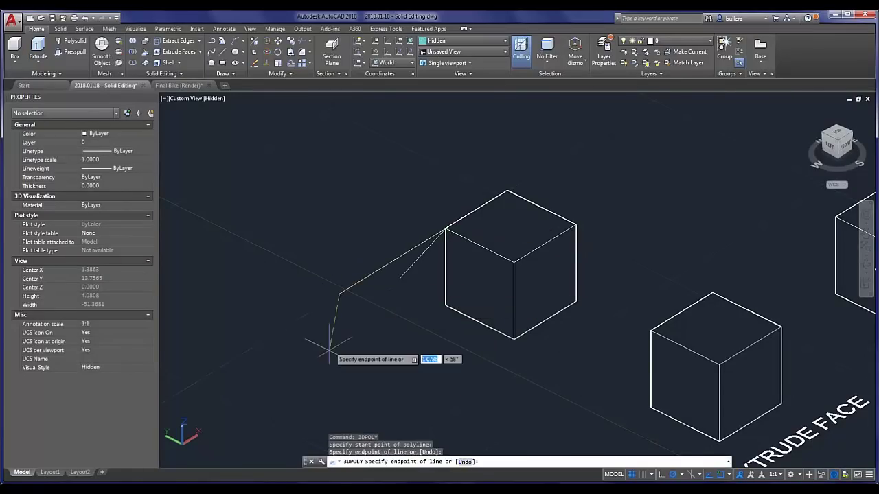
click(339, 382)
click(381, 403)
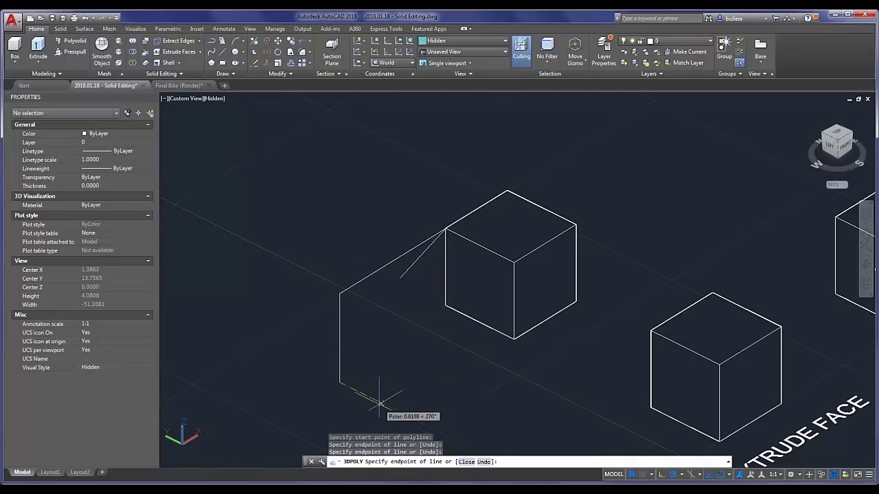
click(381, 362)
click(367, 355)
click(367, 335)
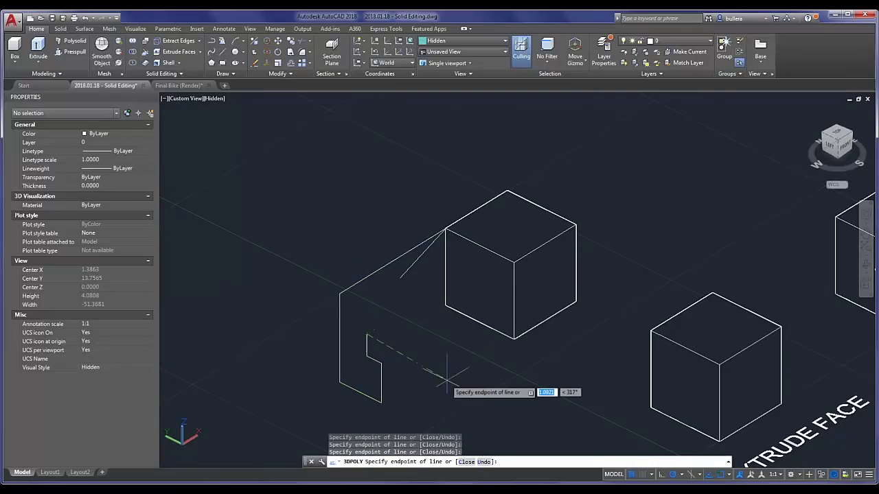
click(468, 385)
key(Return)
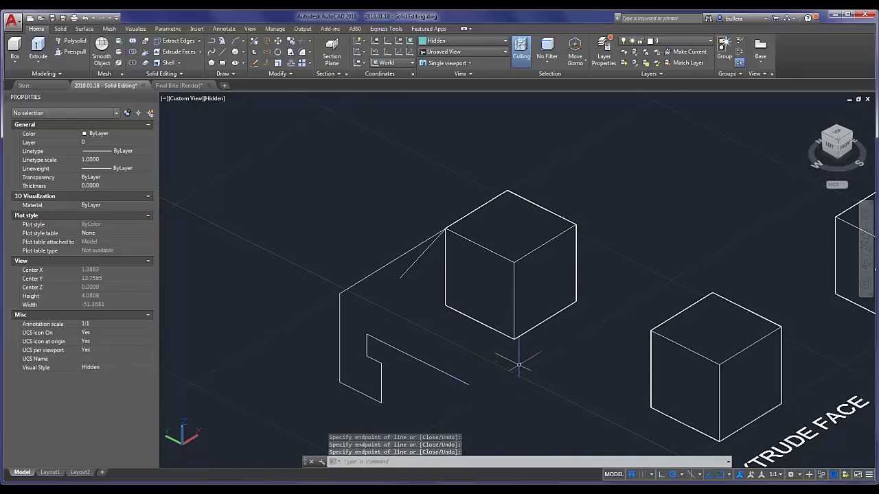
Step: Try to extrude the cube's left face along the bent 3D polyline, using the Path option
middle_drag(522, 362, 545, 351)
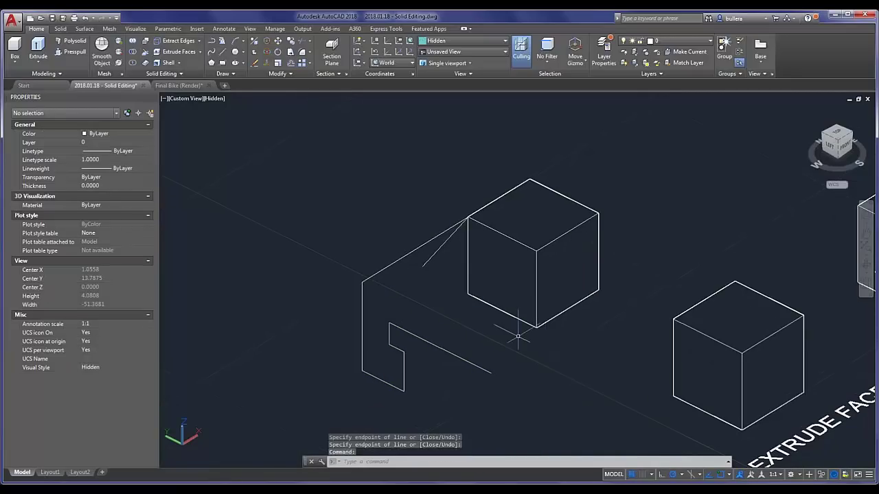
click(175, 52)
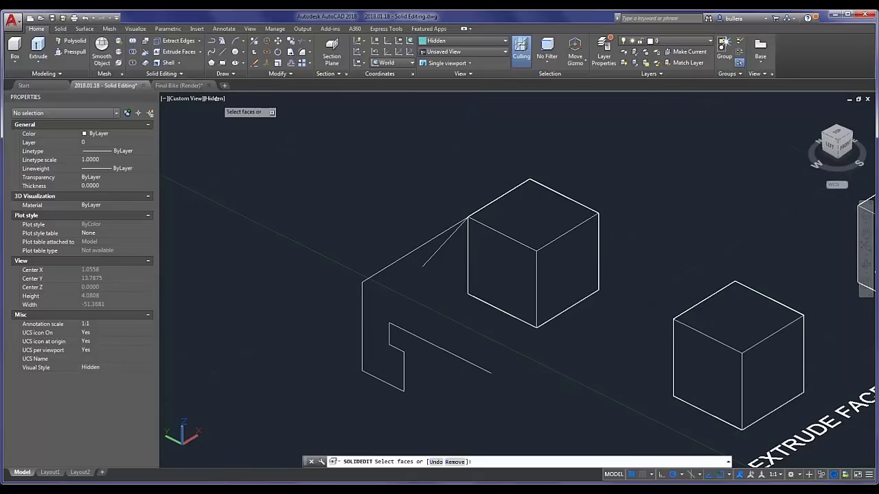
click(487, 277)
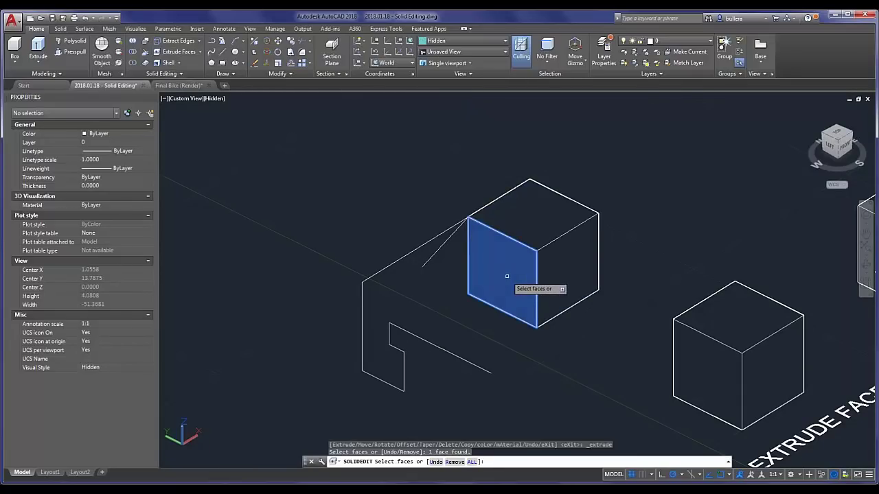
key(Return)
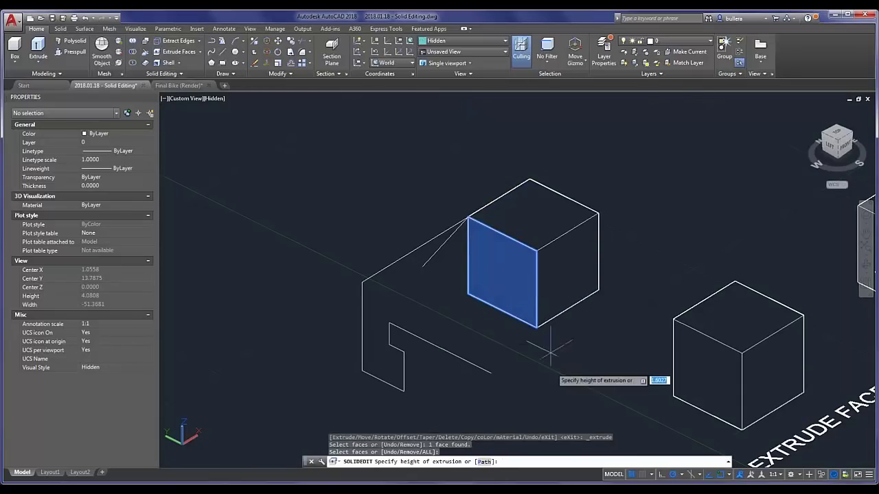
click(484, 462)
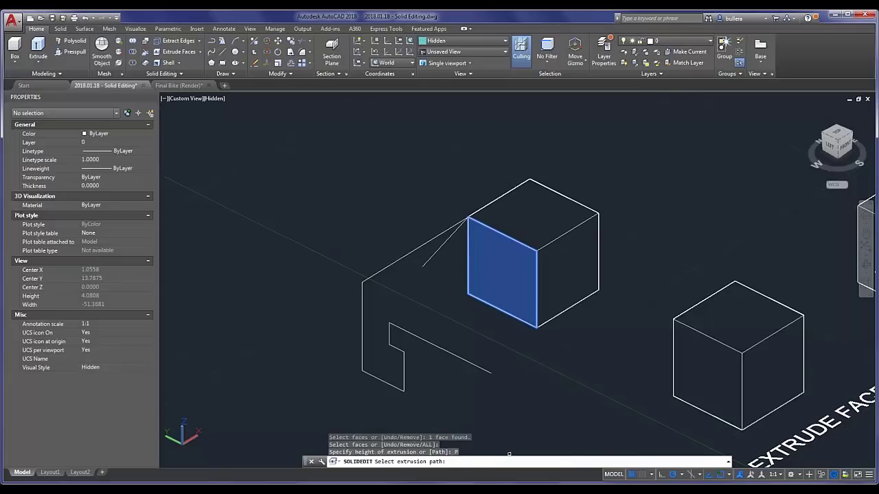
click(417, 246)
key(Return)
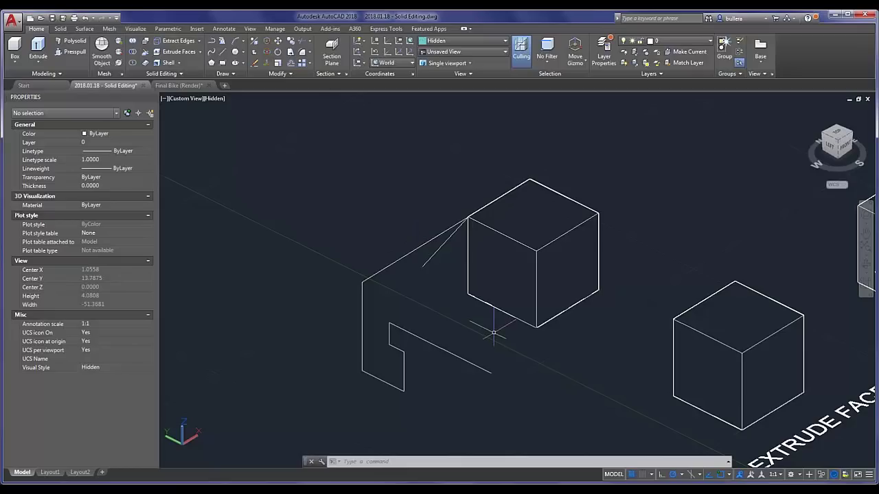
Step: Draw a flat circle centred on the free end of the 3D polyline
scroll(522, 360, up, 3)
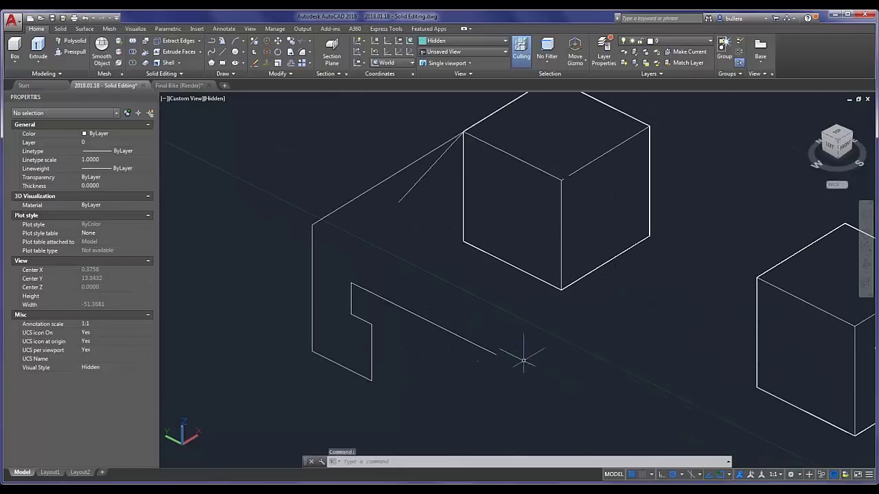
text(c)
key(Return)
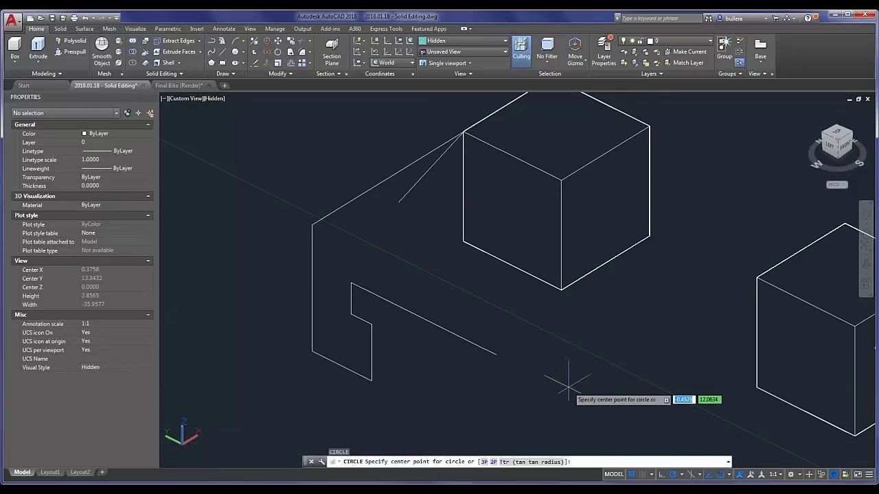
click(497, 355)
click(526, 360)
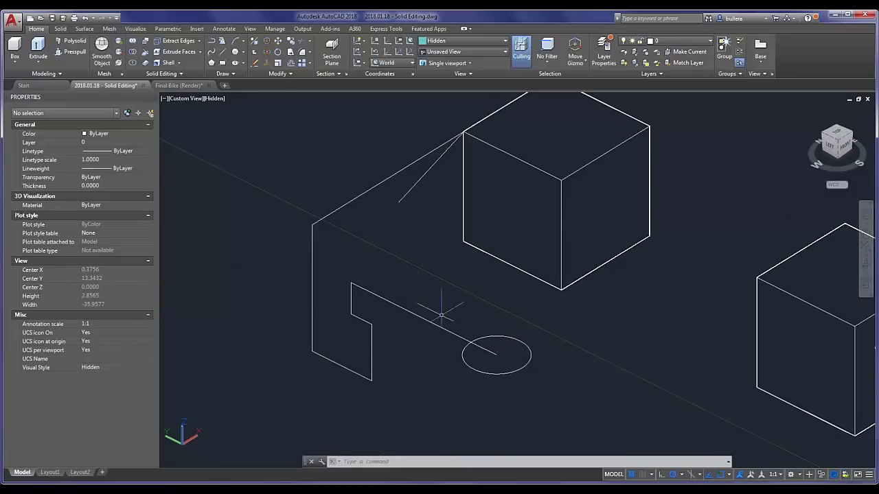
Step: Sweep the circle along the bent polyline path with the profile aligned perpendicular to the path
click(35, 63)
click(38, 134)
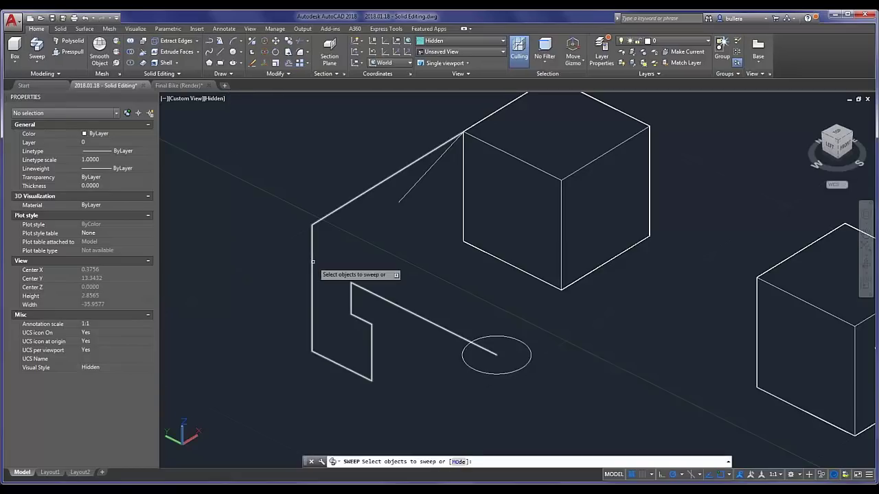
click(483, 372)
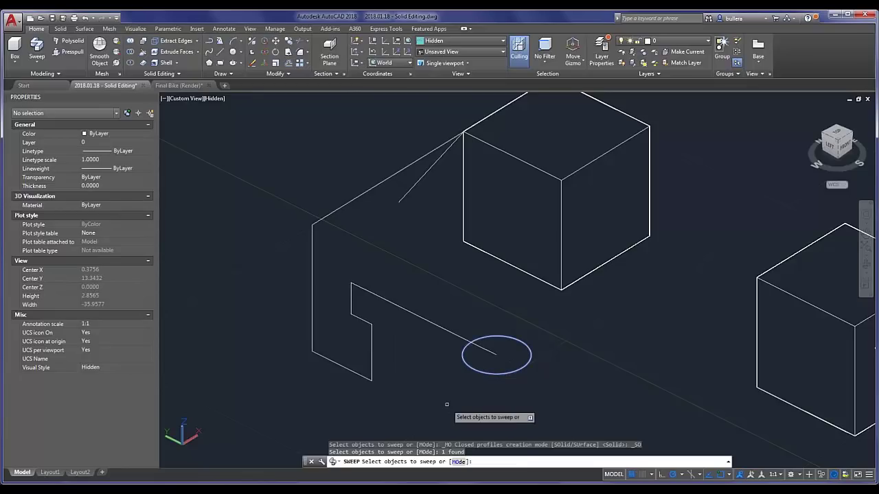
key(Return)
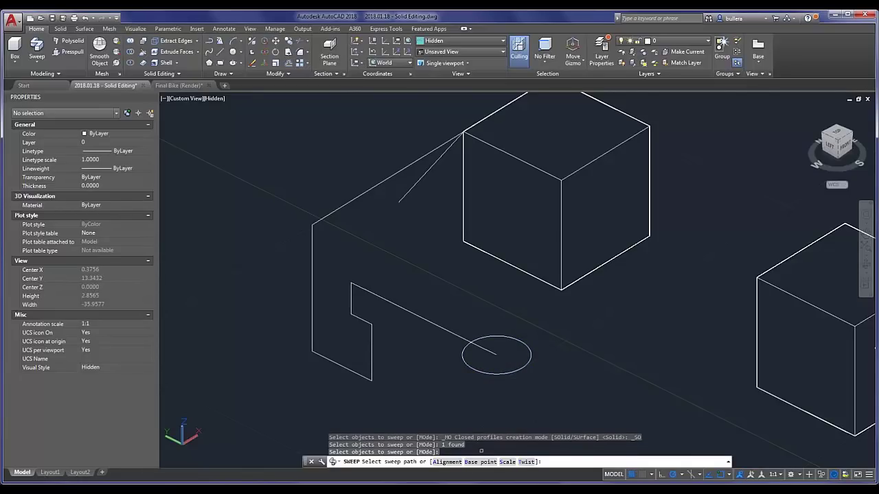
click(447, 462)
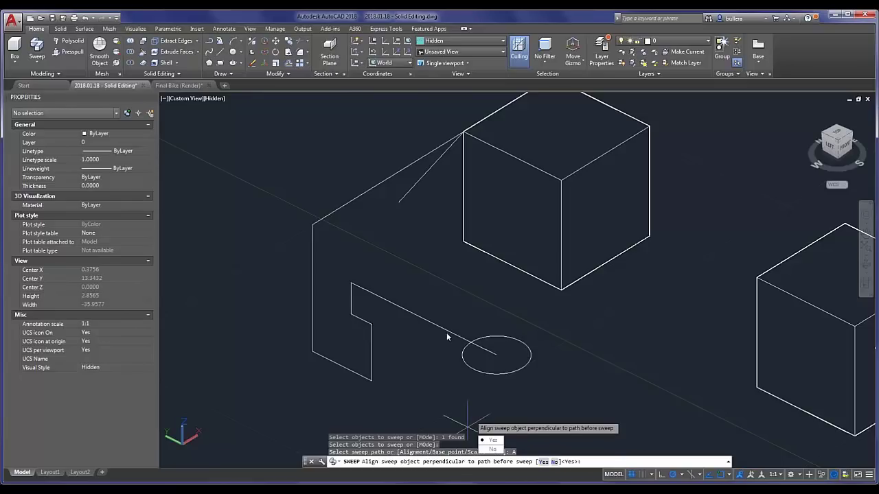
click(492, 440)
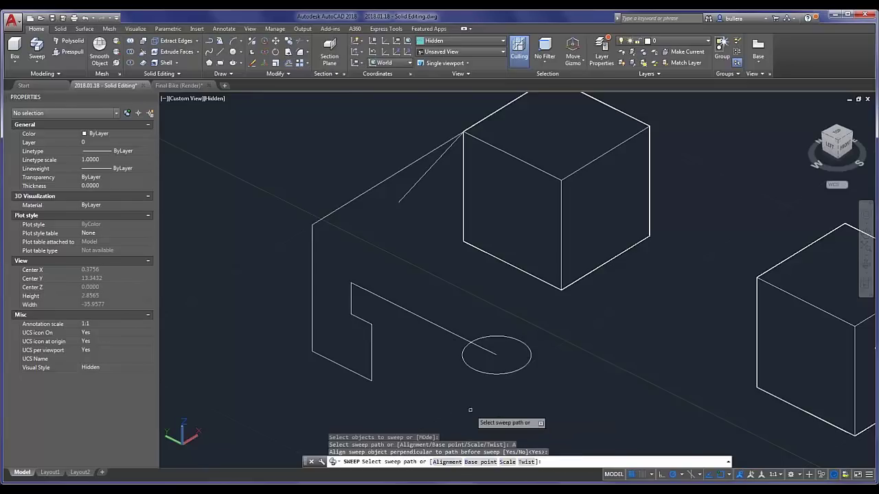
click(450, 333)
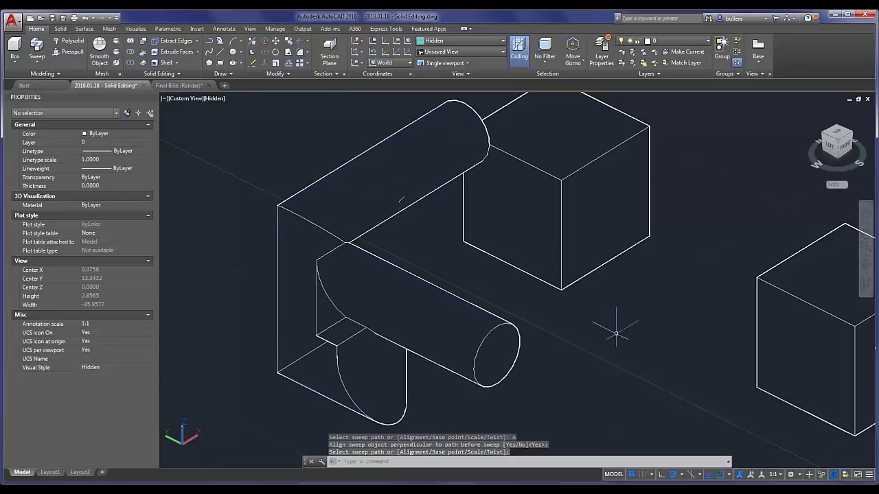
Step: Examine the swept pipe solid from several angles and check its sweep properties
shift+middle_drag(559, 351, 614, 302)
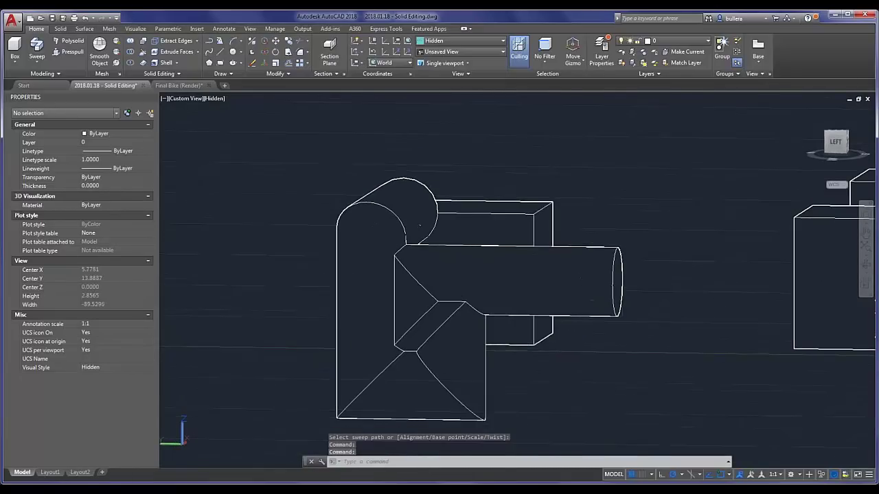
middle_click(597, 295)
middle_click(597, 296)
scroll(540, 334, up, 5)
scroll(540, 334, up, 5)
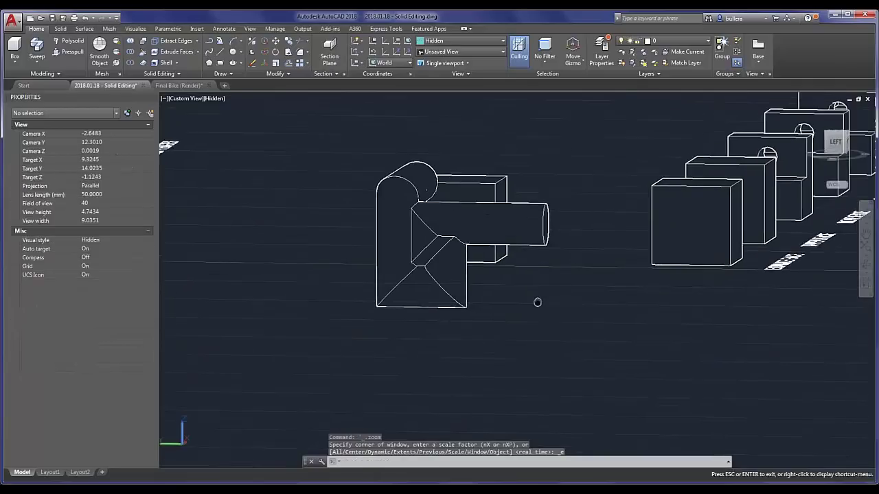
scroll(543, 273, up, 4)
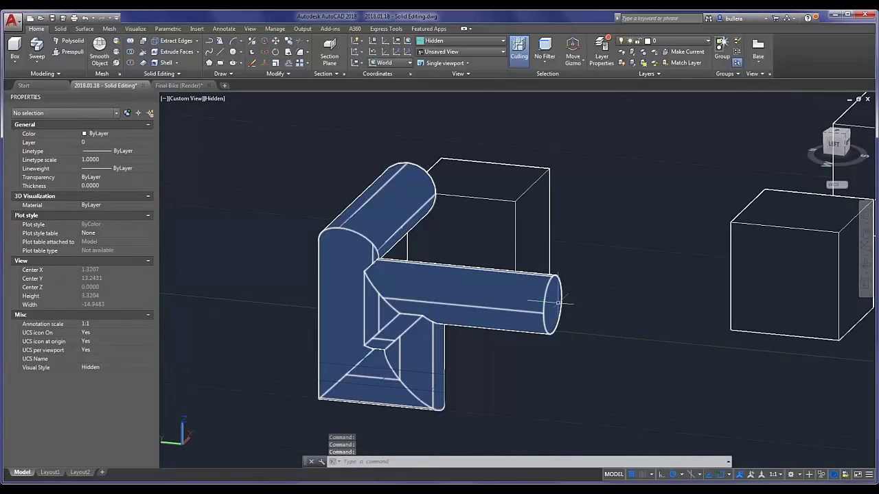
click(378, 229)
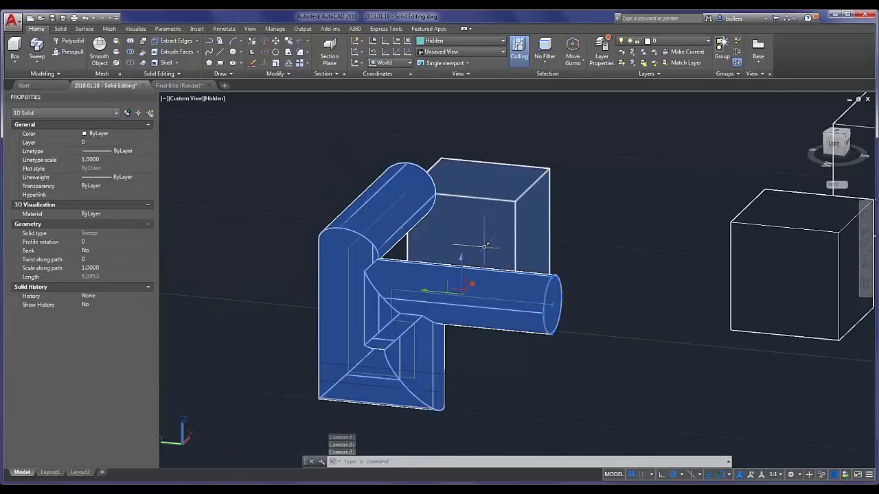
key(Escape)
shift+middle_drag(604, 252, 491, 287)
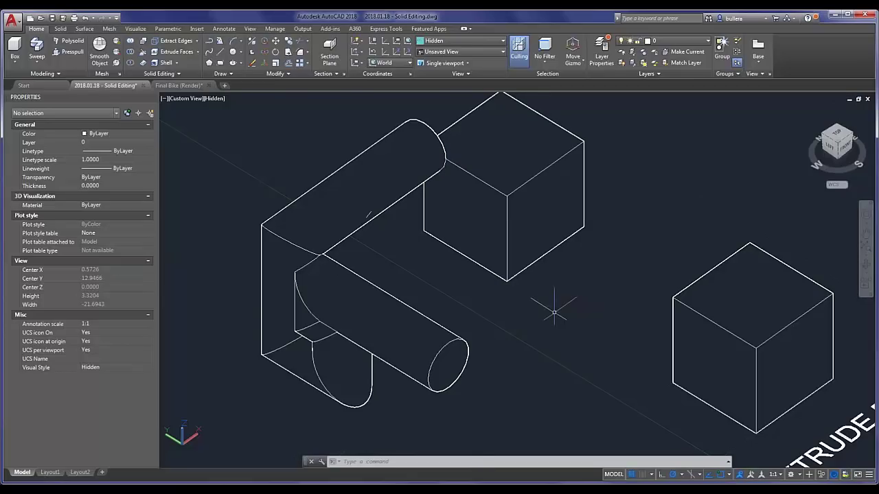
Step: Extrude the front-left face of the cube labelled EXTRUDE FACE by 0.5 with a 15-degree taper
scroll(554, 313, down, 5)
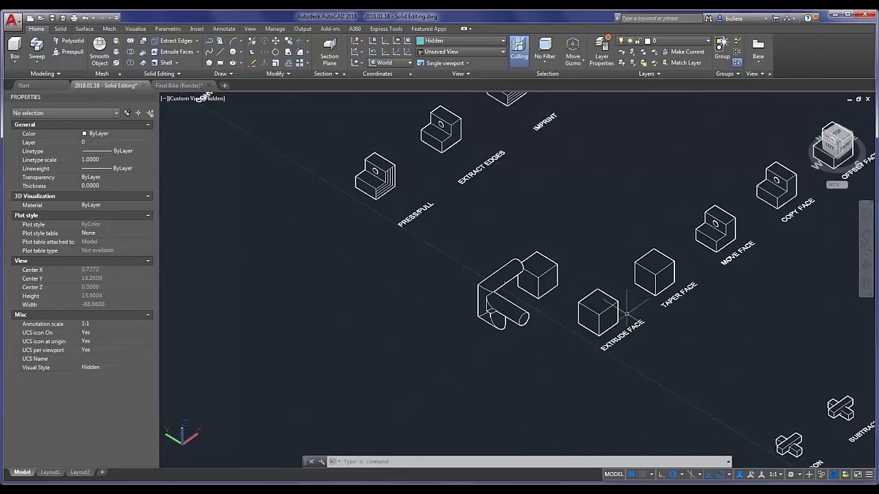
scroll(623, 324, up, 4)
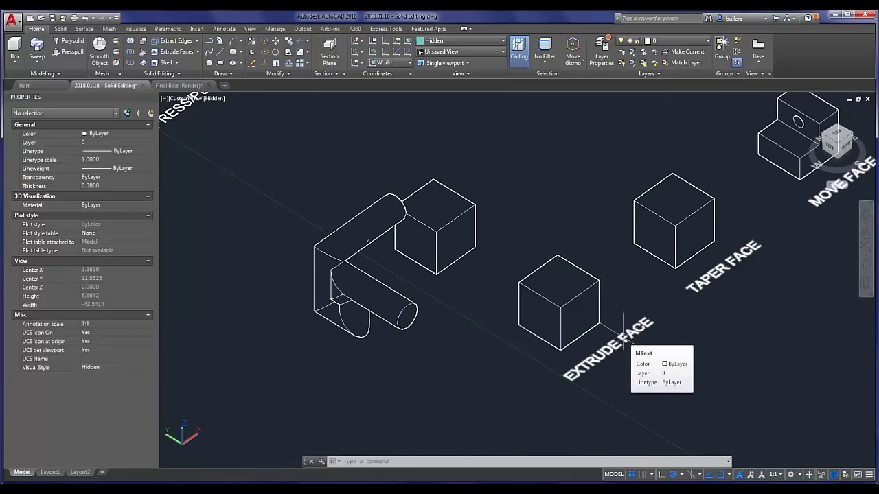
scroll(618, 375, up, 3)
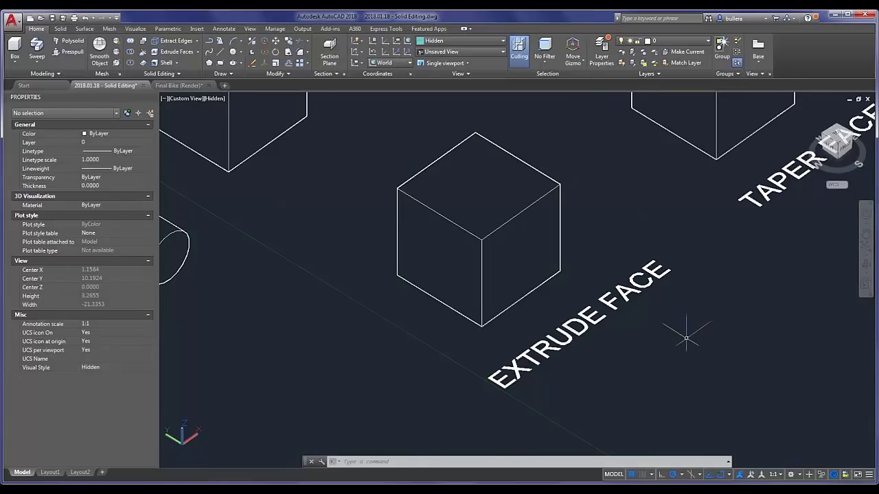
middle_drag(681, 329, 678, 338)
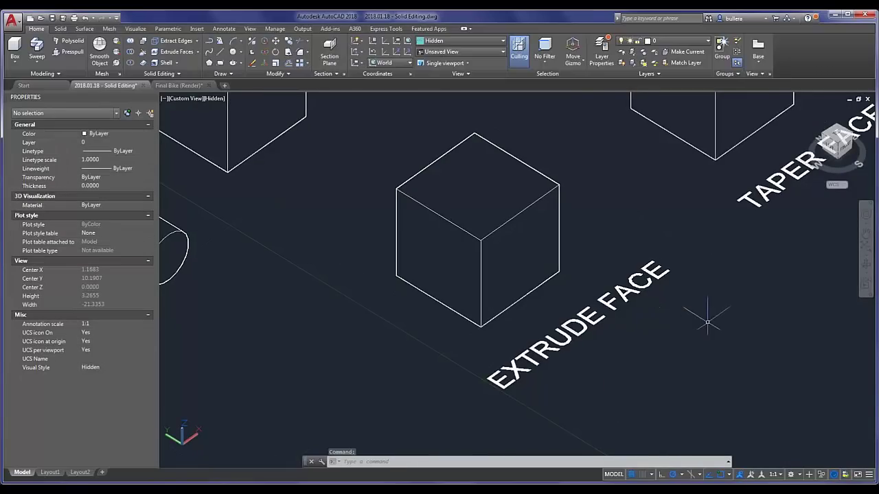
click(169, 52)
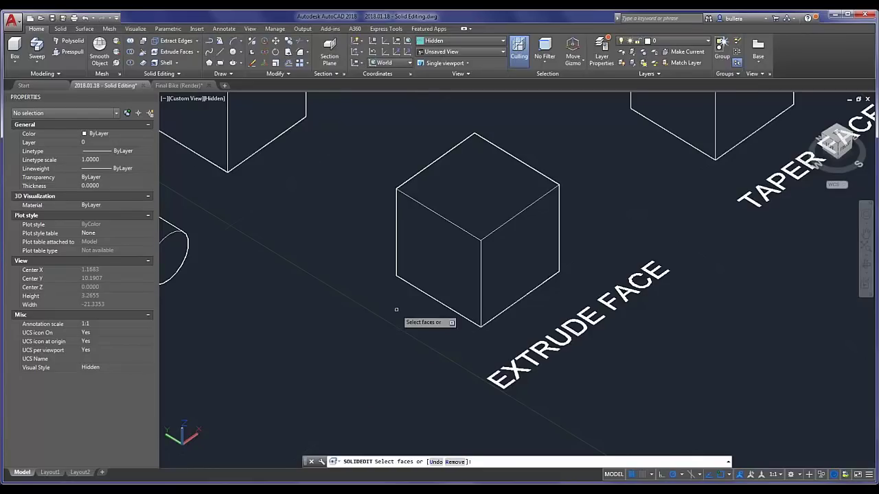
click(441, 265)
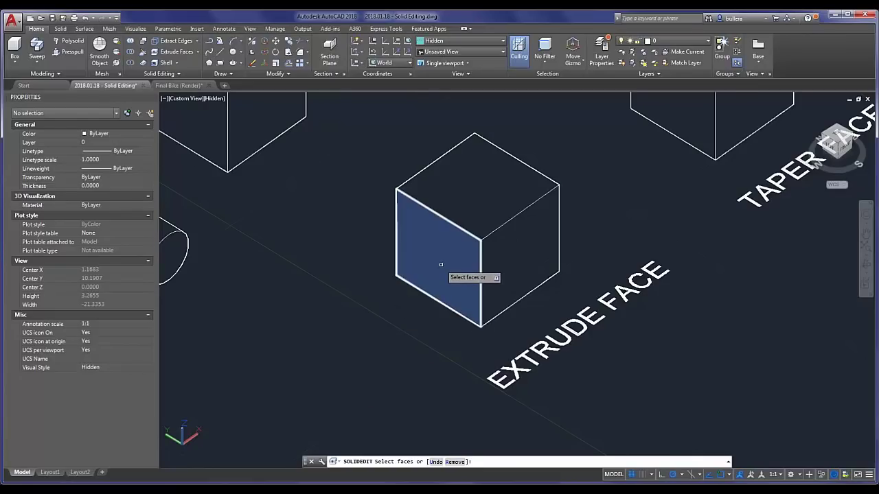
click(441, 264)
key(Return)
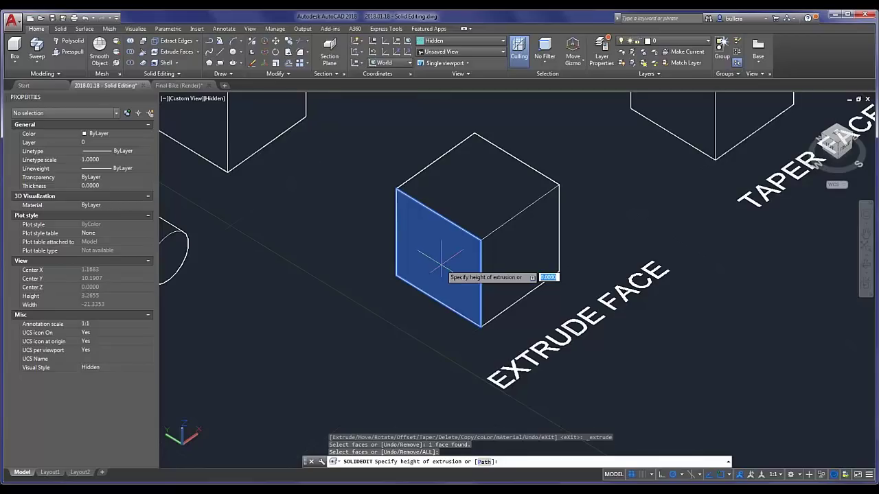
text(0.5)
key(Return)
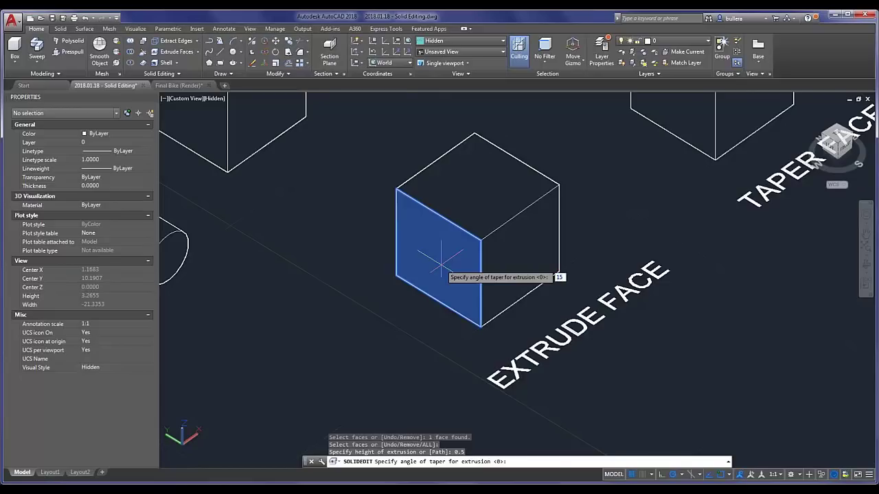
key(Return)
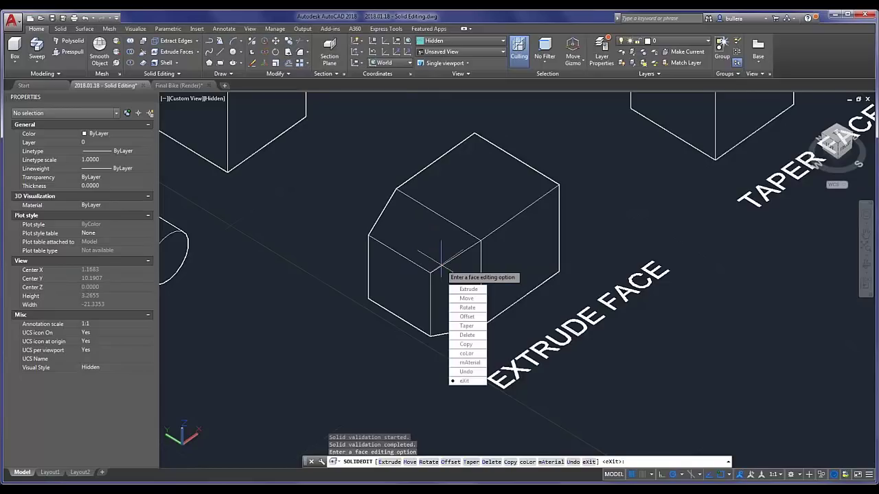
key(Return)
key(Return)
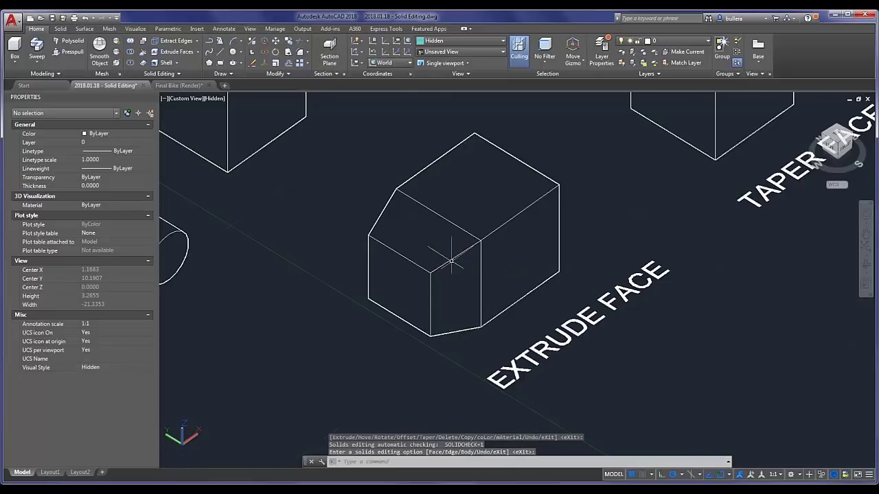
Step: Compare the tapered extrusion with the chainring teeth in the Final Bike (Render) drawing, finishing in the Solid Editing drawing
click(453, 253)
scroll(588, 252, up, 3)
mouse_move(589, 251)
shift+middle_down()
mouse_move(596, 257)
mouse_move(644, 208)
mouse_move(683, 233)
mouse_move(665, 285)
mouse_move(497, 286)
mouse_move(577, 267)
mouse_move(515, 327)
mouse_move(529, 306)
mouse_move(566, 297)
shift+middle_up()
scroll(481, 344, down, 3)
key(Escape)
click(165, 87)
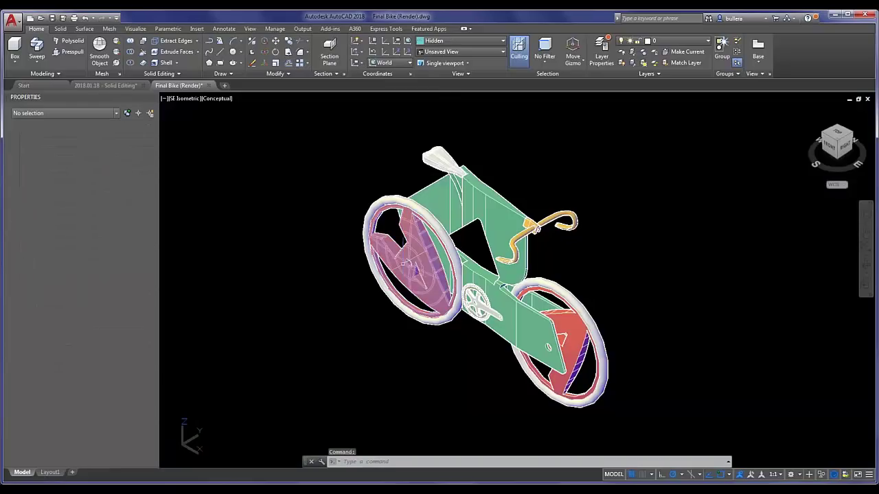
scroll(467, 309, up, 5)
scroll(516, 271, up, 10)
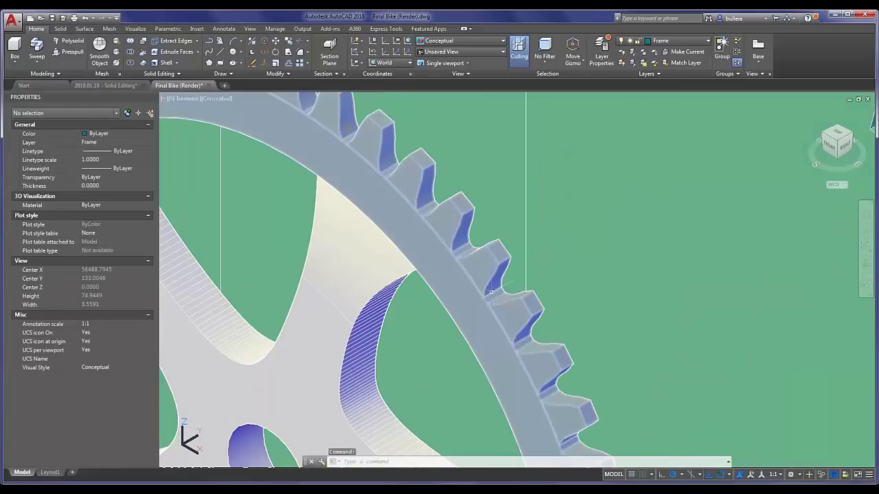
scroll(508, 246, down, 3)
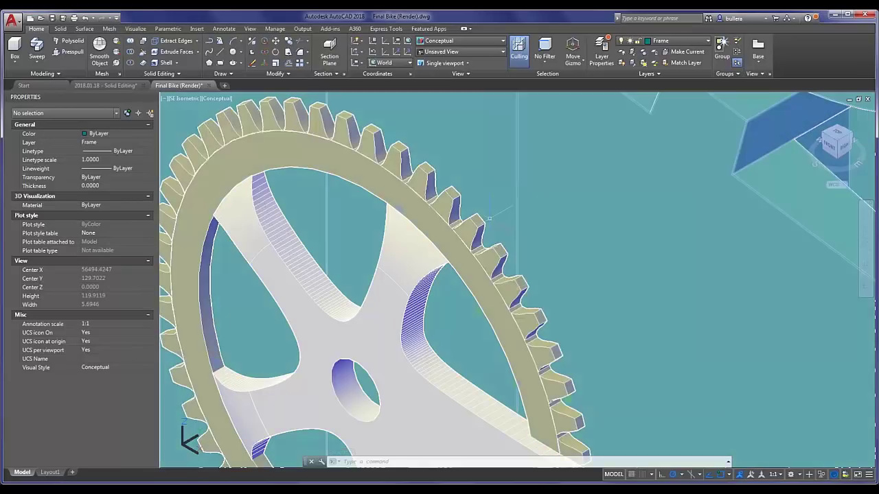
scroll(482, 237, up, 9)
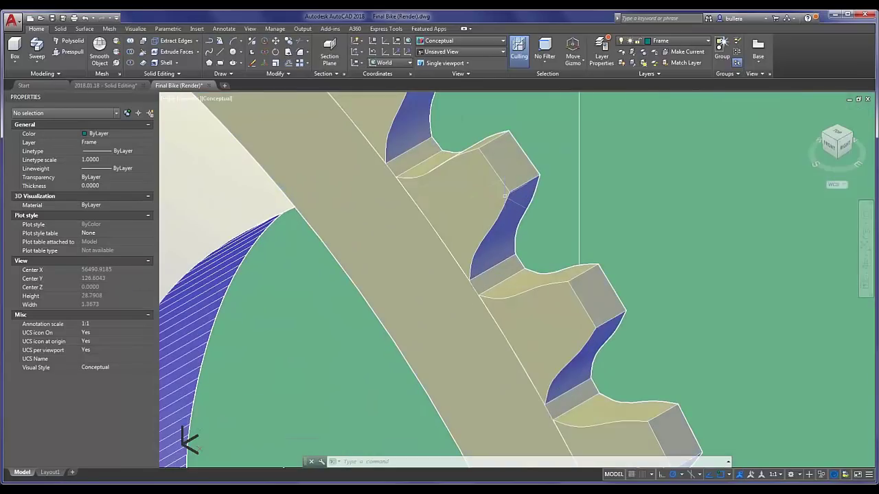
scroll(503, 300, down, 6)
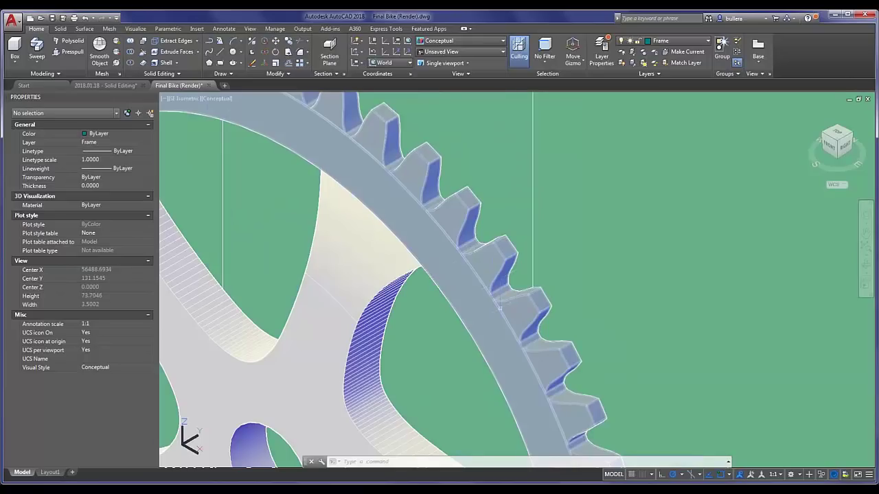
scroll(516, 312, down, 8)
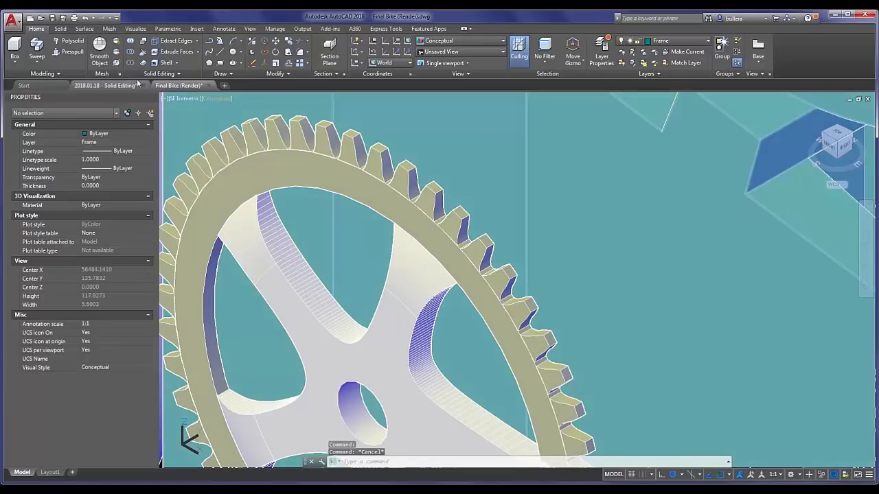
key(ctrl+Tab)
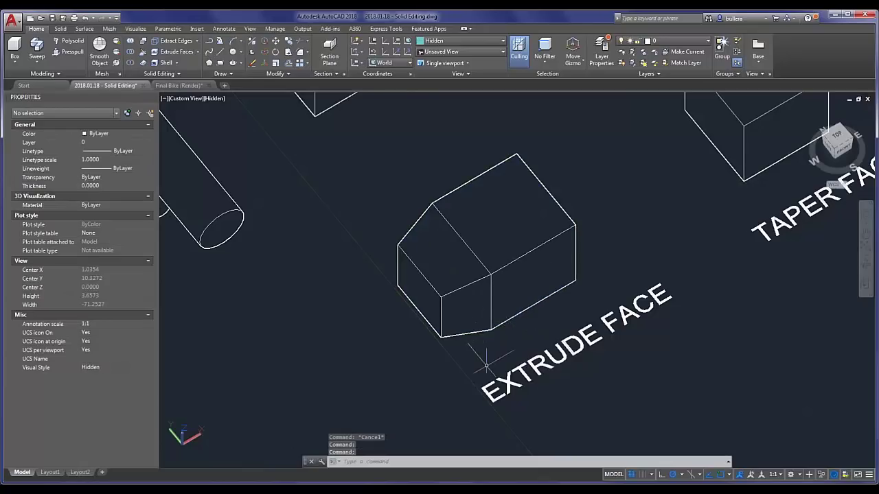
shift+middle_drag(483, 361, 520, 316)
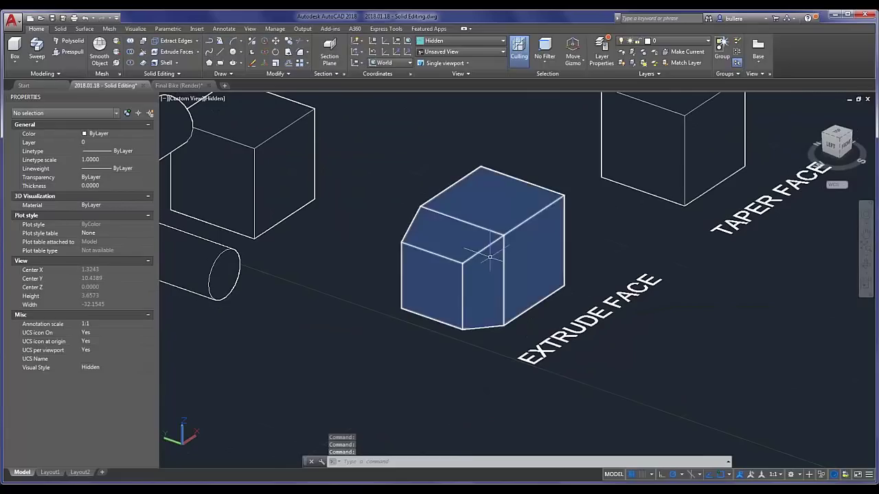
click(178, 85)
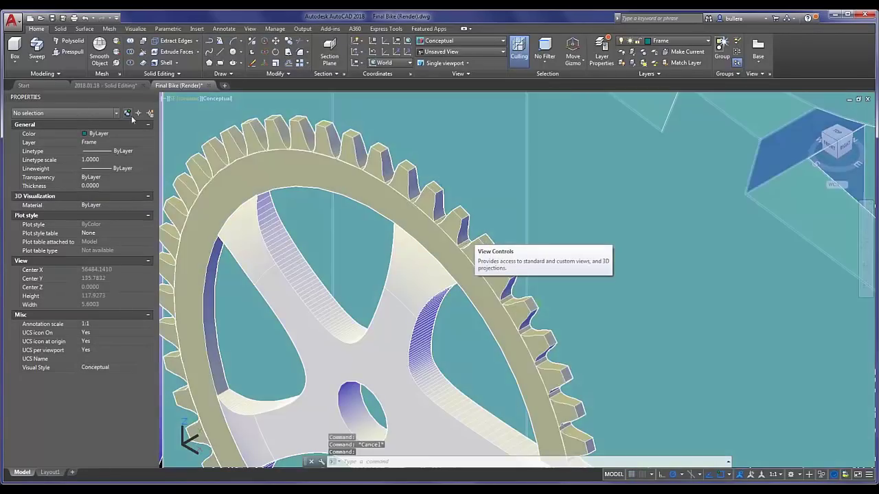
click(107, 86)
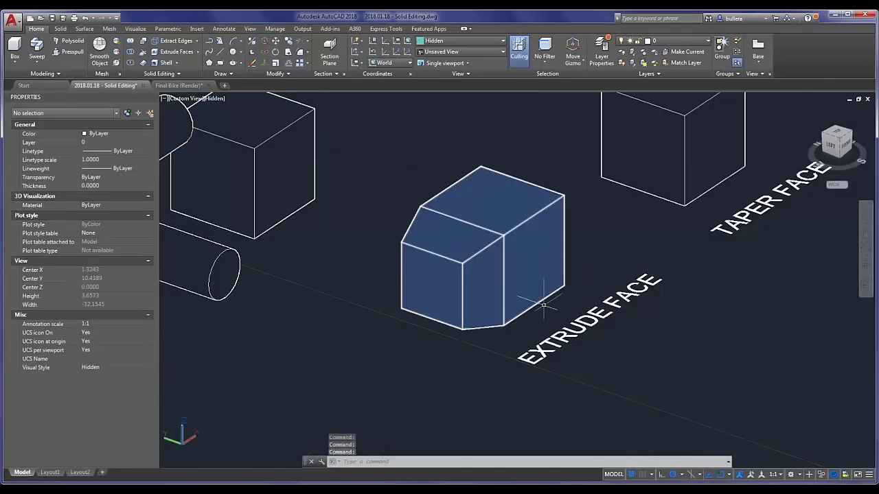
Step: Undo the tapered face extrusion on the cube labelled EXTRUDE FACE
key(ctrl+z)
key(ctrl+z)
key(ctrl+z)
key(ctrl+z)
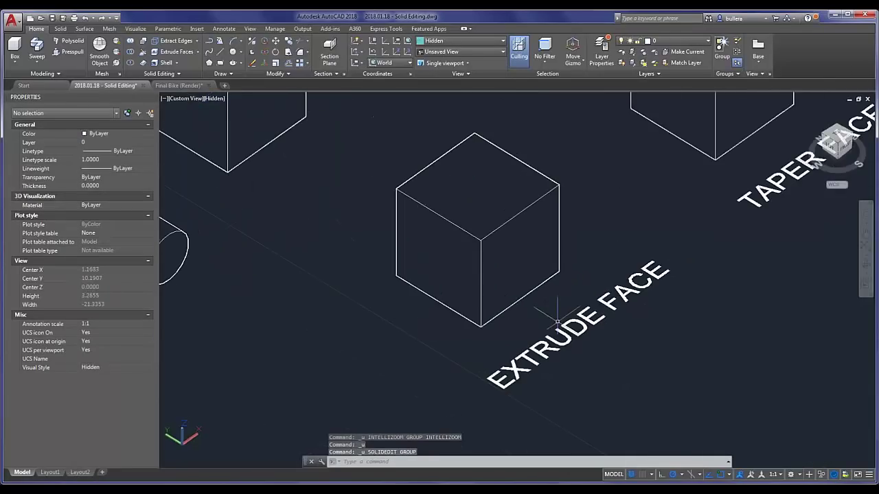
Step: Taper the front-left face of the cube labelled TAPER FACE by 15 degrees along its vertical front edge, from the lower corner upward
middle_drag(606, 272, 511, 289)
scroll(508, 290, up, 2)
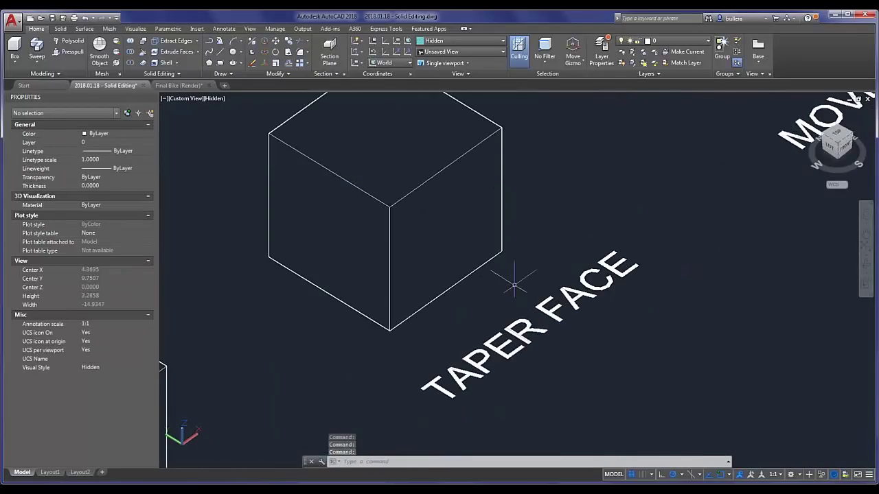
scroll(508, 293, down, 2)
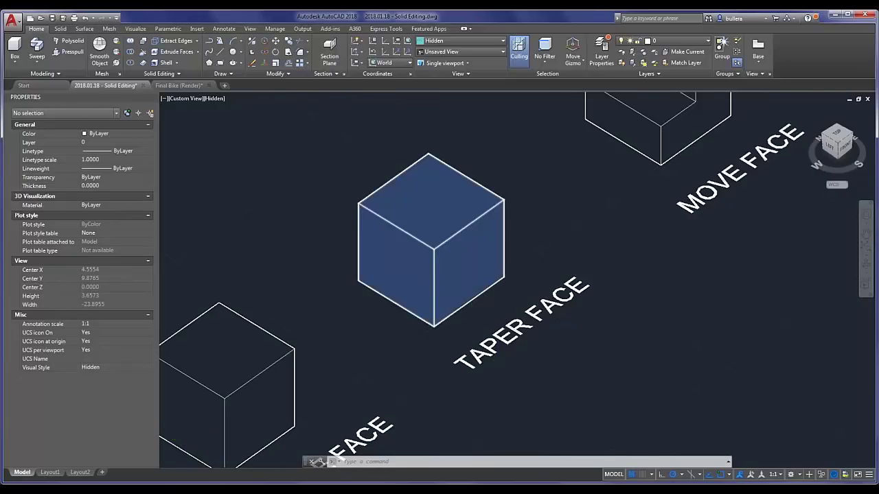
scroll(469, 316, up, 3)
scroll(569, 300, down, 3)
scroll(472, 276, up, 1)
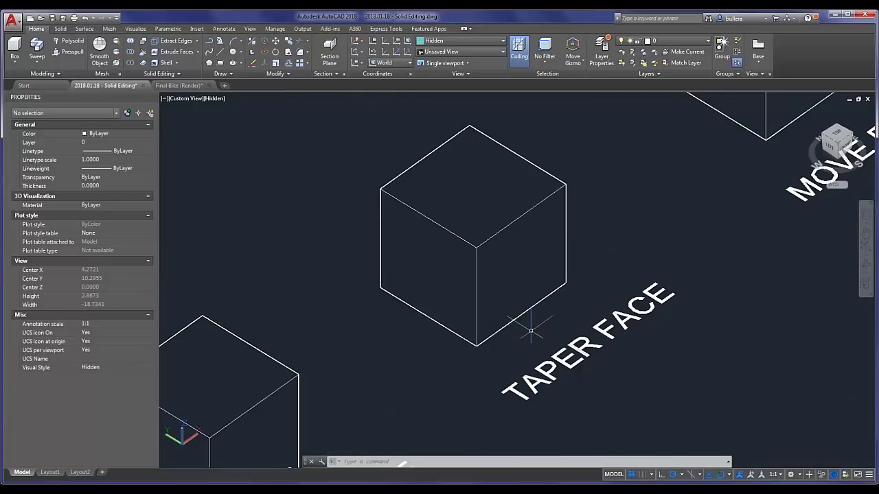
click(199, 52)
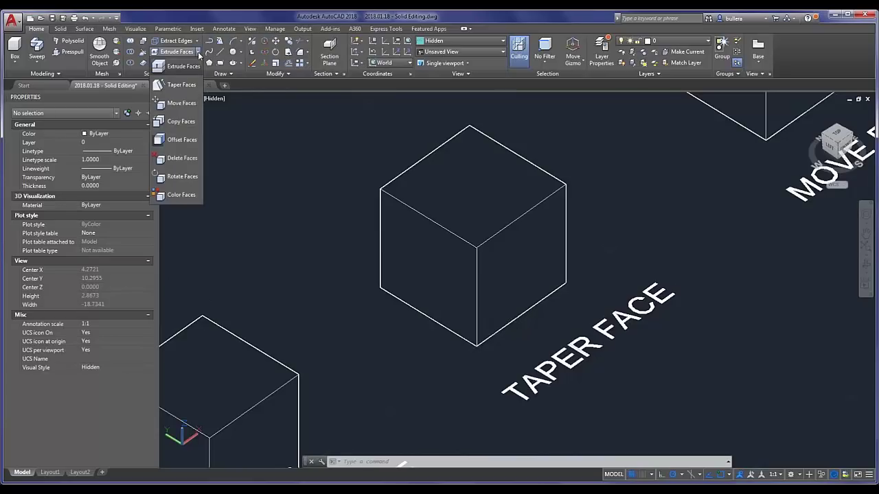
click(205, 99)
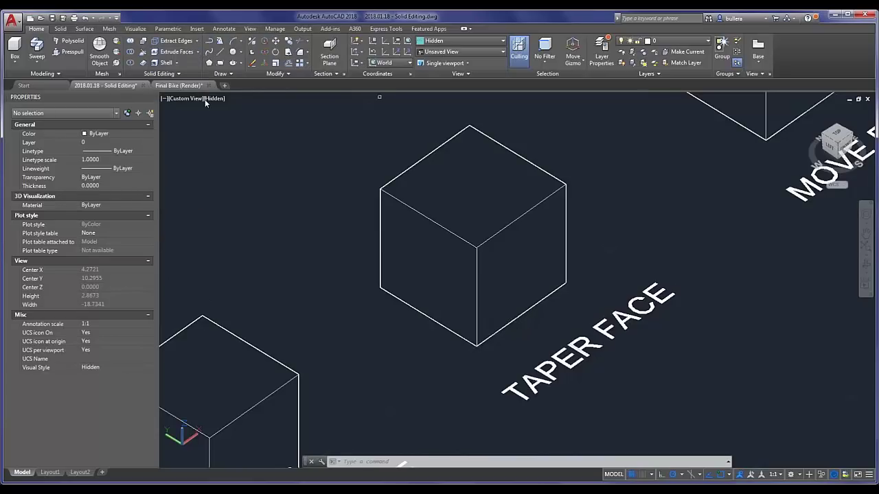
click(431, 279)
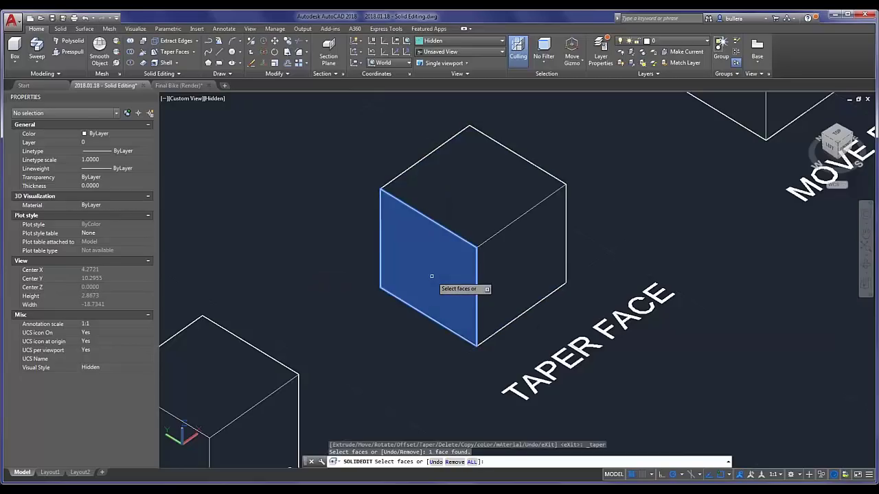
key(Return)
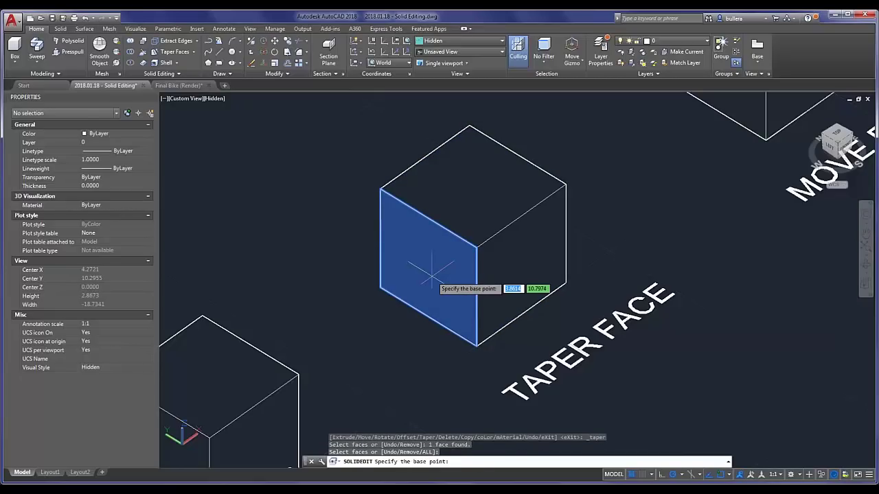
scroll(497, 336, up, 3)
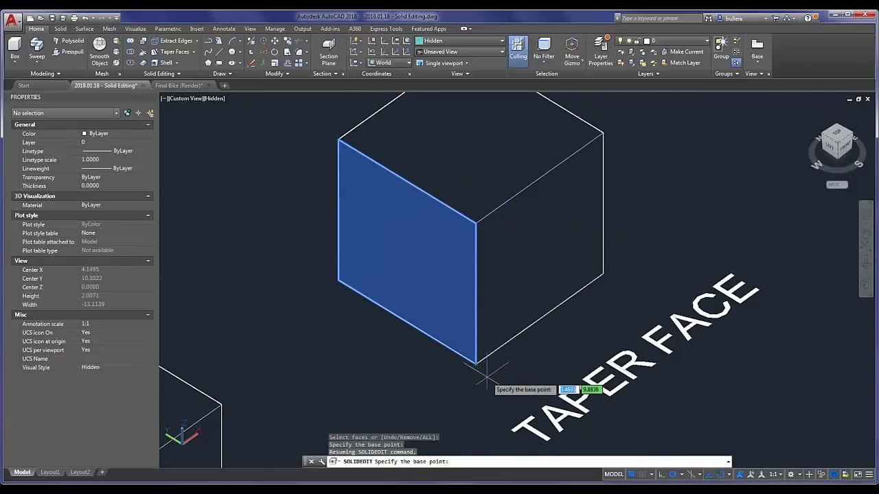
scroll(475, 365, up, 3)
scroll(463, 371, down, 3)
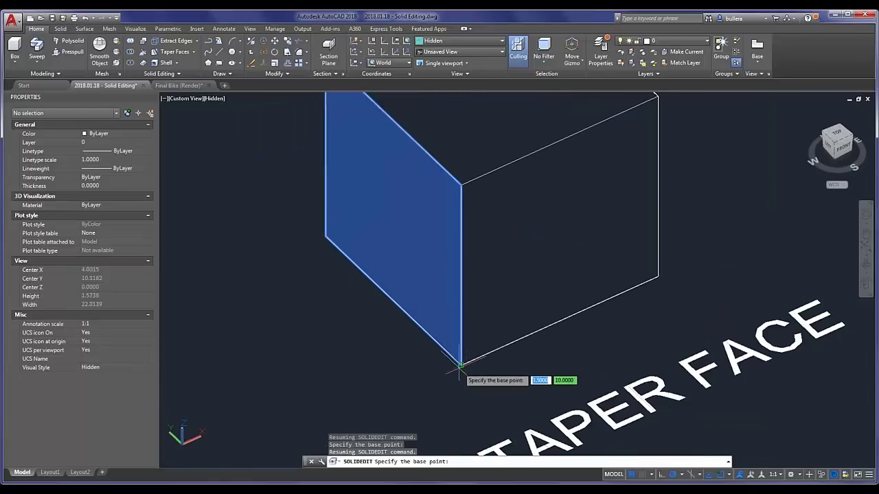
click(463, 368)
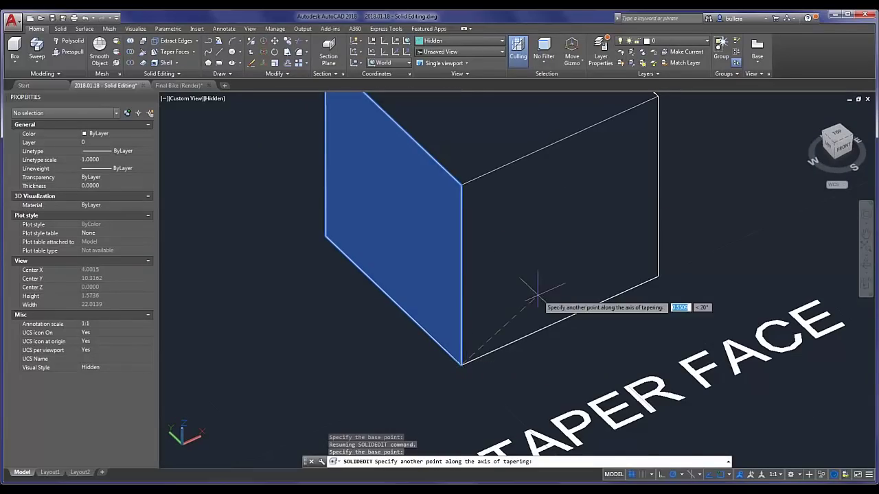
click(460, 186)
text(15)
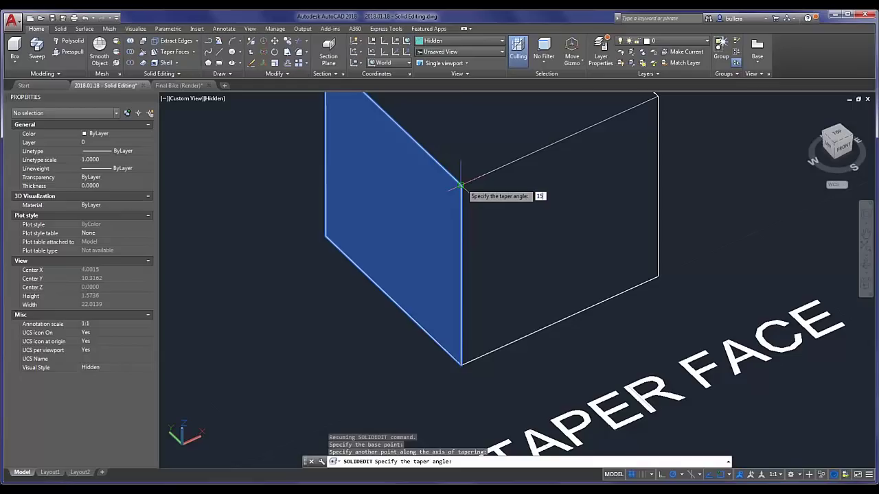
key(Return)
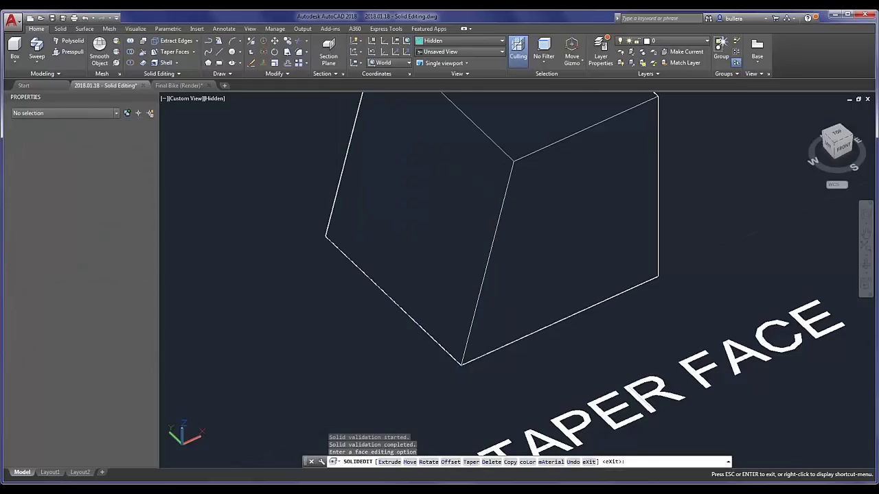
key(Escape)
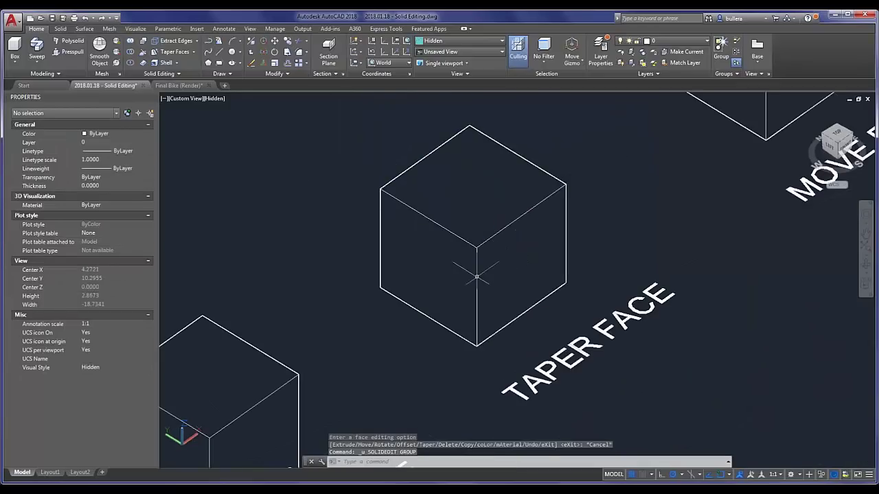
Step: Taper the TAPER FACE cube's front-left face by 15 degrees along its upper edge, from the rear-left corner to the front corner
scroll(471, 270, up, 2)
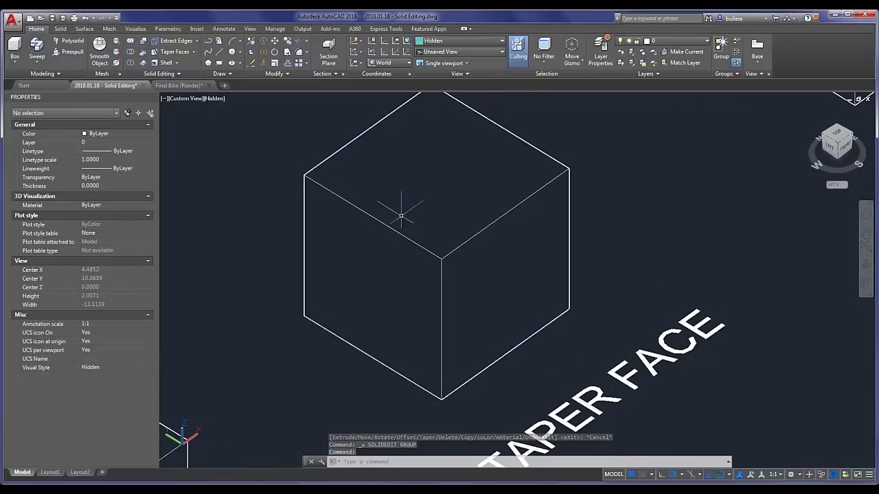
click(169, 52)
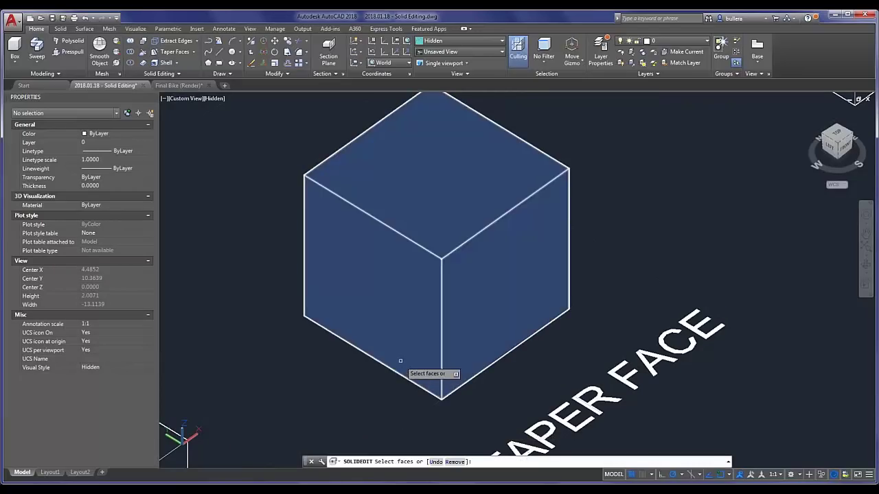
click(357, 308)
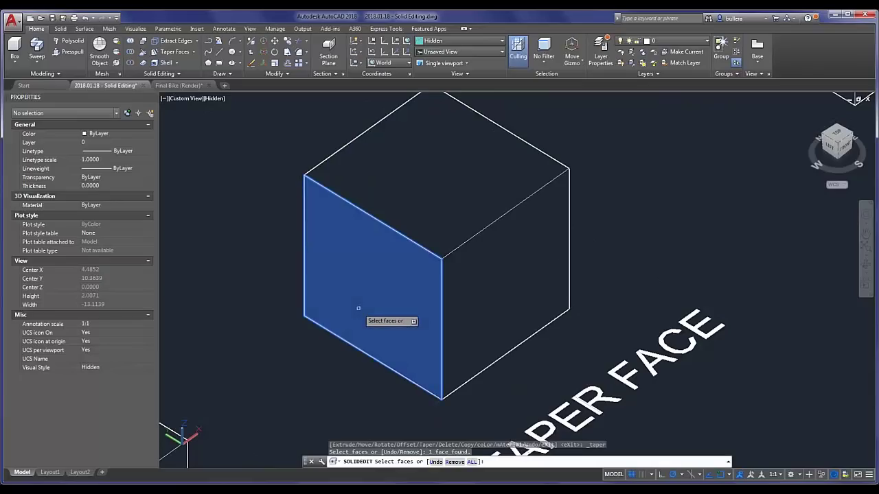
key(Return)
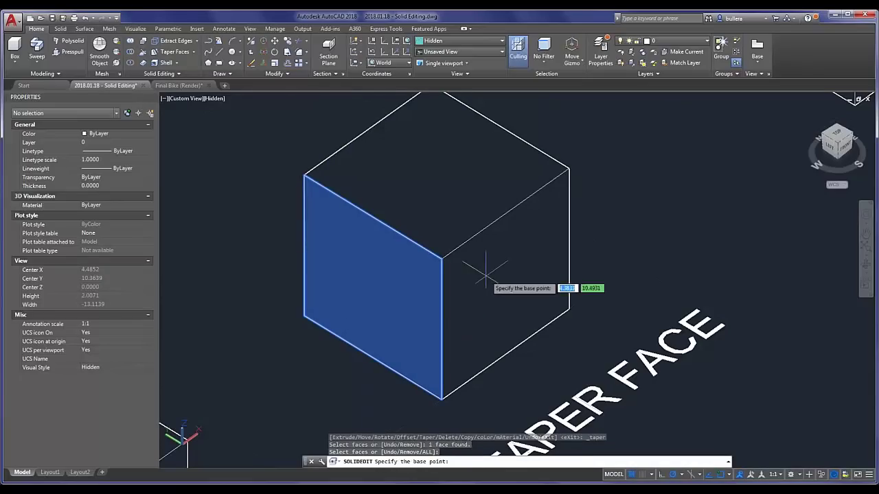
click(304, 176)
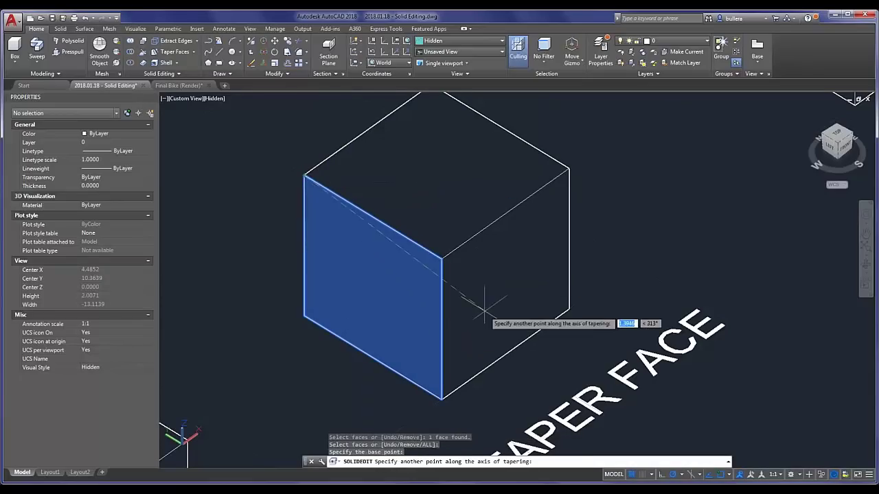
click(441, 259)
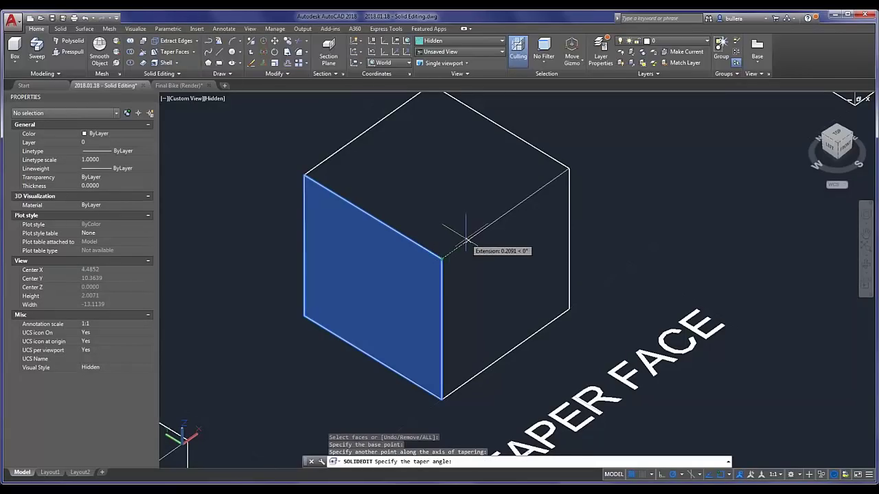
text(30)
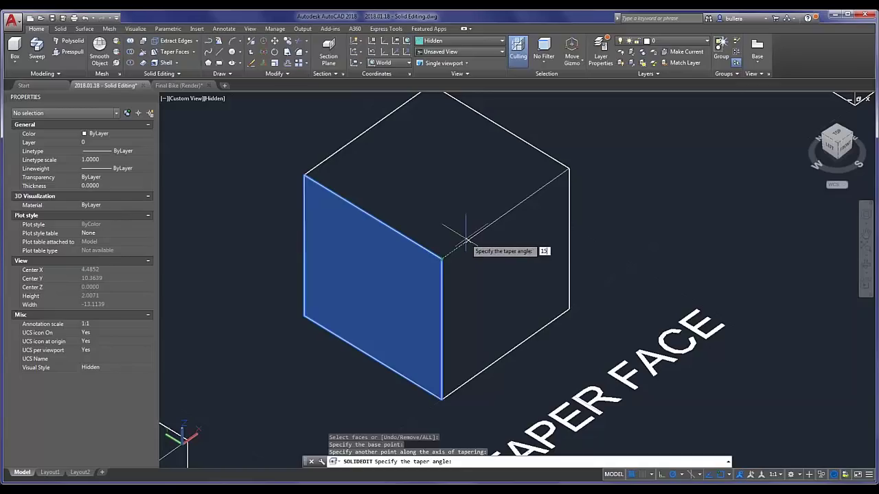
key(Return)
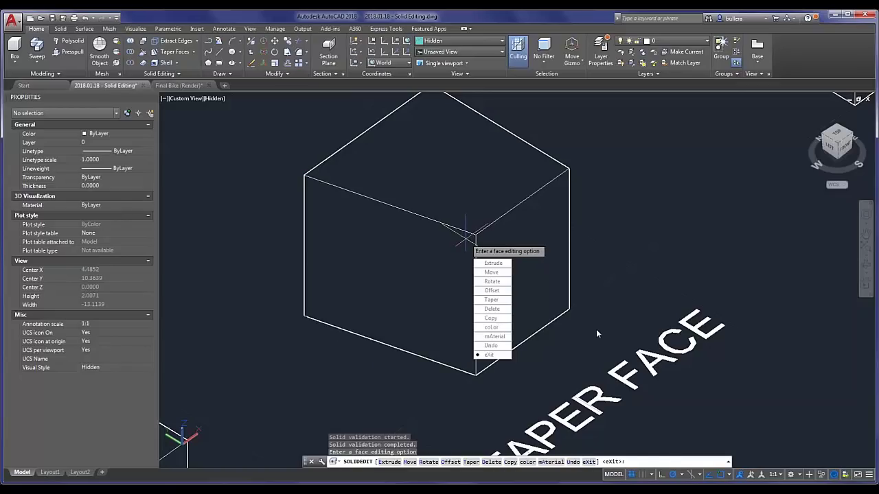
key(Escape)
key(Escape)
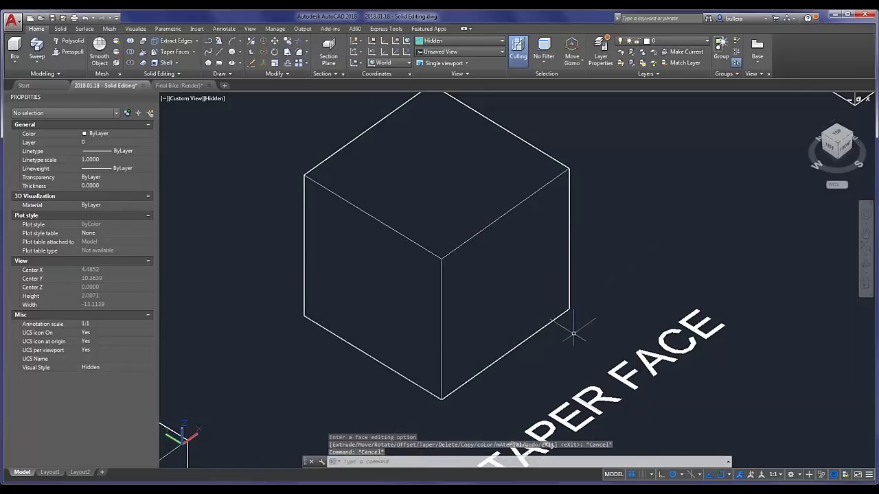
Step: Move the lower front-left face of the MOVE FACE solid outward by the upper block's depth, using its upper back and front corners as displacement points
scroll(573, 334, down, 3)
middle_drag(648, 275, 472, 318)
scroll(471, 318, up, 2)
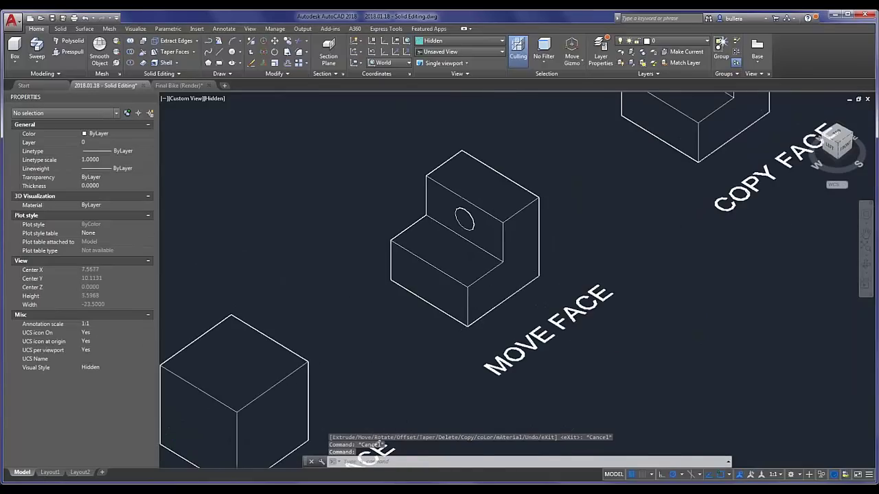
scroll(520, 304, up, 3)
scroll(520, 304, down, 5)
scroll(506, 314, up, 3)
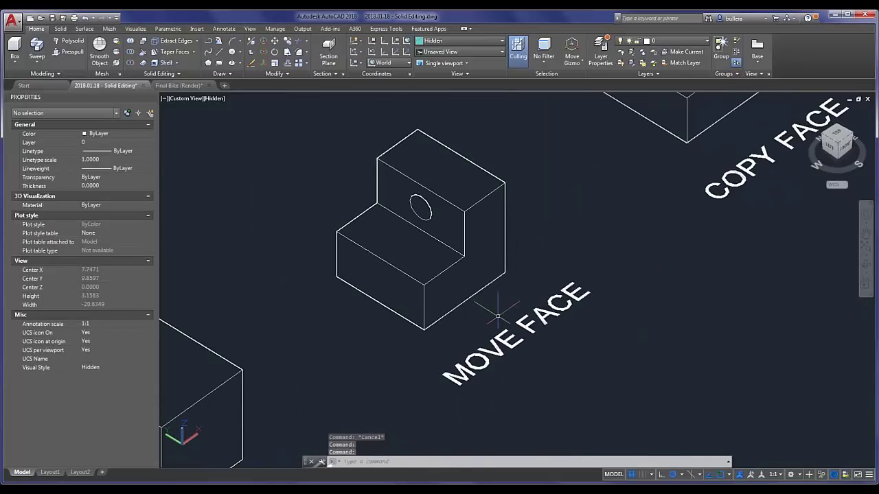
click(194, 51)
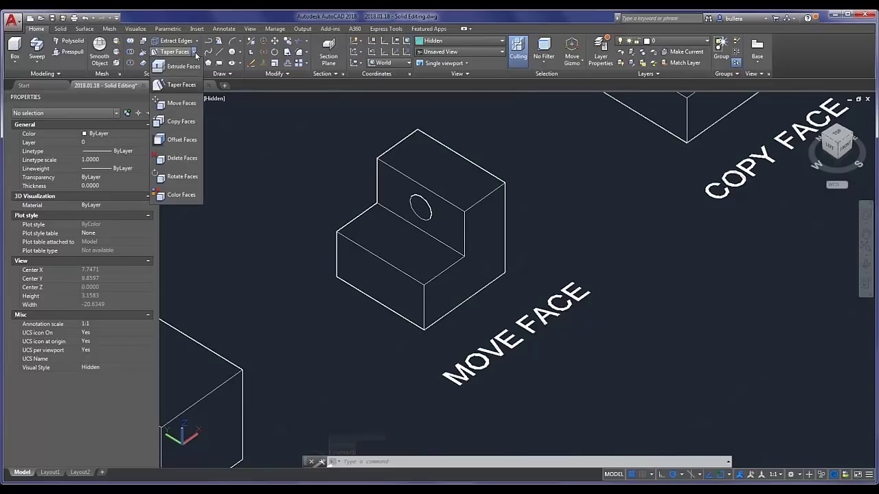
click(182, 104)
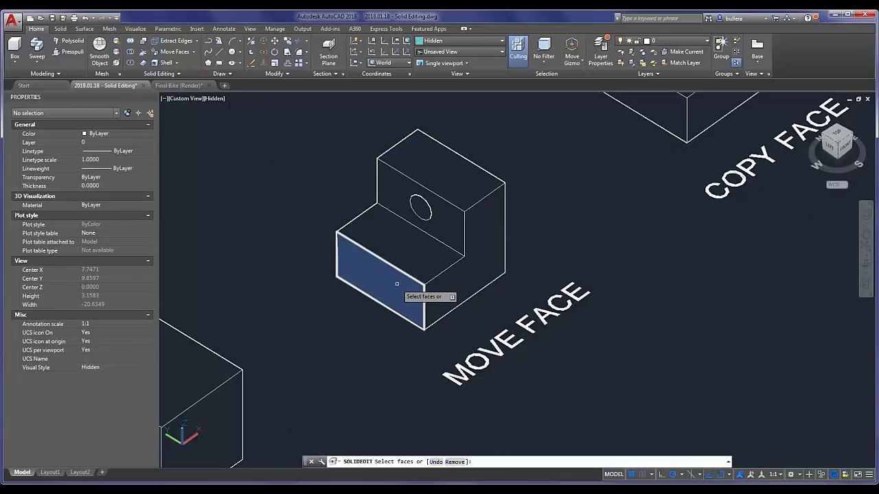
click(385, 282)
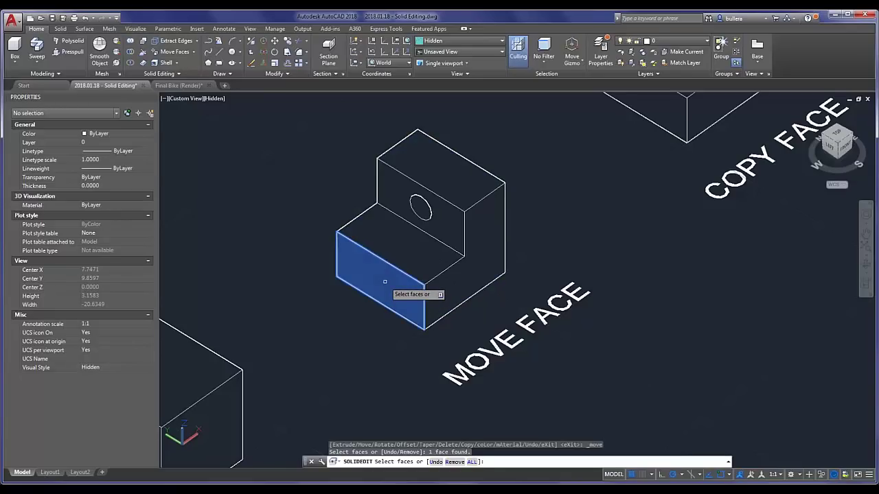
key(Return)
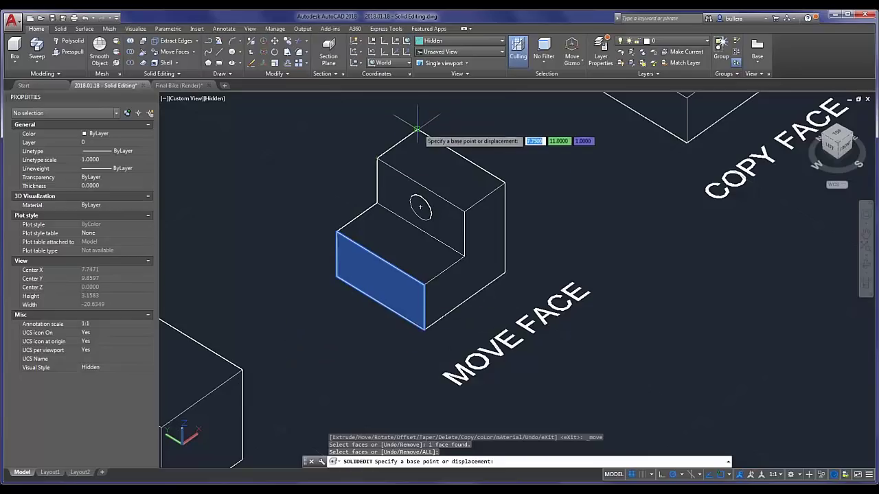
click(377, 158)
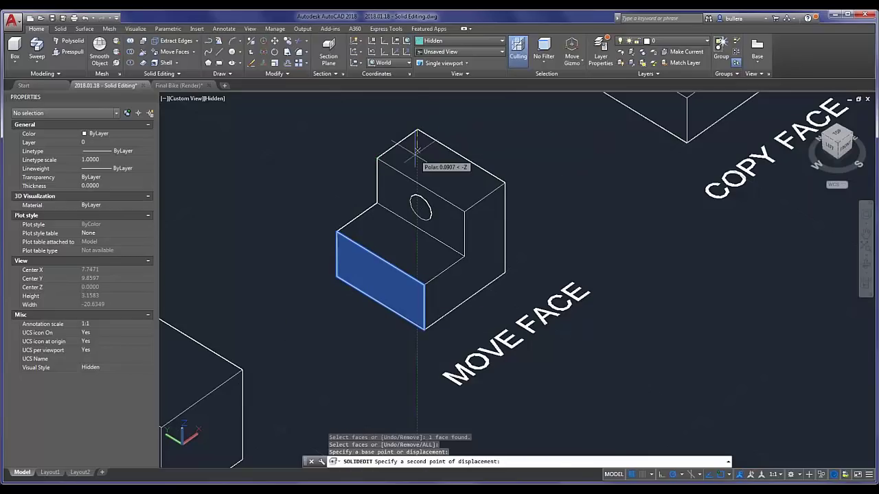
key(Return)
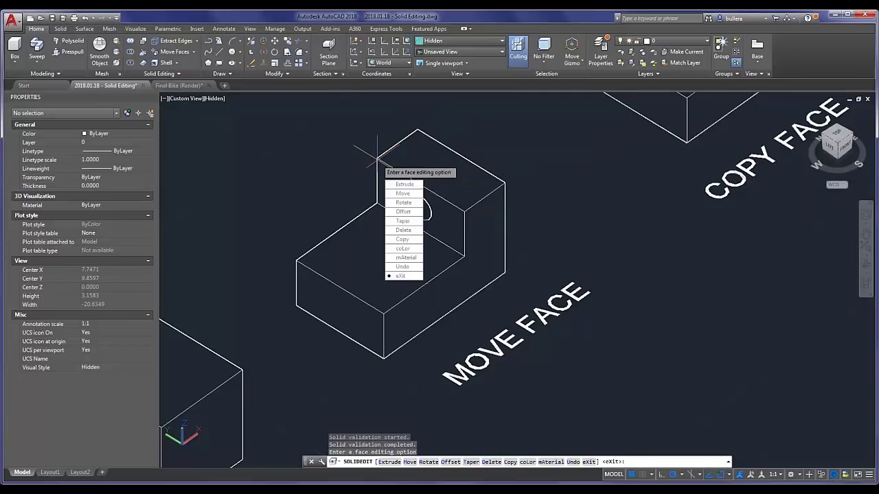
key(Return)
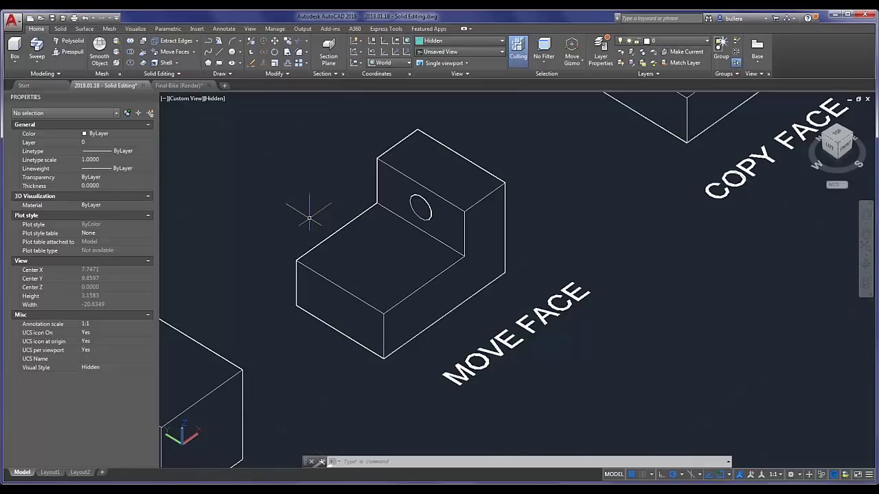
Step: Undo the face move on the solid labelled MOVE FACE and go to the solid labelled COPY FACE
key(ctrl+z)
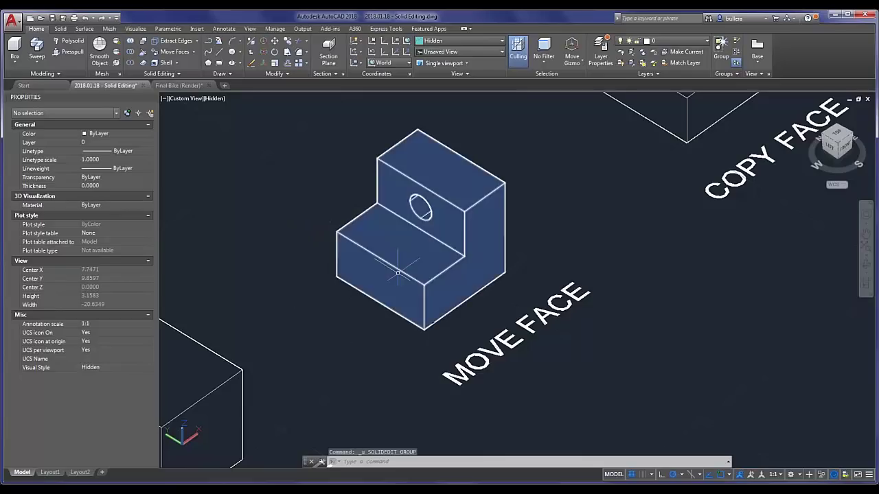
scroll(510, 300, up, 3)
middle_drag(510, 301, 423, 389)
scroll(474, 280, down, 3)
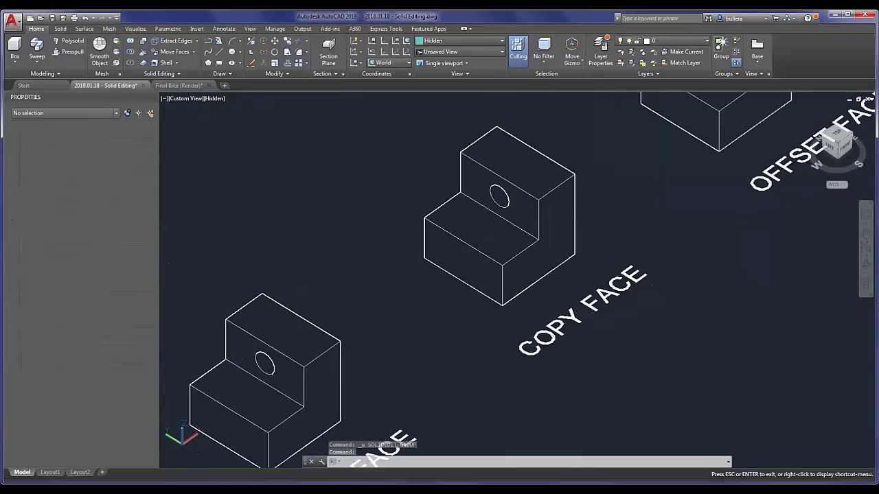
middle_drag(474, 279, 387, 354)
scroll(425, 345, up, 2)
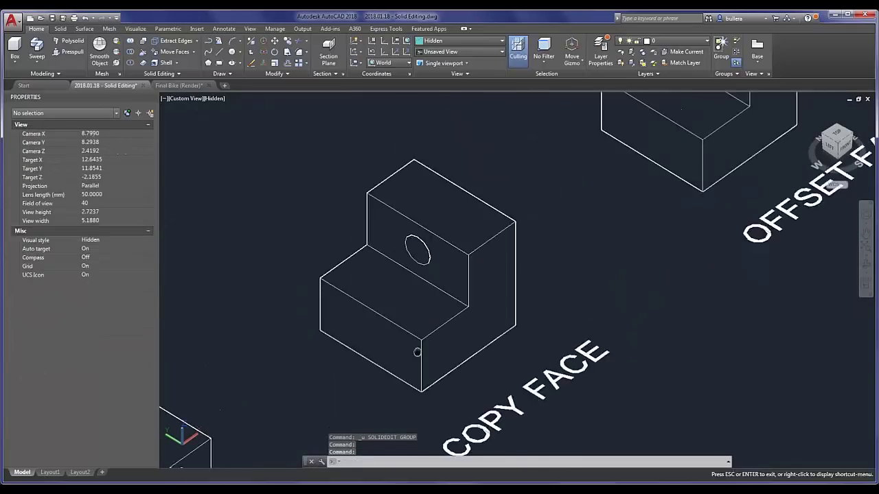
scroll(492, 294, up, 2)
scroll(560, 278, down, 3)
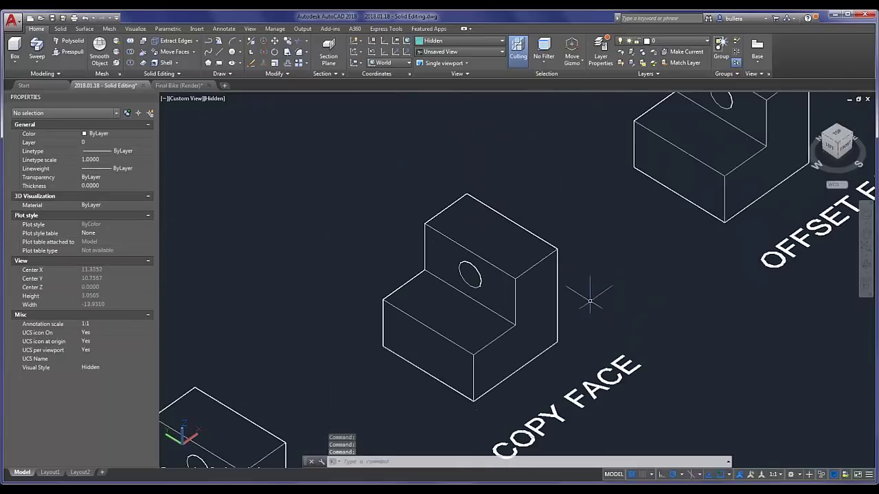
scroll(615, 280, up, 1)
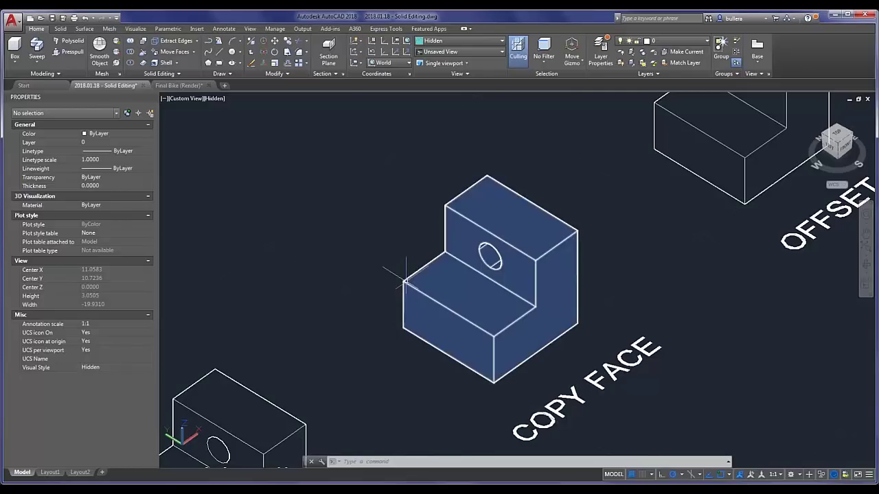
scroll(381, 254, up, 2)
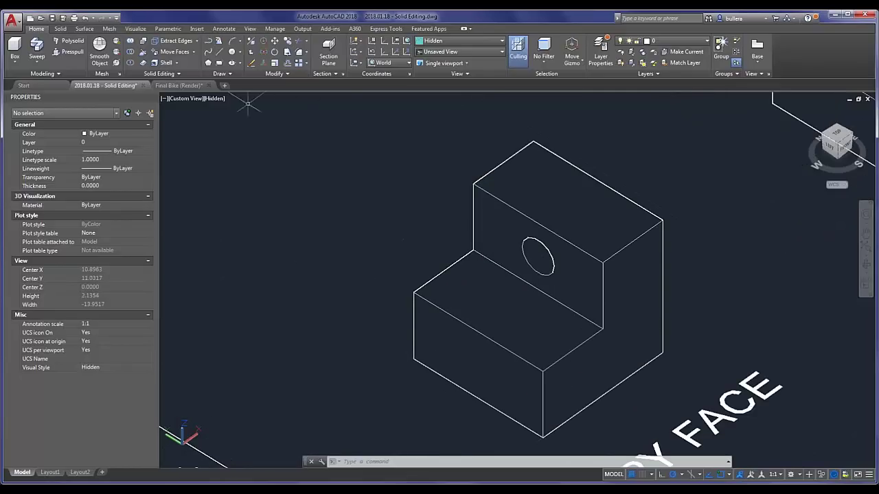
click(194, 51)
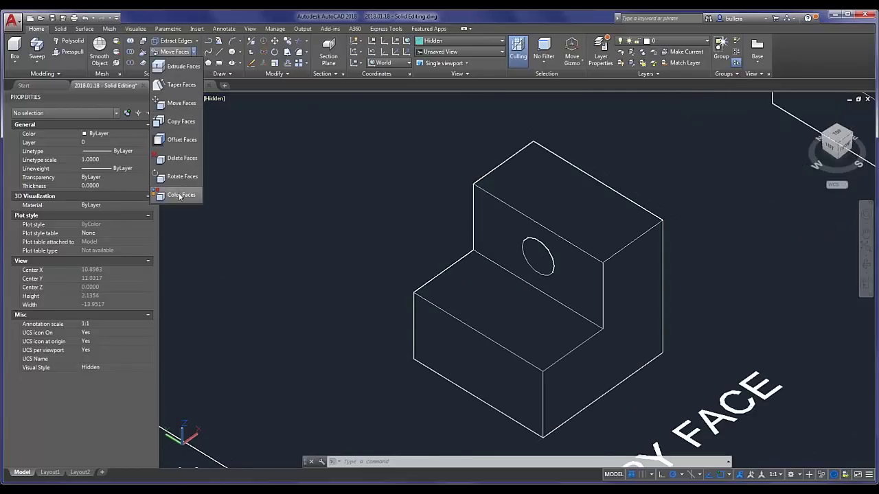
click(180, 122)
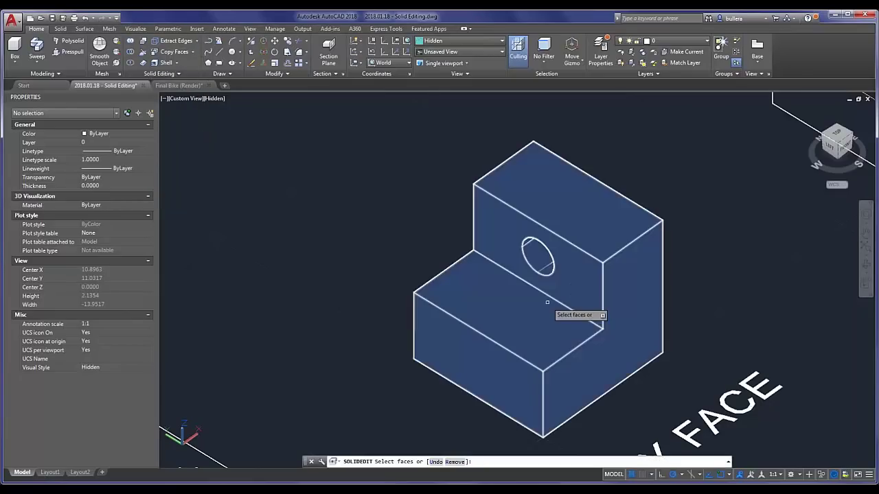
key(Escape)
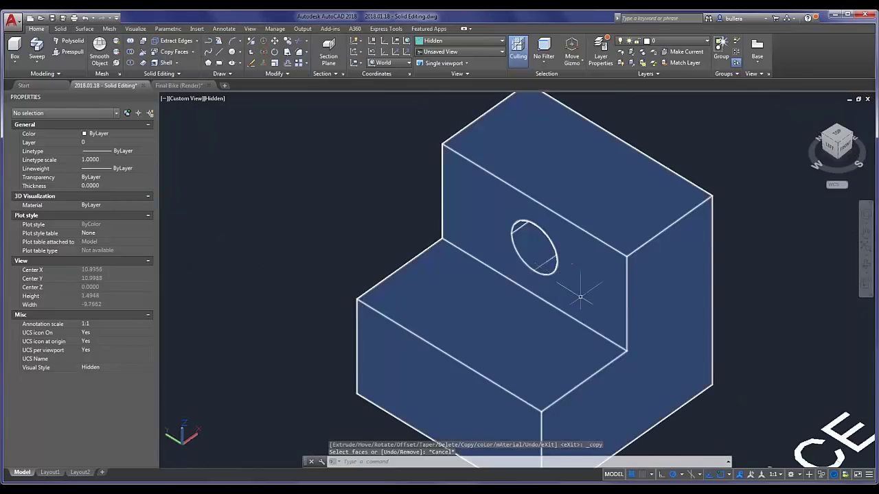
shift+middle_drag(549, 275, 594, 227)
key(Escape)
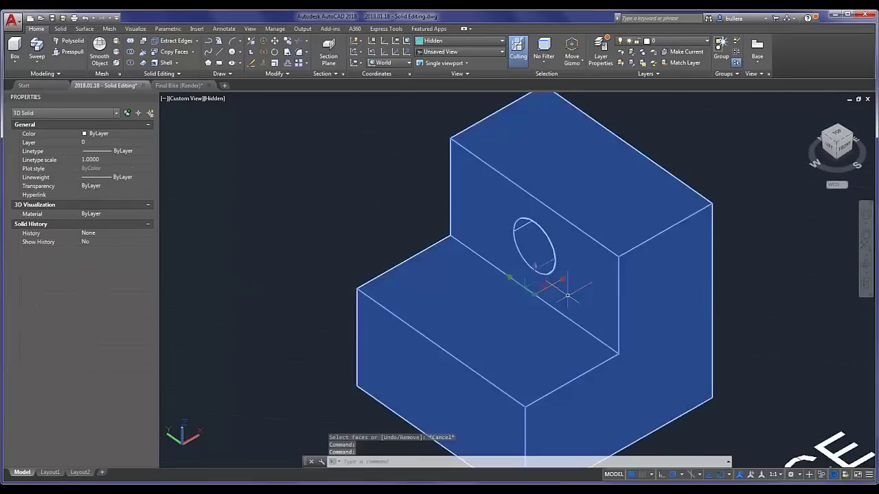
scroll(539, 268, down, 5)
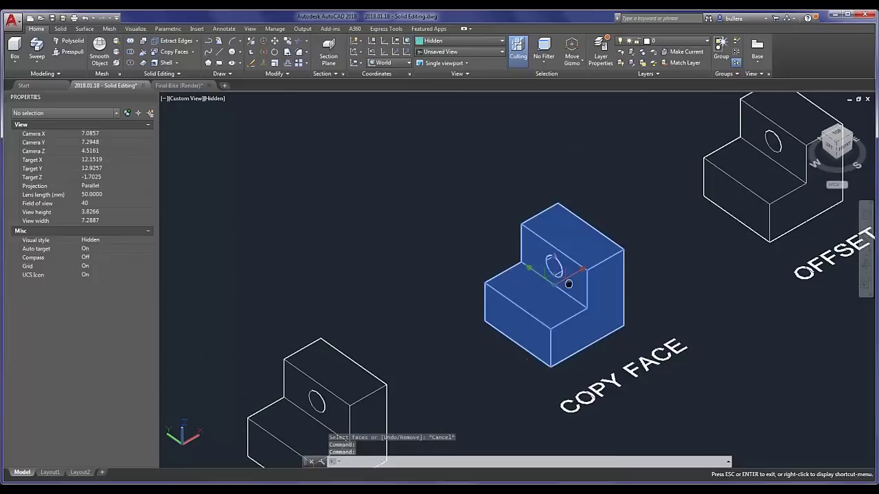
Step: Copy the upper front-left face and the hole's cylindrical face of the COPY FACE solid into the empty space beside the solid
click(174, 52)
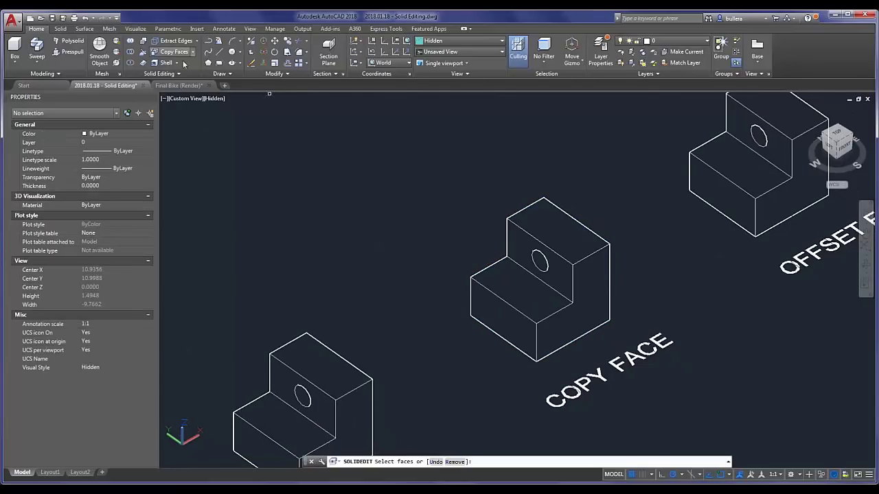
scroll(553, 278, up, 3)
click(559, 281)
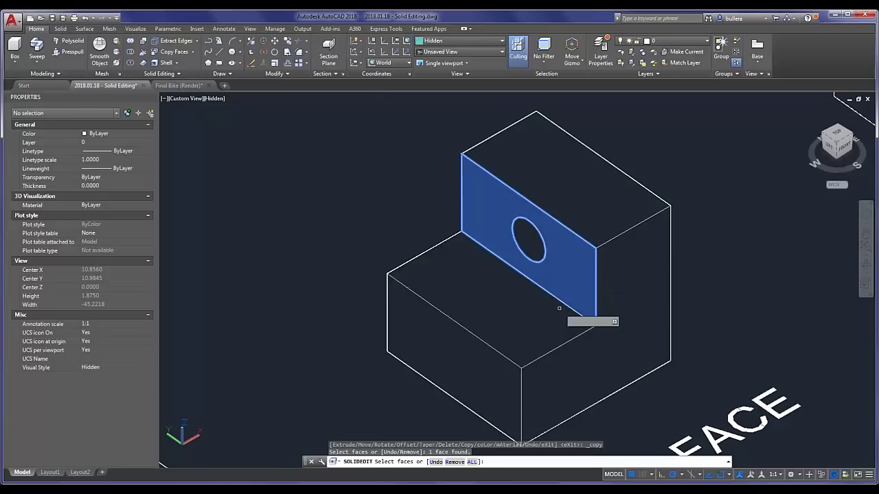
click(532, 242)
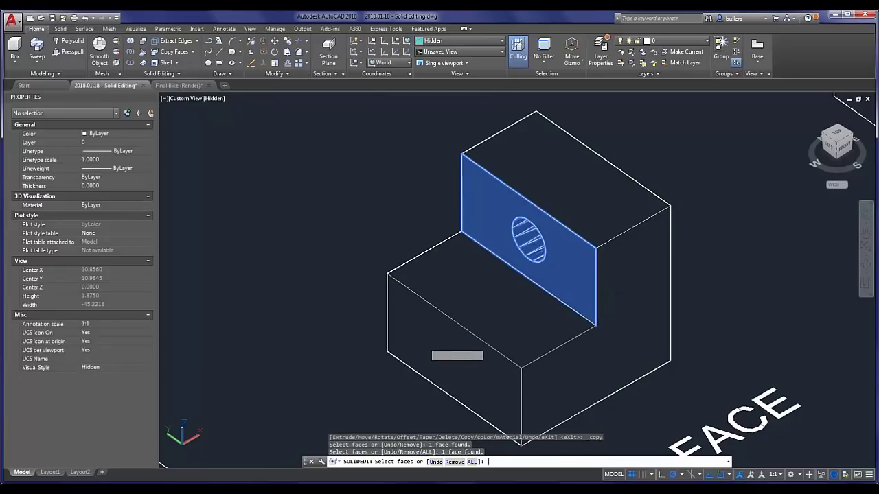
key(Return)
scroll(539, 360, down, 2)
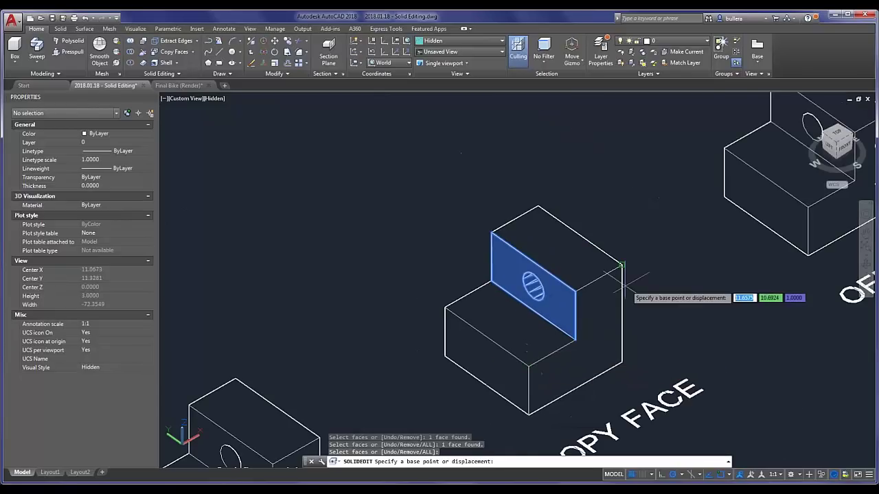
click(695, 271)
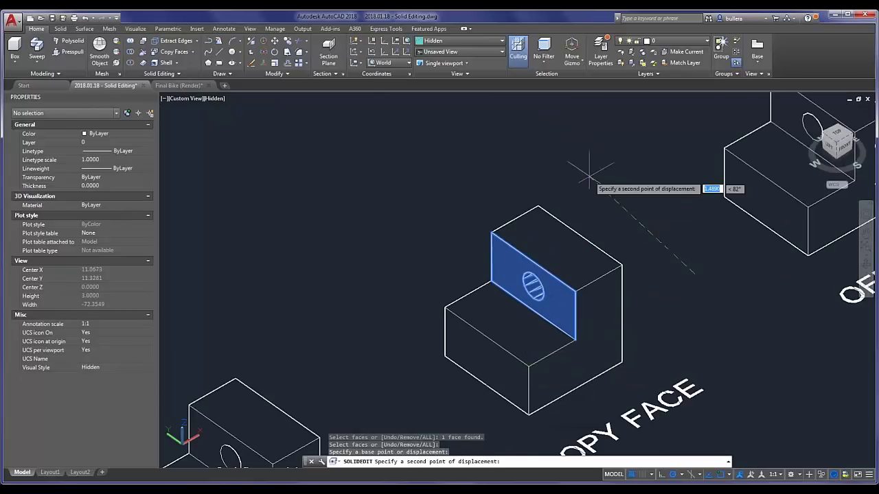
click(547, 168)
right_click(548, 171)
key(Escape)
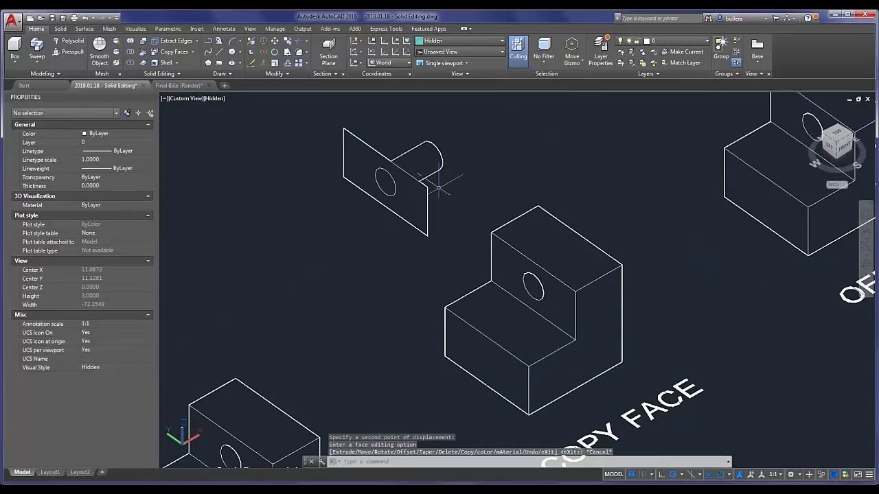
Step: Offset the lower front-left face and the L-shaped side face of the OFFSET FACE solid by a distance of 1
scroll(480, 213, up, 3)
scroll(539, 240, up, 2)
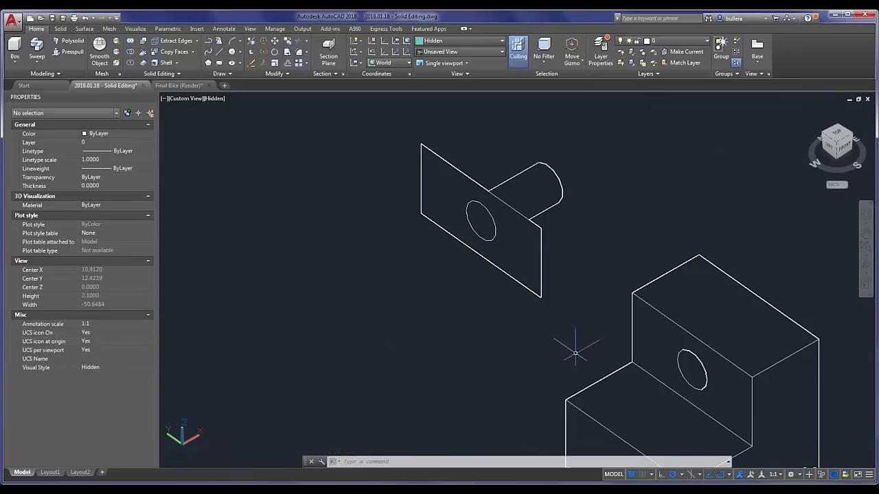
mouse_move(604, 274)
shift+middle_down()
mouse_move(444, 265)
mouse_move(432, 252)
mouse_move(598, 261)
mouse_move(601, 275)
shift+middle_up()
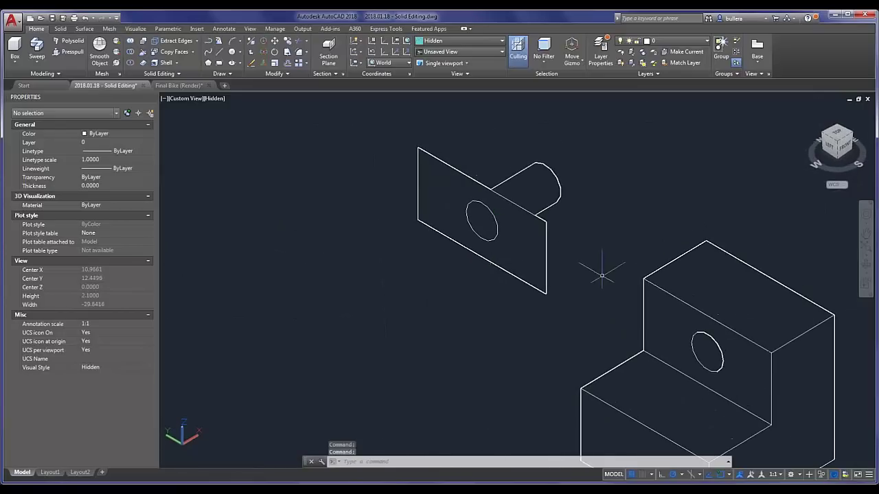
scroll(601, 275, down, 3)
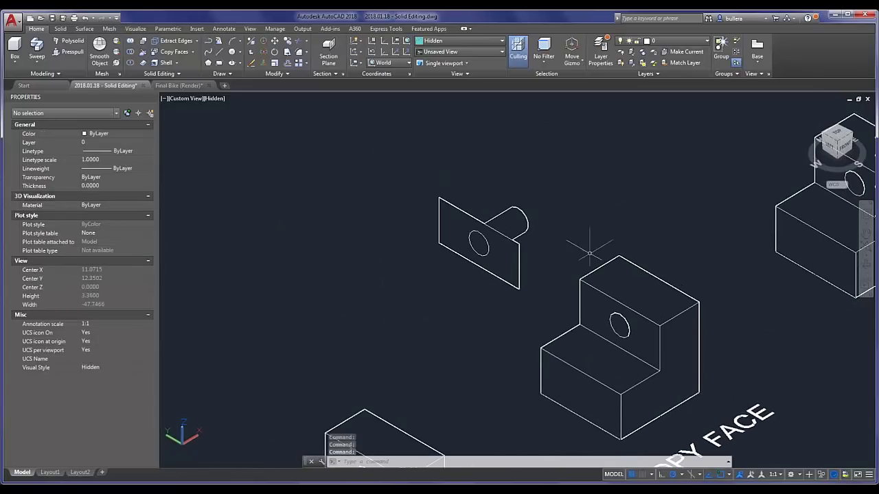
middle_drag(661, 224, 364, 255)
middle_drag(455, 304, 407, 397)
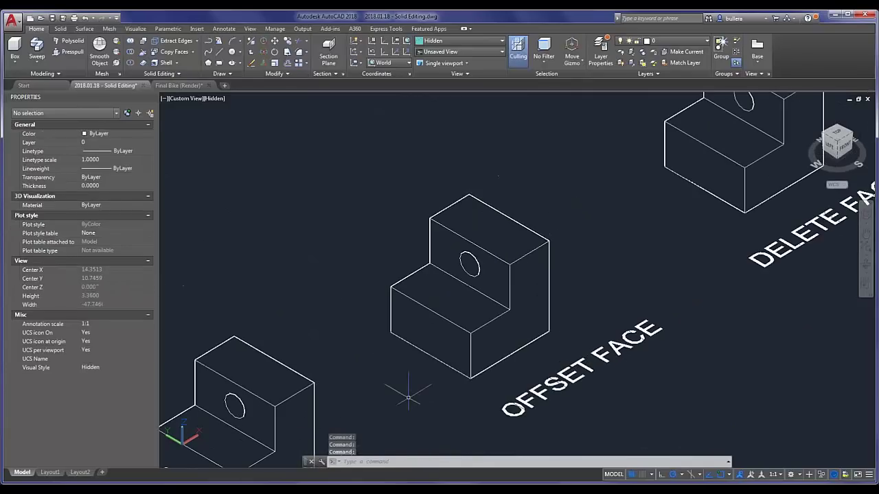
mouse_move(618, 298)
shift+middle_down()
mouse_move(677, 310)
mouse_move(630, 302)
shift+middle_up()
scroll(643, 298, up, 2)
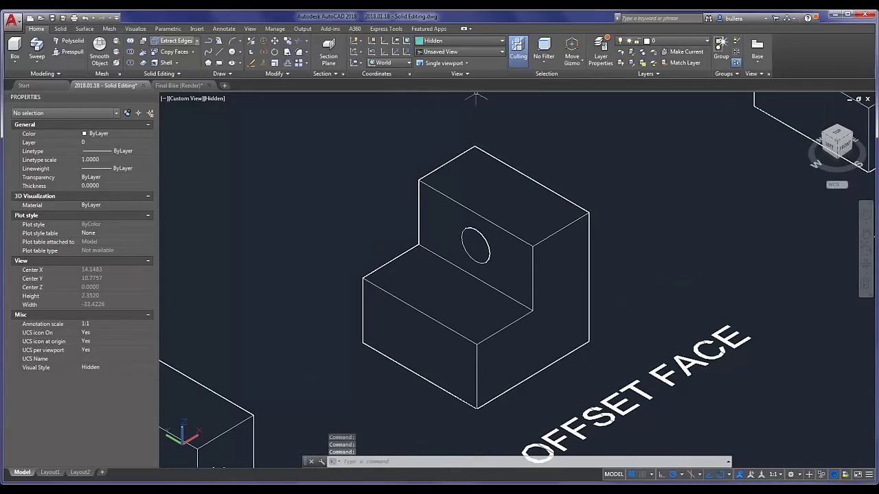
click(193, 51)
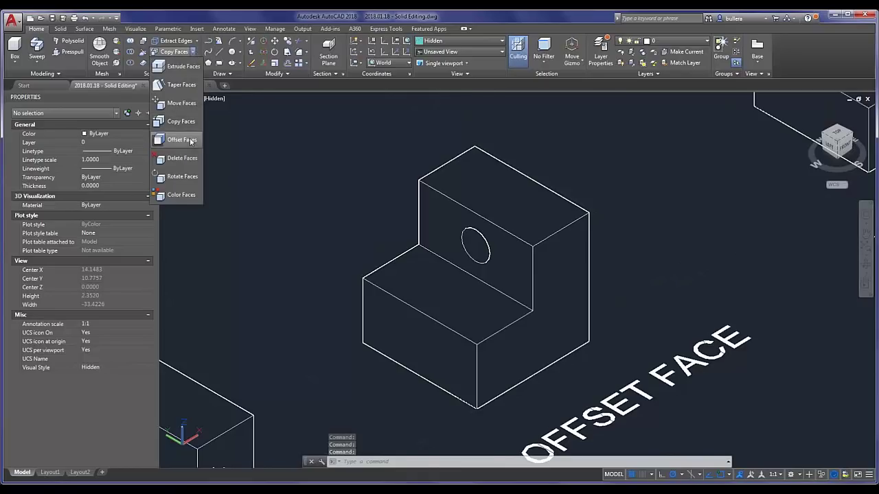
click(182, 140)
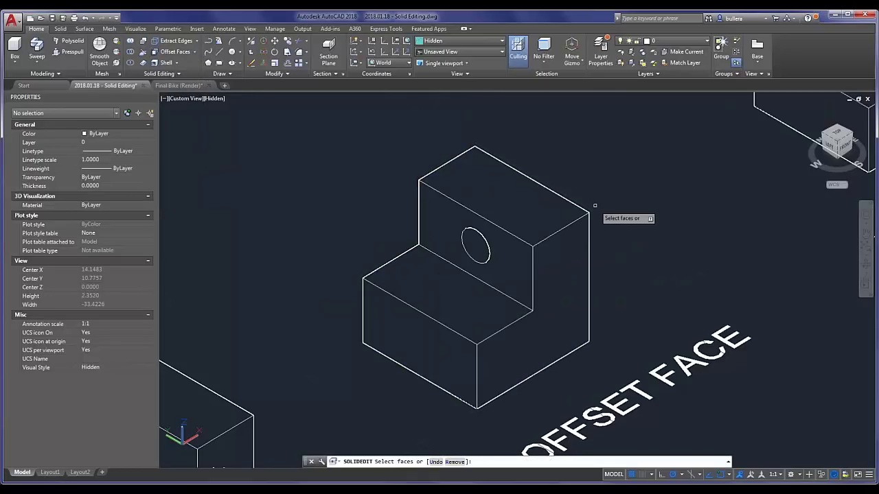
middle_drag(604, 296, 603, 247)
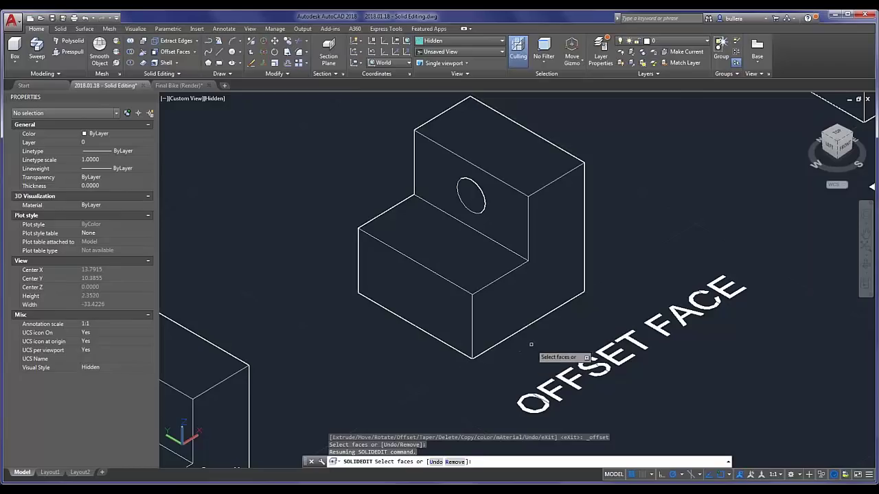
click(553, 289)
click(455, 317)
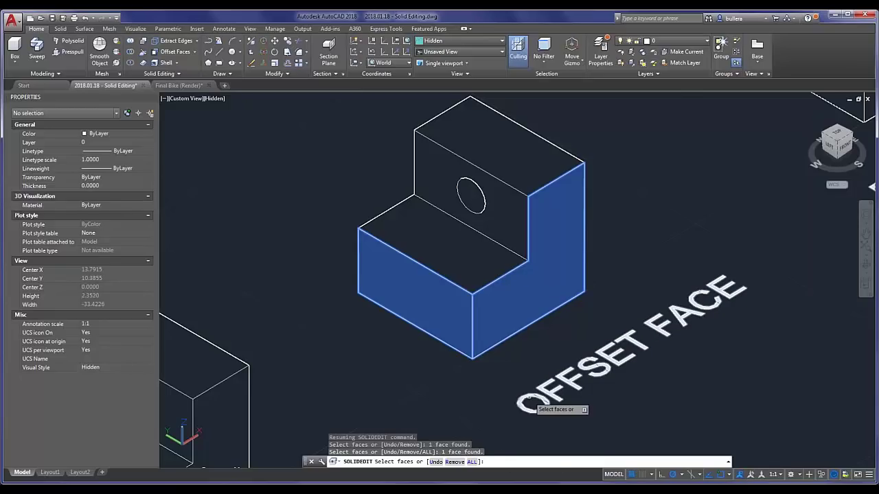
key(Return)
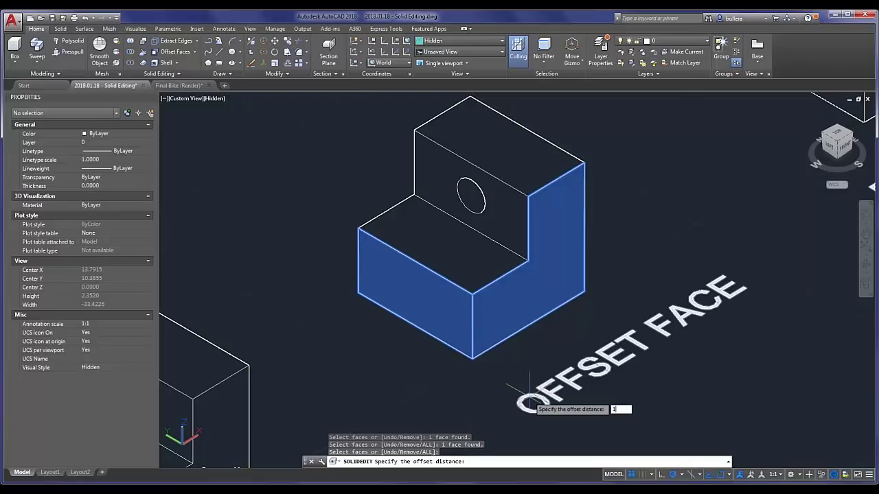
key(Return)
scroll(666, 343, down, 2)
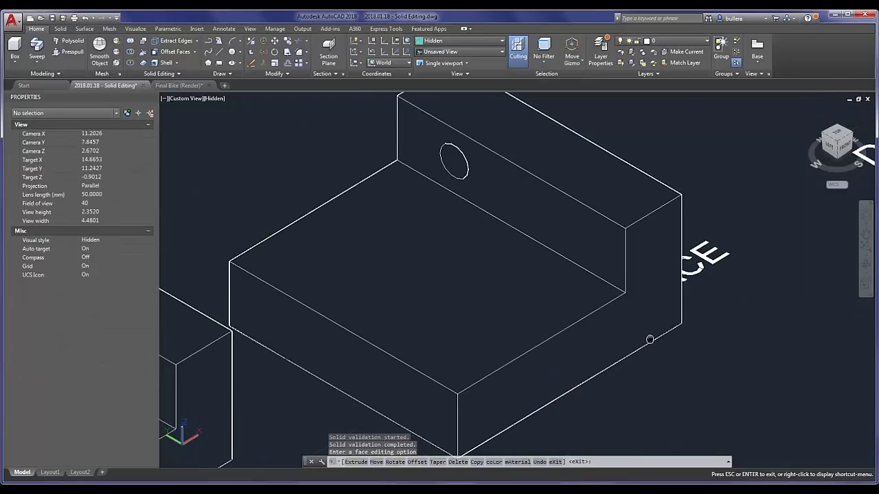
key(Escape)
Step: Undo the face offset on the solid labelled OFFSET FACE
scroll(672, 337, down, 3)
middle_drag(672, 337, 659, 335)
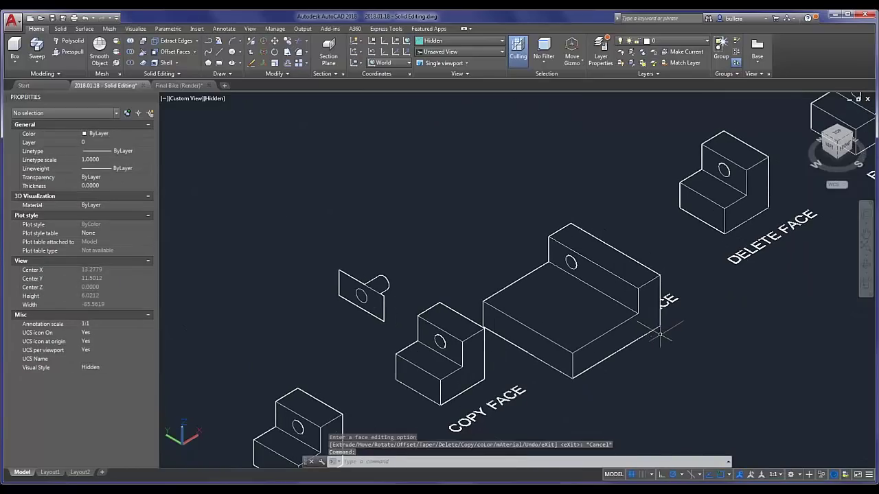
key(ctrl+z)
key(ctrl+z)
key(ctrl+z)
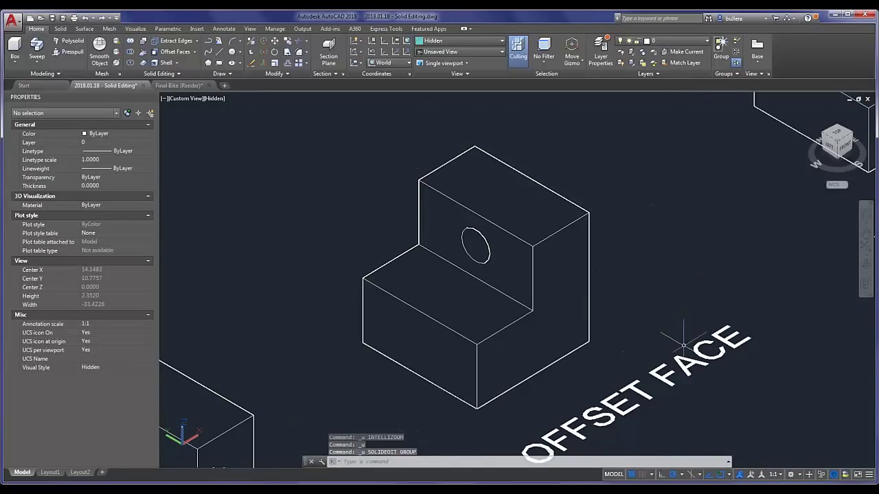
Step: Extrude the lower front-left face of the DELETE FACE solid to a height of 1 with a 15-degree taper
scroll(684, 343, down, 3)
middle_drag(693, 298, 514, 349)
scroll(508, 340, up, 2)
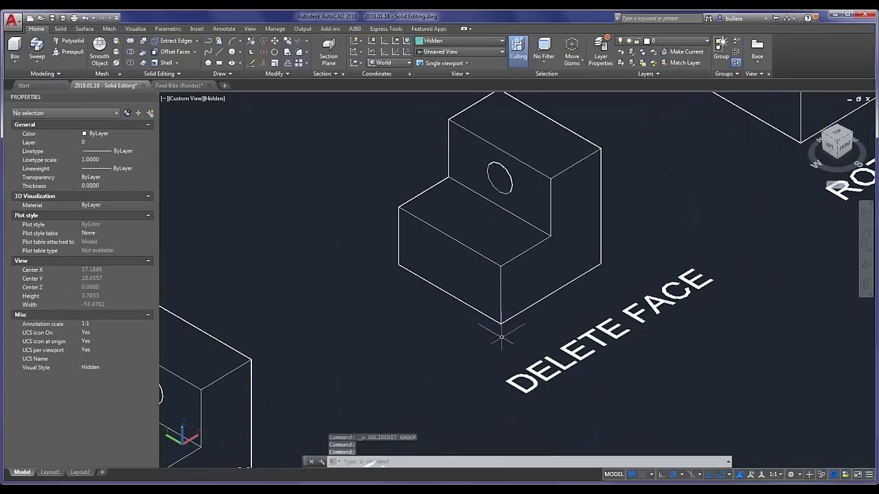
scroll(501, 337, up, 3)
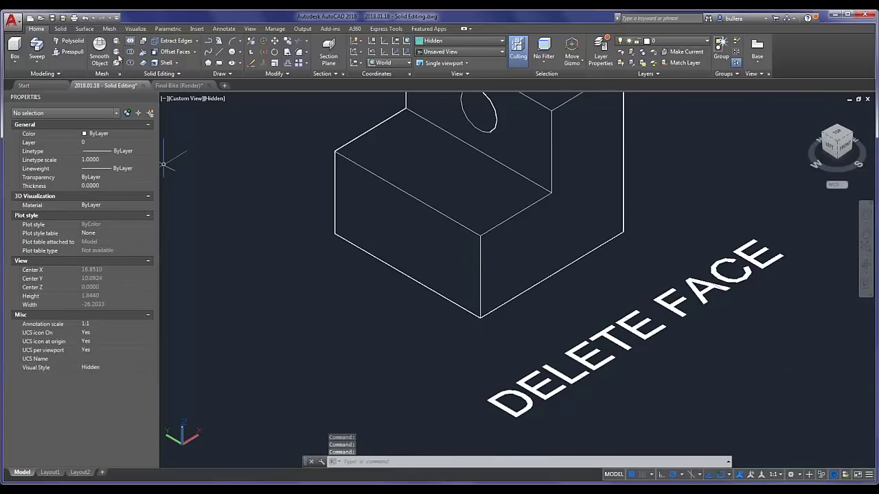
click(195, 51)
click(183, 66)
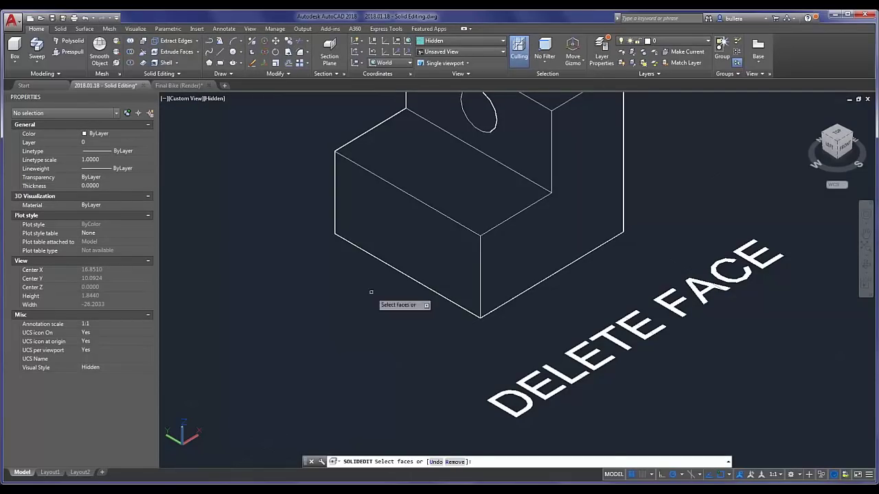
click(405, 249)
key(Return)
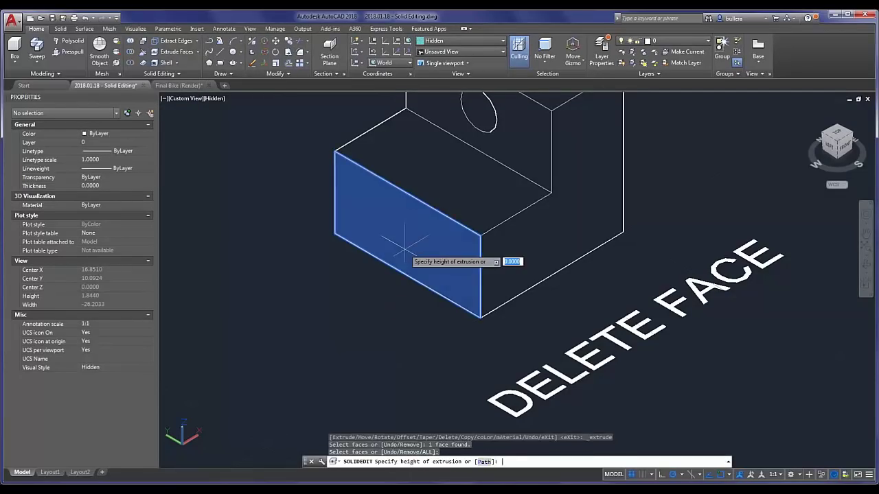
text(1)
key(Return)
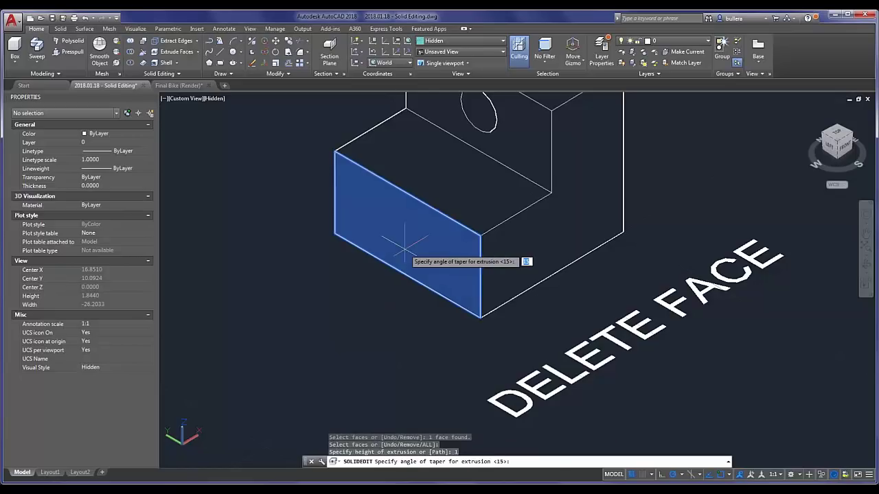
key(Return)
key(Escape)
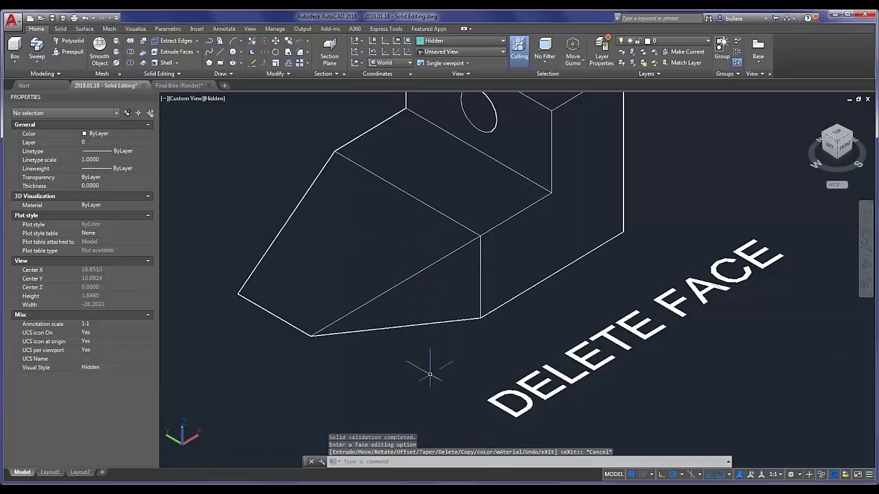
scroll(448, 363, down, 2)
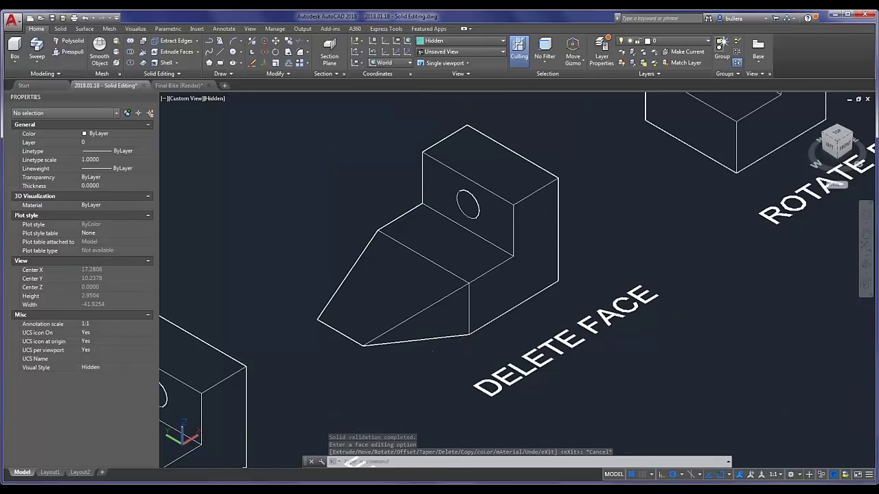
shift+middle_drag(432, 352, 427, 384)
click(427, 334)
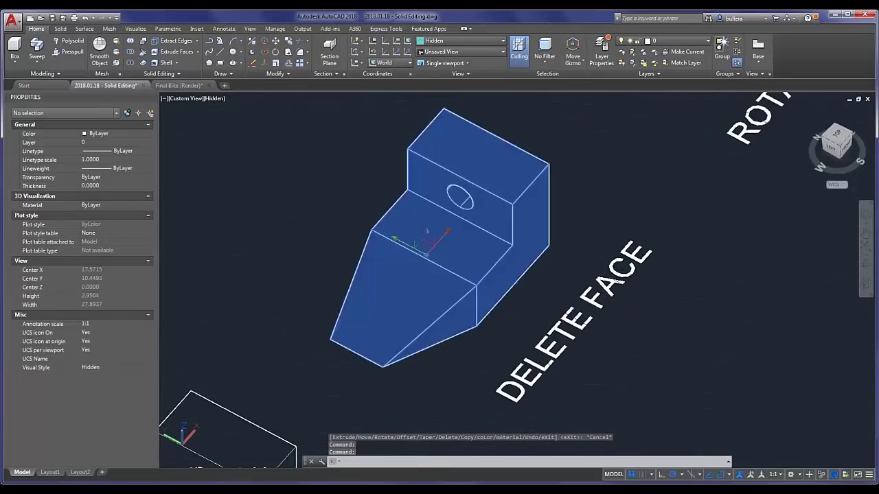
key(Escape)
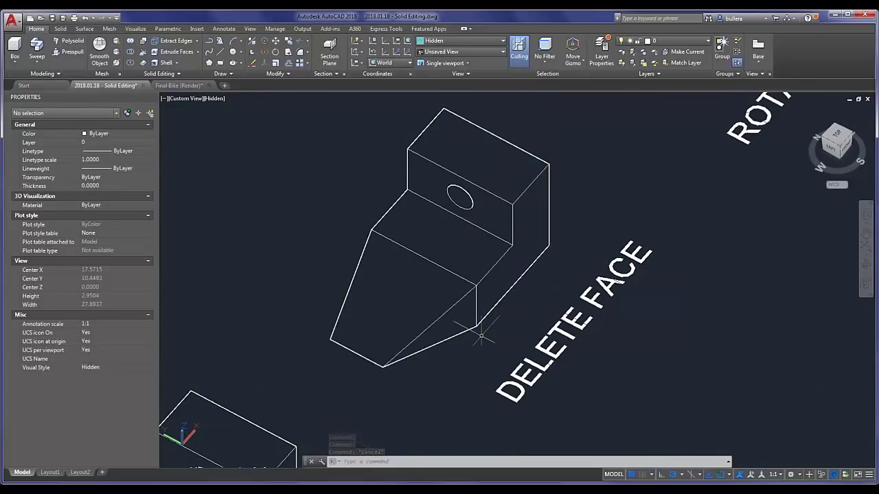
scroll(482, 336, up, 2)
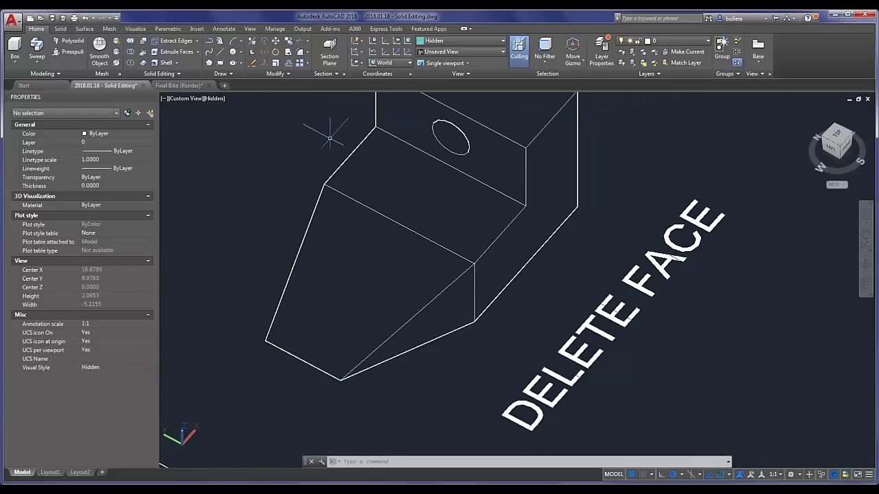
click(198, 55)
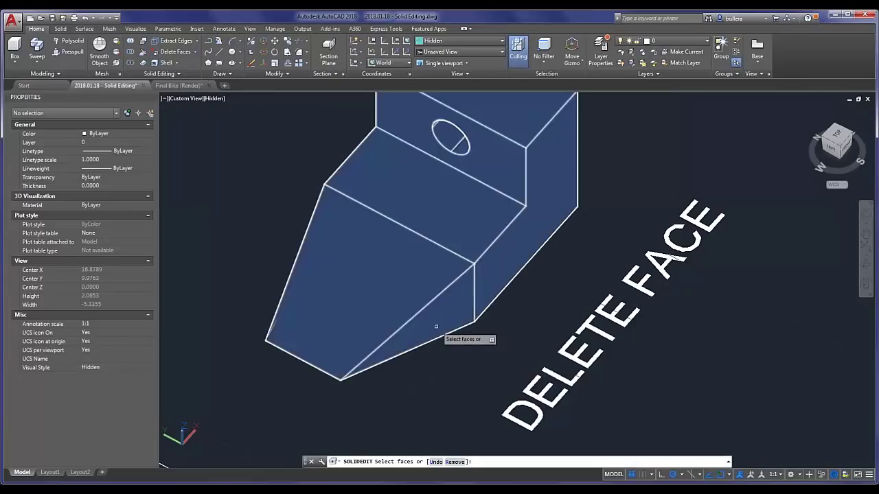
click(180, 159)
click(447, 304)
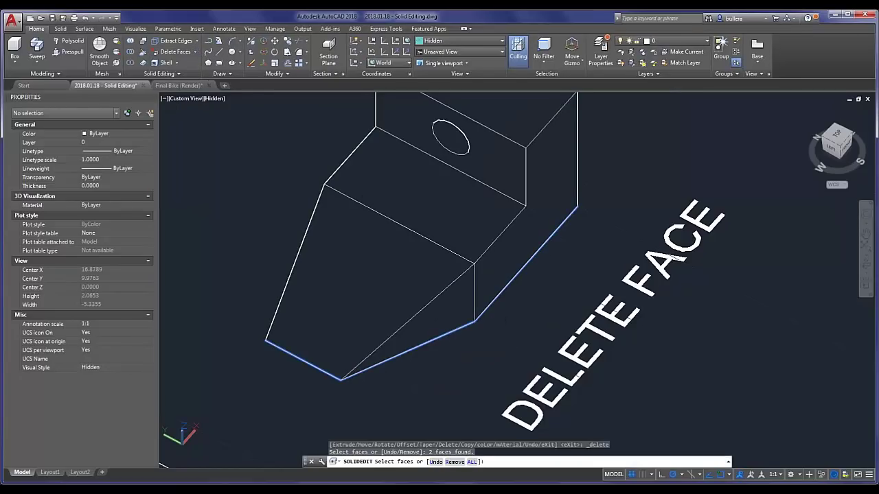
key(Escape)
Step: Delete the triangular side face of the tapered extrusion that faces the label on the DELETE FACE solid
scroll(455, 336, up, 2)
shift+middle_drag(454, 347, 449, 306)
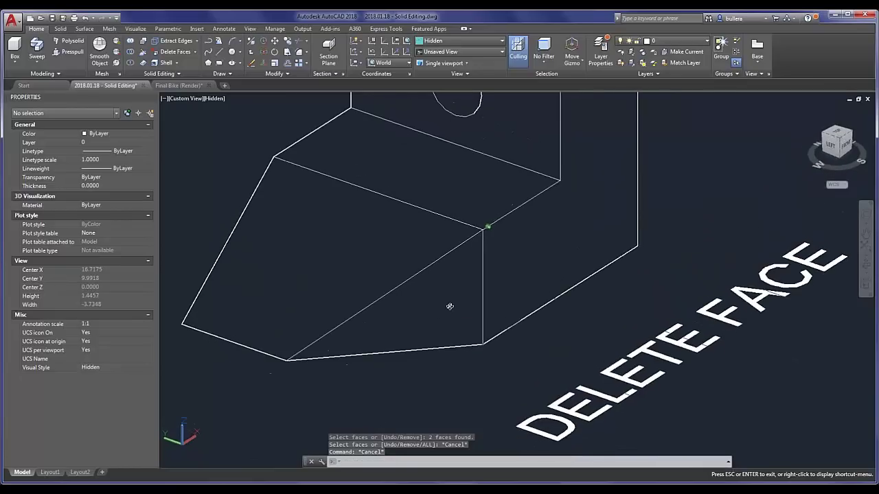
click(173, 52)
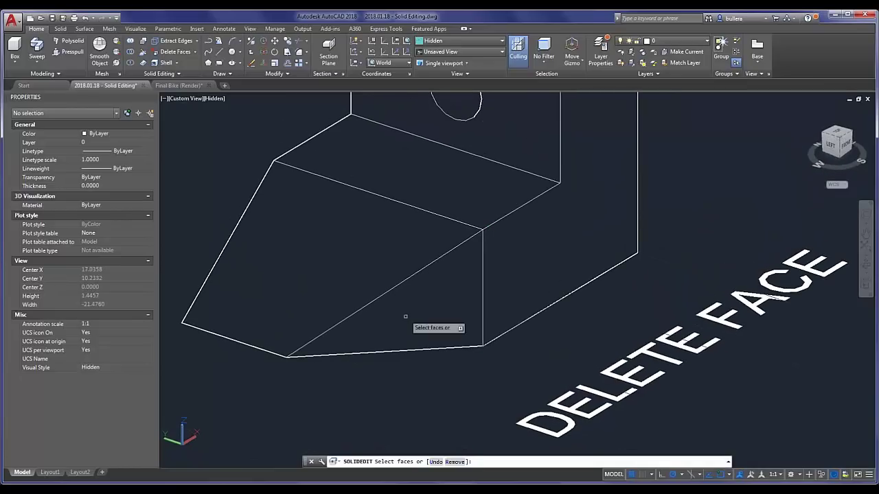
click(383, 339)
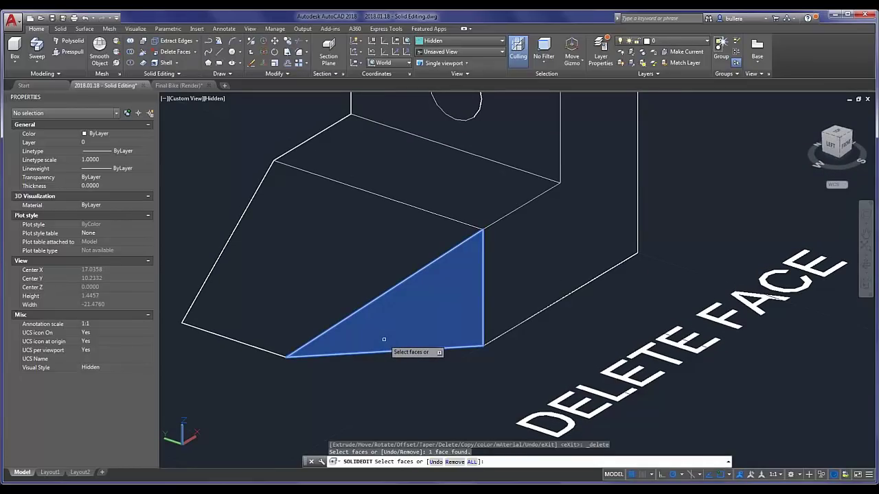
key(Return)
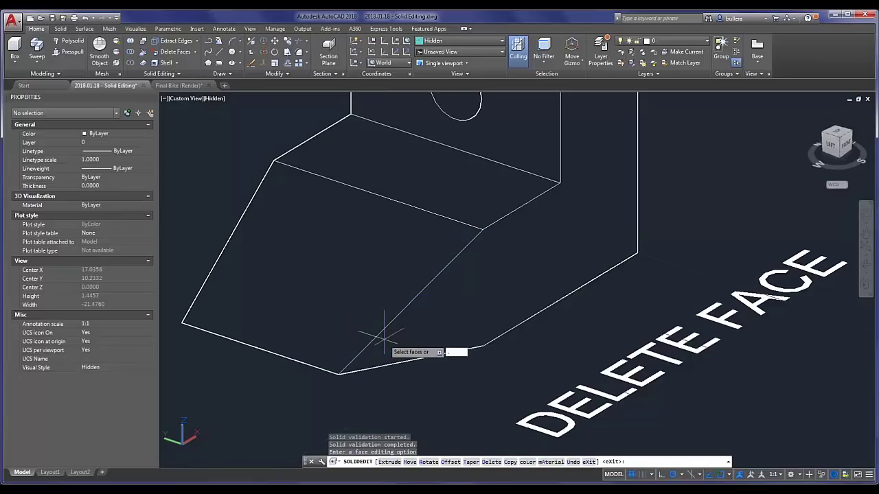
key(Escape)
click(482, 352)
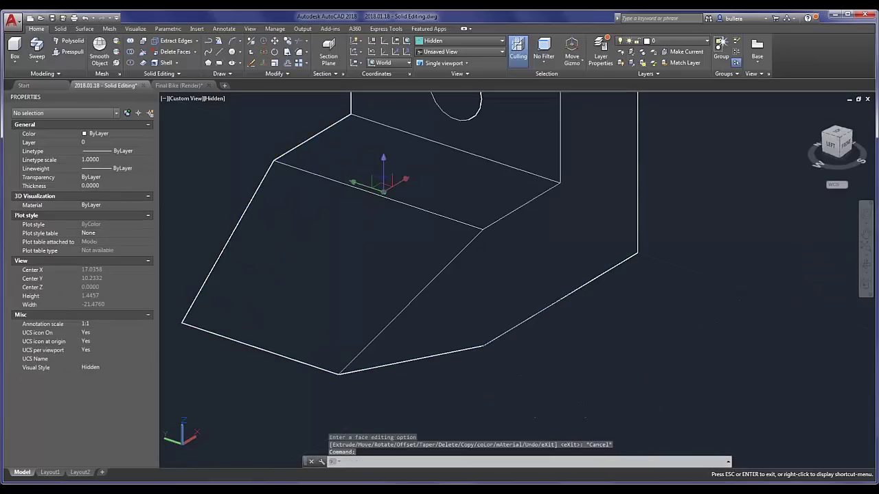
shift+middle_drag(515, 385, 496, 401)
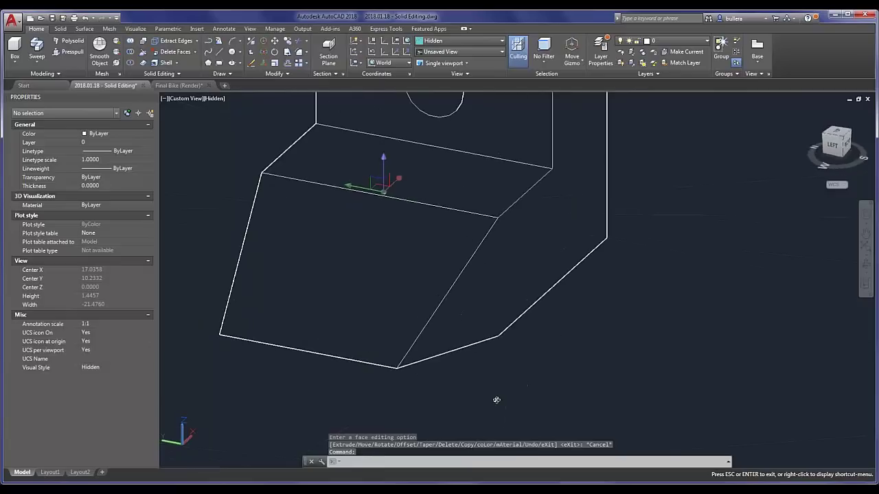
click(525, 268)
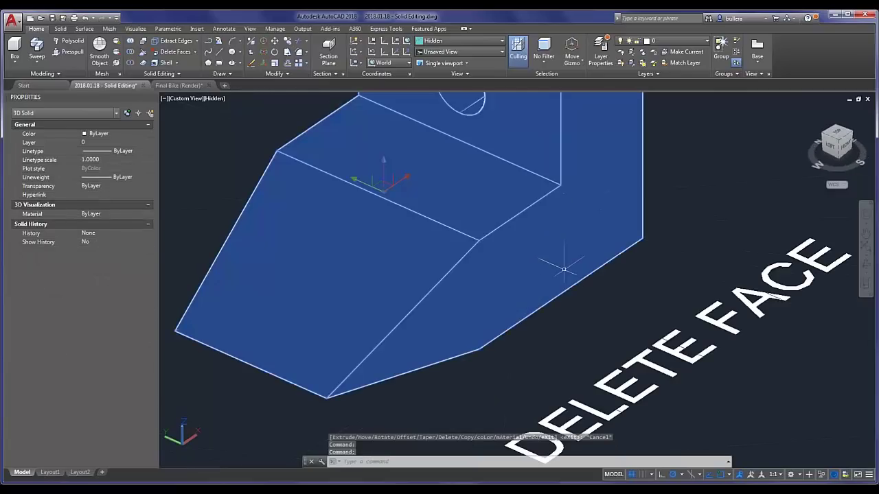
key(Escape)
Step: Delete the opposite triangular side face of the tapered extrusion on the DELETE FACE solid
shift+middle_drag(457, 384, 451, 403)
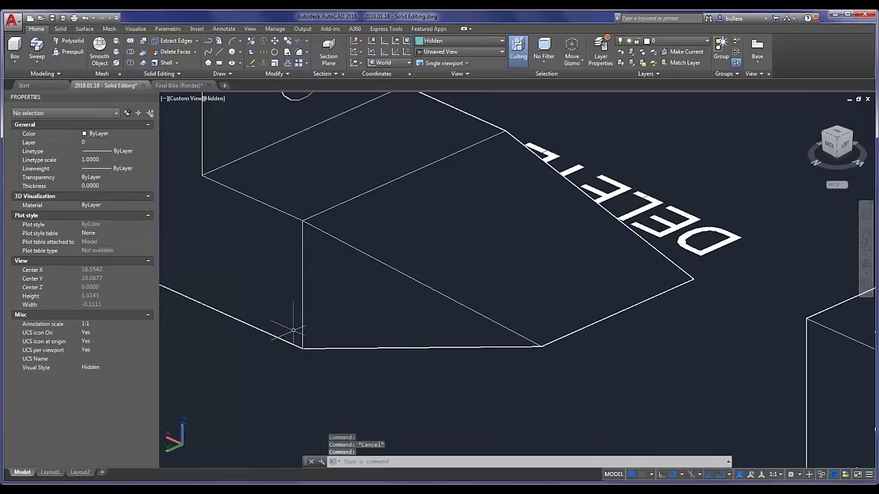
key(Escape)
click(165, 51)
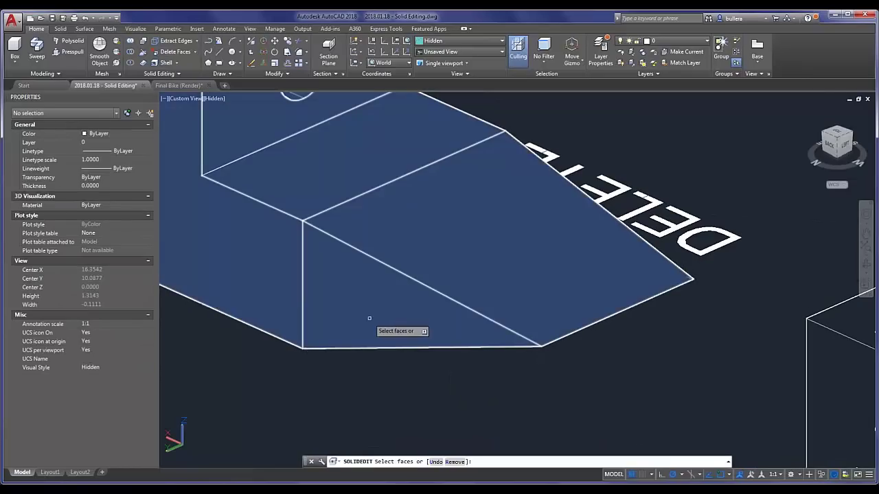
click(385, 324)
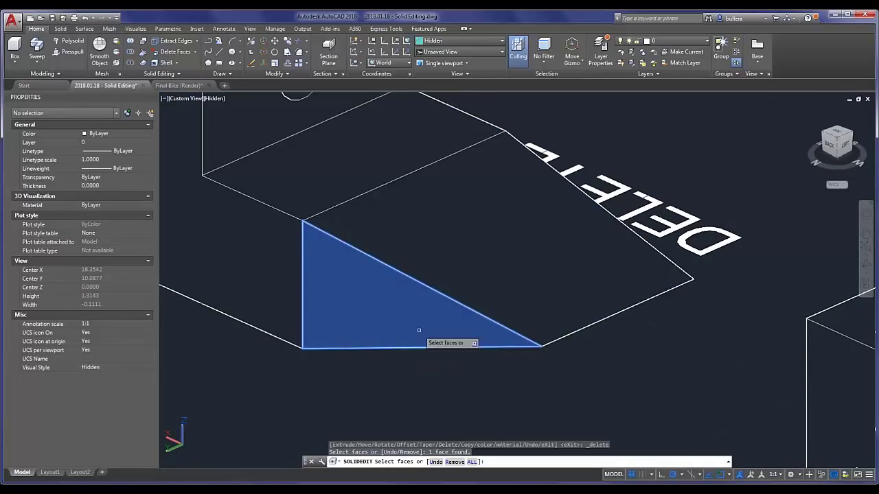
key(Return)
scroll(446, 362, down, 5)
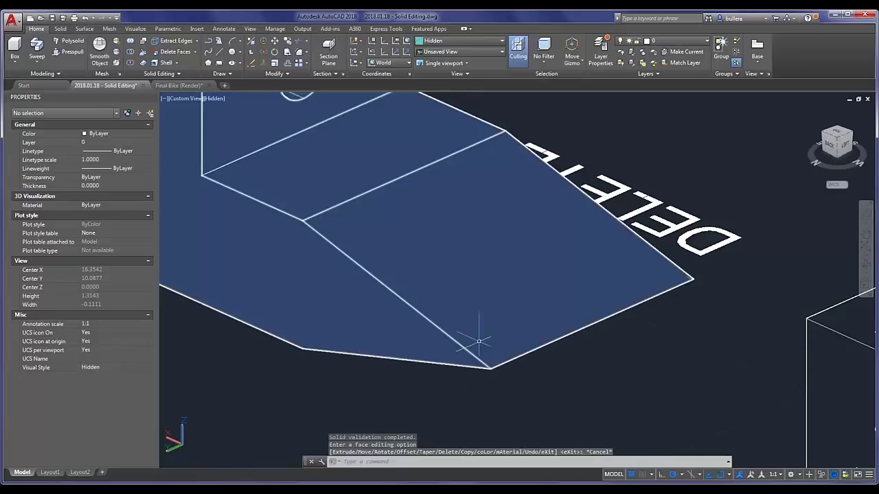
key(Escape)
Step: Undo the deletion of both triangular side faces on the DELETE FACE solid
click(446, 276)
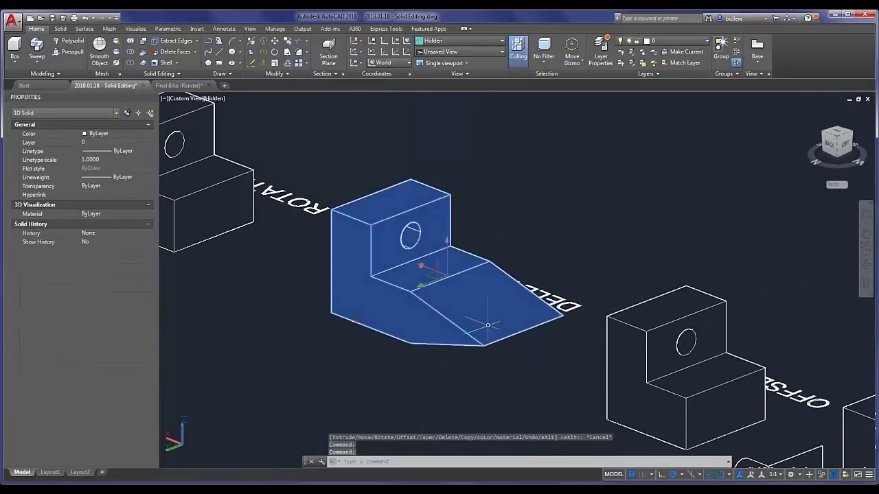
shift+middle_drag(467, 302, 459, 270)
shift+middle_drag(373, 295, 368, 345)
scroll(385, 347, up, 3)
click(388, 352)
key(Escape)
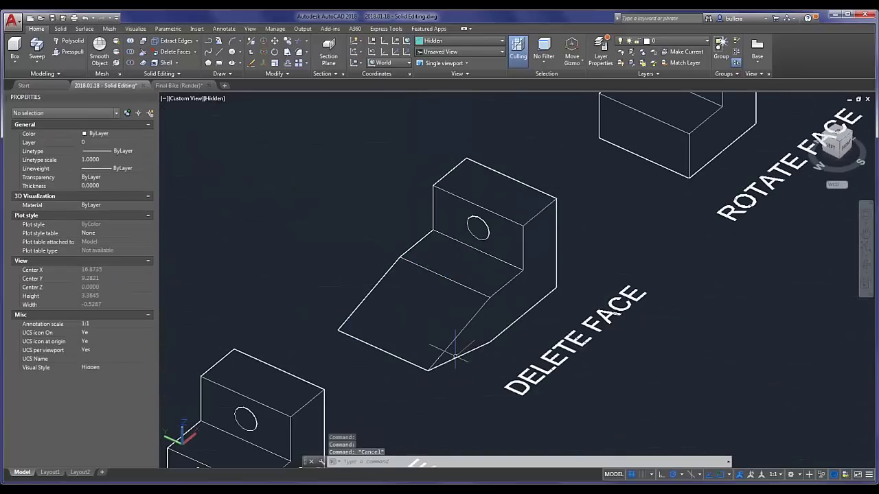
scroll(489, 353, up, 6)
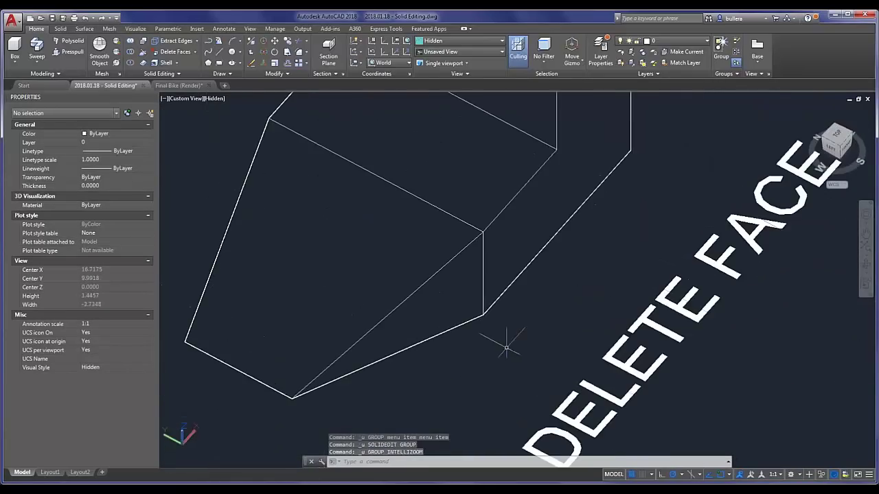
Step: Rotate the lower front-left face of the ROTATE FACE solid by 15 degrees about its left vertical edge, picked from its lower to its upper corner
scroll(484, 318, down, 6)
scroll(466, 307, up, 2)
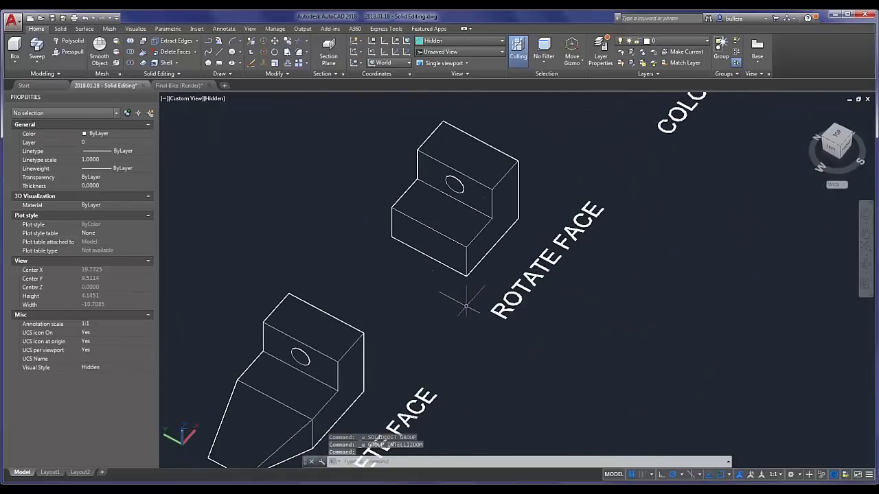
scroll(468, 300, down, 2)
scroll(424, 283, up, 4)
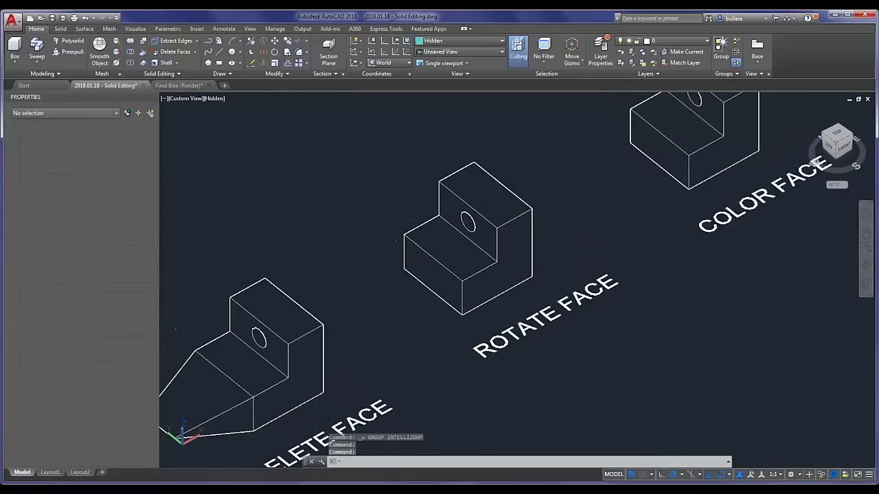
scroll(420, 286, up, 2)
scroll(411, 295, up, 3)
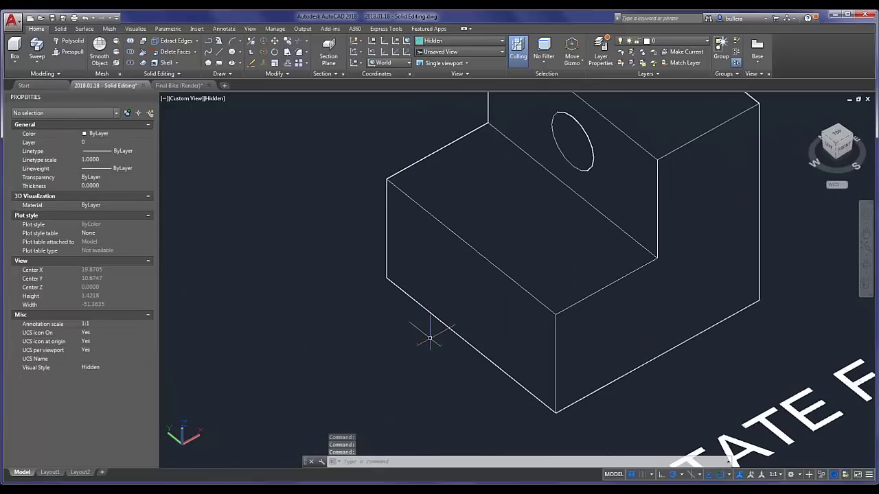
click(195, 51)
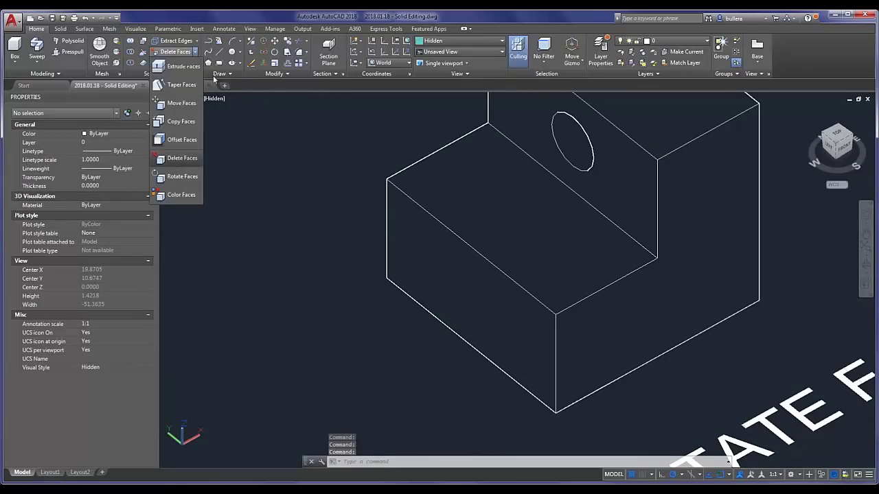
click(182, 176)
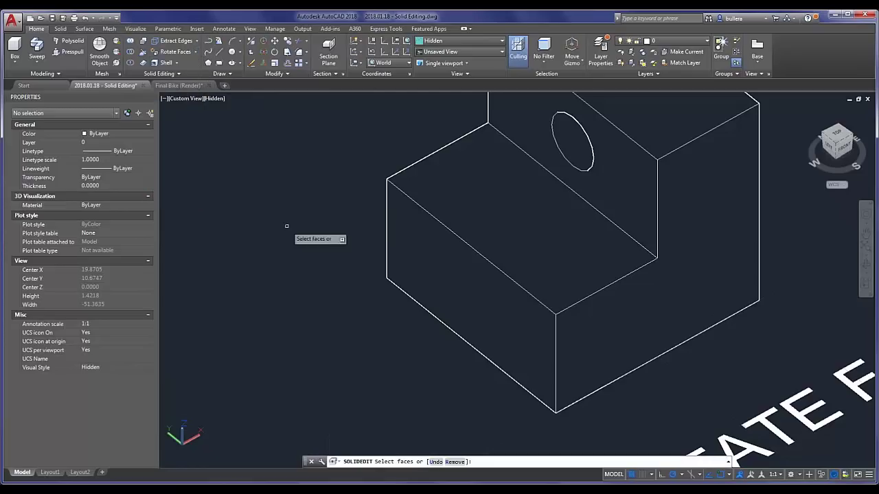
click(493, 313)
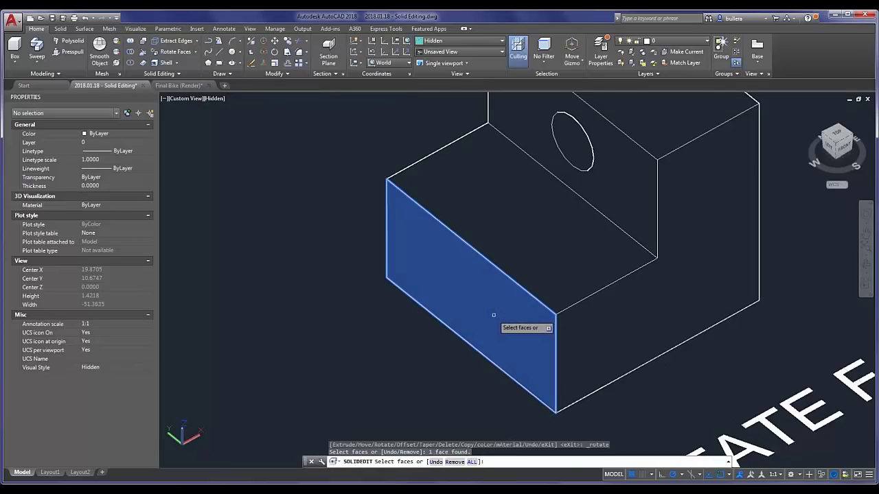
key(Return)
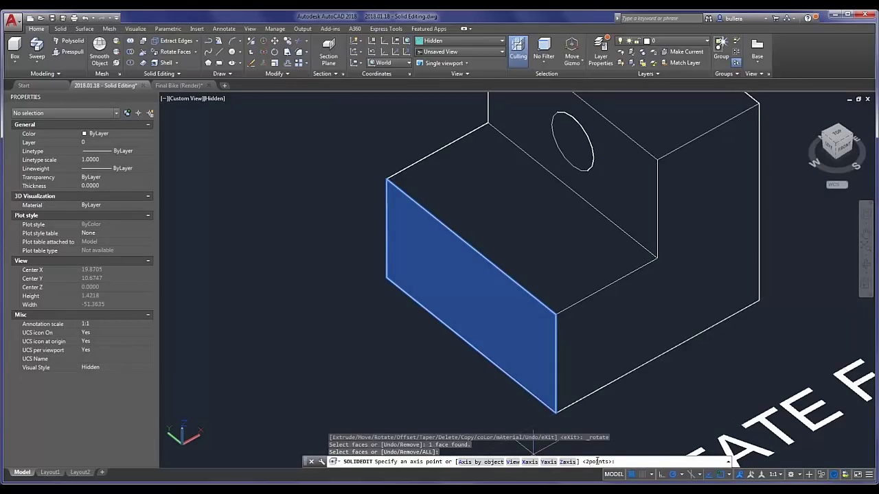
click(386, 277)
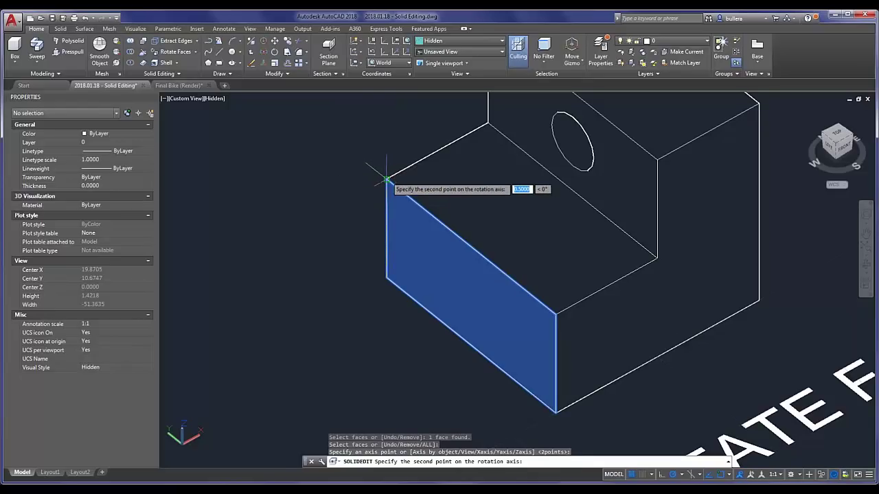
click(386, 180)
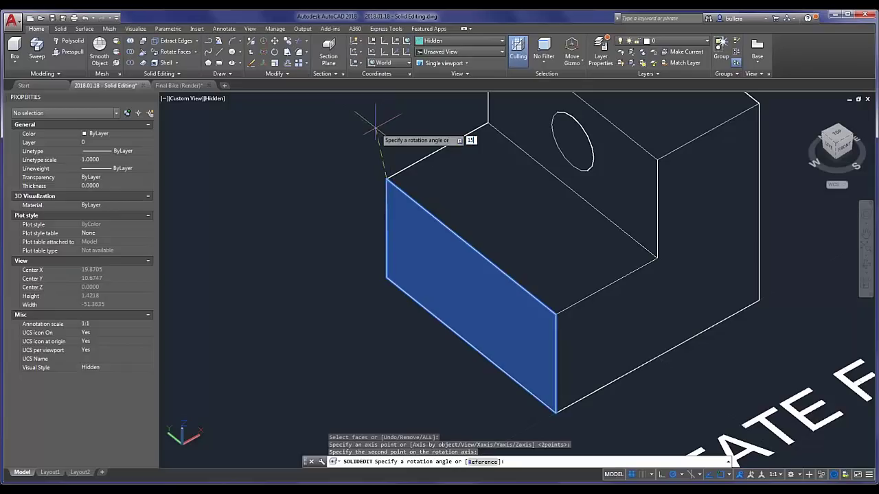
key(Return)
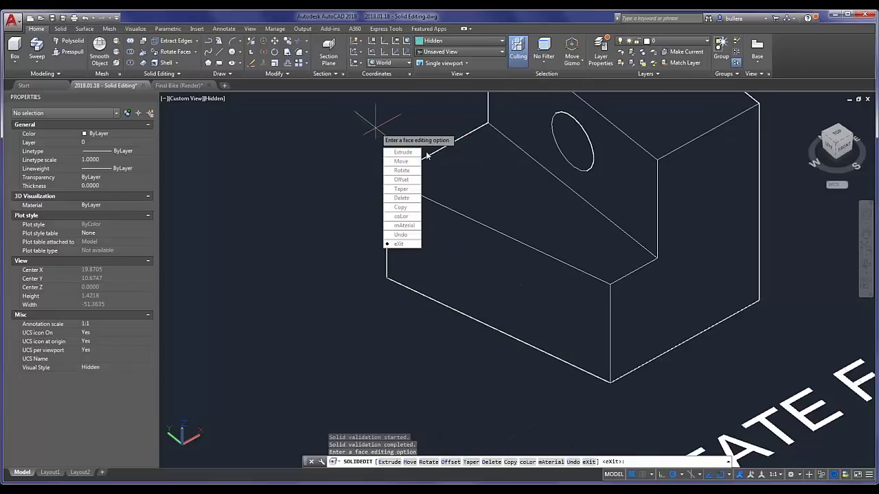
key(Escape)
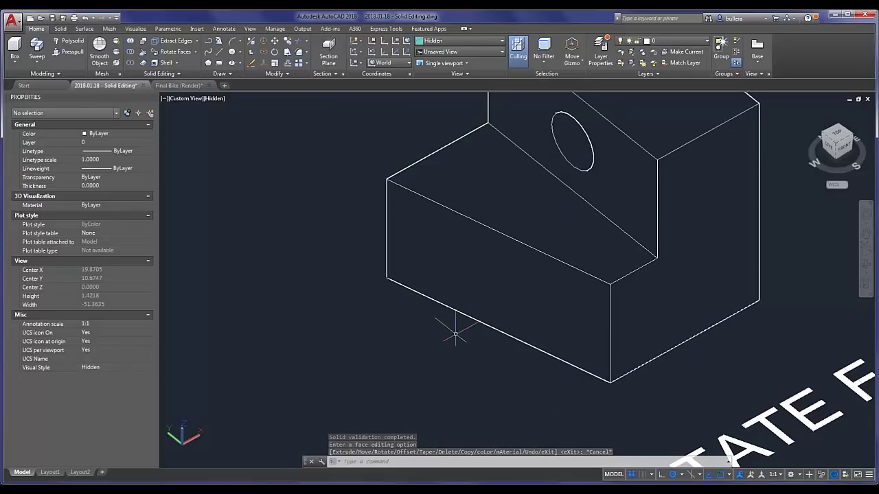
Step: Try to rotate the lower front-left face of the ROTATE FACE solid by -105 degrees about its left vertical edge, and undo the attempt
click(168, 51)
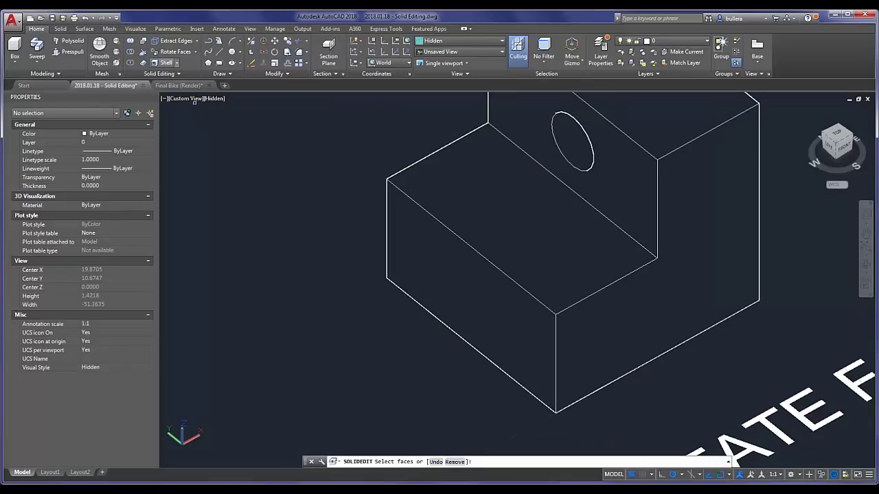
click(395, 279)
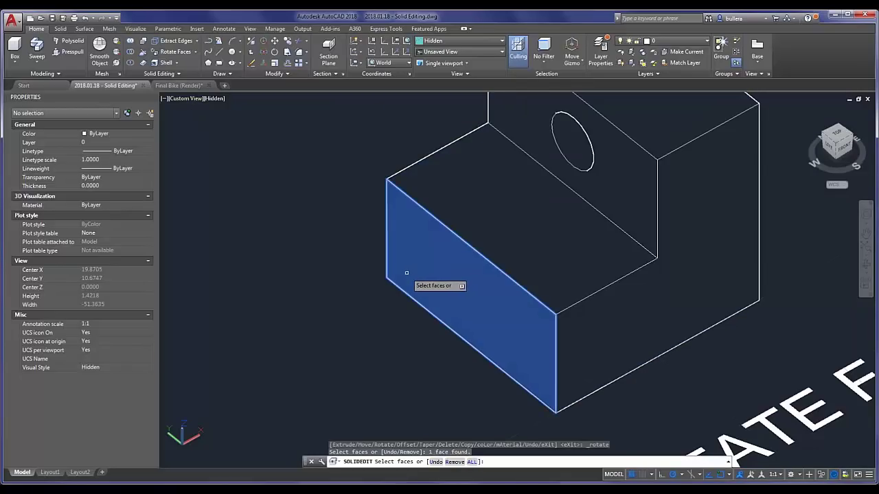
key(Return)
click(386, 279)
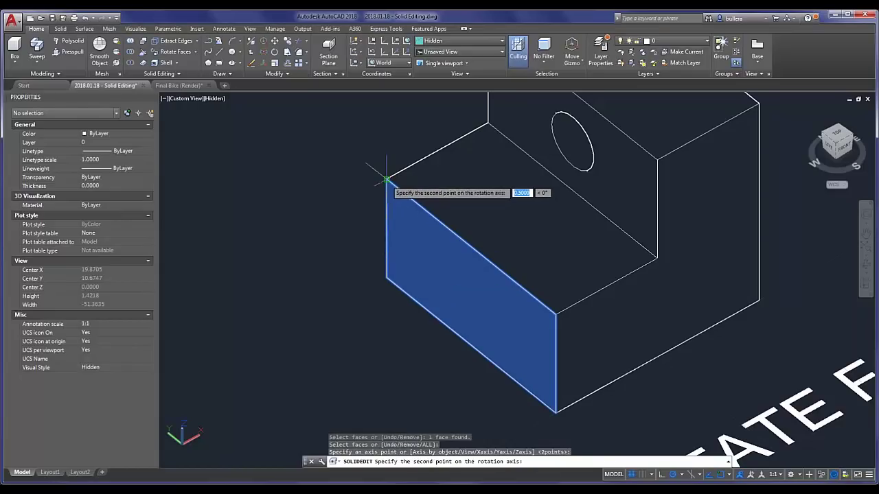
click(386, 181)
text(-105)
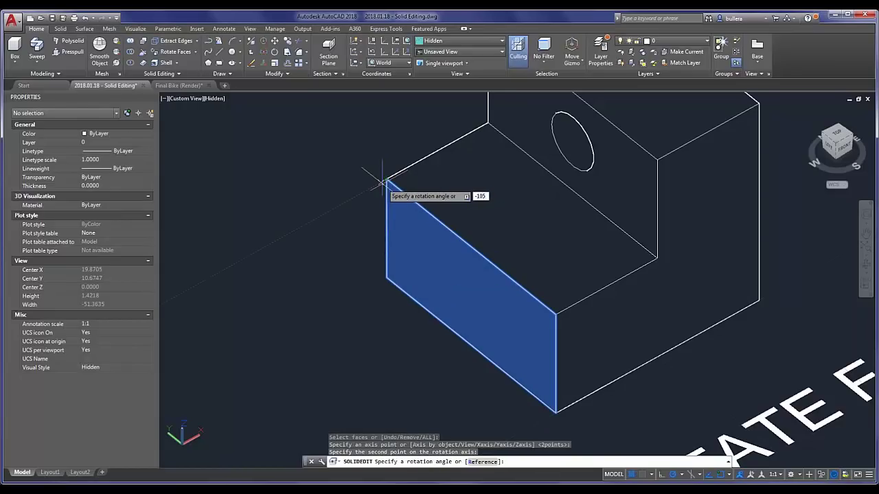
key(Return)
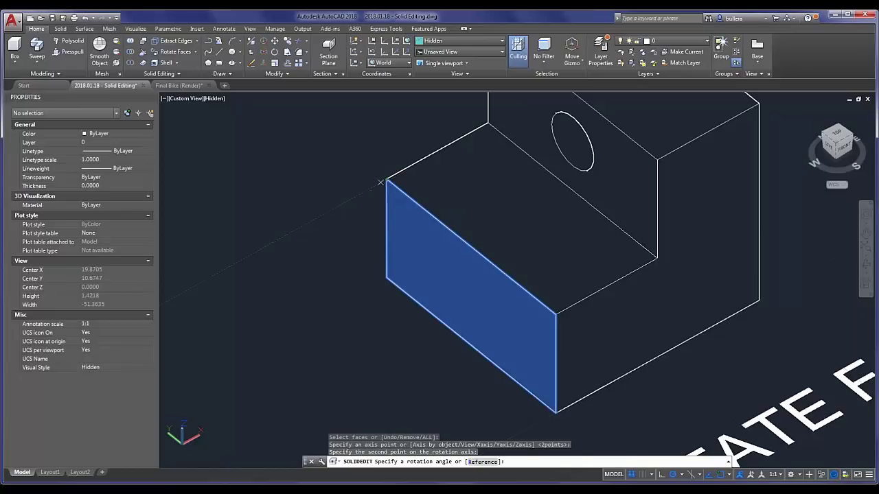
key(Escape)
key(ctrl+z)
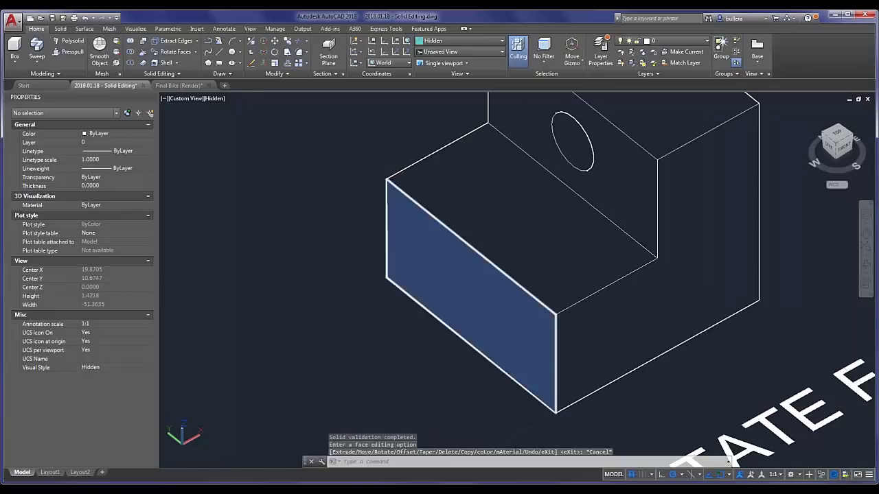
Step: Rotate the lower front-left face of the ROTATE FACE solid by -15 degrees about its left vertical edge, picked from lower to upper corner
click(168, 51)
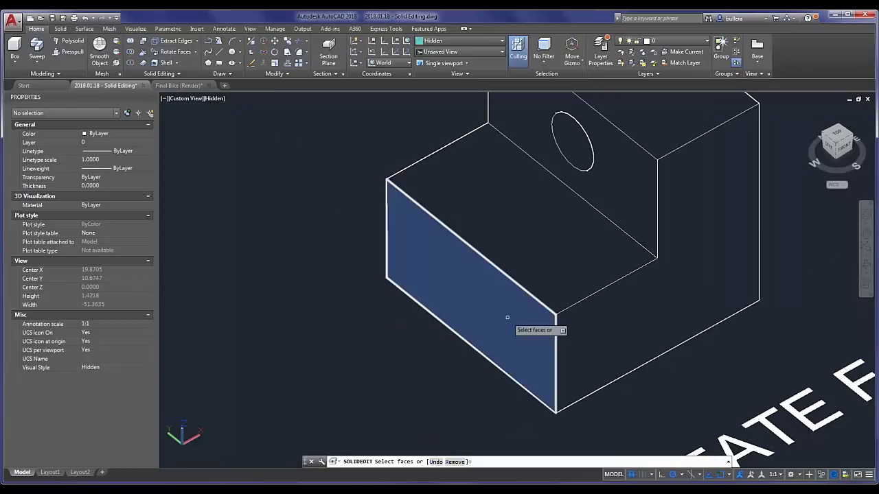
click(446, 287)
key(Return)
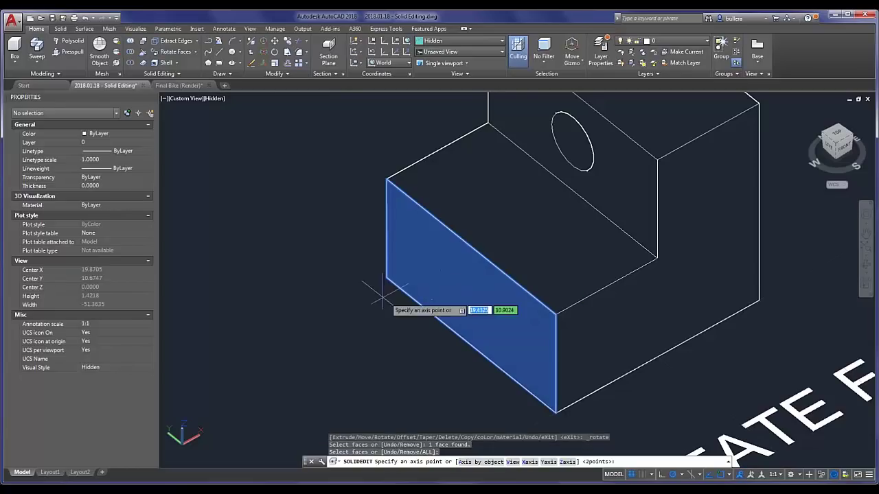
click(386, 277)
scroll(396, 192, up, 6)
scroll(396, 193, down, 3)
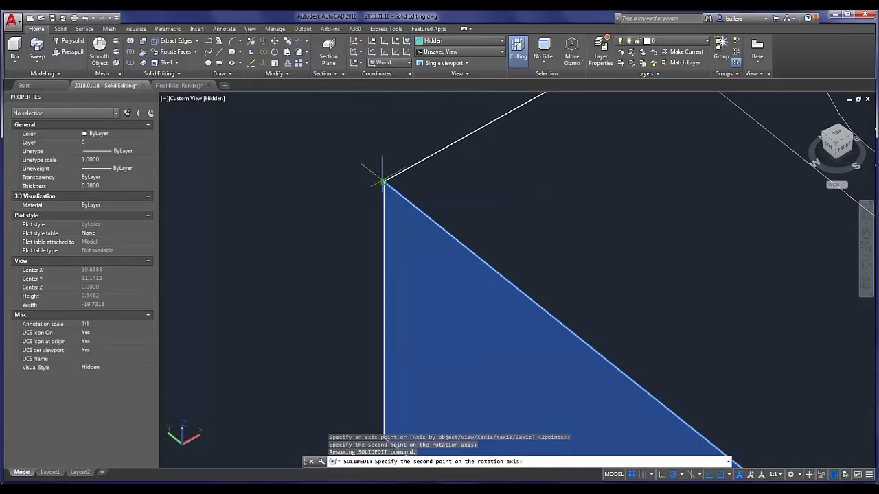
click(383, 182)
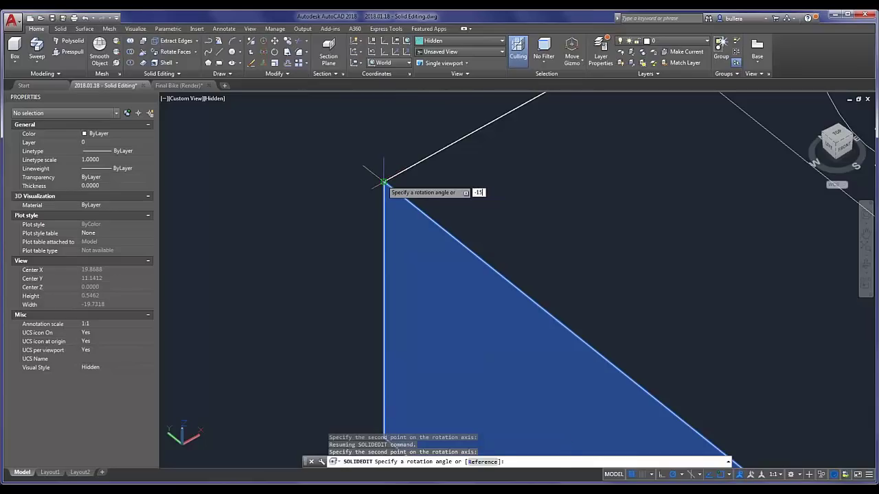
right_click(383, 181)
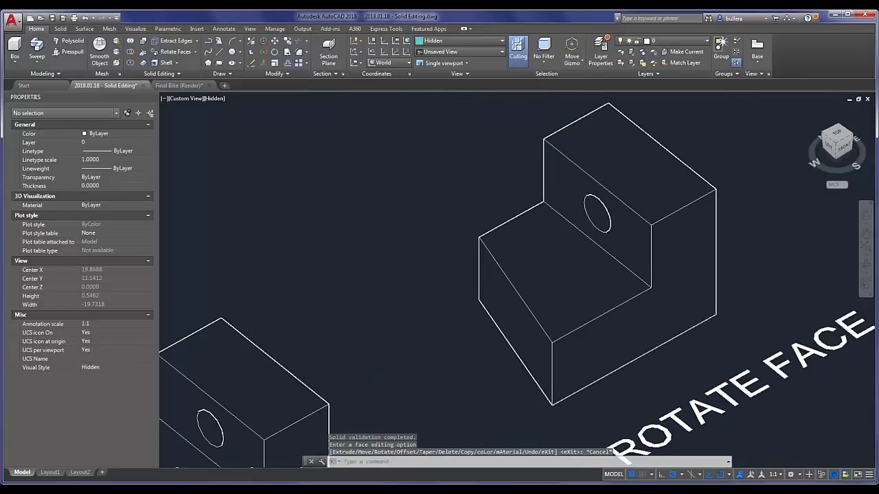
shift+middle_drag(476, 230, 448, 239)
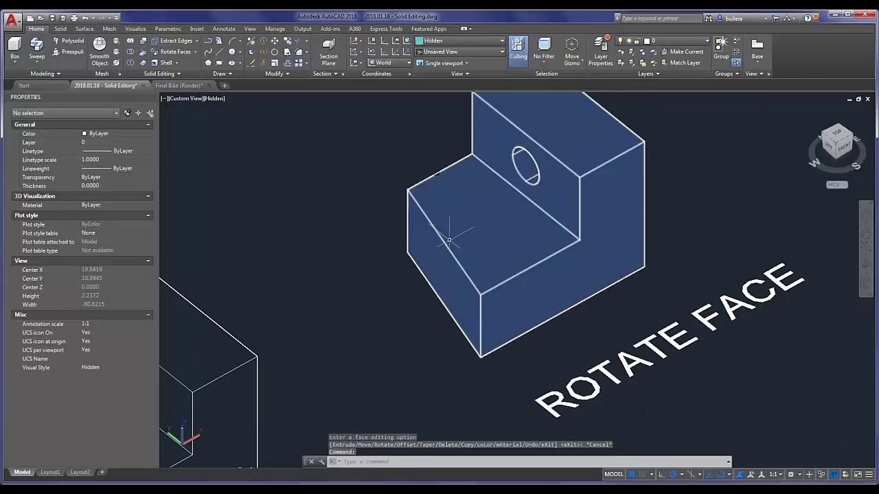
key(Escape)
key(Escape)
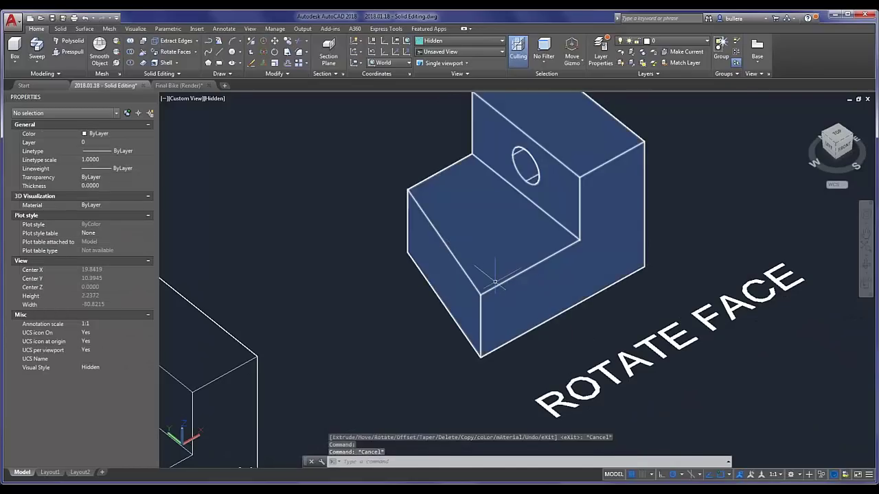
Step: Switch the visual style to Realistic with the COLOR FACE solid filling the view
scroll(571, 340, down, 4)
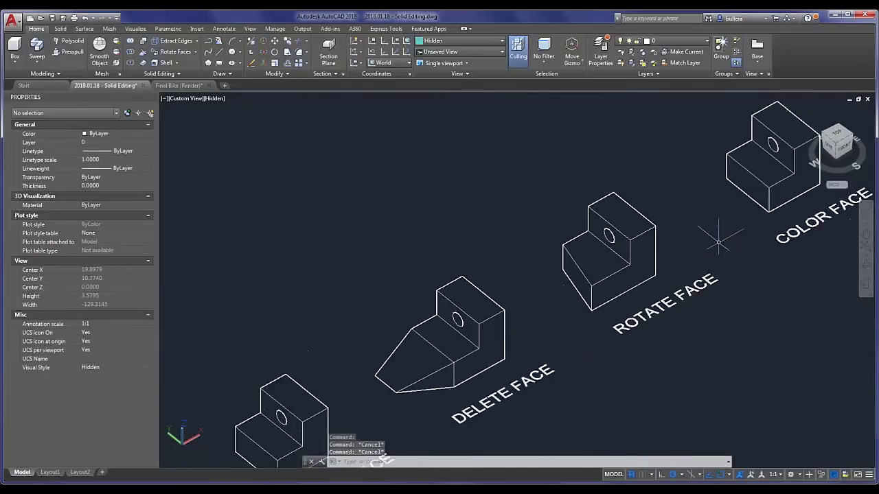
scroll(531, 337, up, 2)
scroll(599, 268, up, 5)
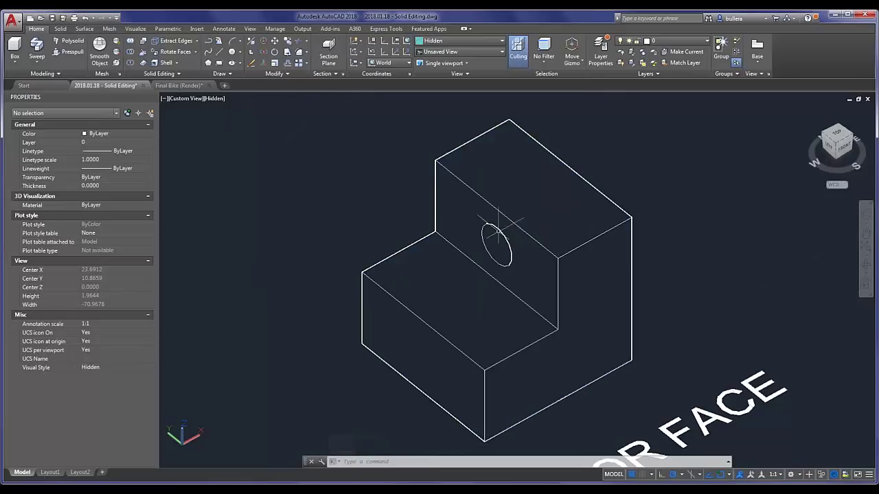
click(215, 98)
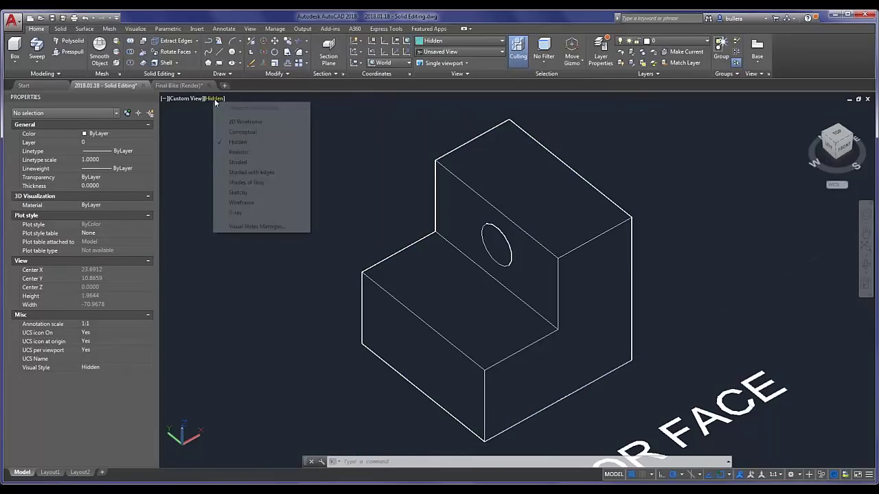
click(239, 152)
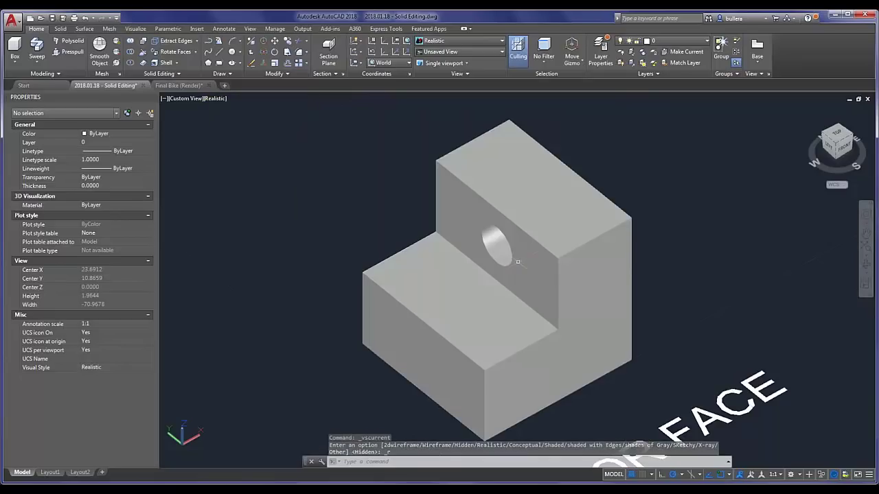
Step: Color the inner face of the hole in the COLOR FACE solid red, and leave the solid deselected
click(196, 53)
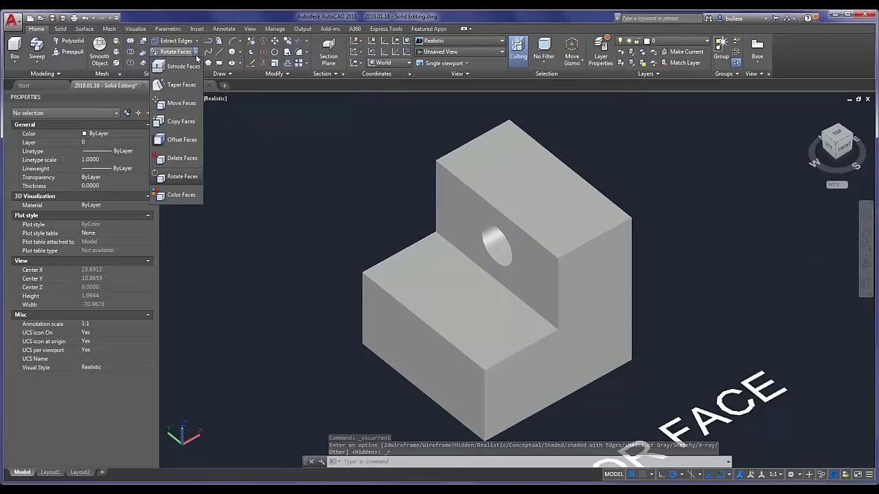
click(181, 195)
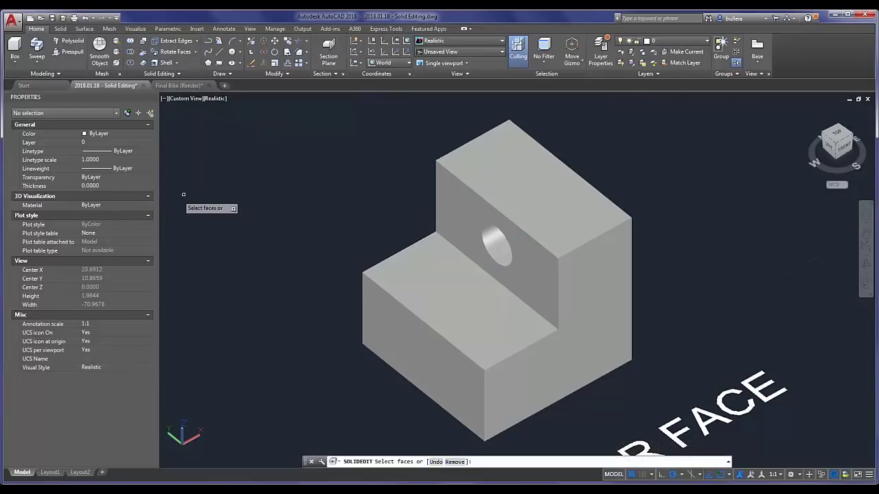
scroll(474, 272, up, 5)
click(507, 248)
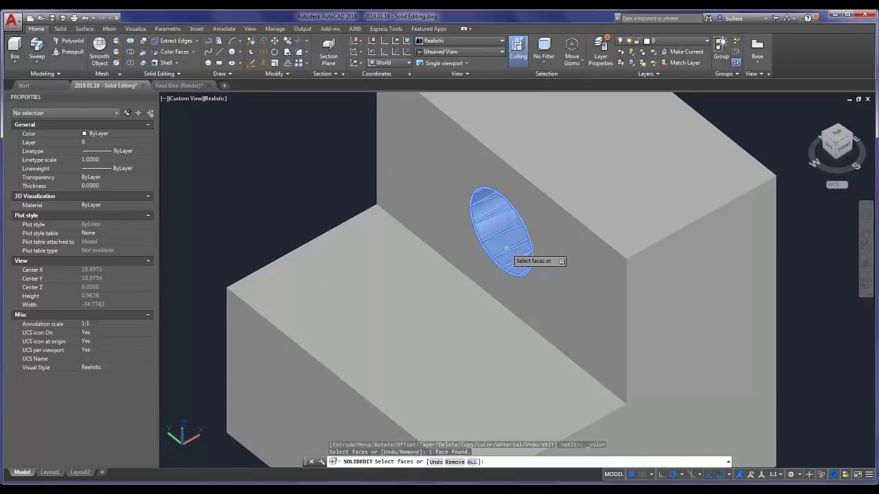
key(Return)
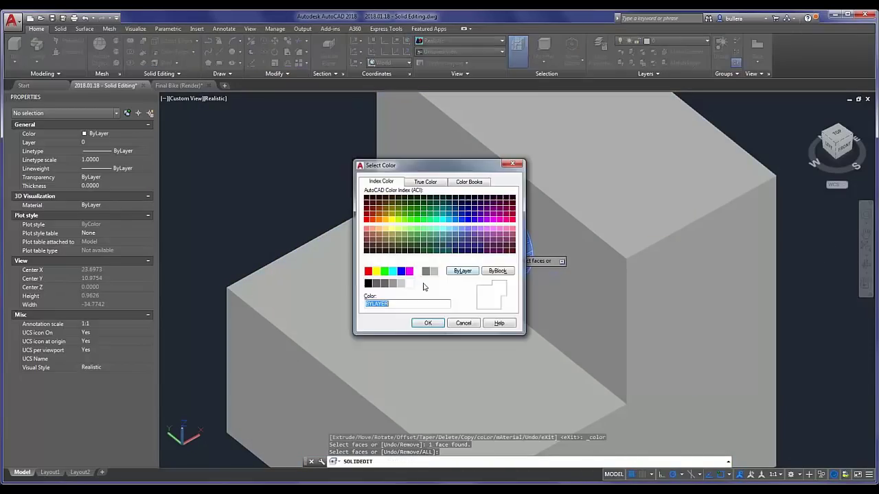
click(368, 271)
click(437, 327)
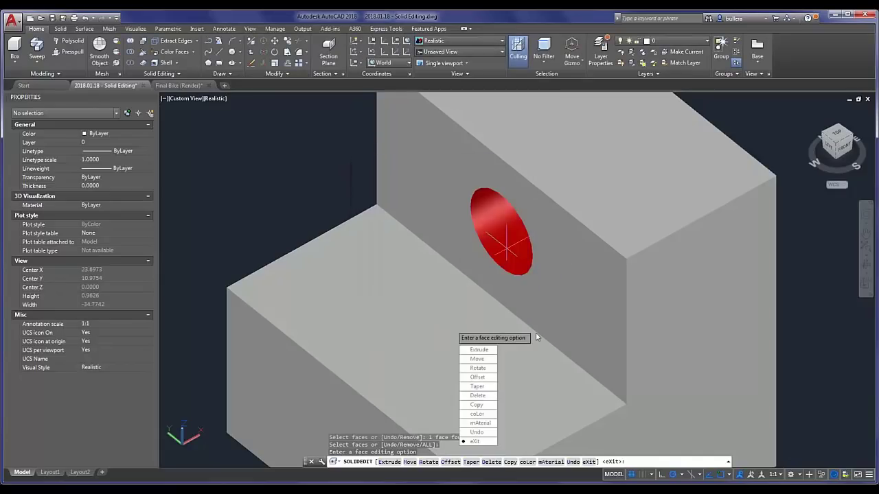
key(Escape)
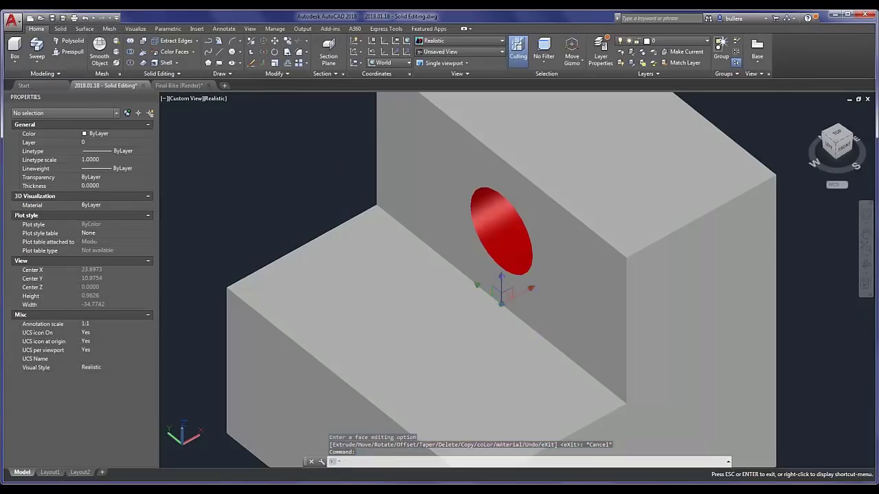
shift+middle_drag(577, 309, 504, 323)
click(534, 329)
scroll(516, 332, down, 2)
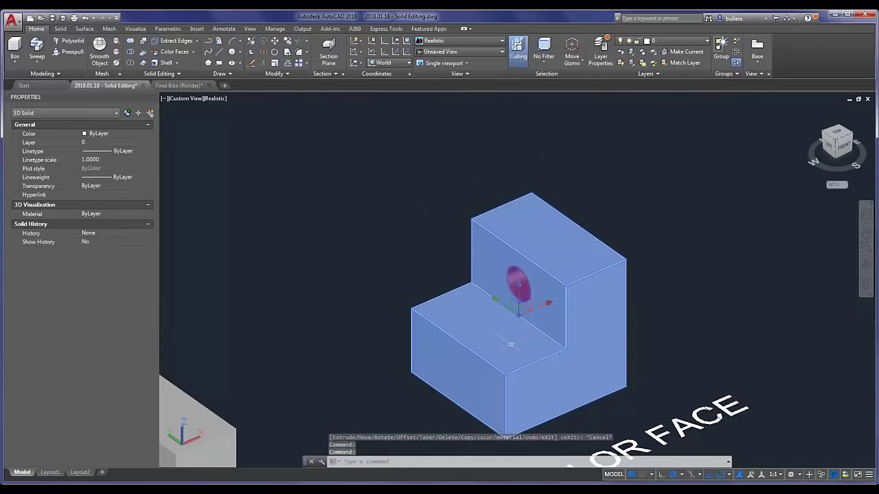
key(Escape)
Step: Set the visual style back to Hidden at the row of PRESS/PULL, EXTRACT EDGES and IMPRINT solids
scroll(374, 302, down, 4)
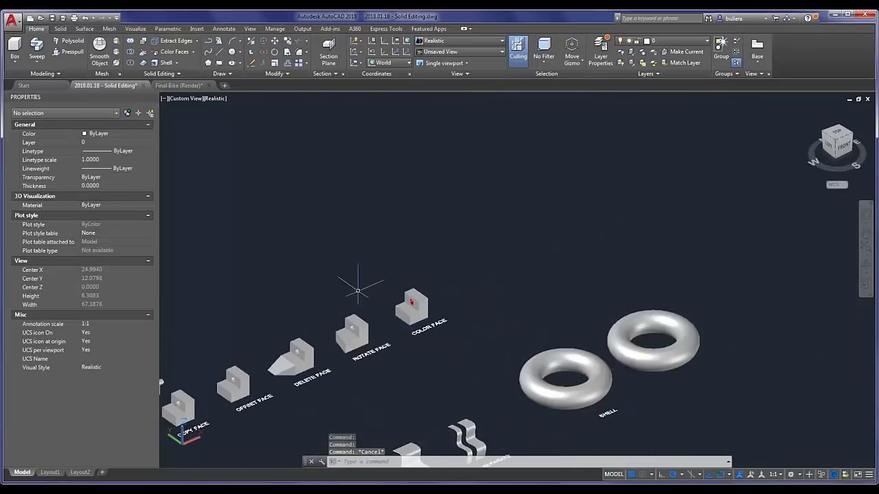
scroll(358, 291, down, 3)
scroll(480, 247, up, 3)
middle_drag(481, 247, 510, 242)
scroll(510, 241, up, 2)
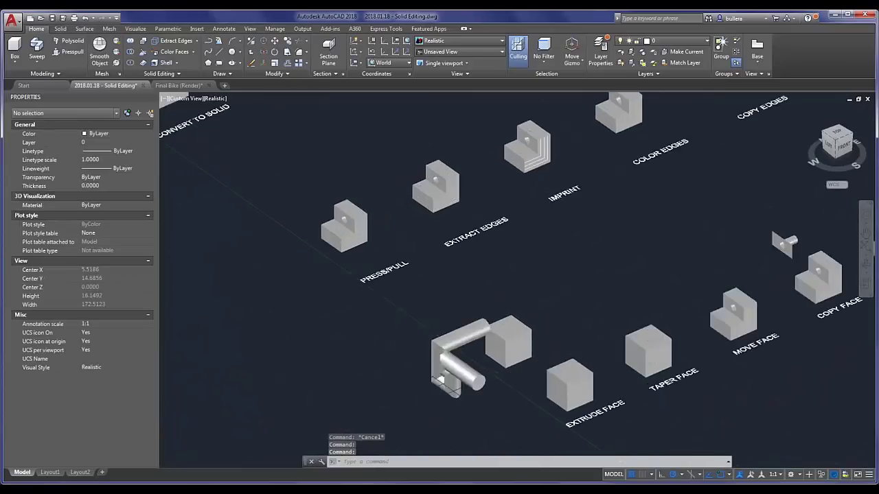
scroll(346, 249, up, 3)
middle_drag(345, 249, 328, 364)
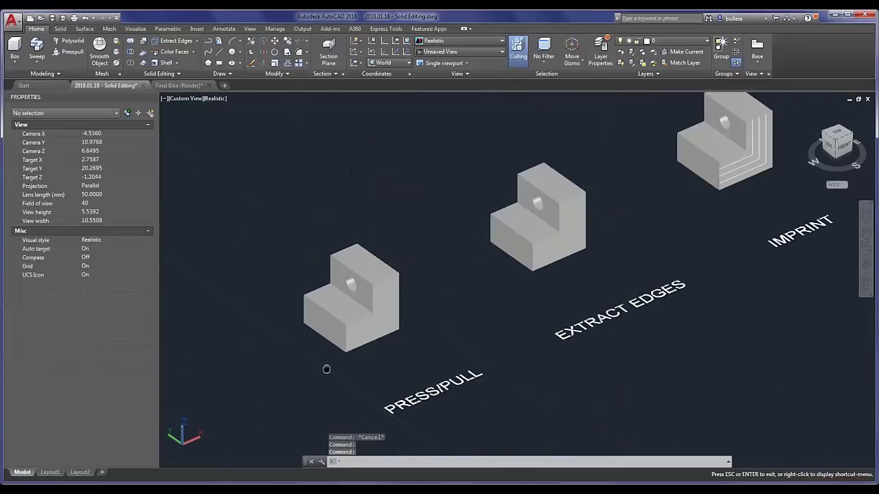
click(216, 99)
click(248, 142)
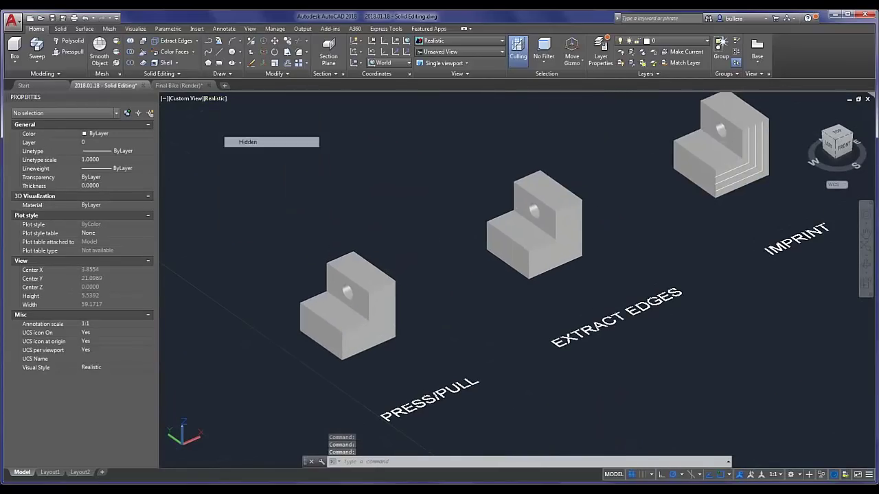
Step: Examine the L-shaped lines on the side face of the IMPRINT solid, selecting the outermost one to check its object type
middle_drag(446, 308, 409, 313)
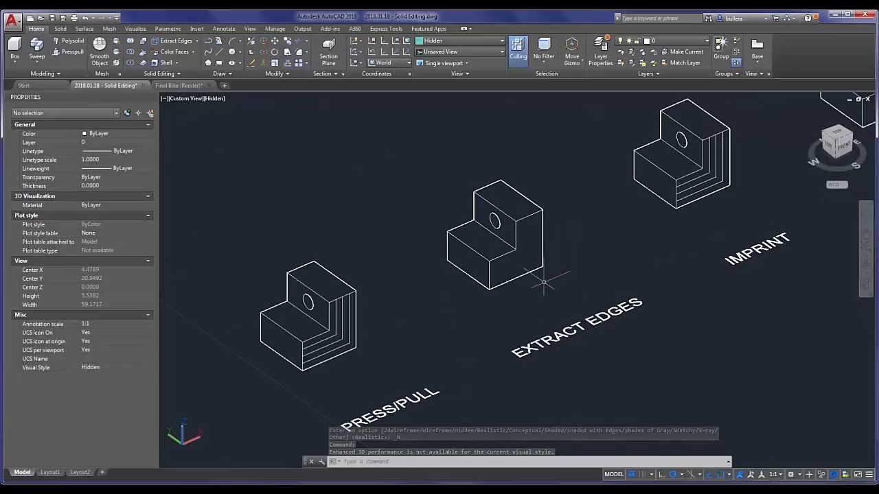
middle_drag(457, 304, 467, 292)
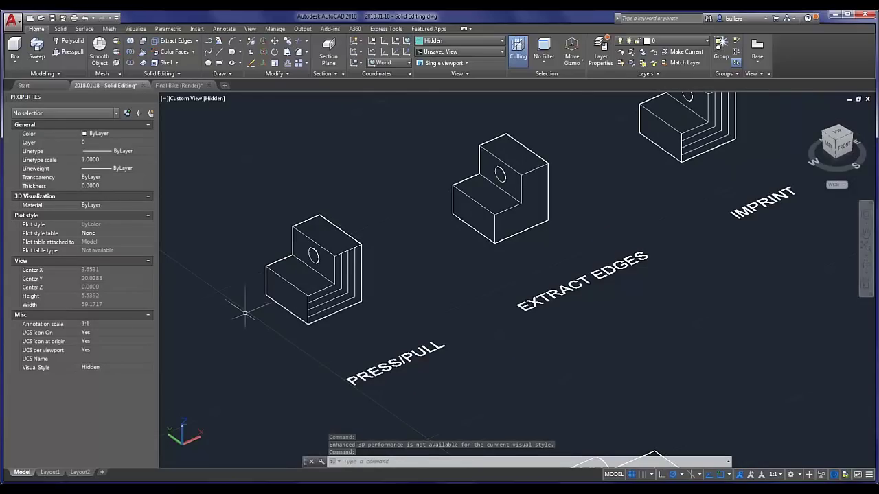
middle_drag(797, 173, 584, 300)
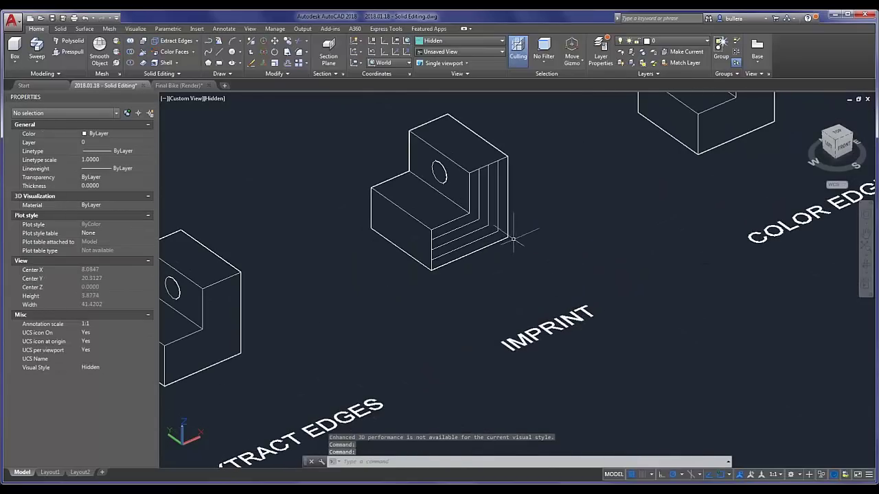
scroll(511, 206, up, 3)
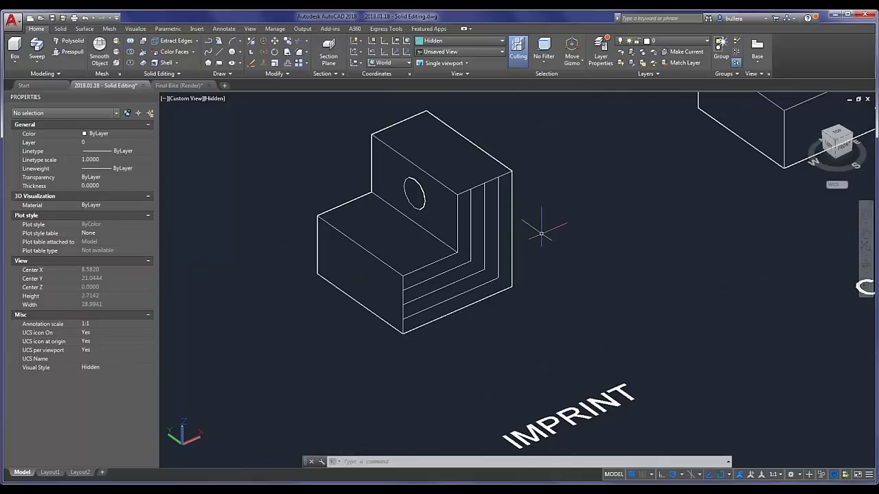
scroll(544, 239, down, 1)
scroll(471, 190, up, 1)
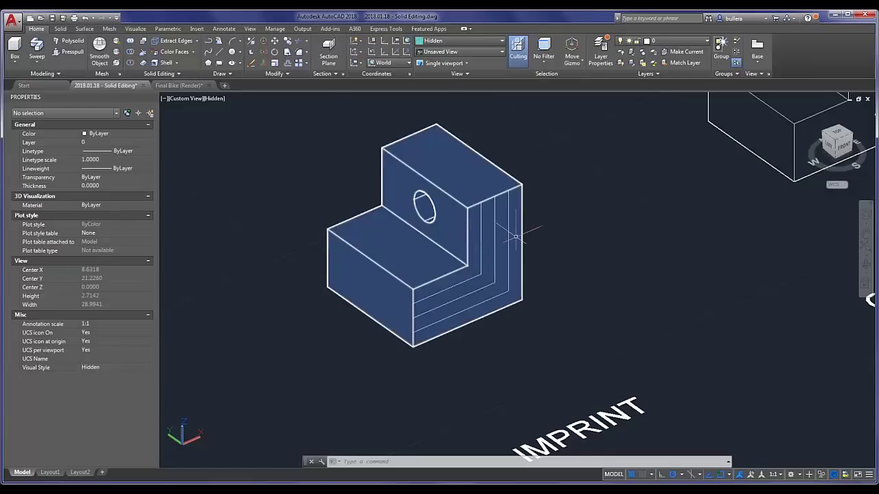
scroll(541, 249, up, 5)
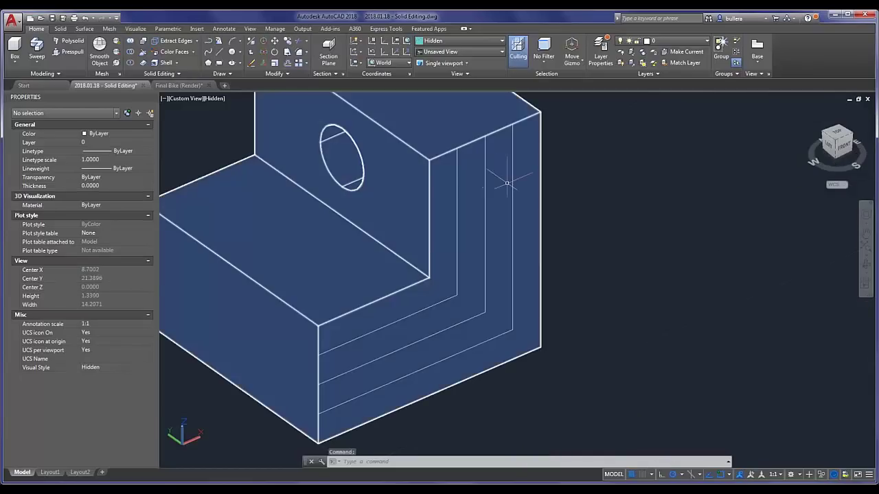
click(513, 186)
key(Escape)
key(Escape)
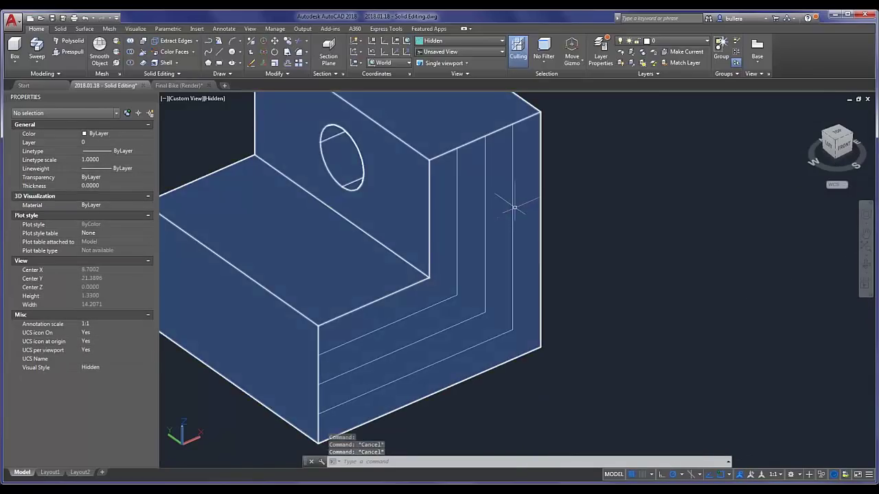
click(513, 206)
key(Escape)
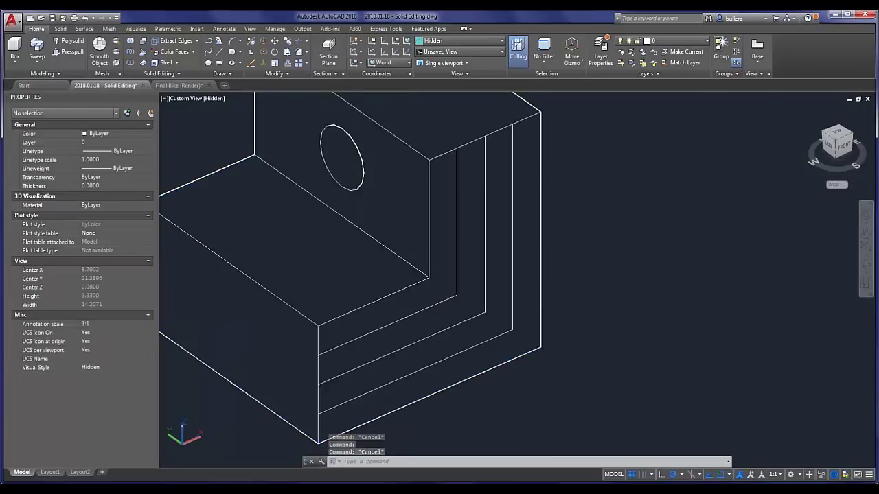
scroll(564, 236, down, 6)
scroll(524, 298, up, 3)
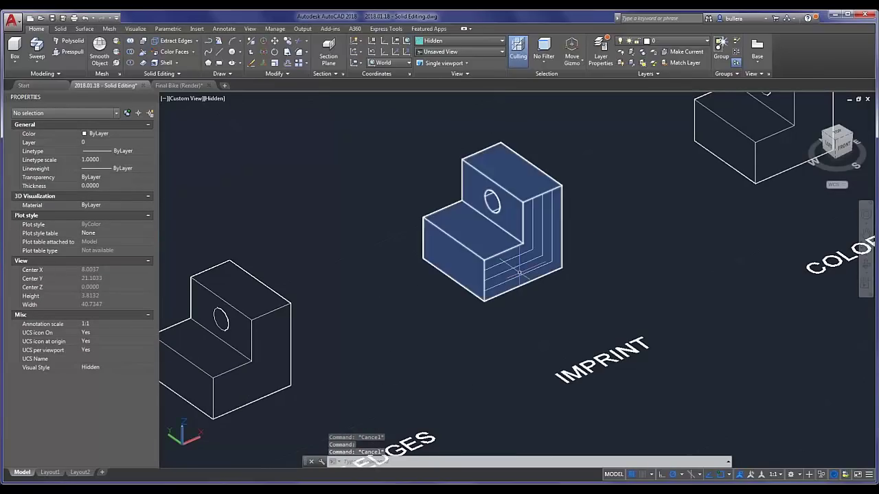
click(520, 274)
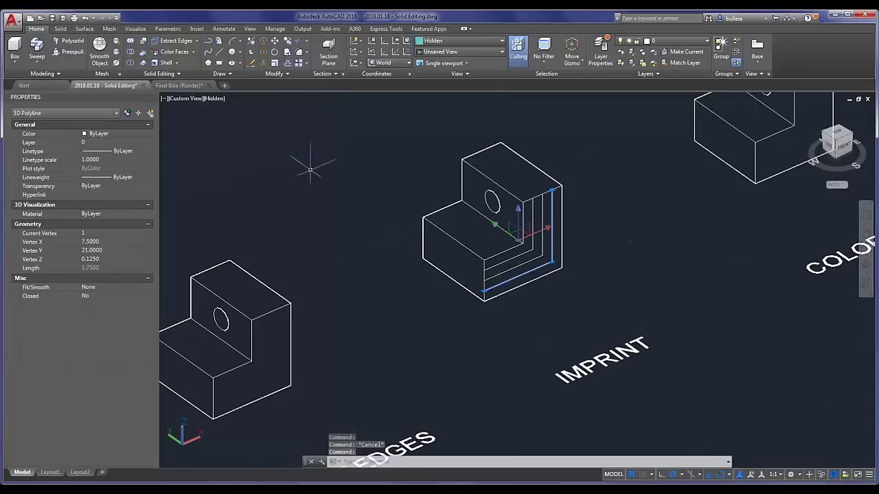
scroll(584, 246, up, 3)
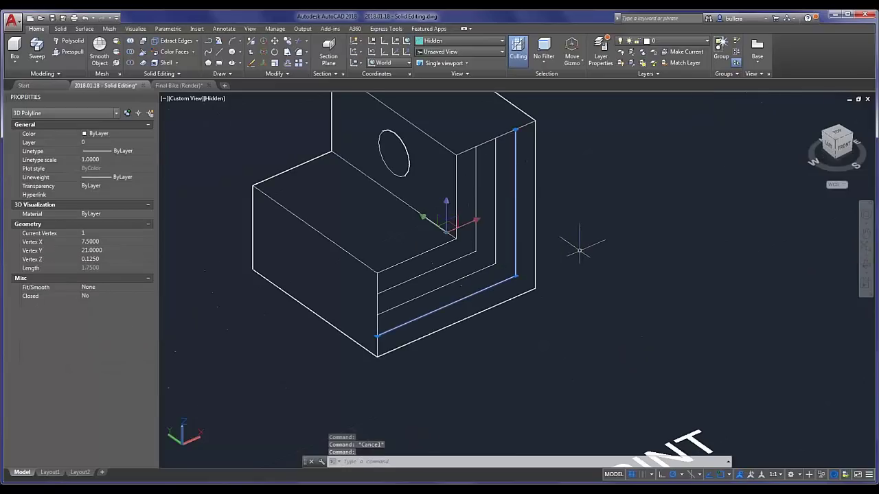
key(Escape)
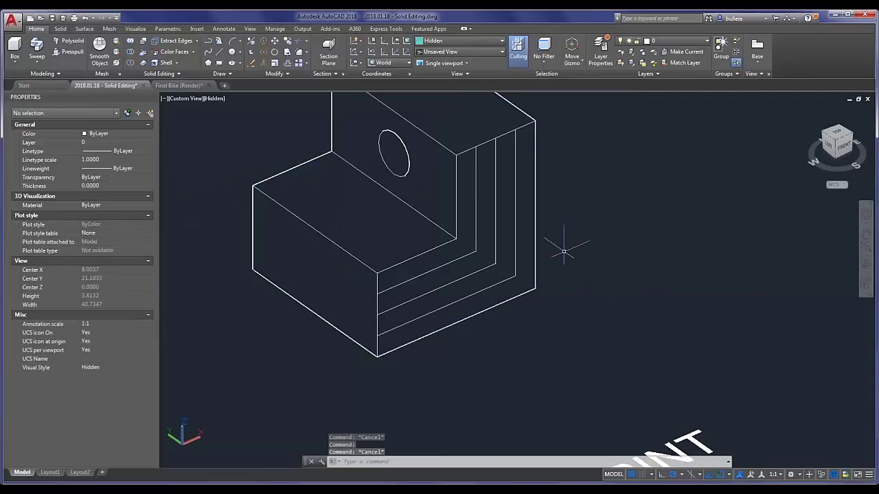
middle_drag(567, 247, 566, 269)
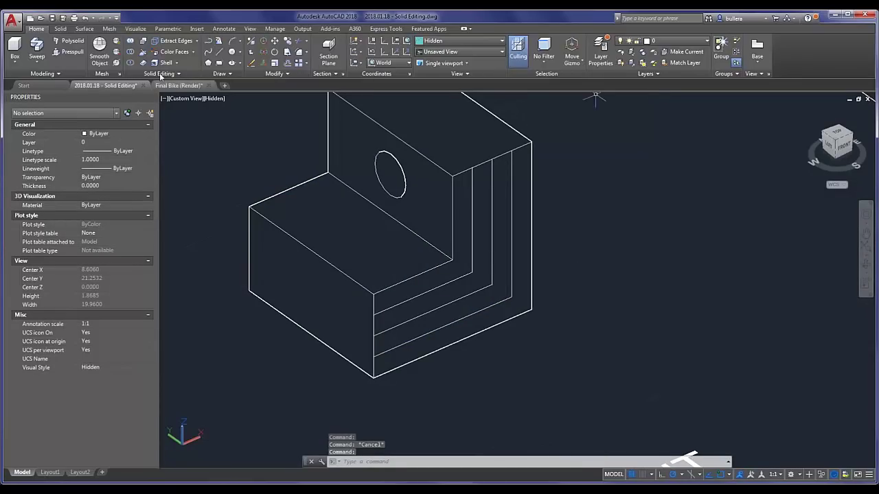
Step: Imprint the outermost L-shaped line onto the side face of the IMPRINT solid, deleting the source object
click(195, 52)
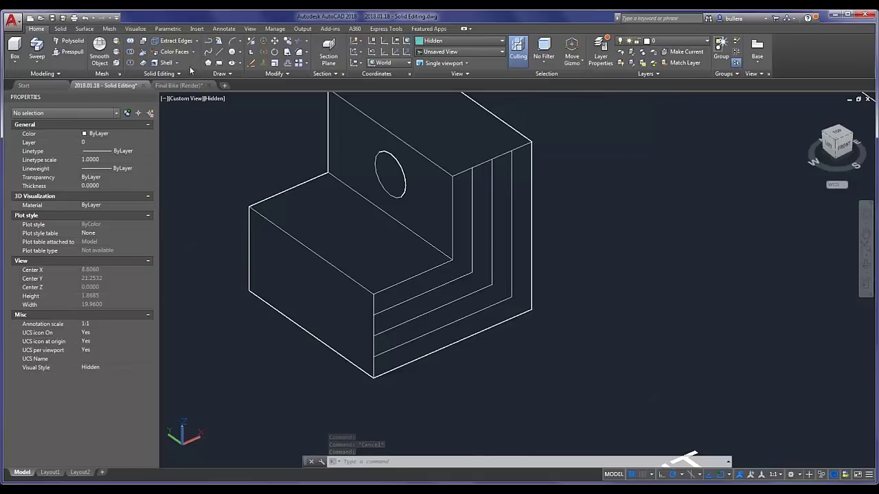
click(177, 62)
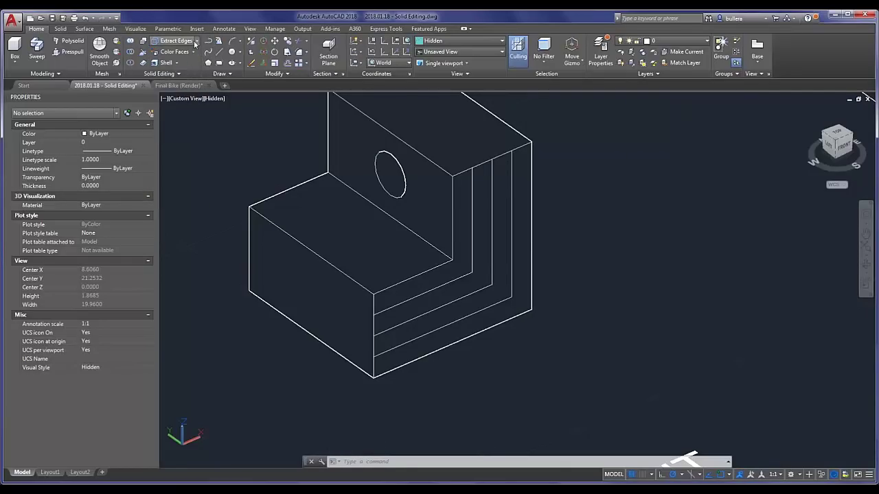
click(192, 52)
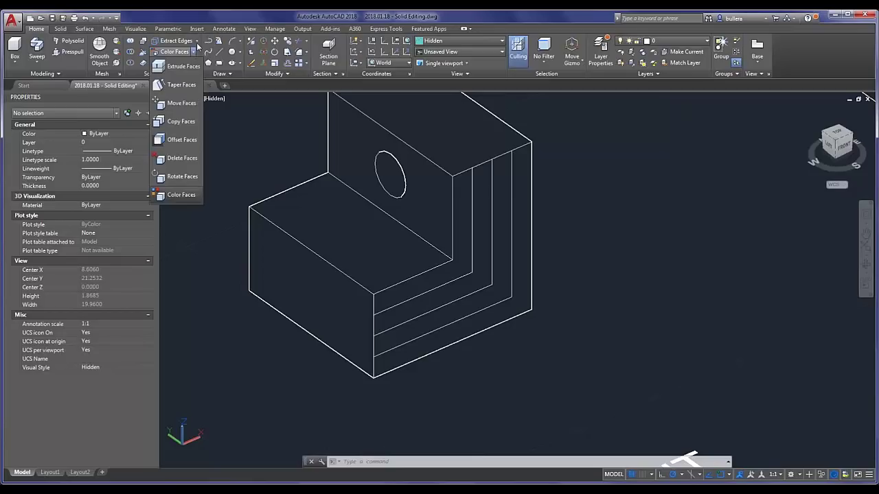
click(197, 42)
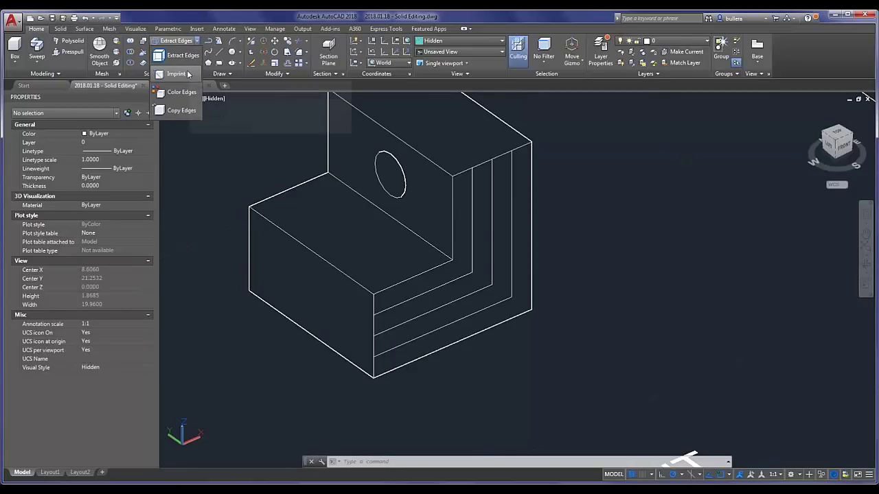
click(186, 72)
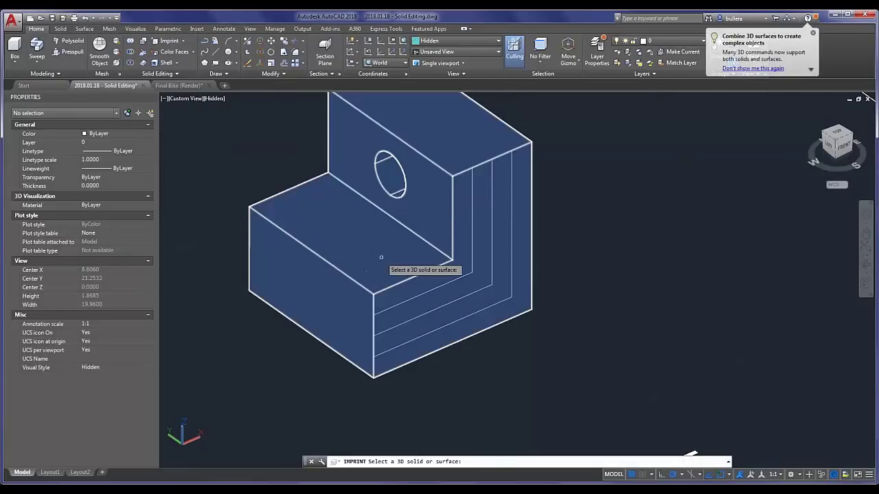
click(434, 228)
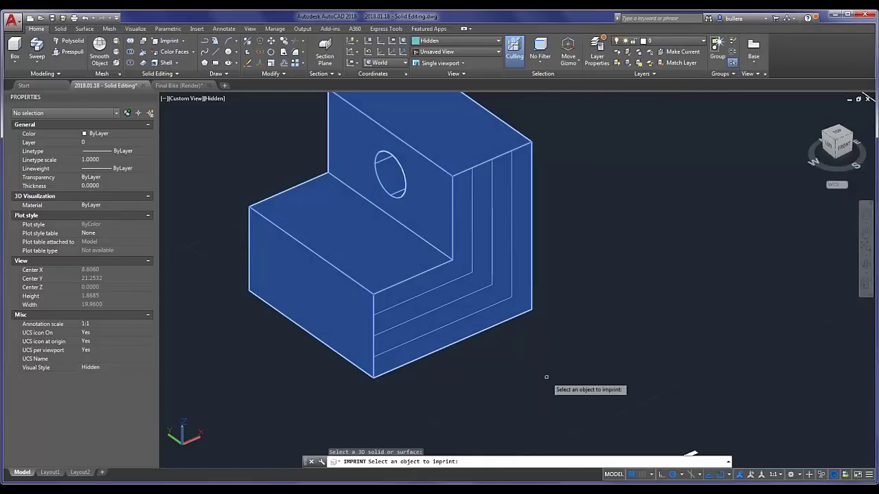
click(499, 302)
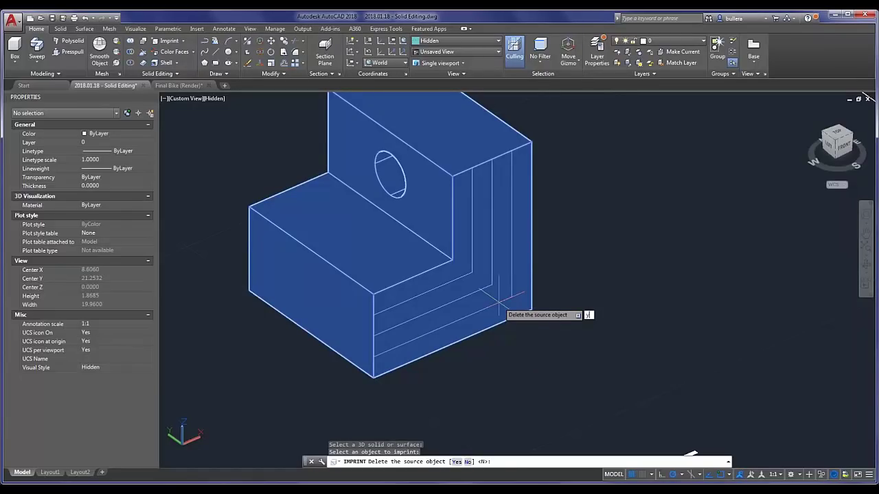
key(Return)
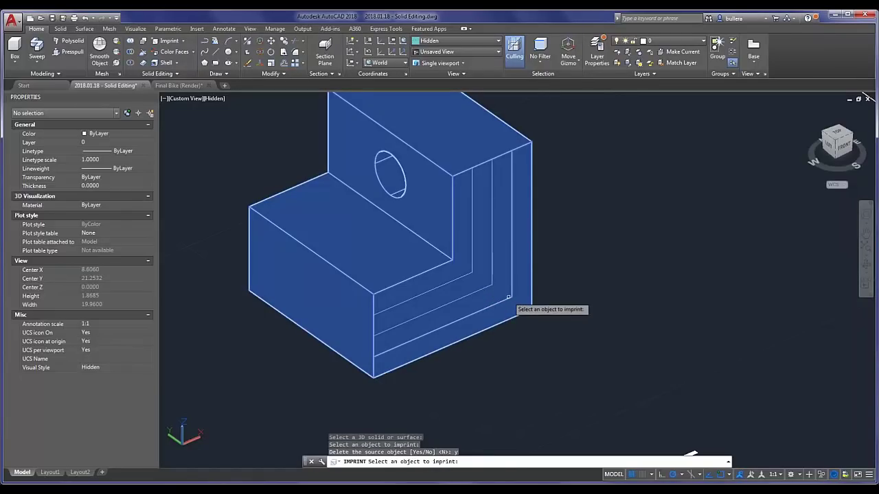
Step: Imprint the middle and innermost L-shaped lines onto the same face, deleting the source objects, and end the Imprint command
click(482, 289)
key(Return)
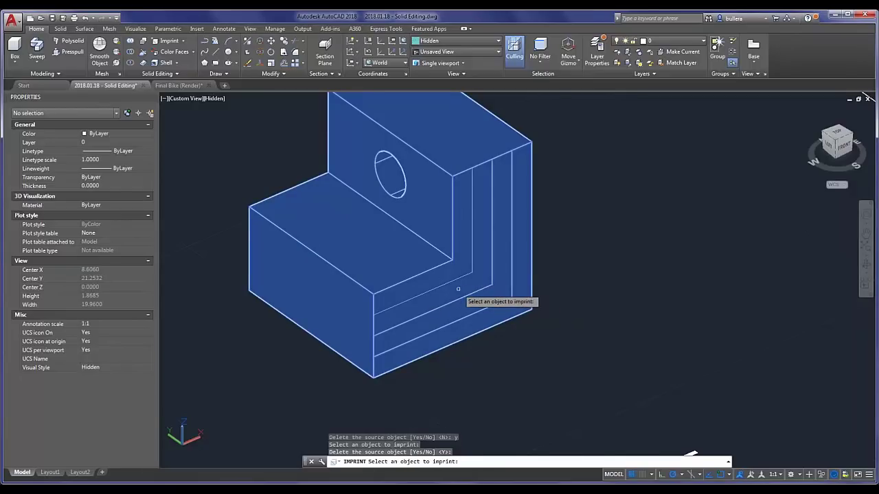
key(Return)
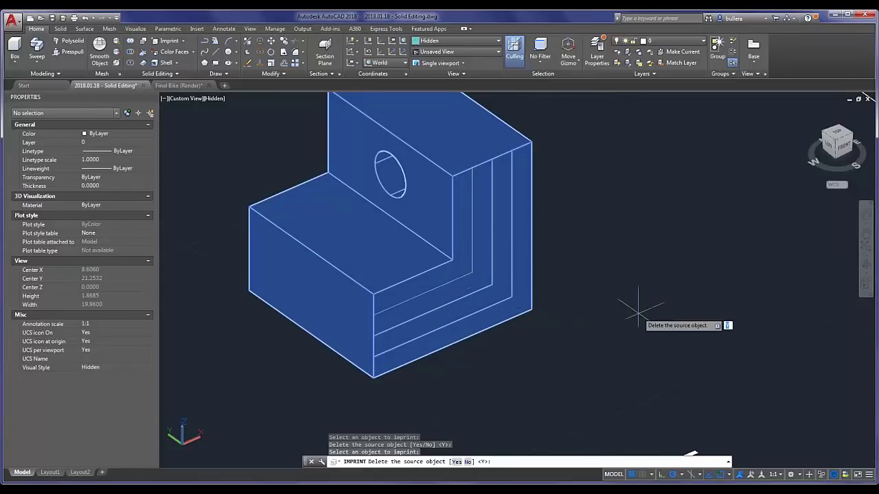
key(Return)
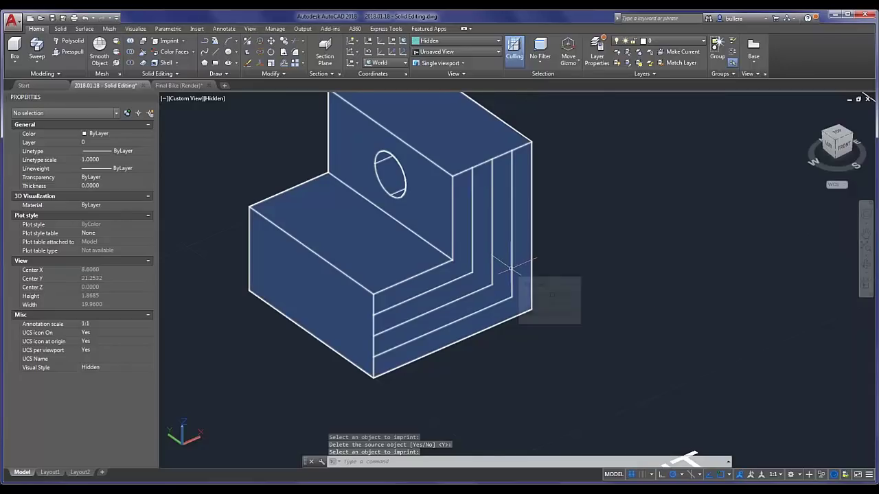
shift+middle_drag(608, 275, 620, 286)
key(Escape)
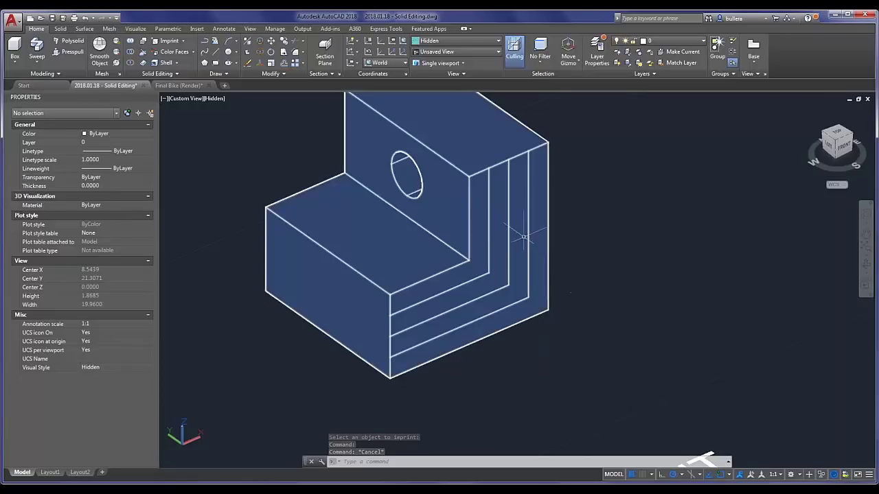
Step: Use Press/Pull to extrude the outermost L-shaped strip outward from the IMPRINT solid's side face
middle_drag(611, 273, 583, 309)
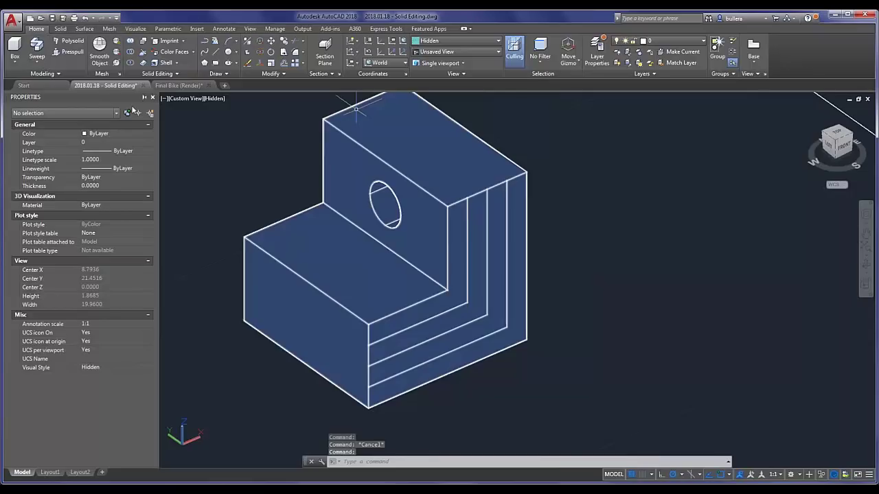
key(Escape)
click(64, 53)
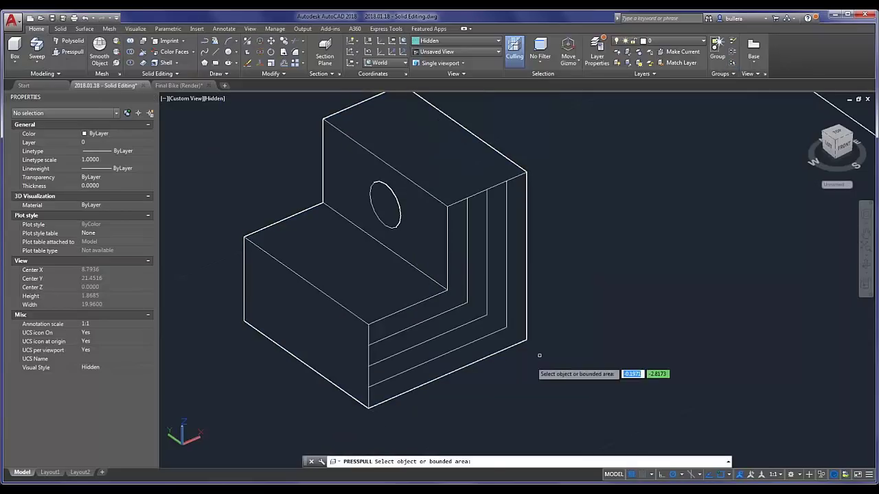
click(513, 320)
scroll(514, 317, up, 2)
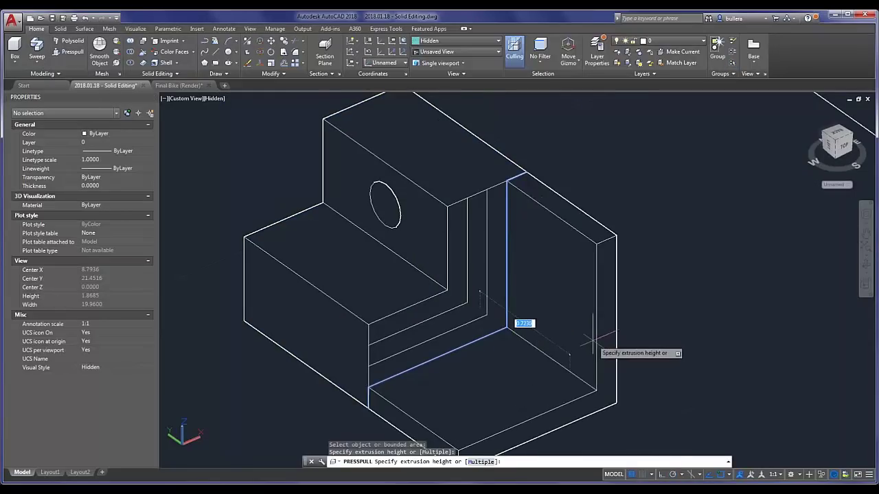
middle_drag(591, 345, 623, 283)
scroll(623, 283, down, 2)
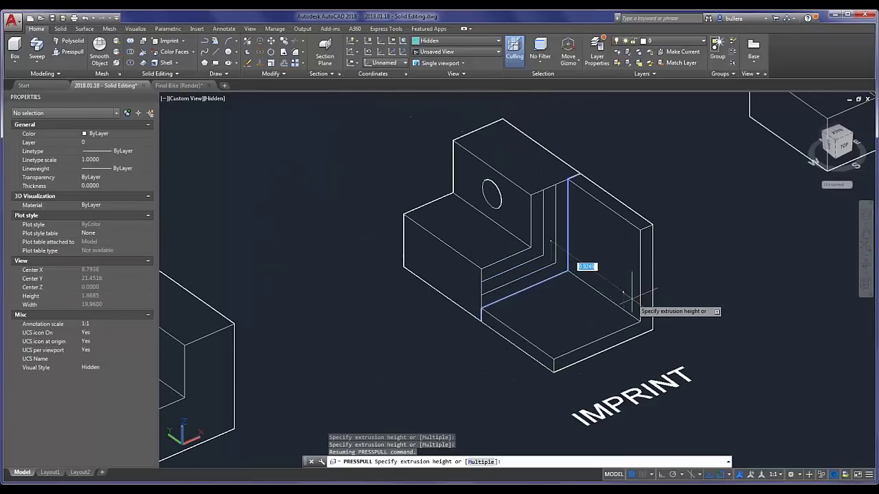
click(604, 329)
Step: Pull the two middle strips outward by successively shorter distances to form steps, and push the innermost strip inward
click(539, 278)
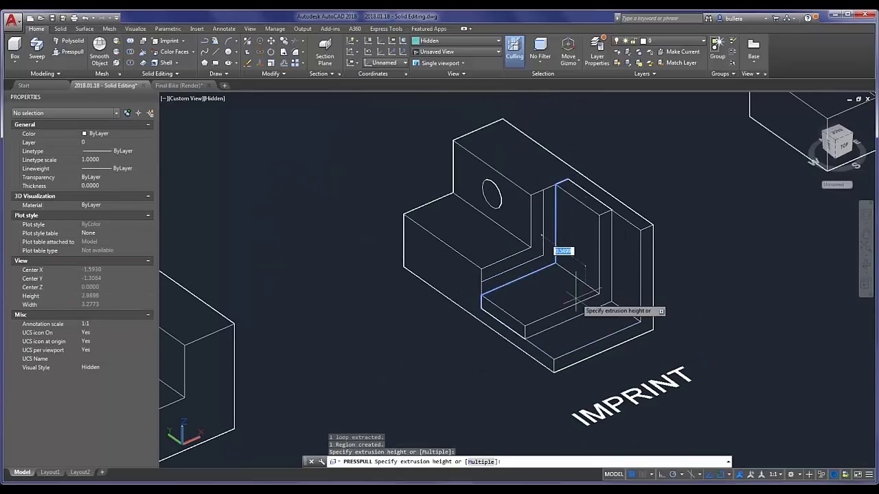
click(524, 320)
click(537, 278)
click(536, 280)
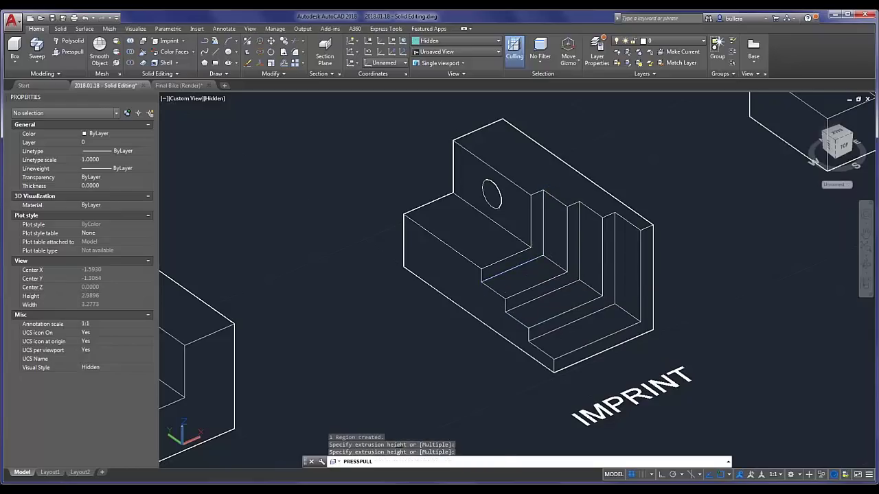
click(528, 221)
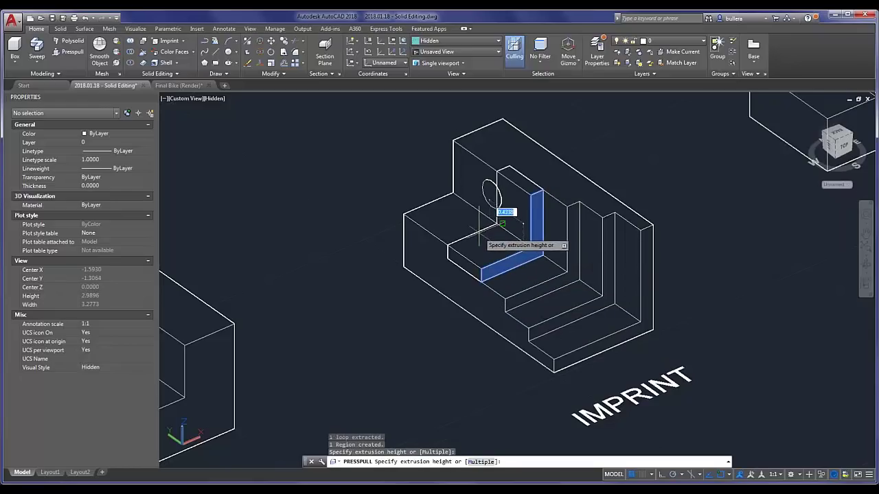
click(484, 238)
key(Return)
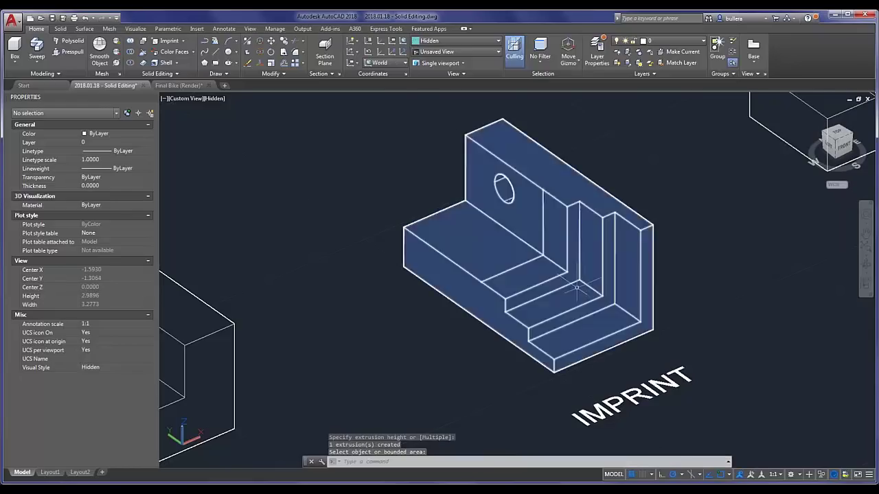
Step: Undo the Press/Pull changes on the IMPRINT solid
key(ctrl+z)
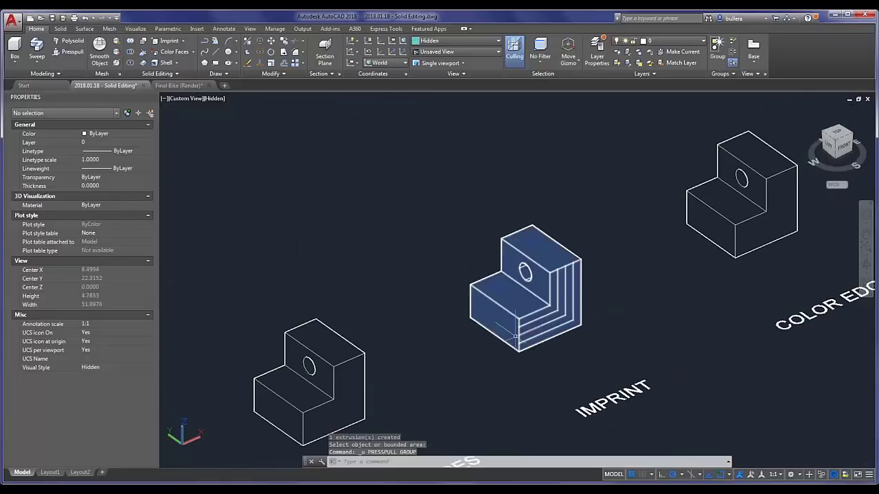
scroll(618, 313, down, 3)
Step: Extract all the edges of the EXTRACT EDGES solid
scroll(507, 323, up, 2)
scroll(506, 294, up, 2)
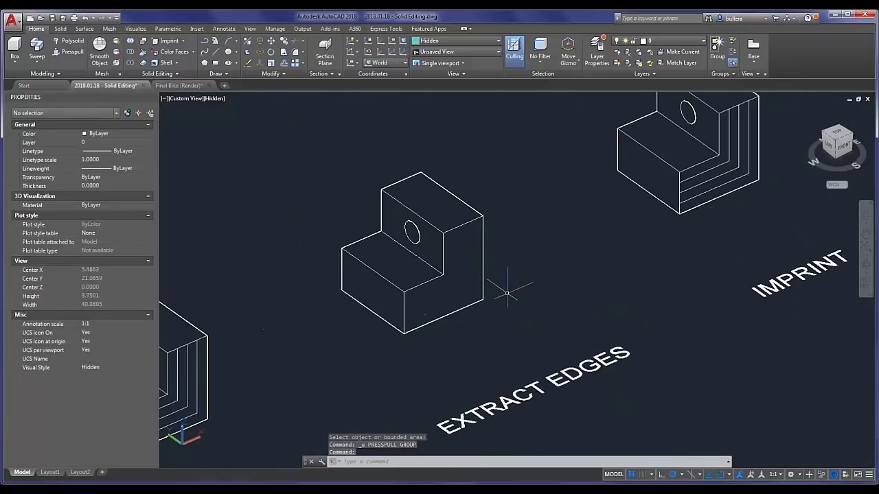
middle_drag(528, 292, 570, 272)
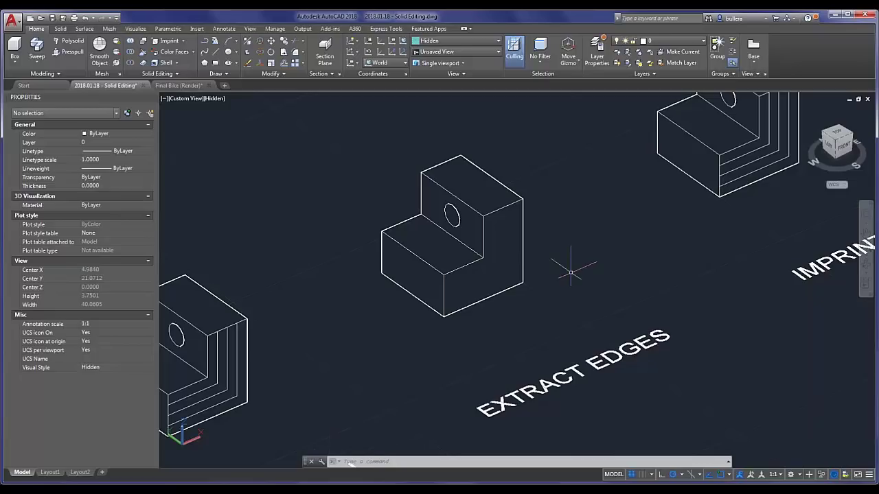
click(513, 243)
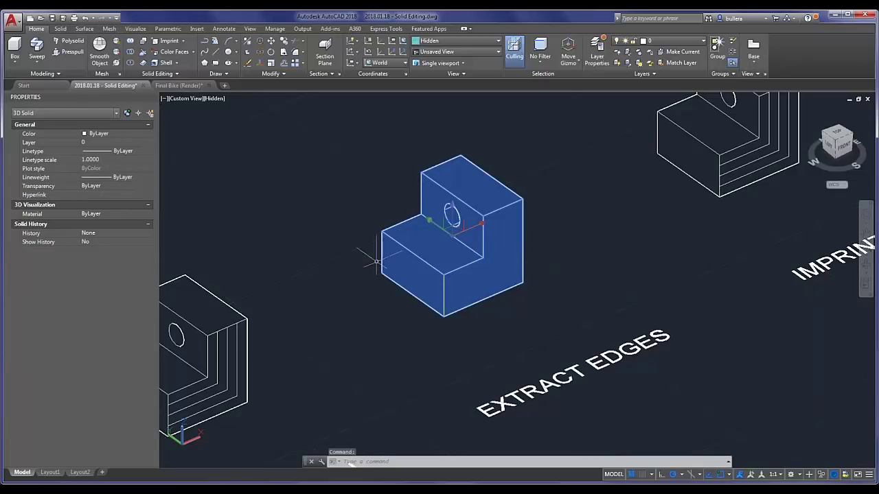
key(Escape)
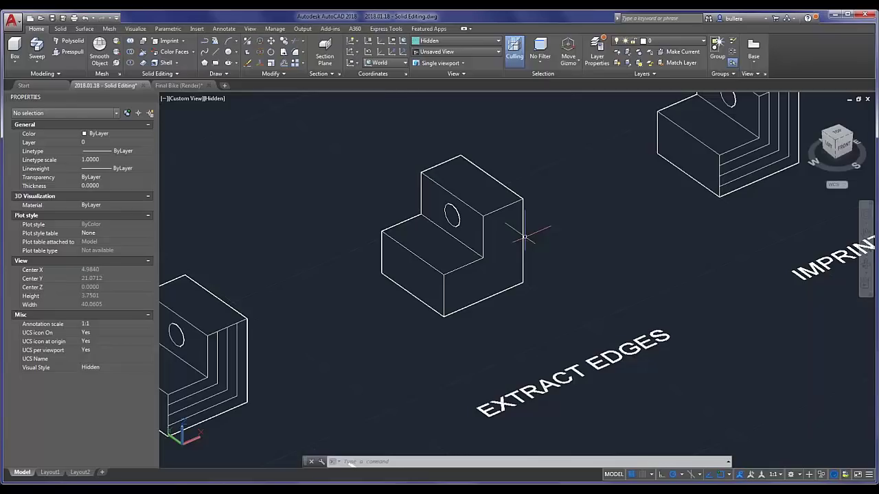
click(184, 41)
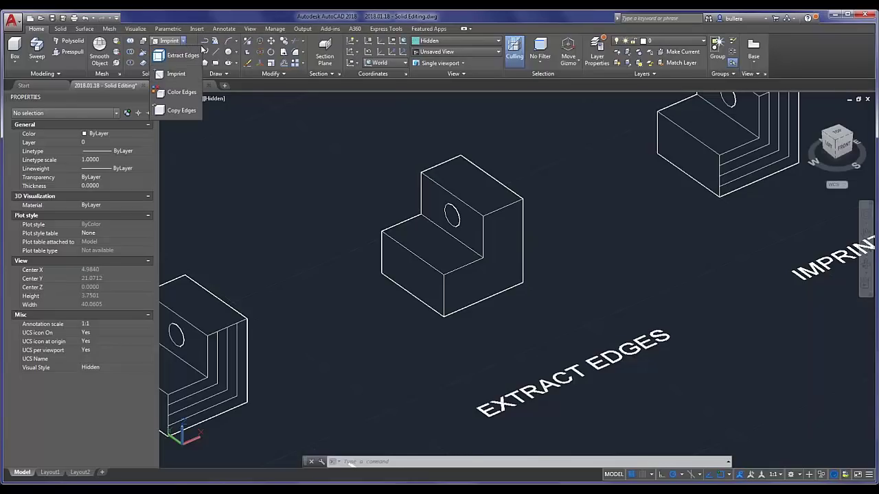
click(180, 55)
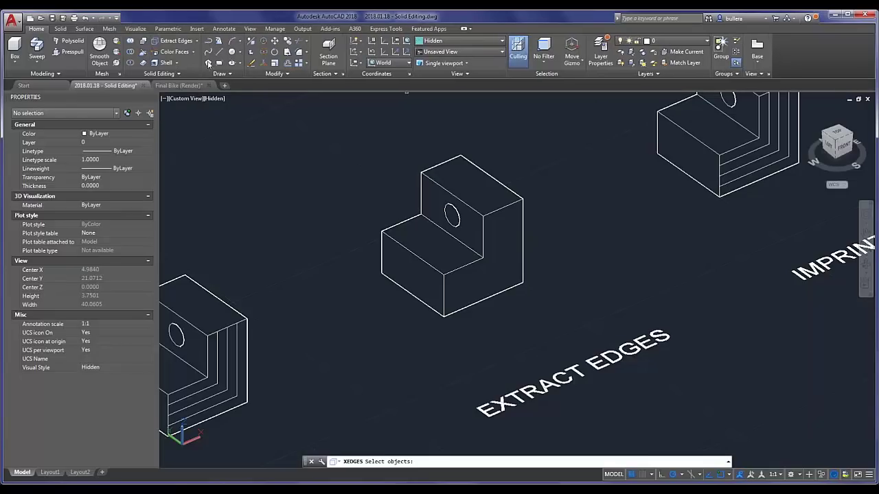
click(476, 277)
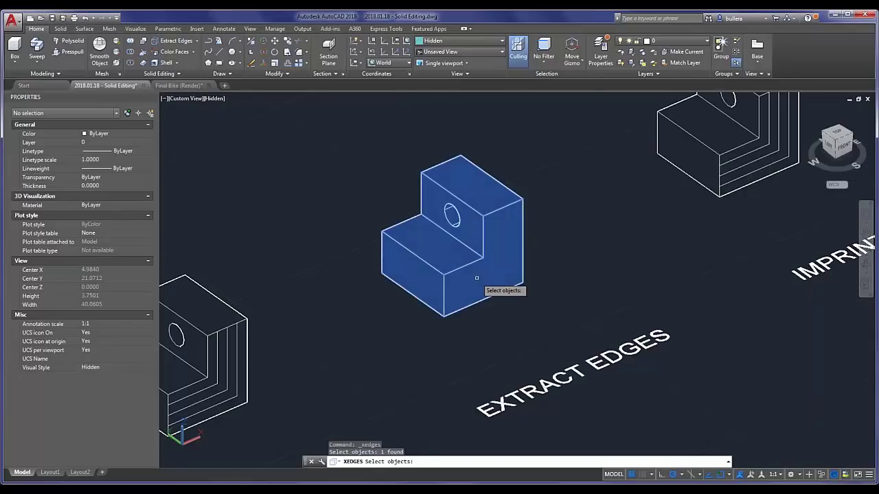
key(Return)
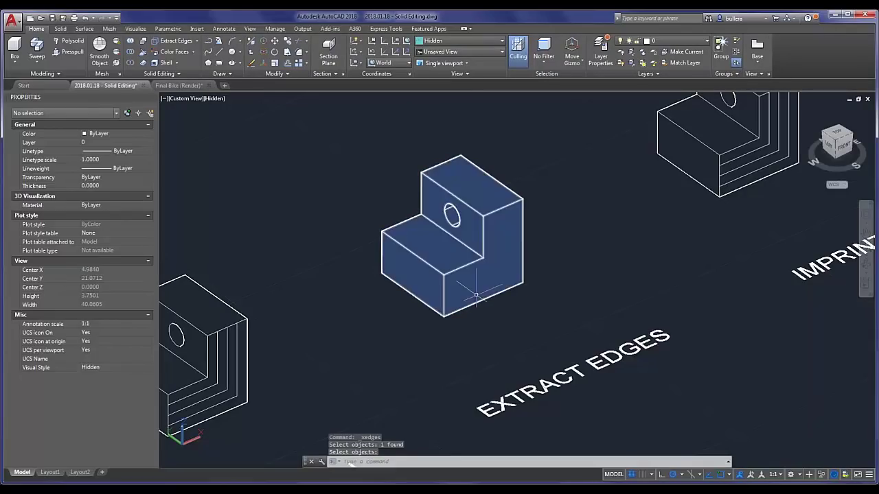
Step: Move the EXTRACT EDGES solid off its extracted edges to the empty space behind them
click(484, 269)
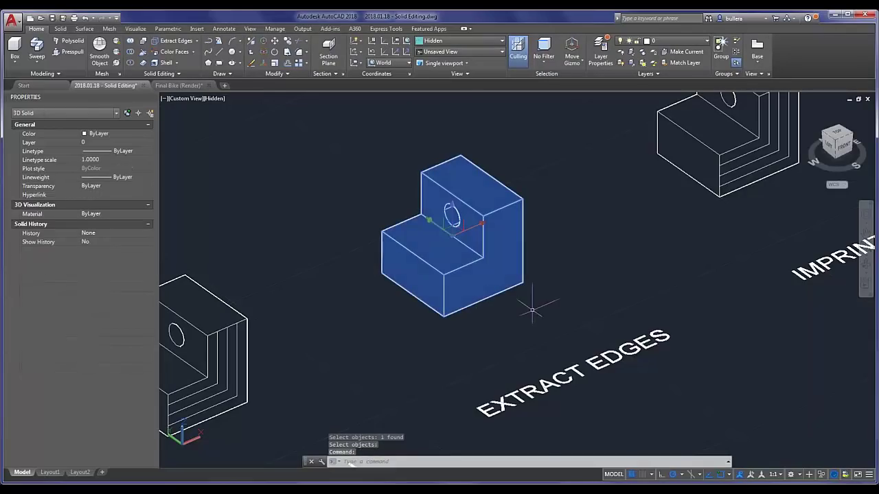
text(m)
key(Return)
click(621, 260)
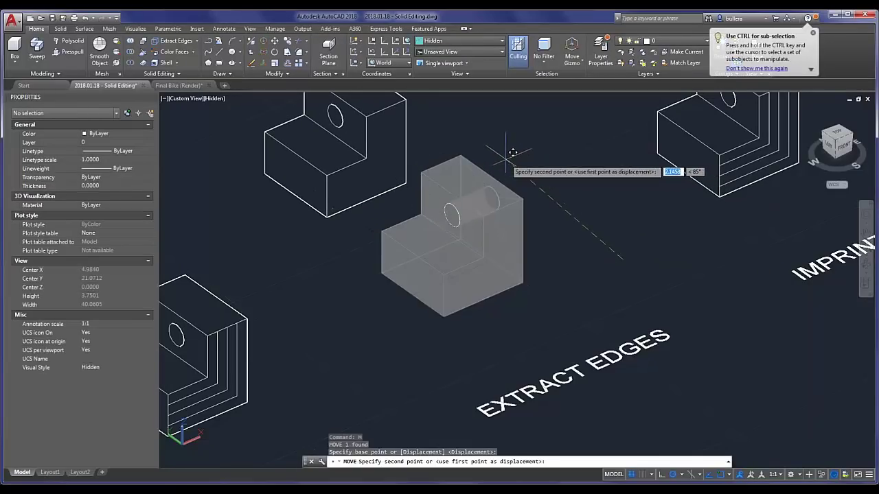
click(512, 151)
Step: Examine the extracted wireframe from another angle, selecting two adjacent inner edges to check their object type
scroll(494, 261, up, 2)
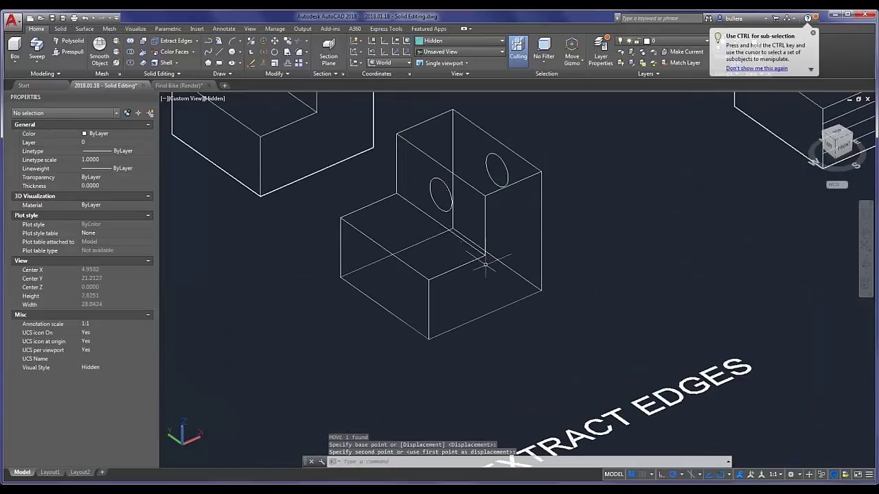
shift+middle_drag(491, 271, 522, 268)
click(496, 237)
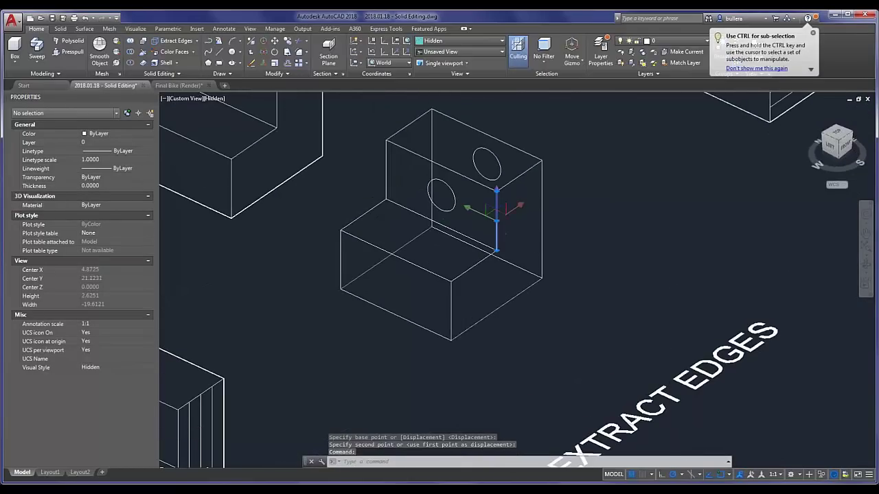
click(484, 245)
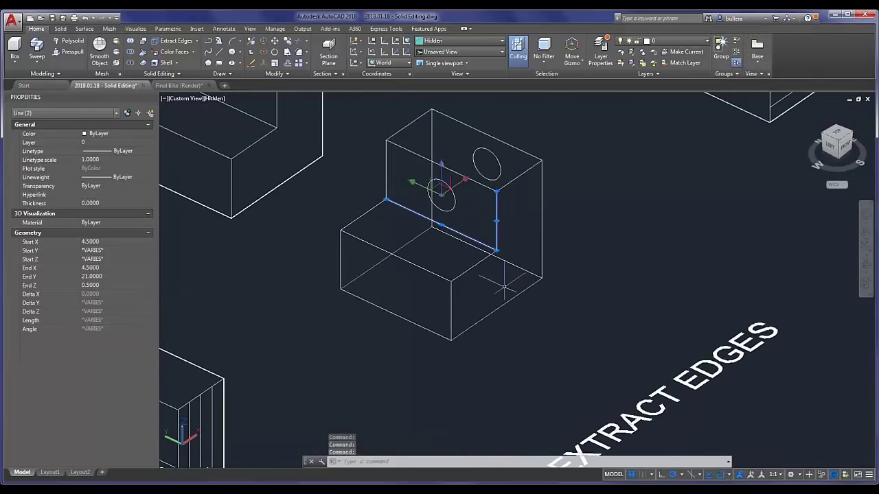
key(Escape)
middle_drag(288, 197, 394, 294)
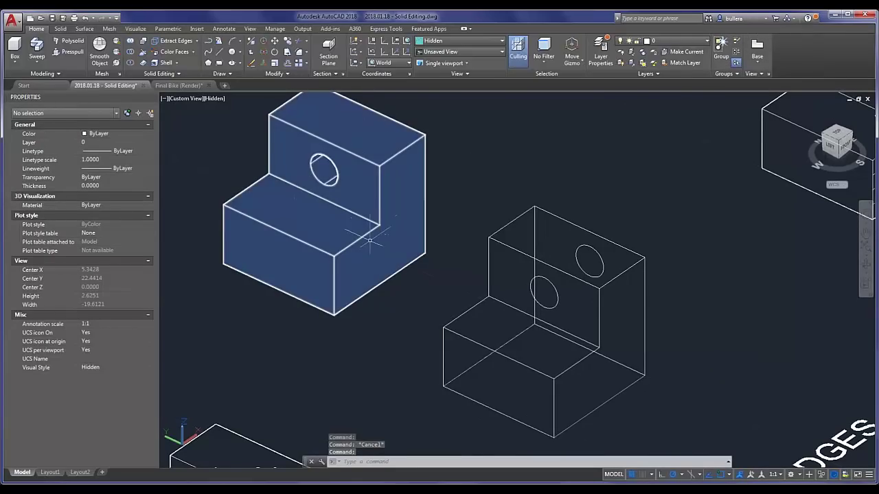
scroll(432, 212, down, 3)
middle_drag(604, 206, 353, 324)
scroll(353, 323, down, 3)
scroll(620, 231, up, 4)
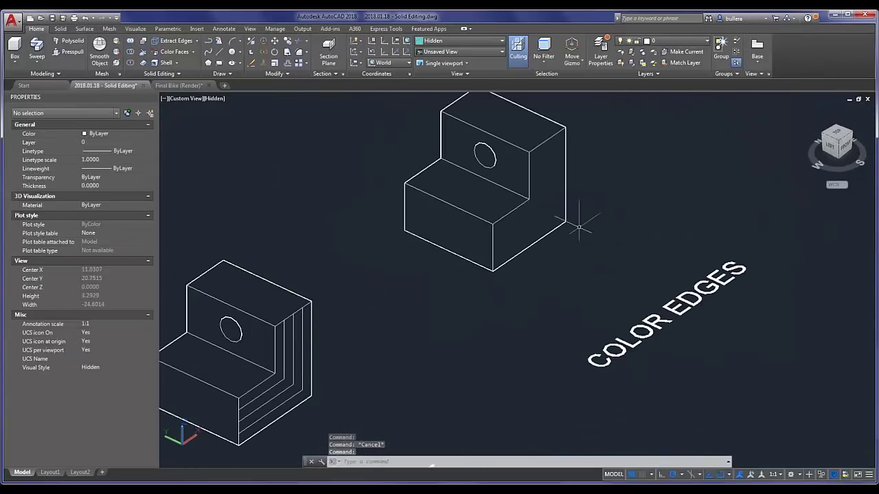
middle_drag(579, 232, 532, 280)
scroll(559, 279, up, 2)
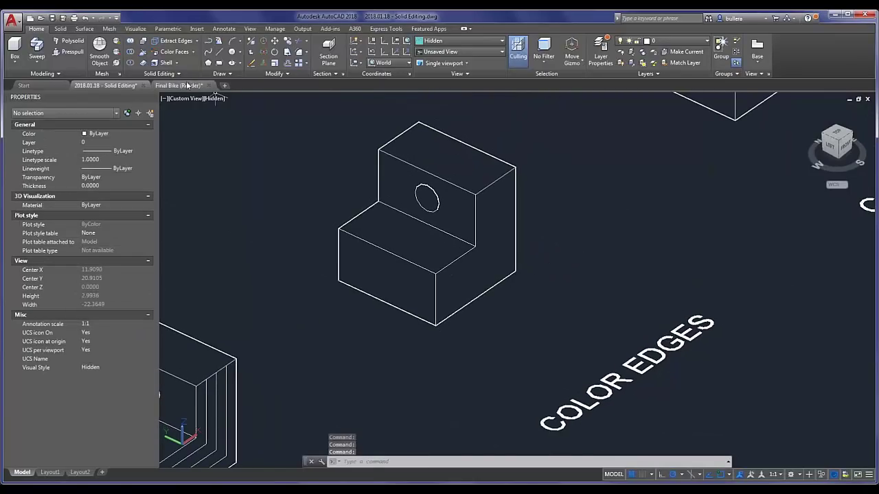
click(196, 42)
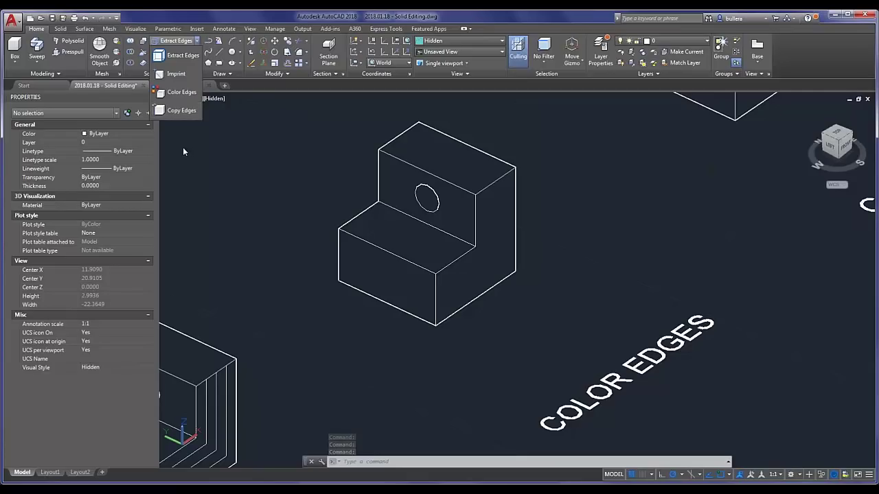
click(182, 111)
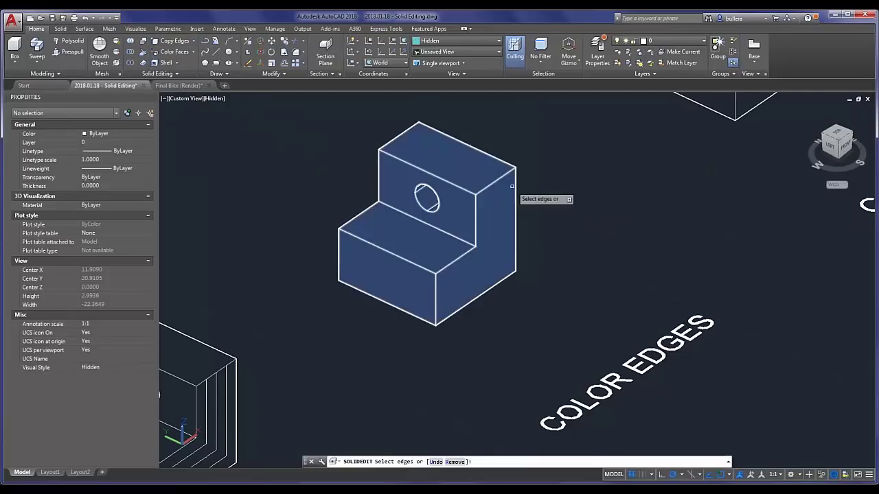
scroll(518, 197, up, 3)
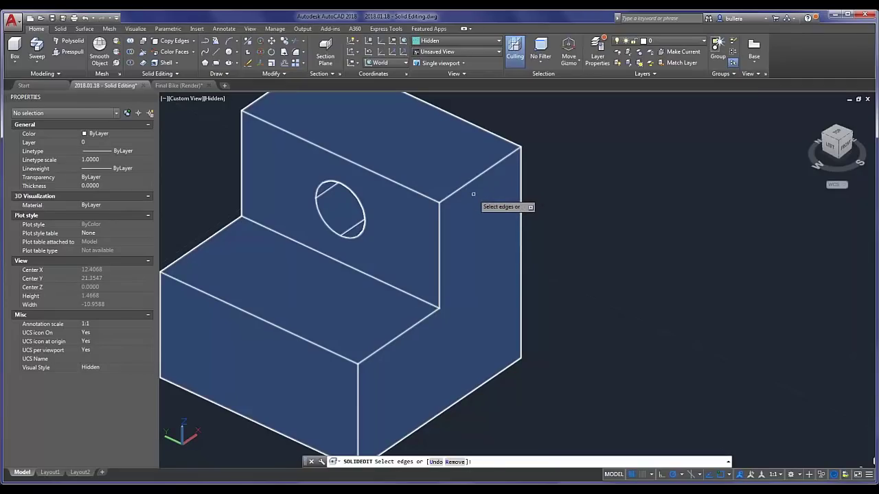
key(Escape)
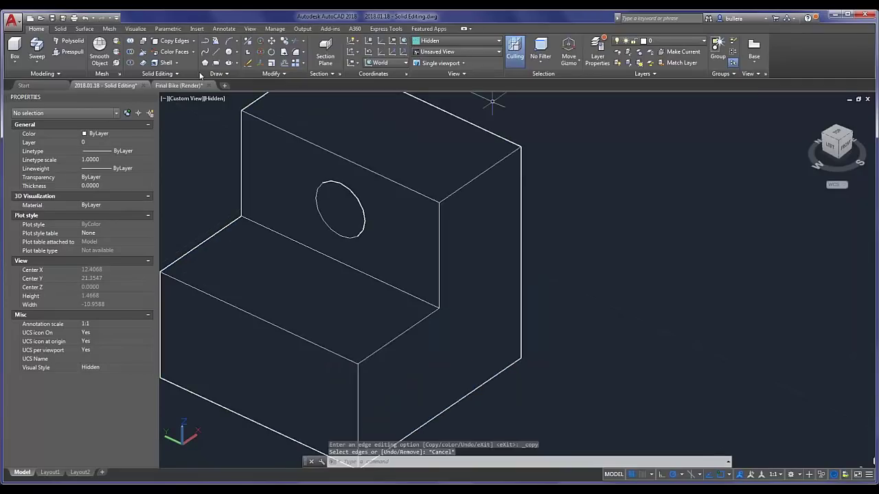
Step: Try to copy the upper block's short top edge and adjoining vertical edge on the COLOR EDGES solid, using the Edge selection filter
click(177, 44)
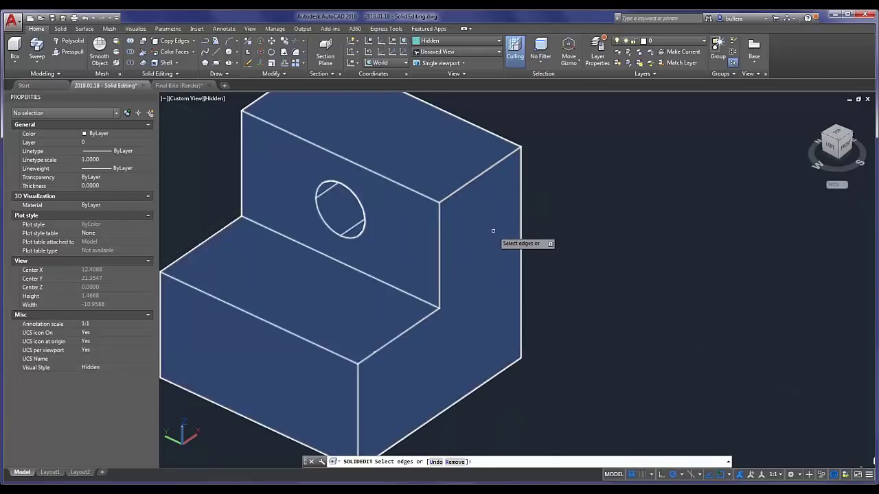
click(539, 62)
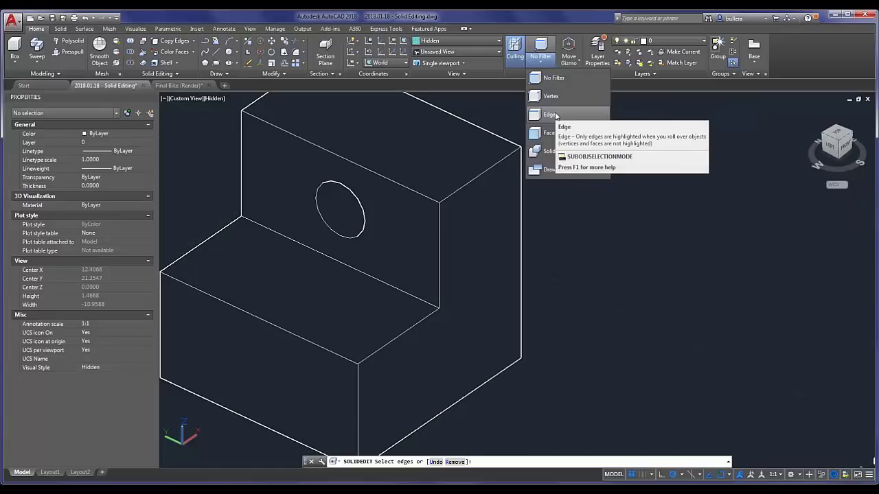
click(550, 115)
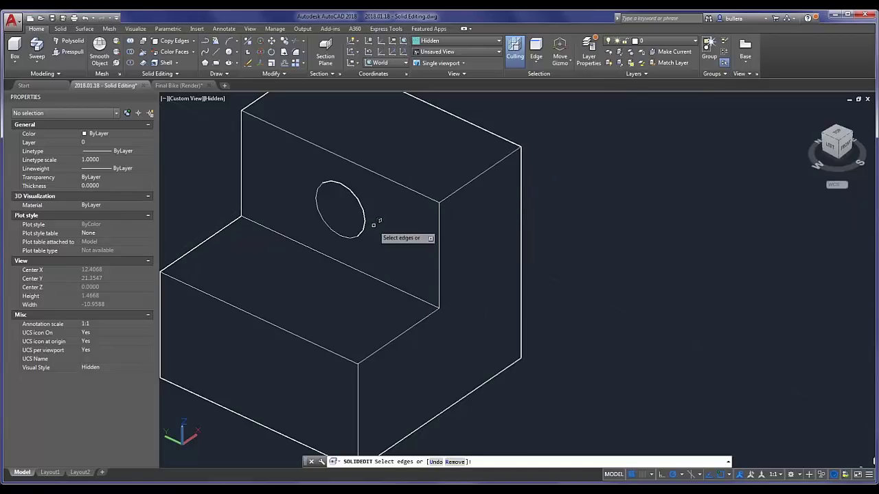
click(467, 184)
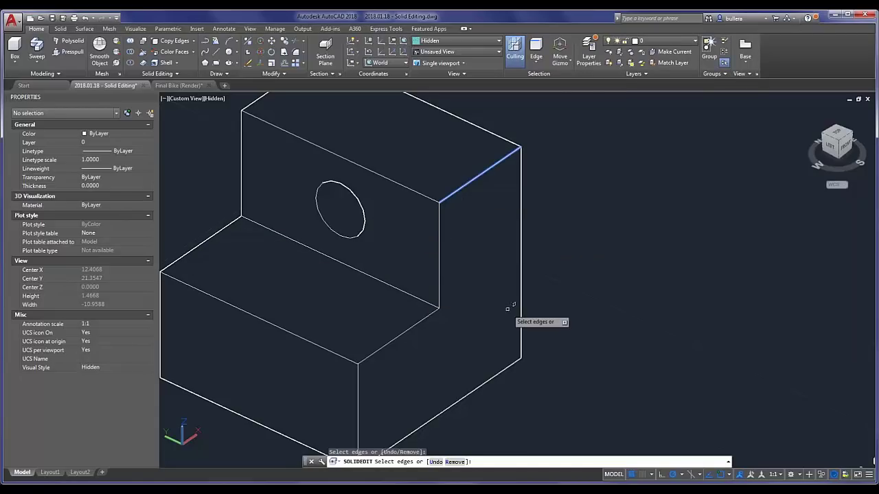
click(440, 261)
key(Return)
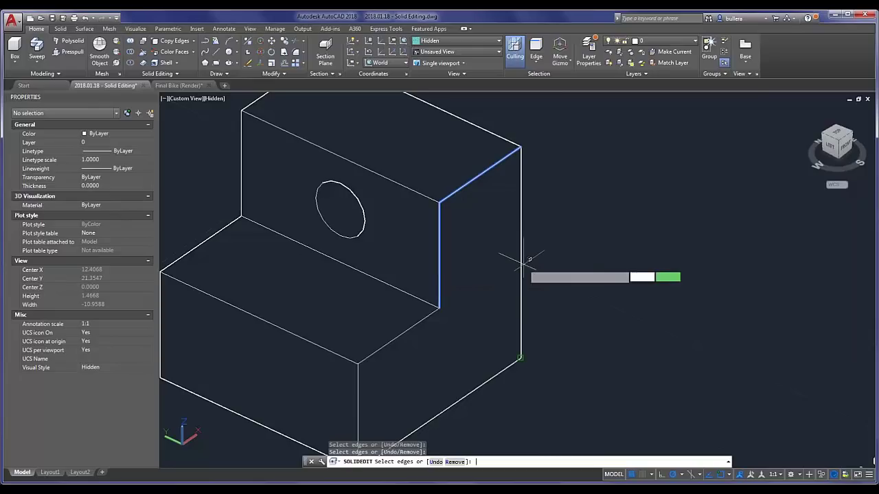
key(Return)
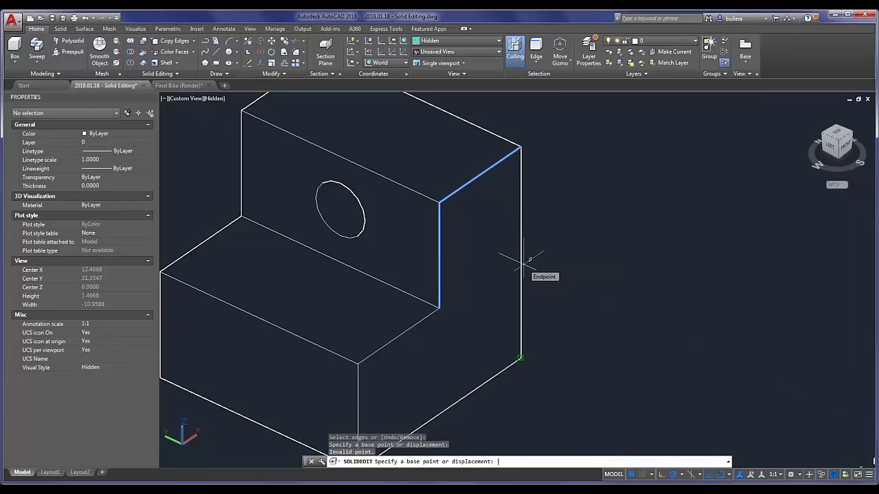
key(Escape)
key(Escape)
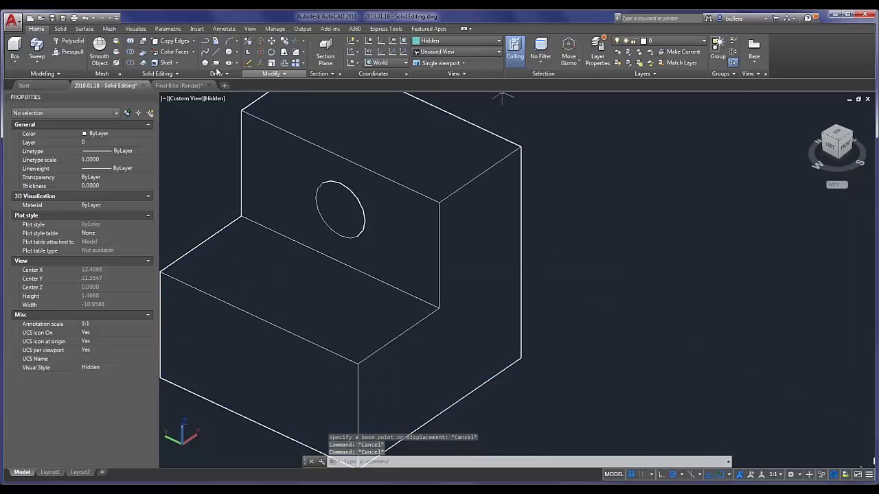
click(167, 45)
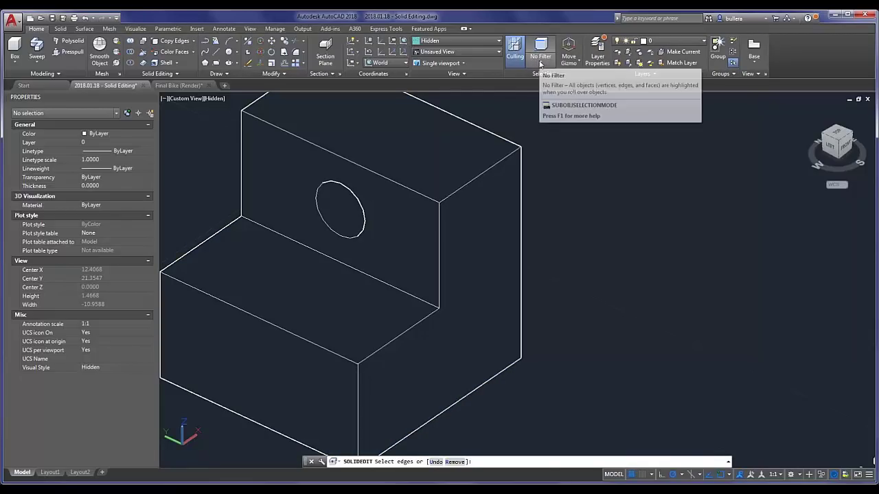
key(Escape)
key(Escape)
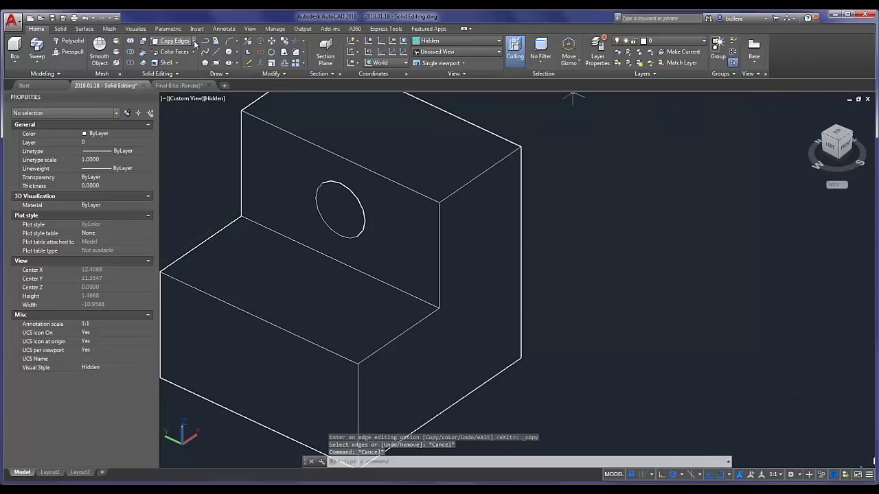
Step: Color the upper block's short top edge and adjoining vertical edge red on the COLOR EDGES solid, using the Edge selection filter
click(195, 43)
click(181, 98)
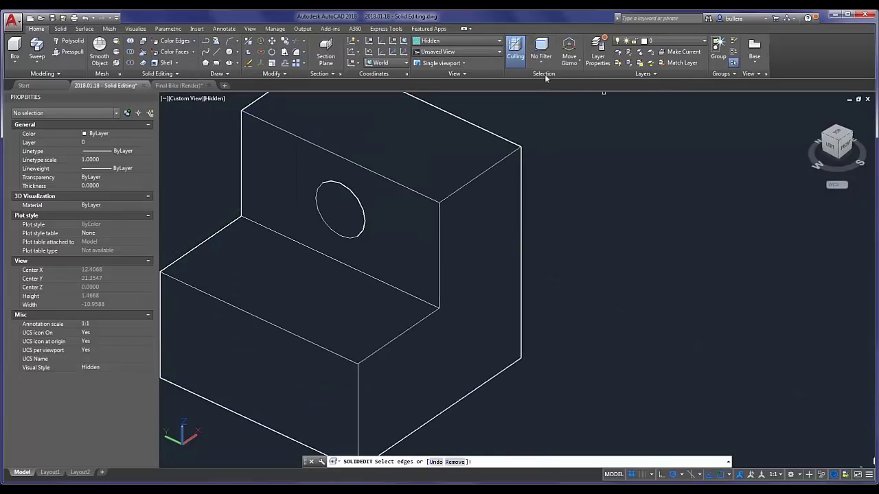
click(541, 48)
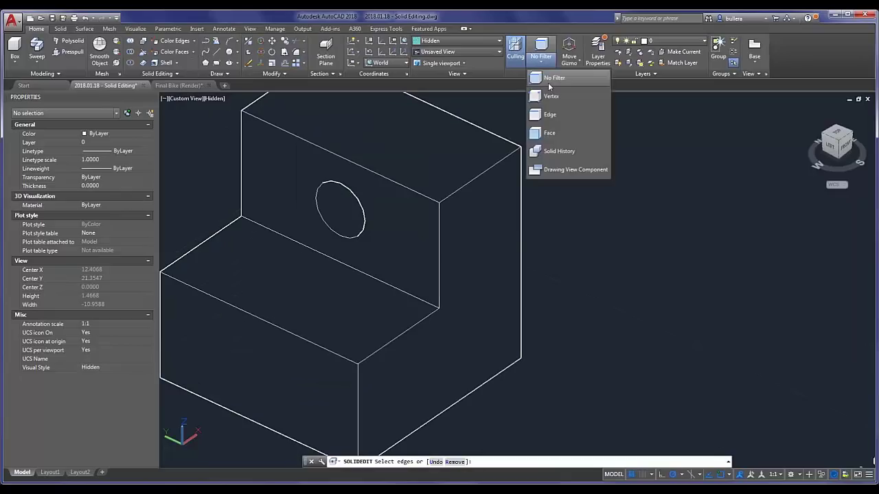
click(553, 117)
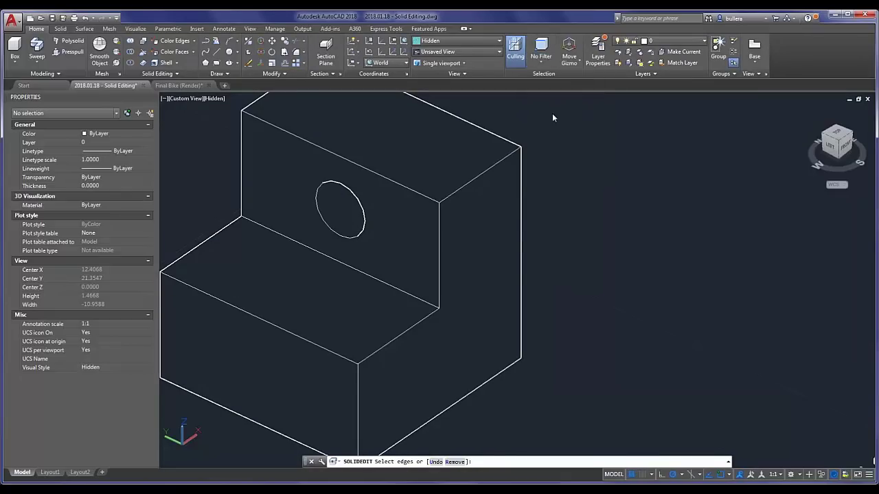
click(500, 159)
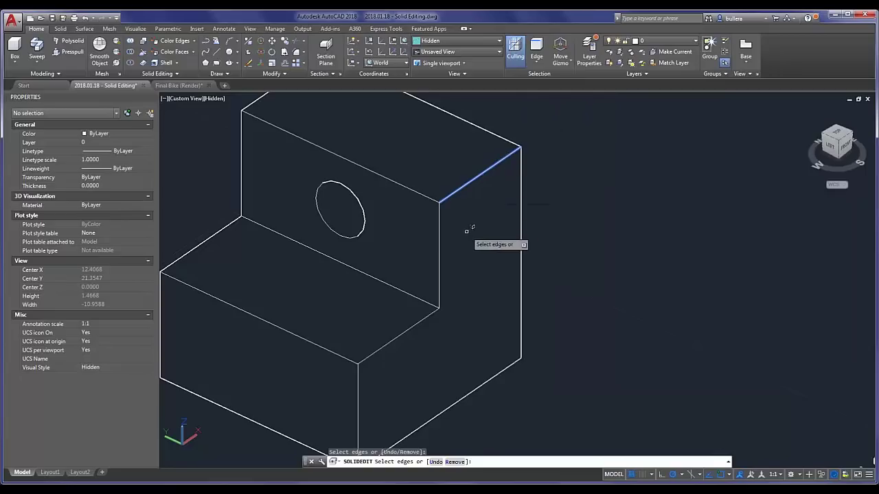
click(439, 248)
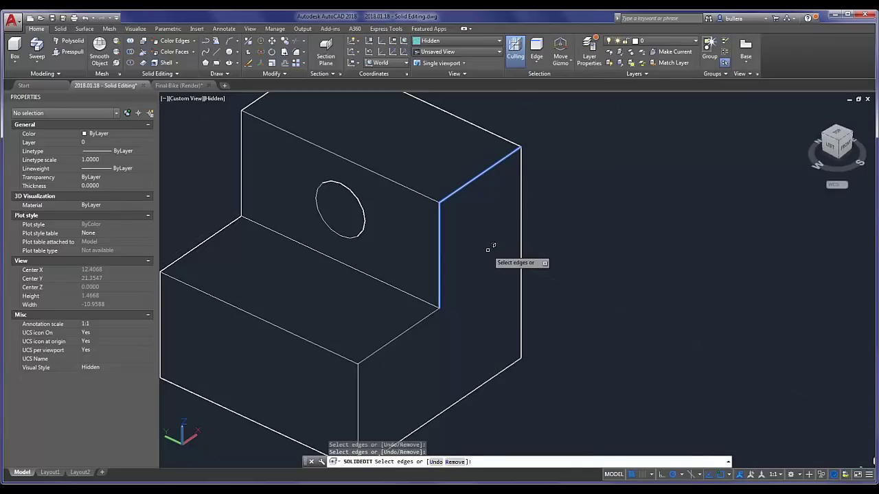
key(Return)
click(368, 271)
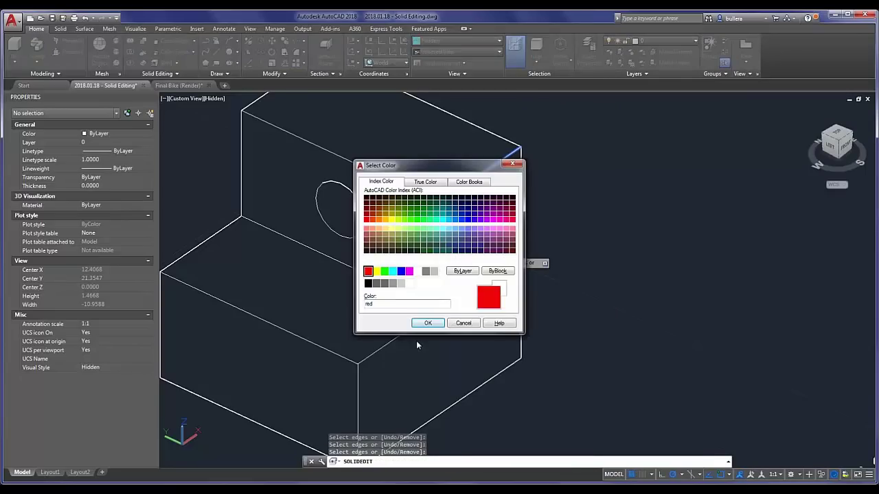
click(426, 324)
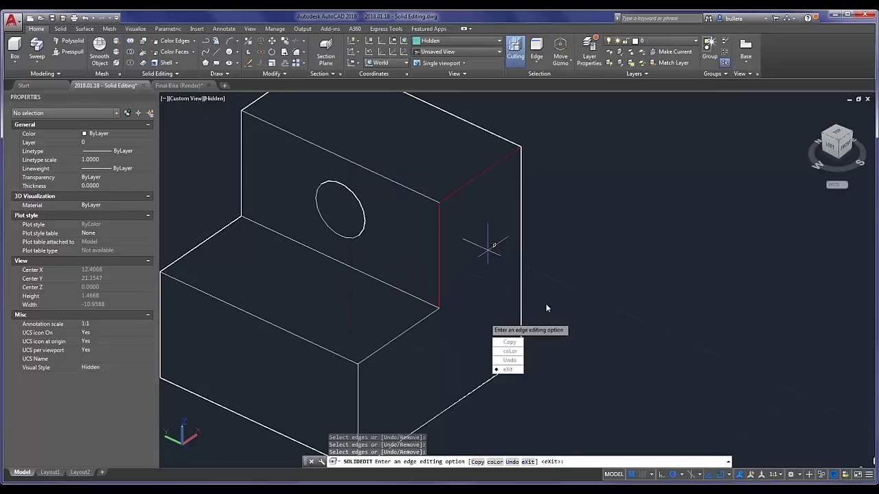
key(Return)
key(Return)
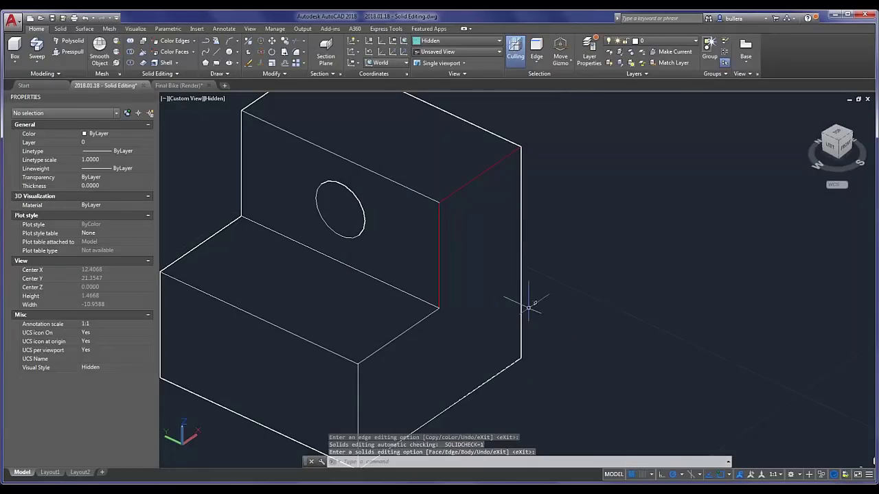
Step: Try the Face selection filter on the top face of the COLOR EDGES solid
scroll(532, 308, down, 2)
click(537, 61)
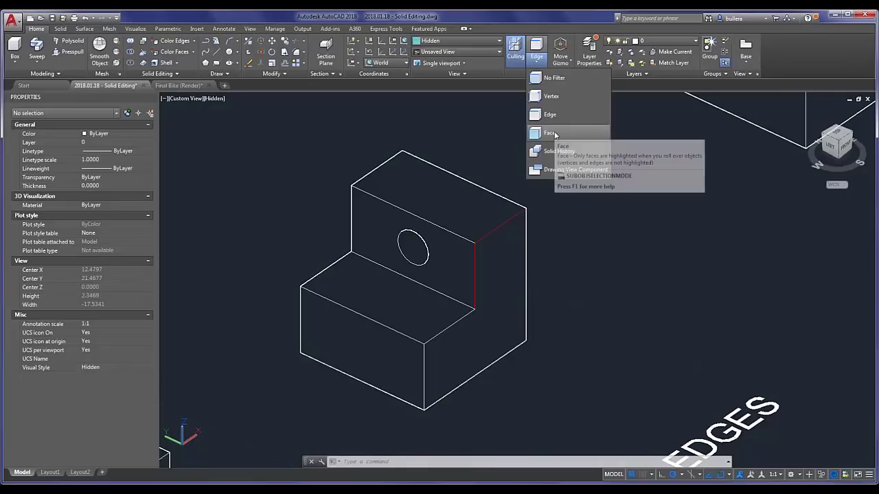
click(551, 133)
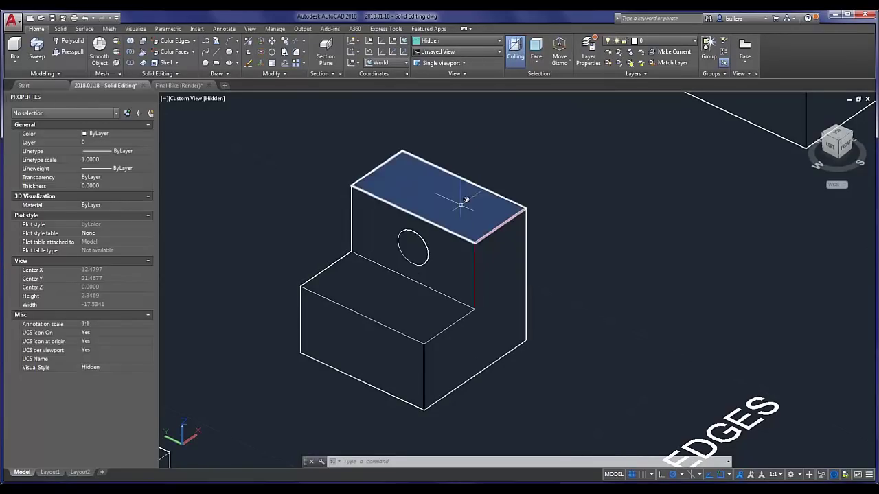
key(Escape)
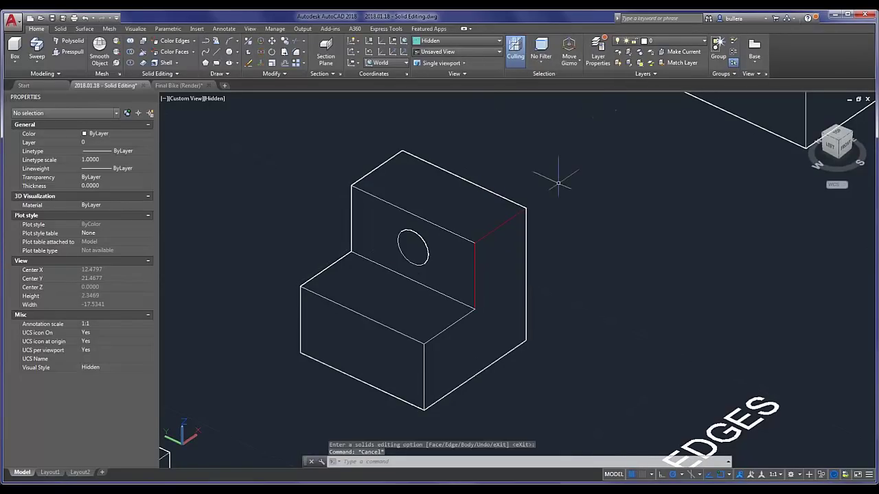
Step: Copy the three edges meeting at the upper block's front top corner of the COPY EDGES solid into the empty space behind it
scroll(559, 181, down, 5)
scroll(630, 164, up, 4)
scroll(631, 165, up, 4)
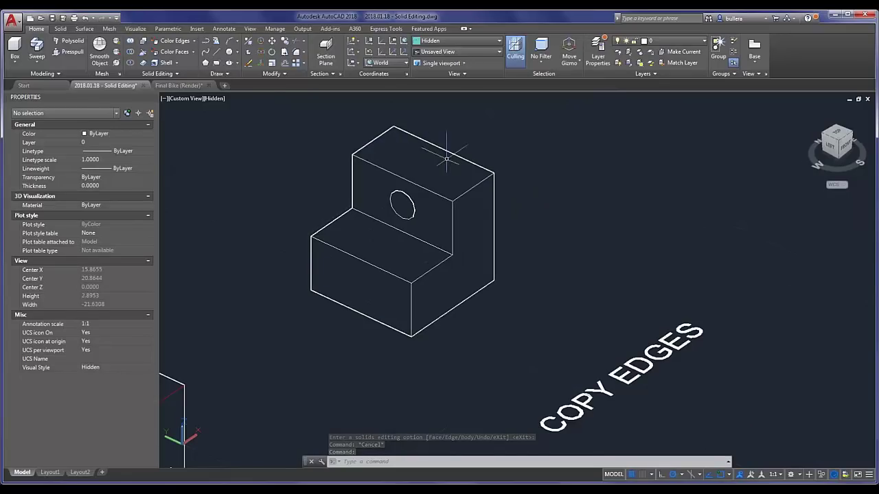
click(194, 41)
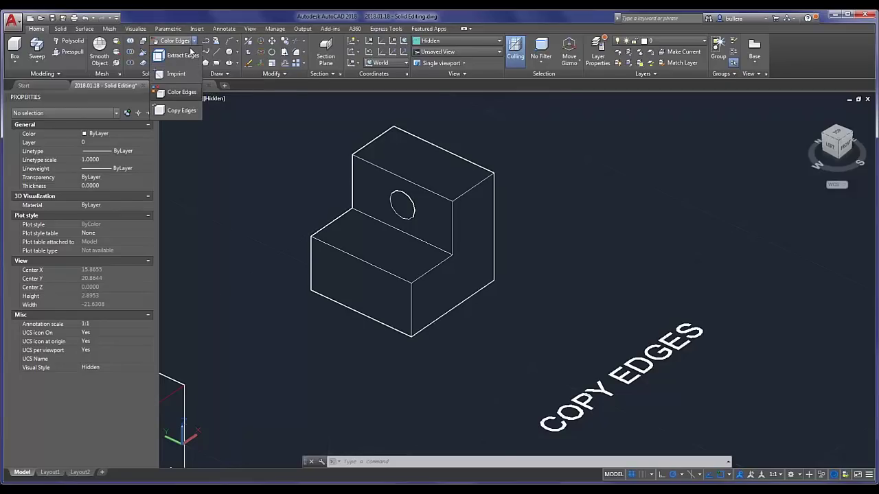
click(173, 111)
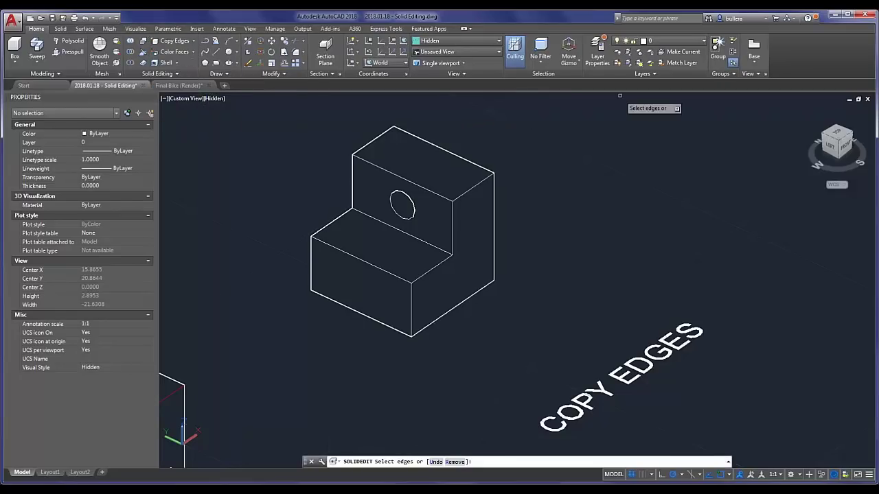
click(547, 62)
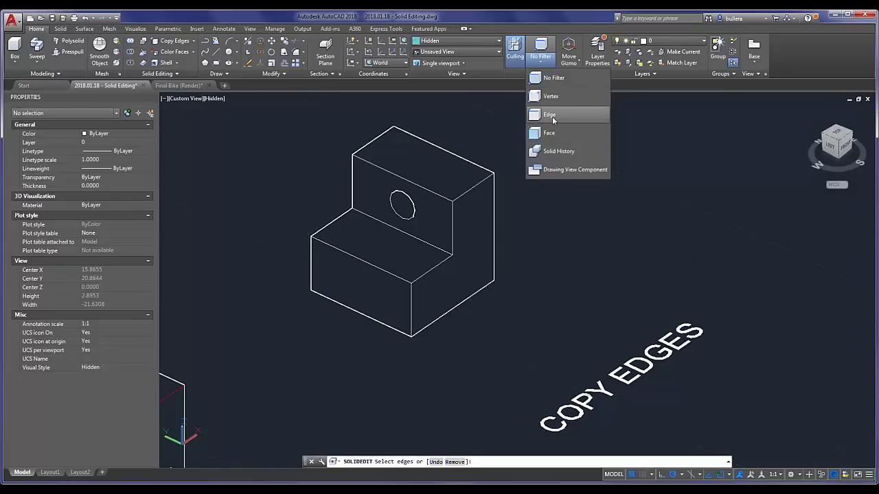
click(549, 114)
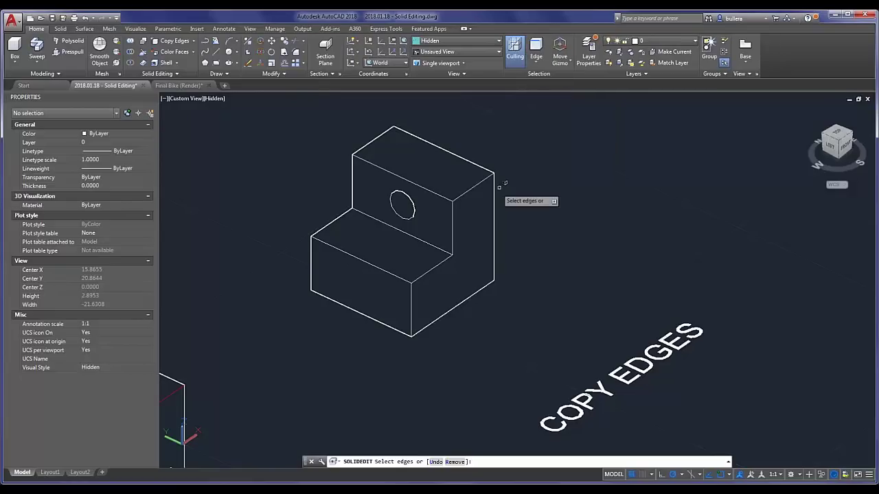
click(454, 220)
click(445, 196)
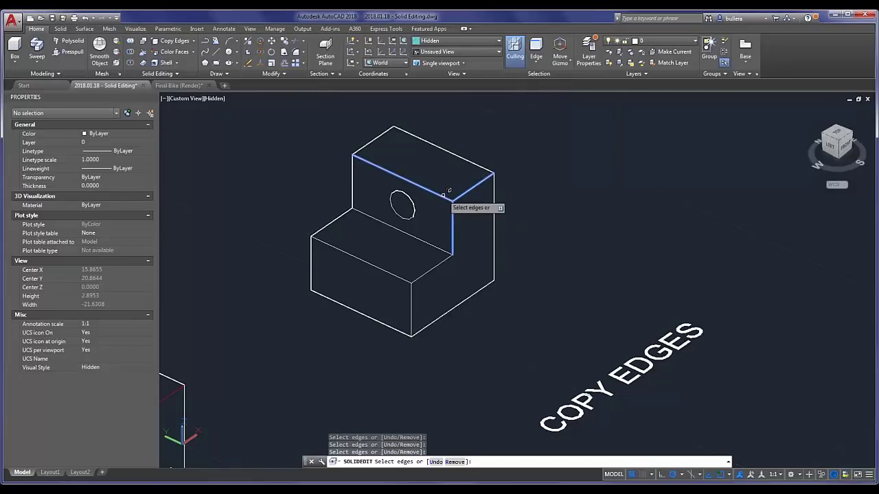
key(Return)
click(625, 191)
click(482, 123)
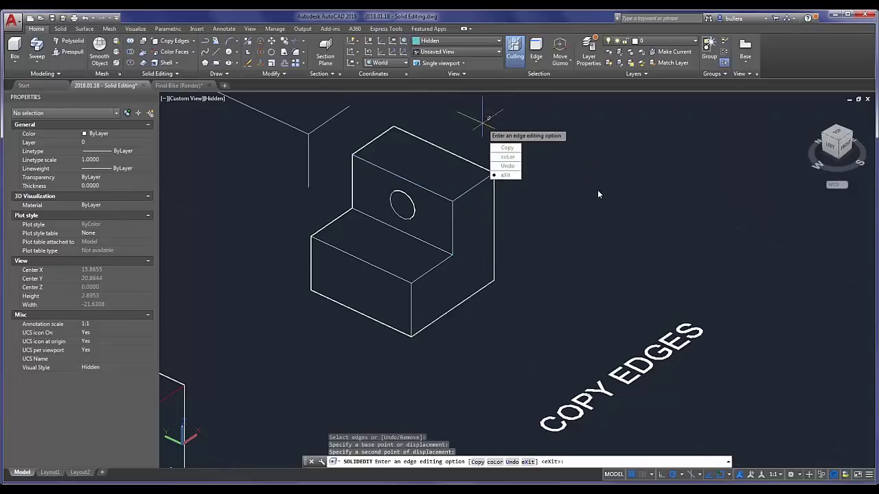
key(Escape)
key(Escape)
Step: Inspect the properties of the copied edges behind the COPY EDGES solid
middle_drag(298, 139, 410, 204)
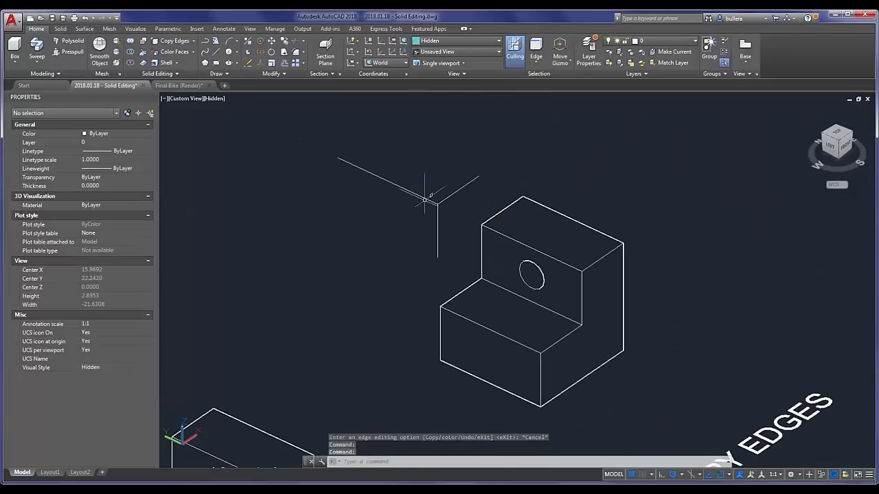
click(410, 204)
click(402, 191)
click(384, 172)
click(374, 172)
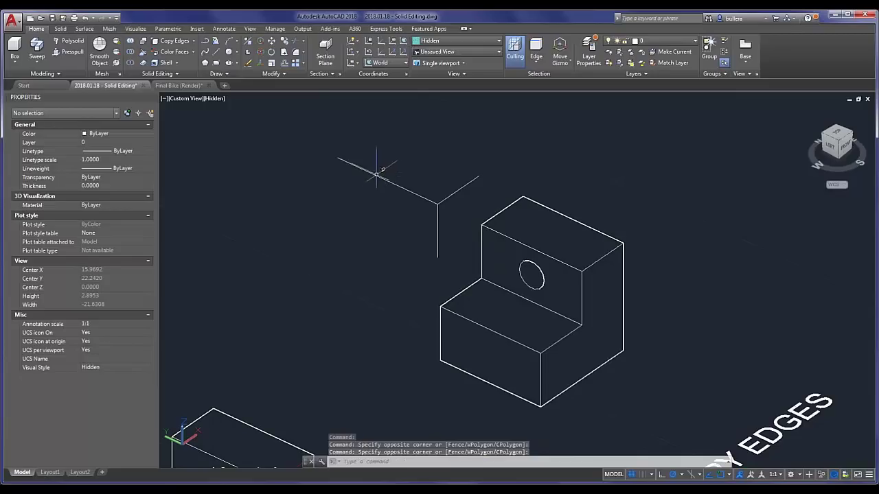
click(376, 174)
key(Escape)
key(Escape)
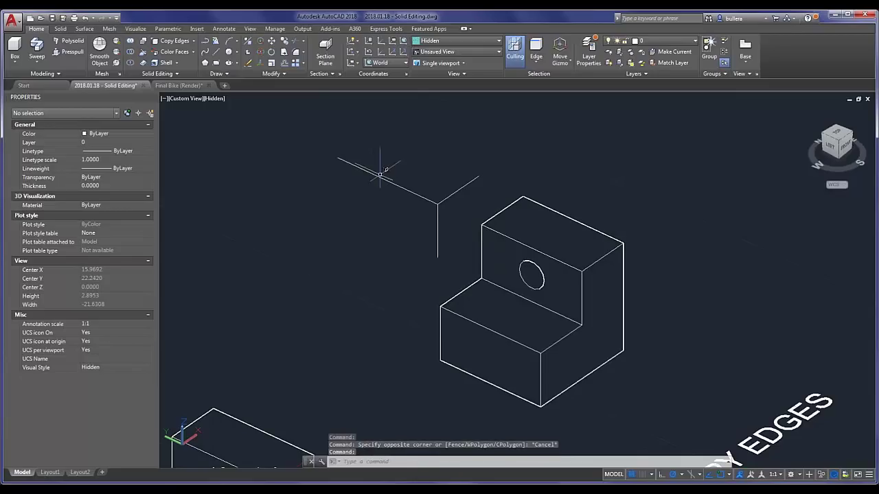
scroll(399, 182, down, 3)
scroll(399, 182, up, 3)
click(410, 191)
click(403, 178)
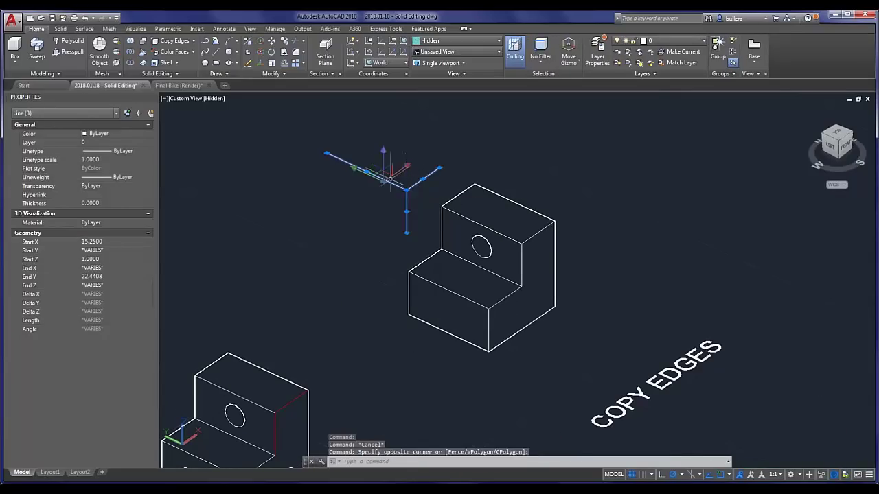
key(Escape)
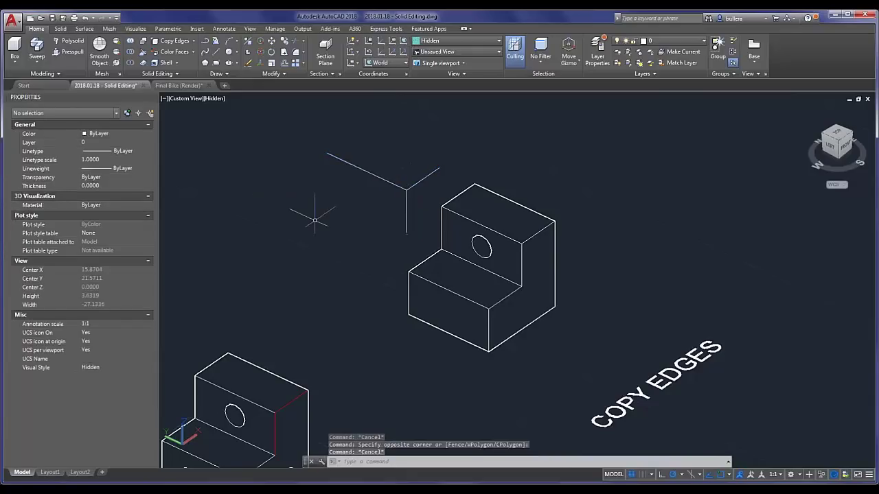
Step: Examine the boxes of the CONVERT TO SOLID and CONVERT TO SURFACE examples
scroll(305, 213, down, 5)
middle_drag(324, 226, 551, 170)
scroll(546, 182, down, 2)
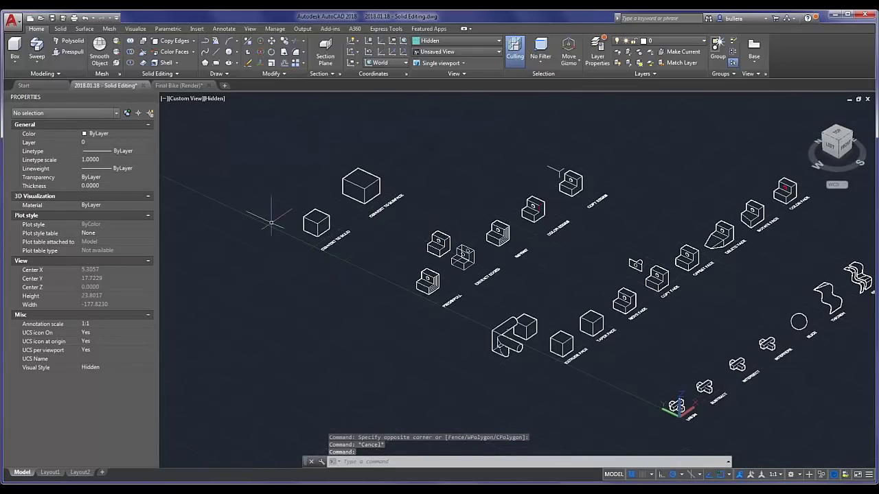
scroll(269, 216, up, 4)
mouse_move(465, 190)
middle_down()
mouse_move(447, 318)
mouse_move(520, 278)
middle_up()
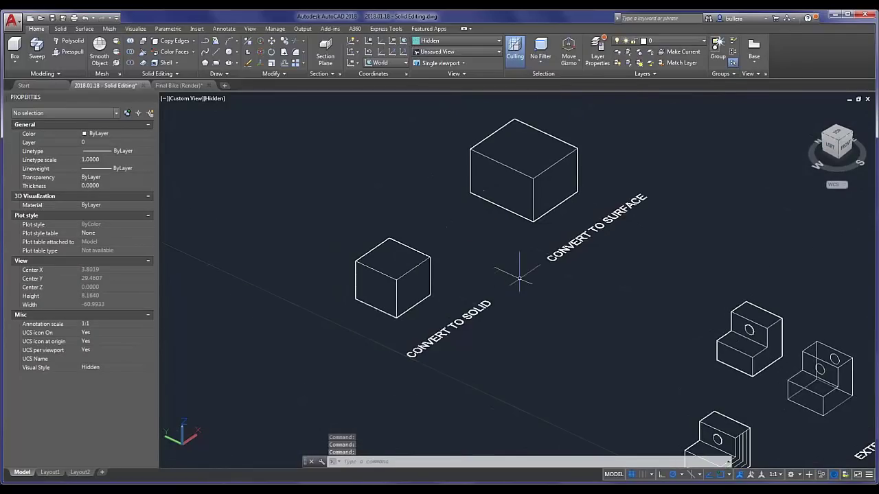
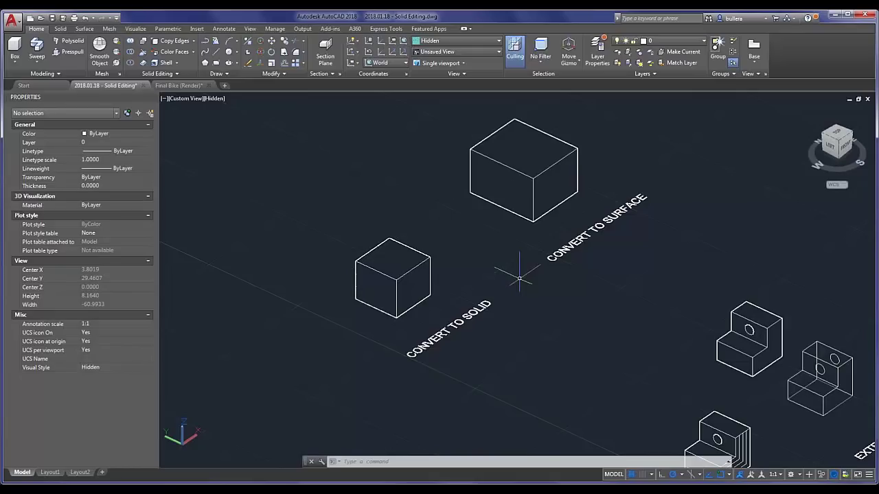
scroll(471, 249, up, 2)
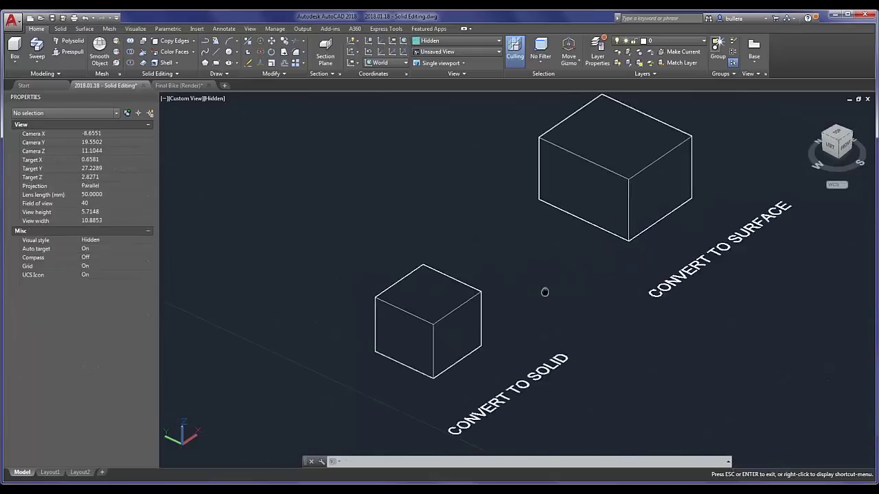
scroll(543, 292, down, 2)
middle_drag(565, 248, 599, 284)
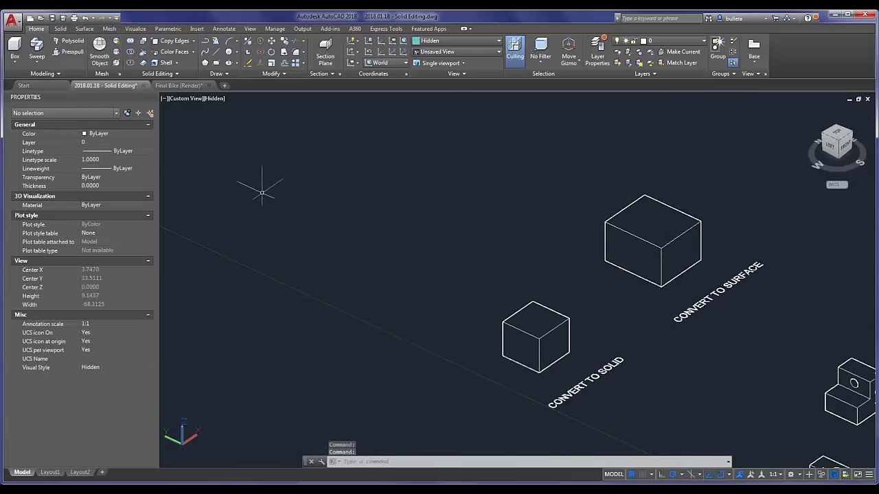
Step: Create a solid sphere with a radius of about 1.97 in the empty space beyond the CONVERT TO SOLID box
click(109, 29)
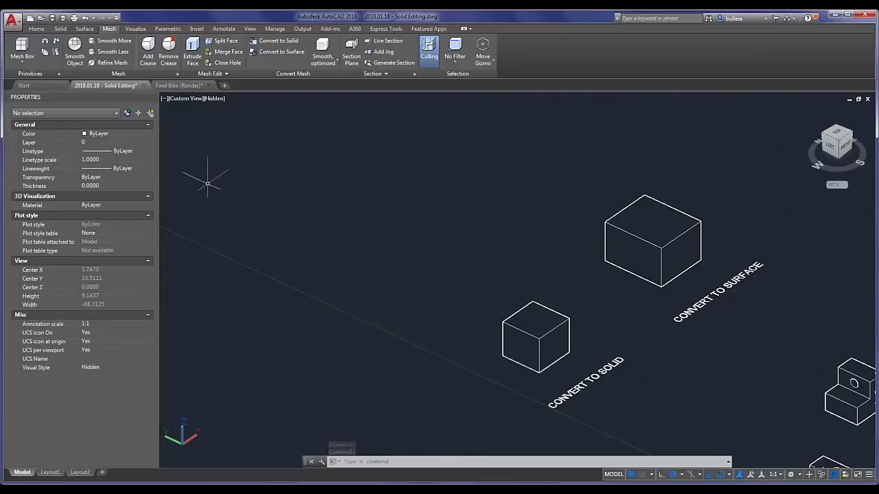
key(Escape)
shift+middle_drag(400, 265, 174, 123)
click(22, 61)
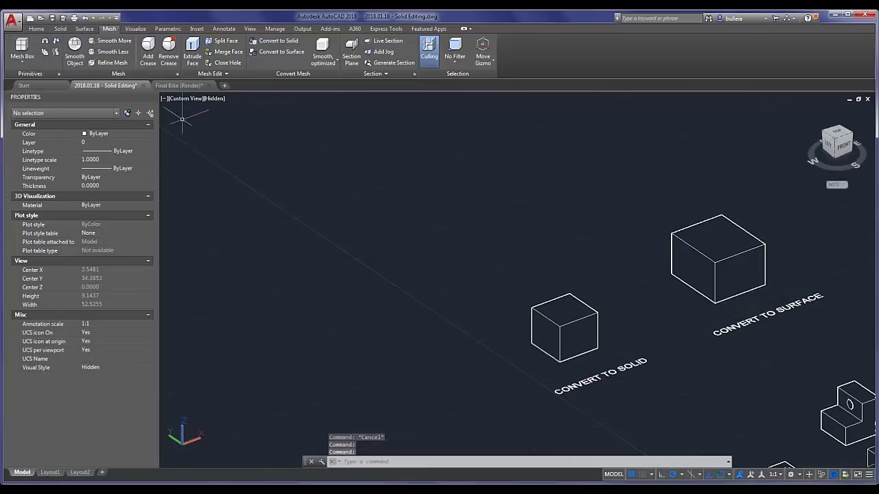
click(37, 28)
click(17, 62)
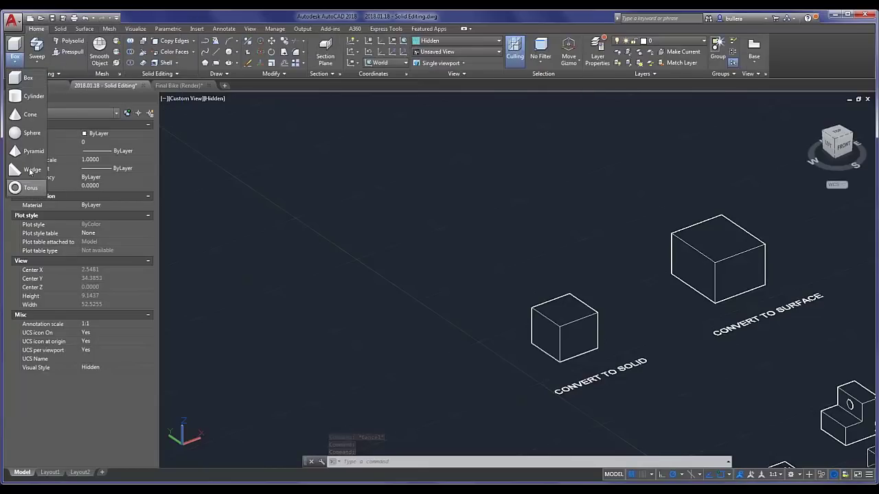
click(30, 133)
click(361, 209)
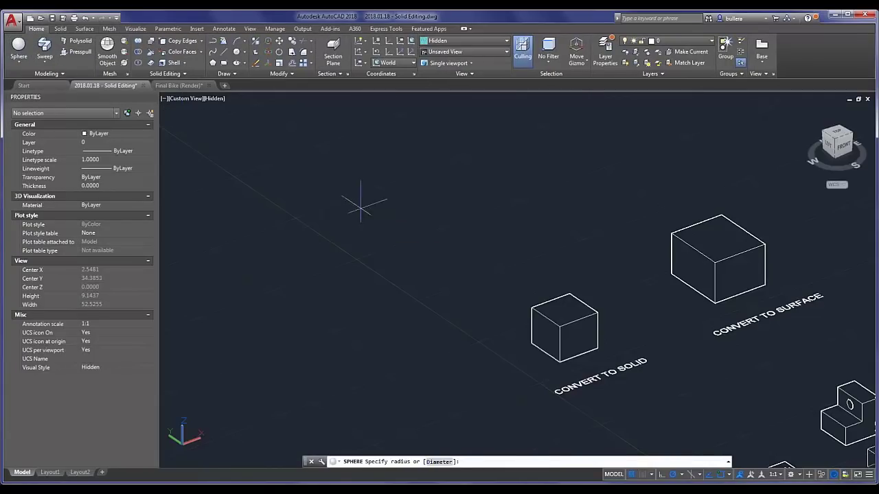
click(440, 231)
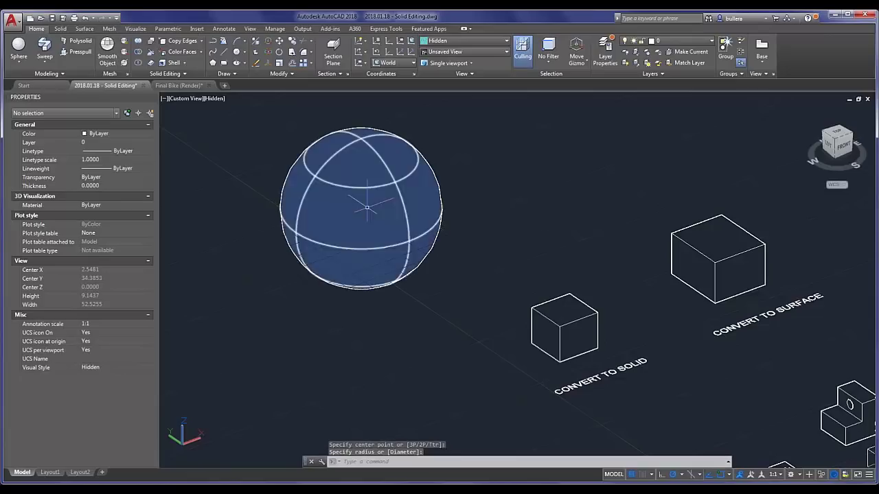
Step: Set the viewport's visual style to Realistic, with the sphere in full view
click(214, 99)
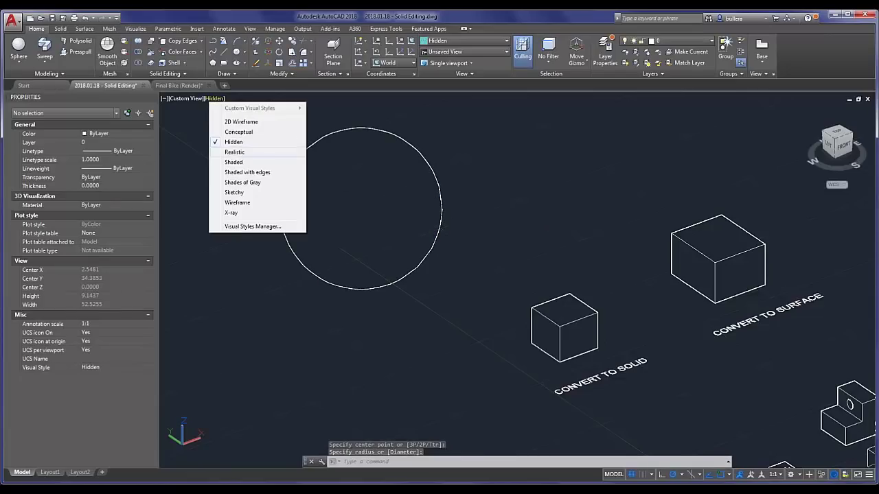
click(235, 152)
middle_drag(473, 215, 526, 261)
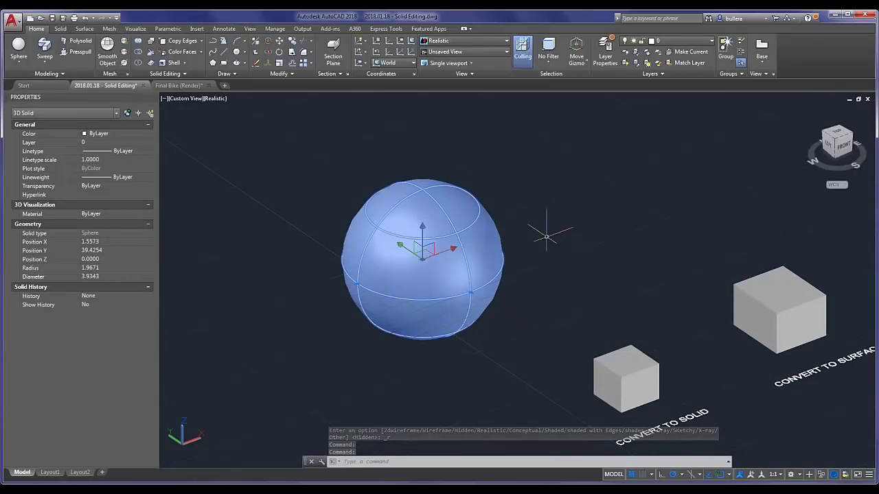
Step: Try to select and stretch the face of the solid sphere as a subobject
key(Escape)
click(498, 254)
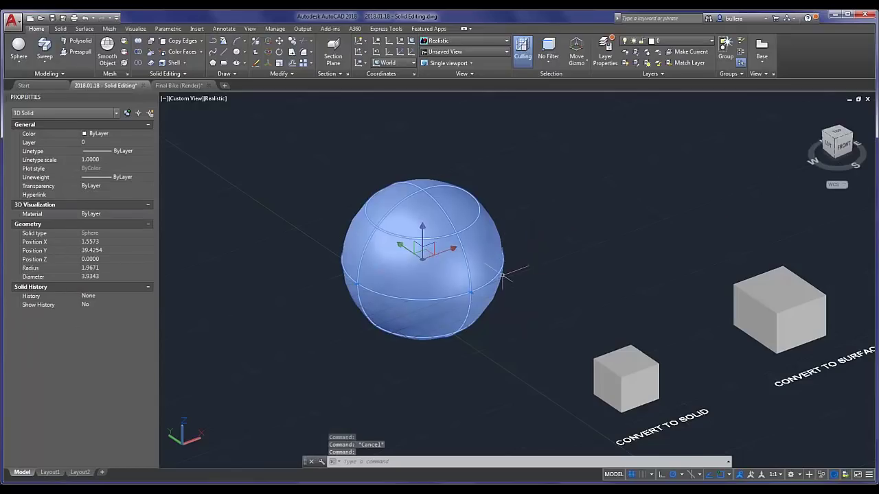
ctrl+click(440, 300)
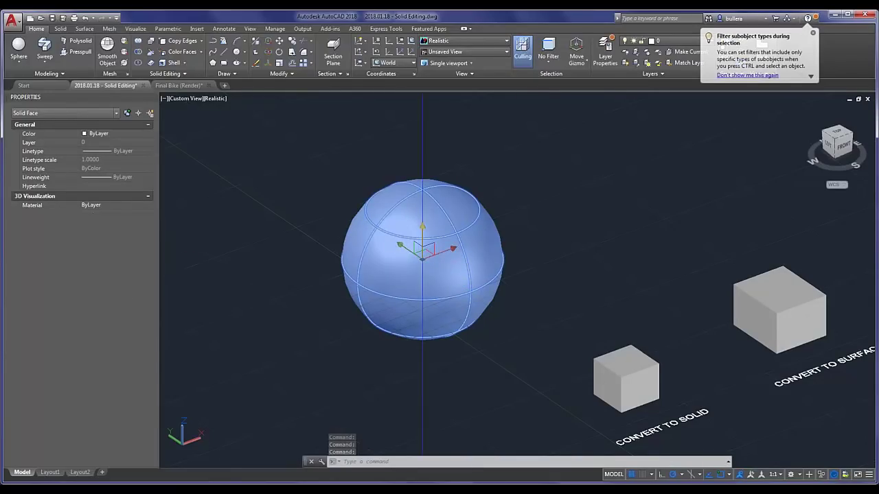
click(435, 260)
key(Escape)
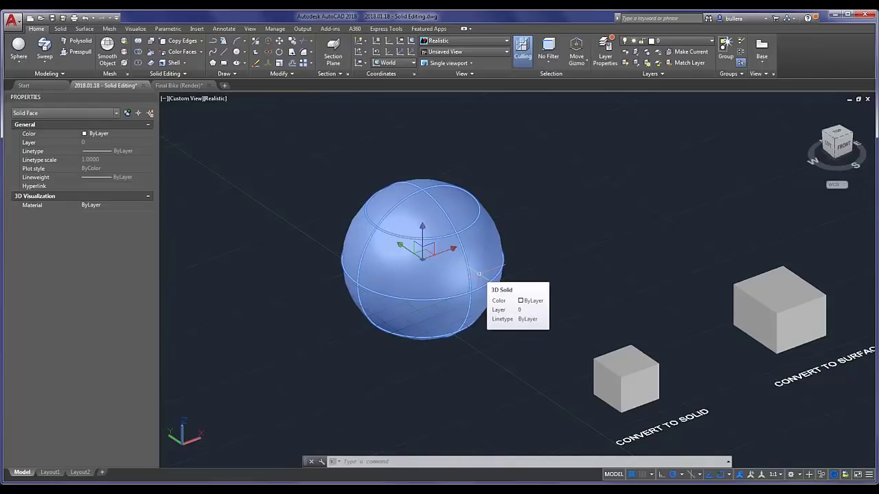
click(479, 274)
key(Escape)
key(Escape)
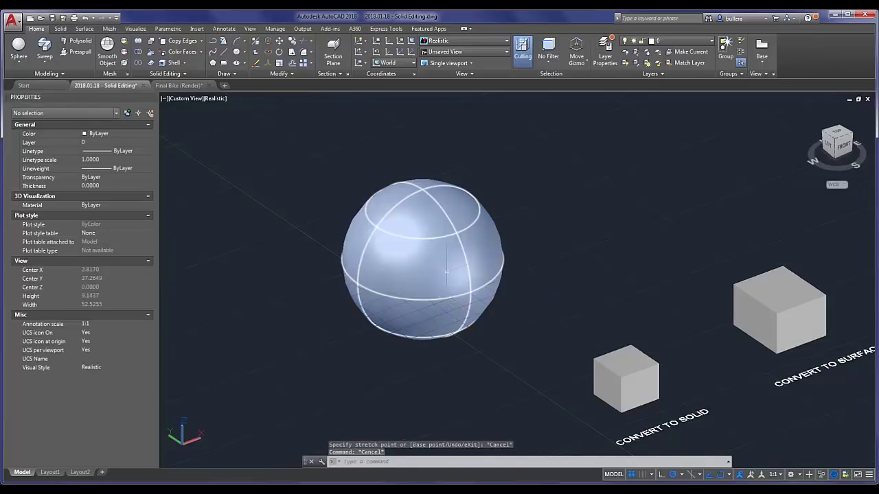
Step: Convert the solid sphere to a mesh with the CONVTOMESH command
click(474, 293)
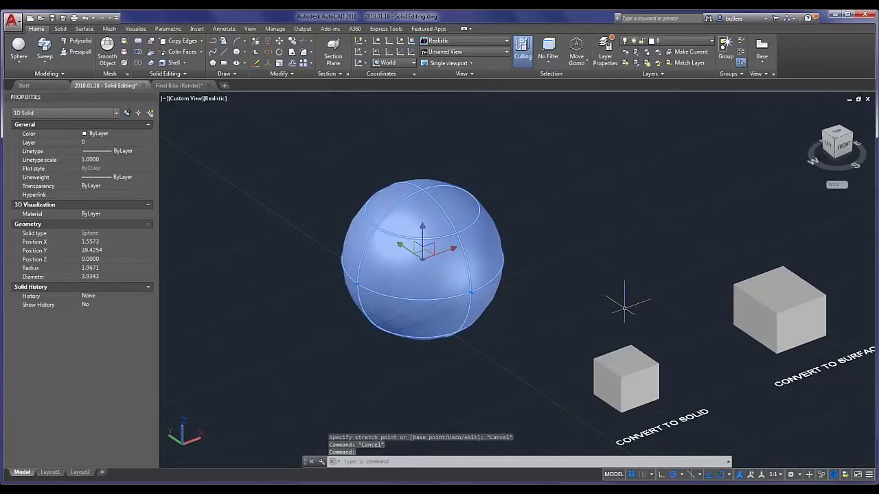
text(CON)
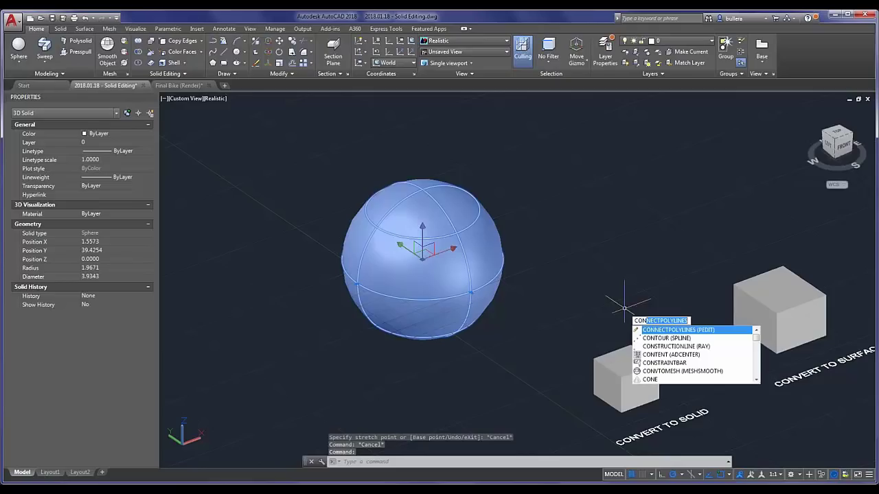
text(VTOMESH)
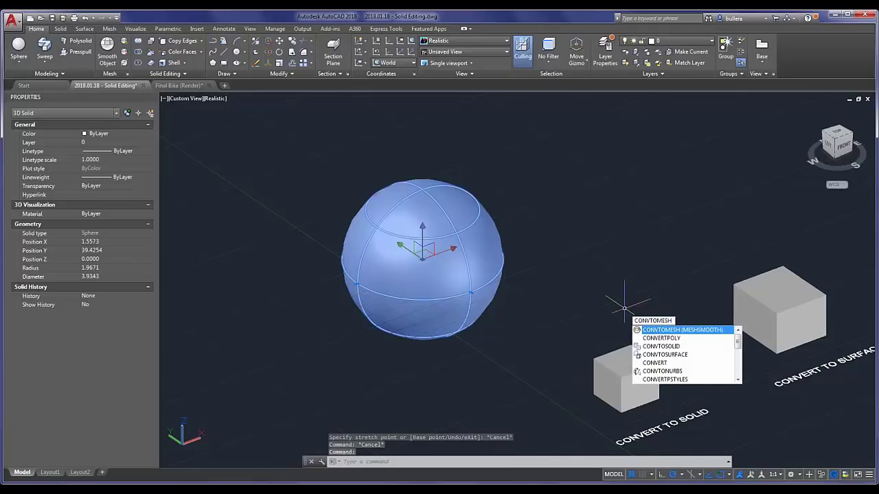
key(Return)
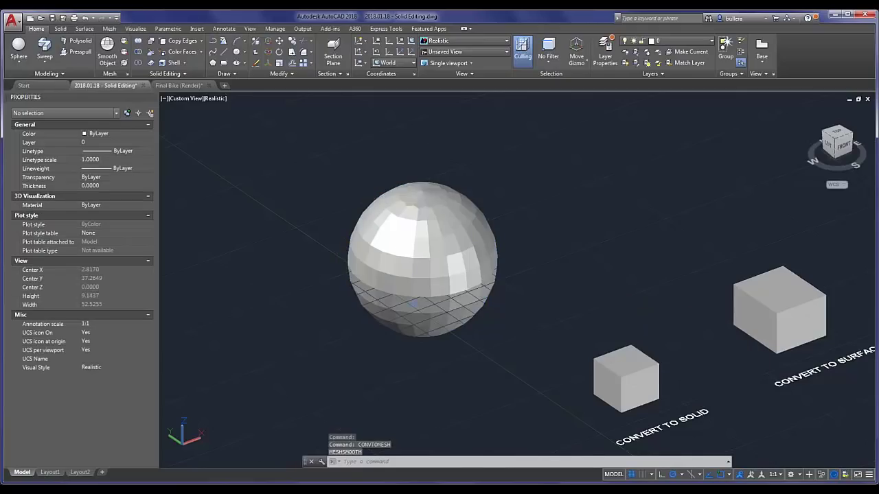
Step: Inspect the mesh sphere's smoothness, face count and face divisions
click(412, 260)
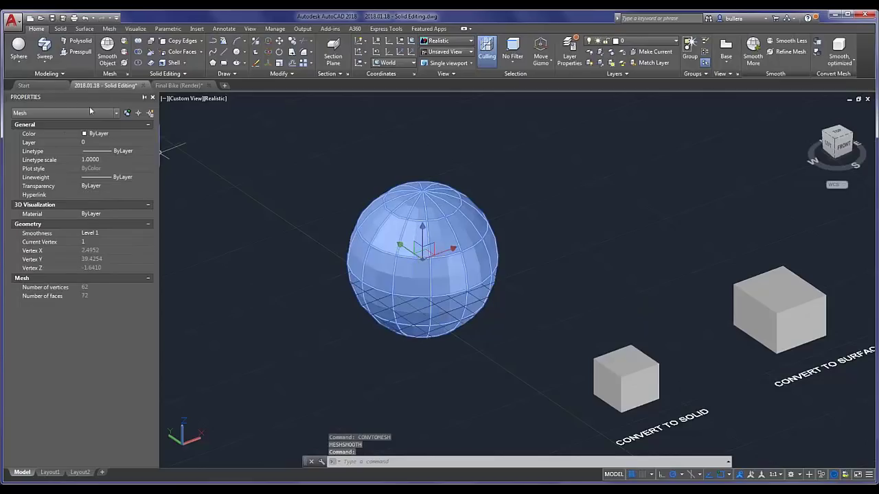
key(Escape)
scroll(448, 237, up, 5)
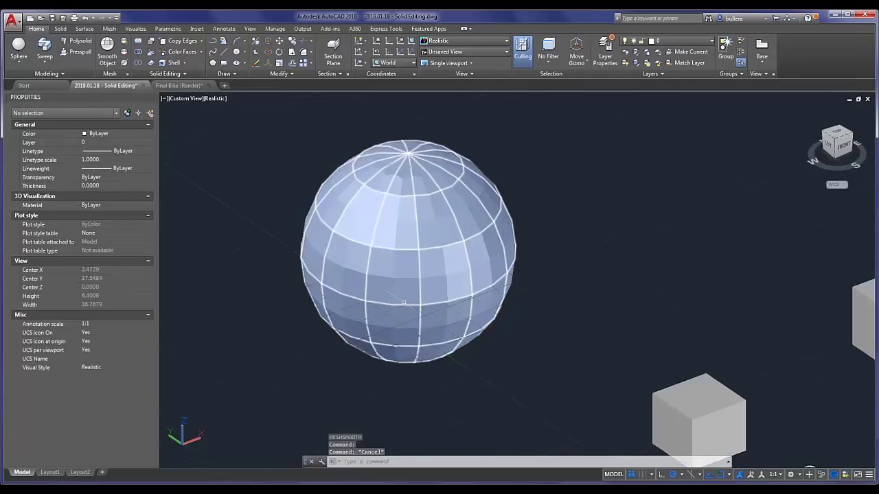
scroll(474, 300, down, 4)
scroll(474, 300, up, 2)
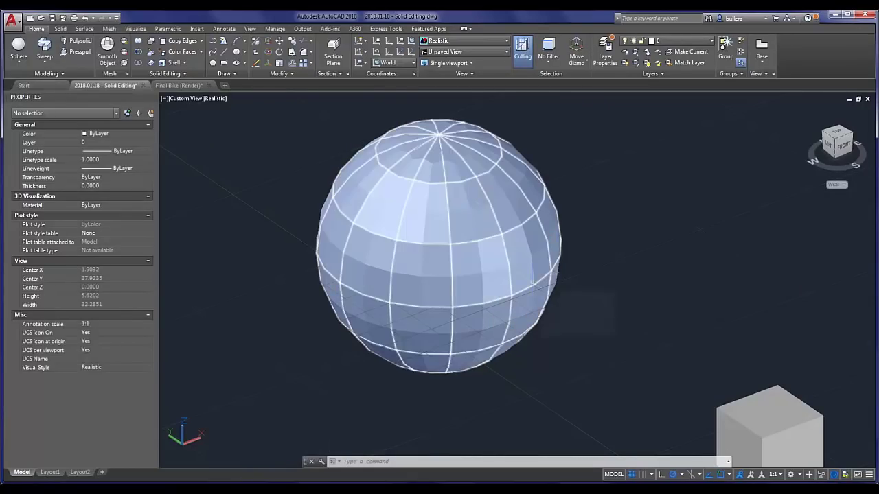
mouse_move(531, 283)
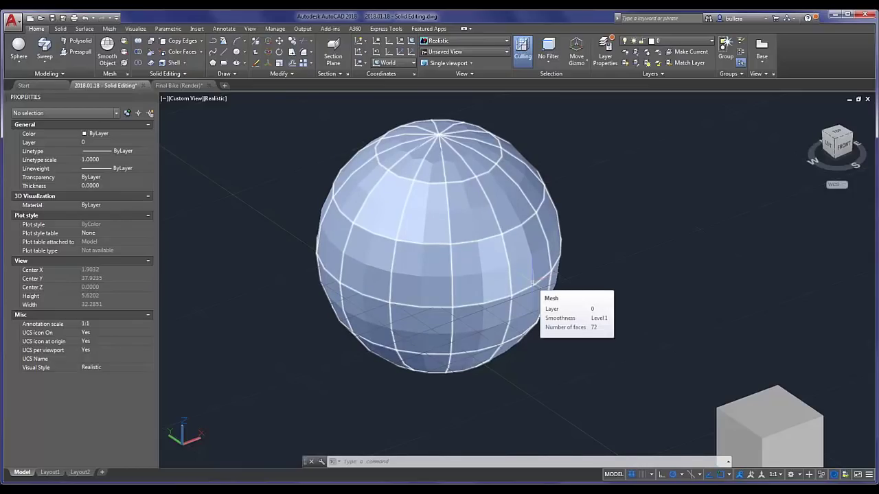
Step: Try to stretch a single edge on the front of the mesh sphere along the Y axis
ctrl+click(519, 302)
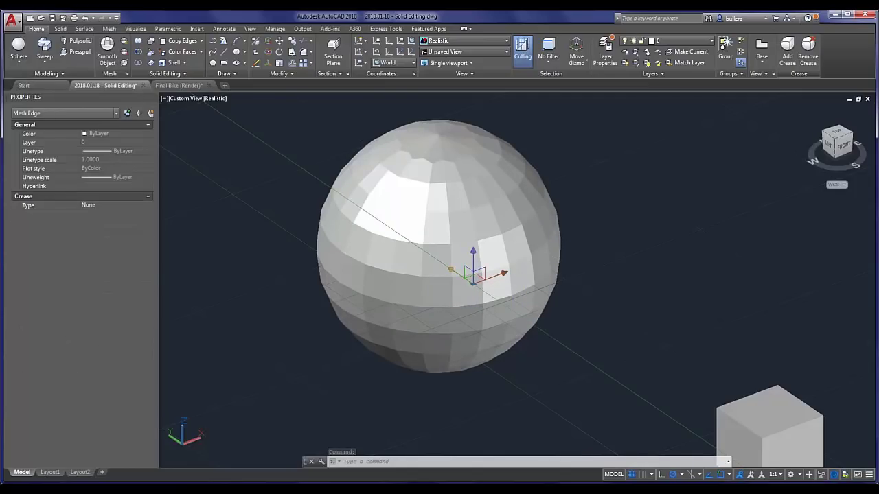
click(450, 269)
key(Escape)
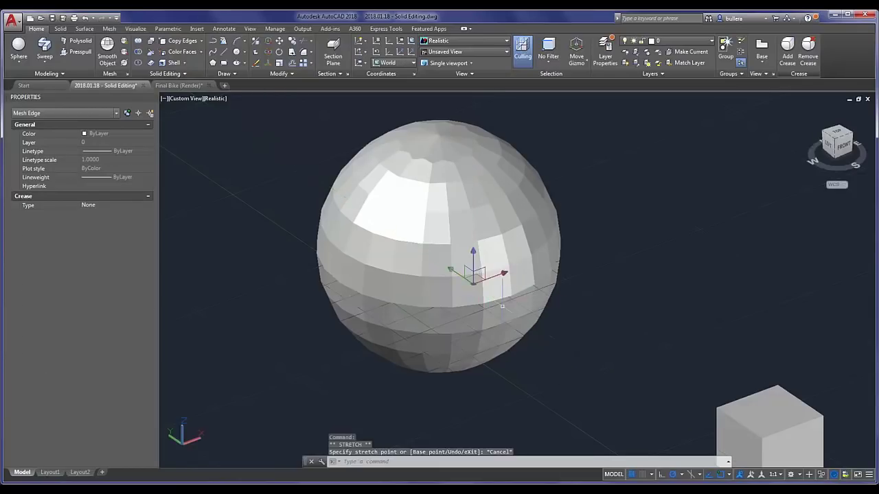
key(Escape)
Step: Stretch one face on the front of the mesh sphere along the Y axis in the negative direction
ctrl+click(467, 265)
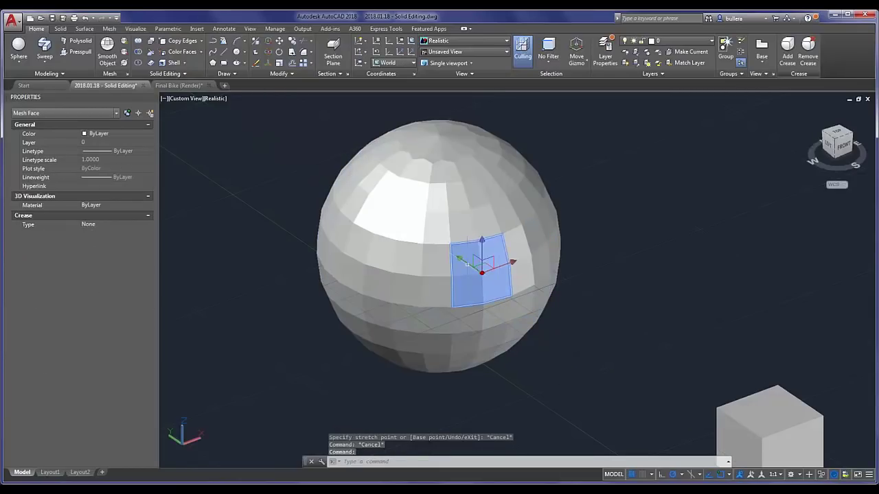
click(460, 259)
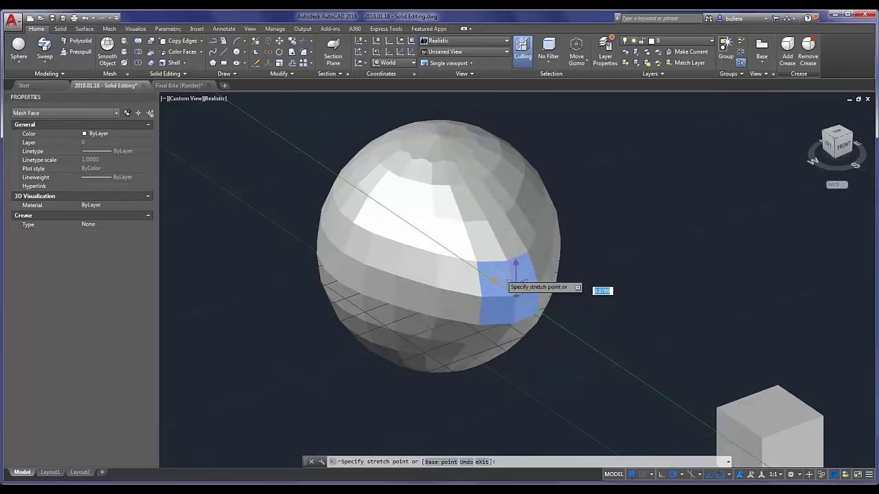
key(Escape)
key(Escape)
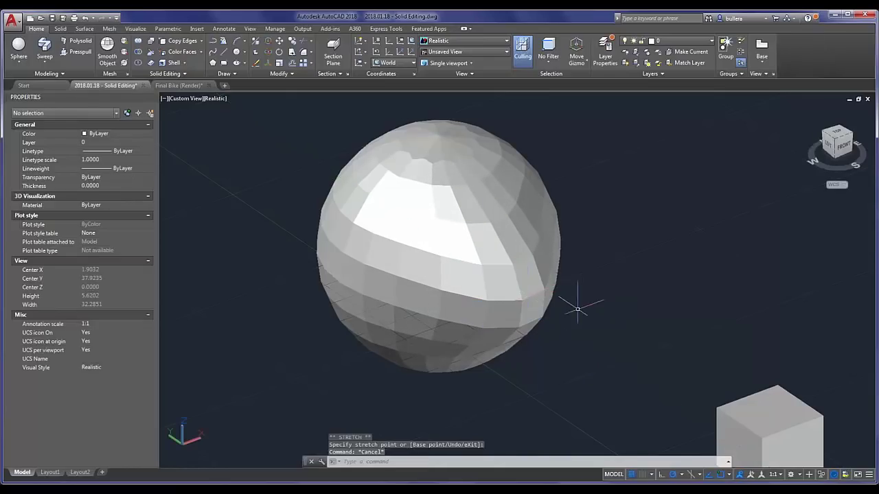
scroll(611, 313, down, 4)
middle_drag(618, 309, 573, 285)
scroll(512, 261, up, 3)
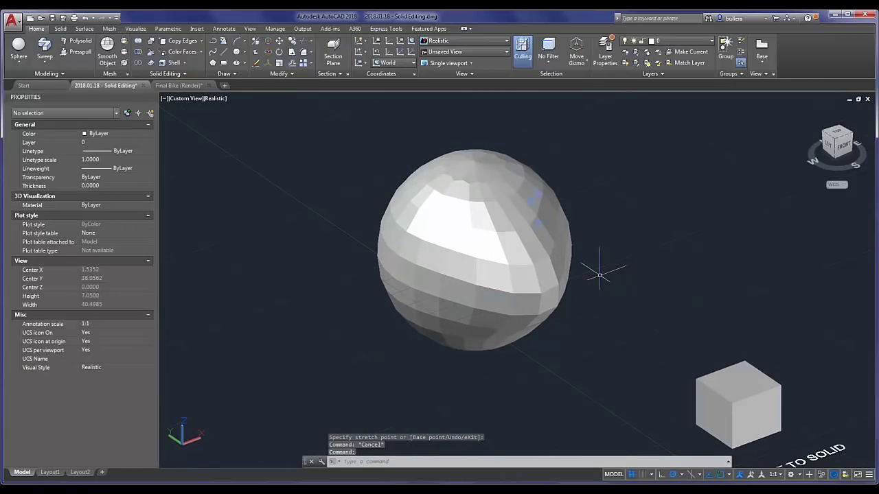
Step: Increase the smoothness level of the mesh sphere with MESHSMOOTHMORE
click(569, 249)
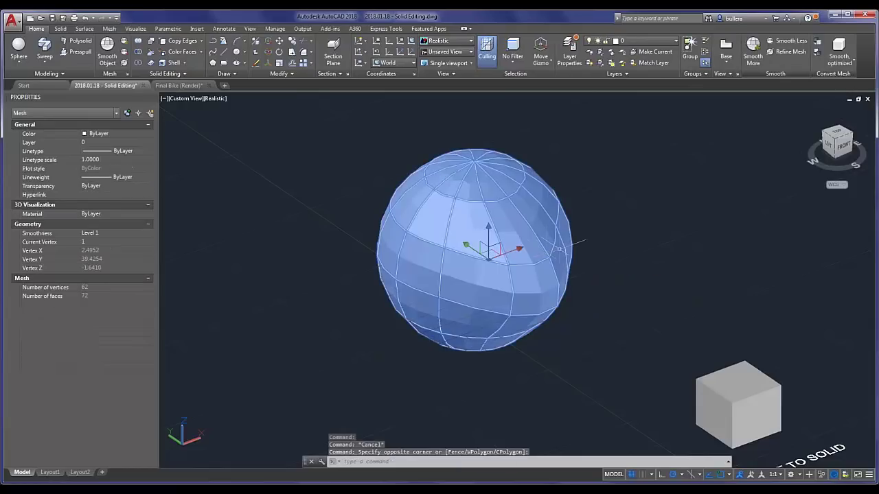
key(Escape)
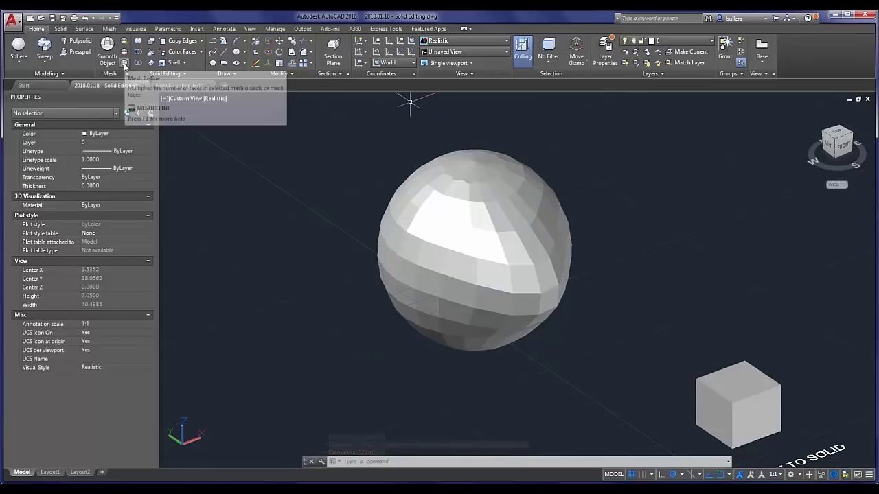
click(125, 42)
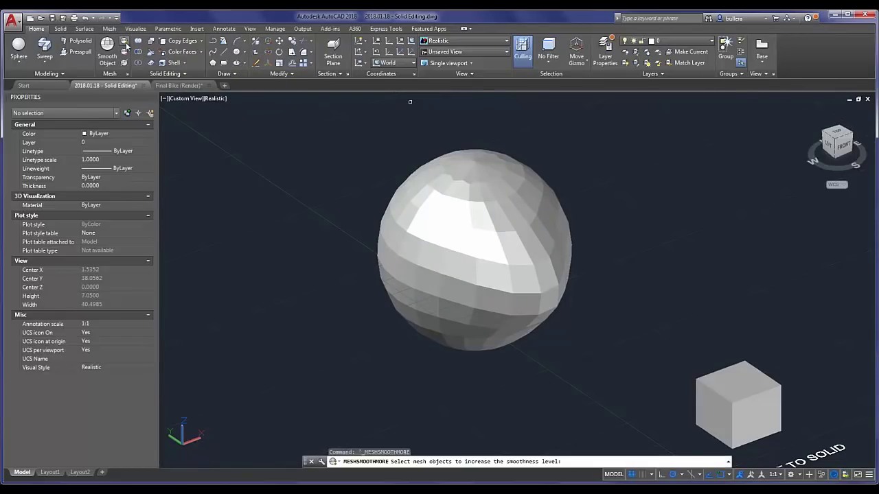
click(456, 300)
key(Return)
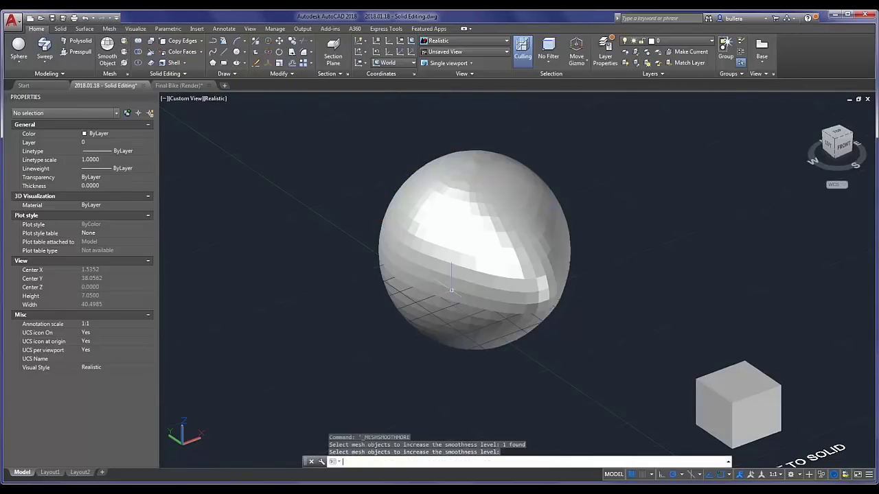
Step: Refine the whole mesh sphere with MESHREFINE to multiply its faces
click(124, 63)
click(495, 295)
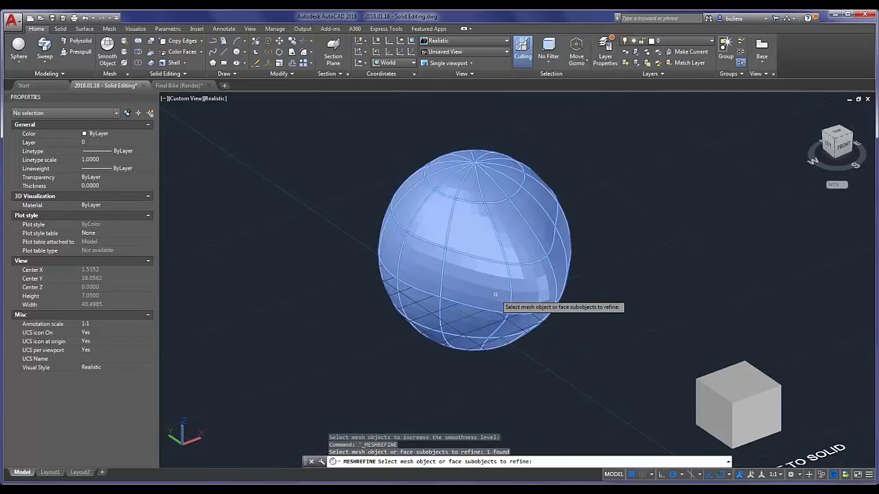
key(Return)
Step: Try to stretch a single edge on the front of the refined mesh sphere
scroll(477, 281, up, 3)
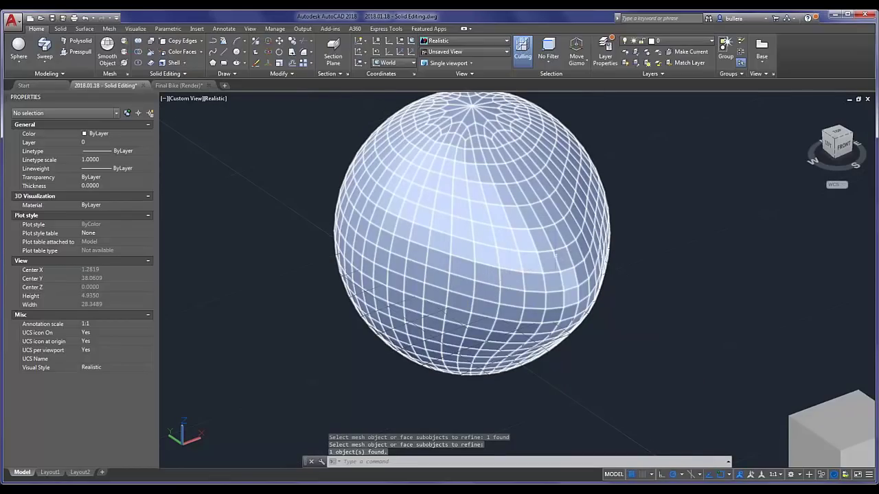
ctrl+click(509, 274)
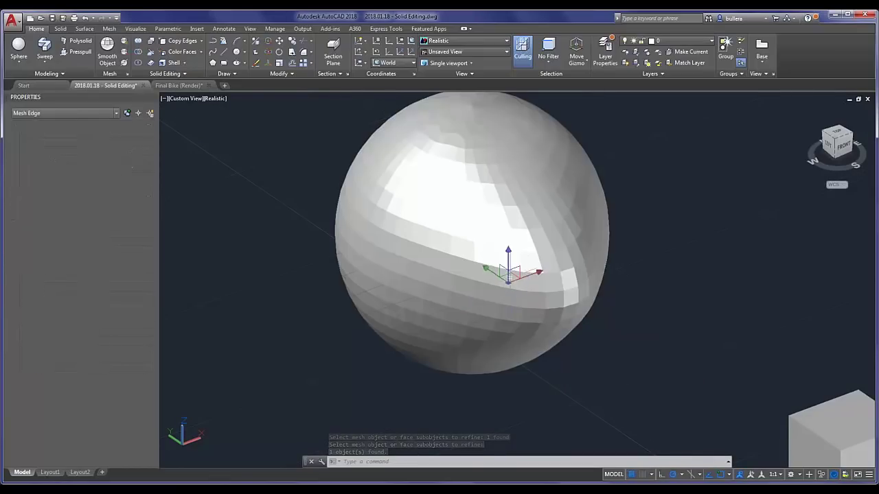
click(508, 275)
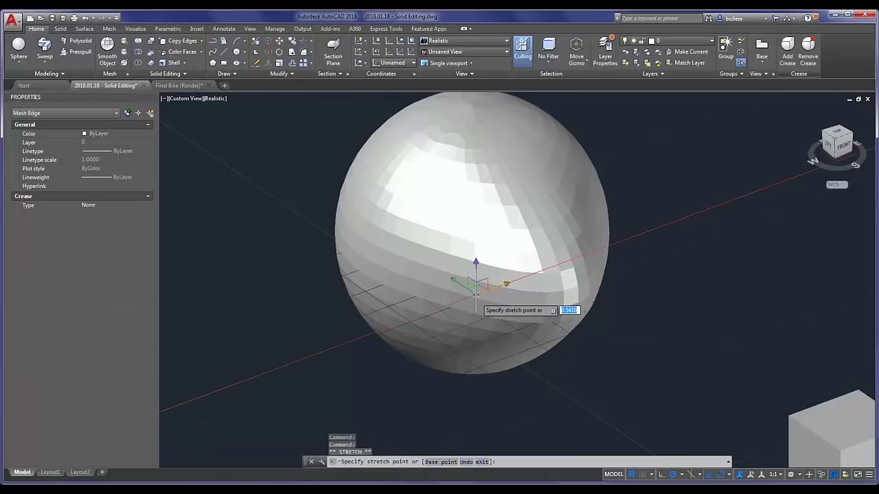
key(Escape)
key(Escape)
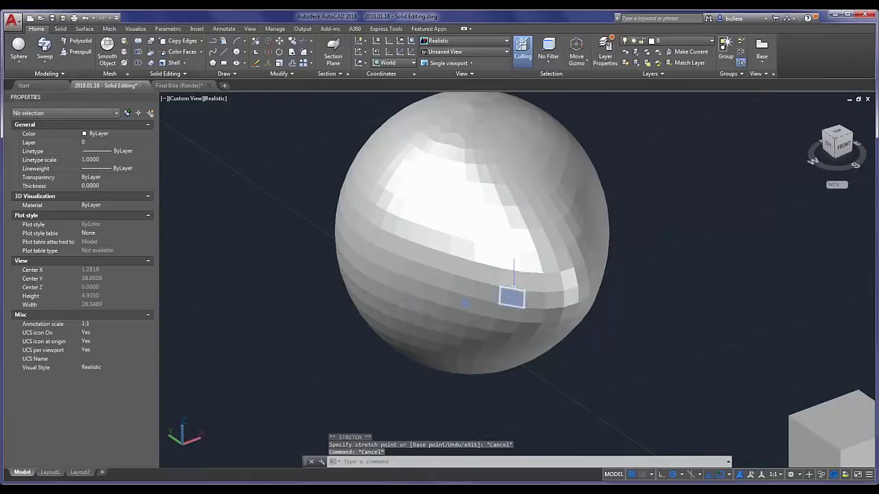
Step: Try to stretch one small face on the front of the refined mesh sphere
ctrl+click(512, 278)
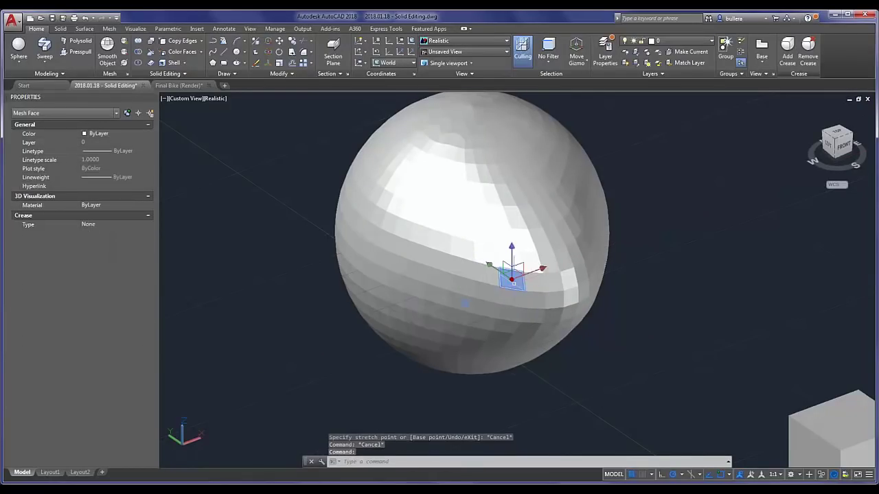
click(534, 273)
key(Escape)
scroll(526, 275, up, 2)
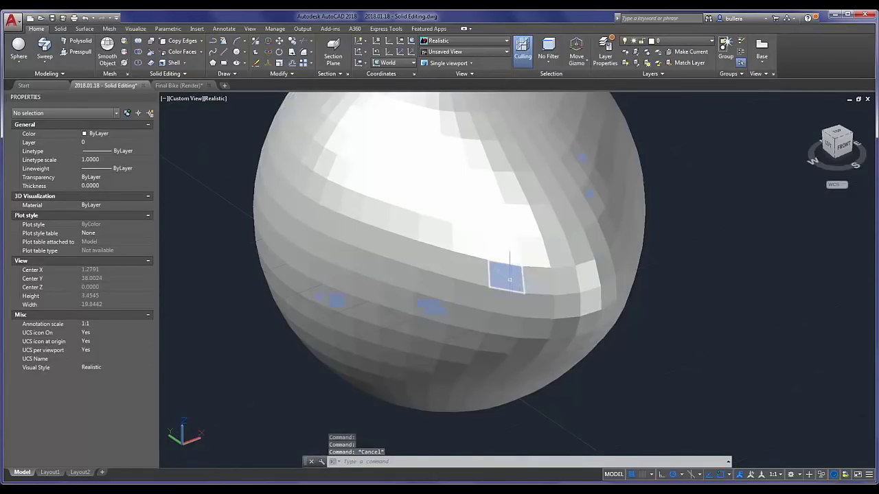
ctrl+click(506, 276)
click(506, 277)
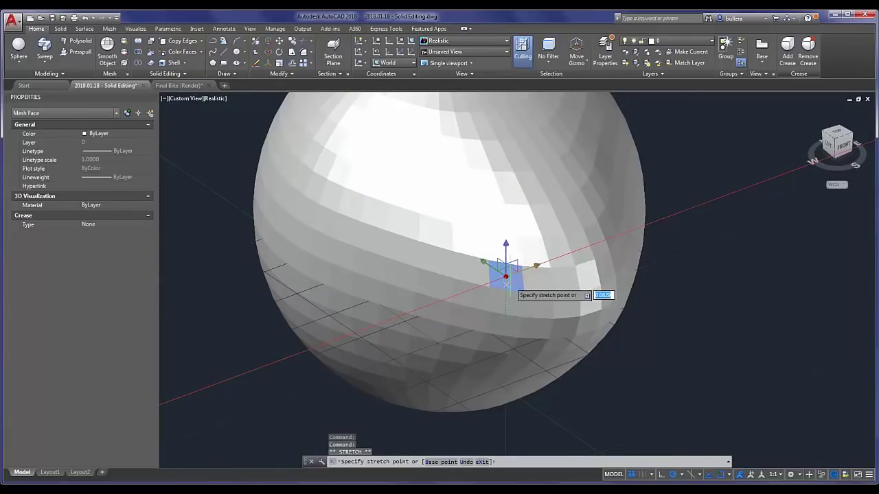
key(Escape)
key(Escape)
scroll(550, 334, down, 3)
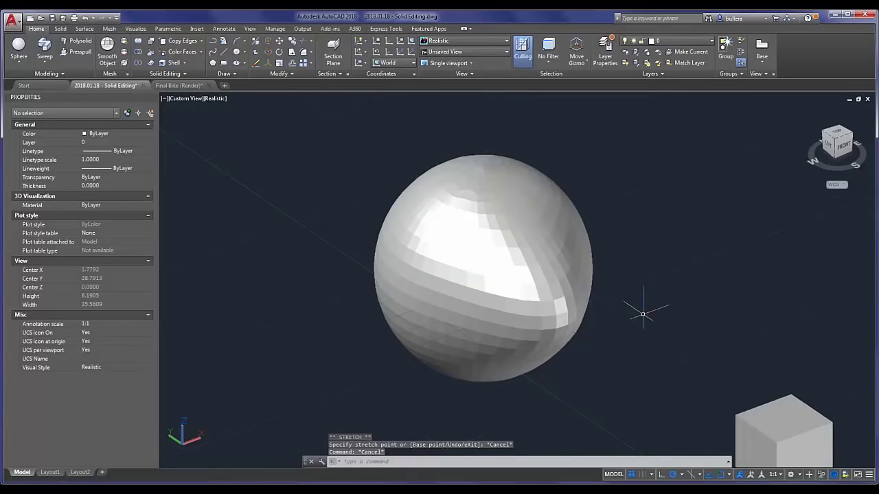
Step: Convert the refined mesh sphere to a solid with the CONVTOSOLID command and check the result
middle_drag(641, 309, 558, 302)
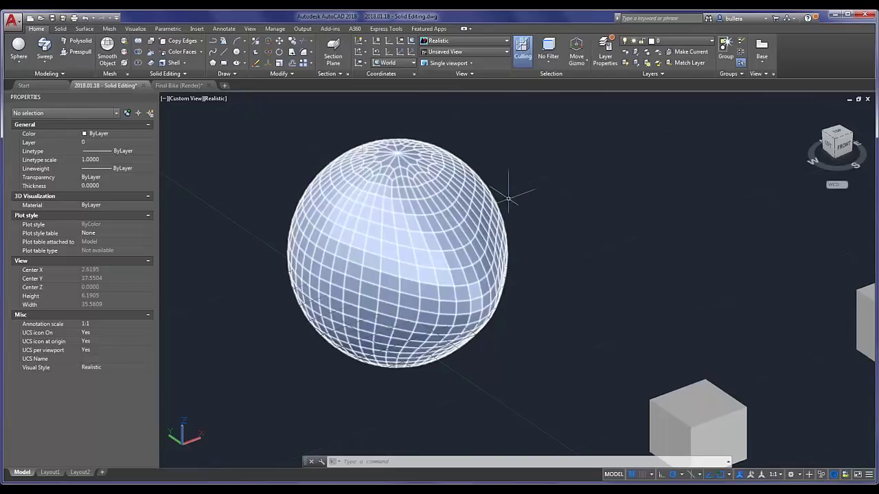
click(496, 236)
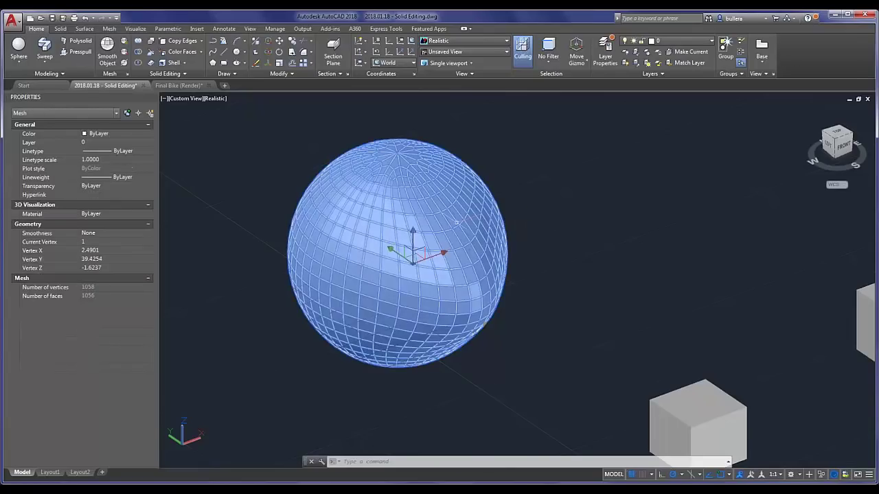
click(704, 330)
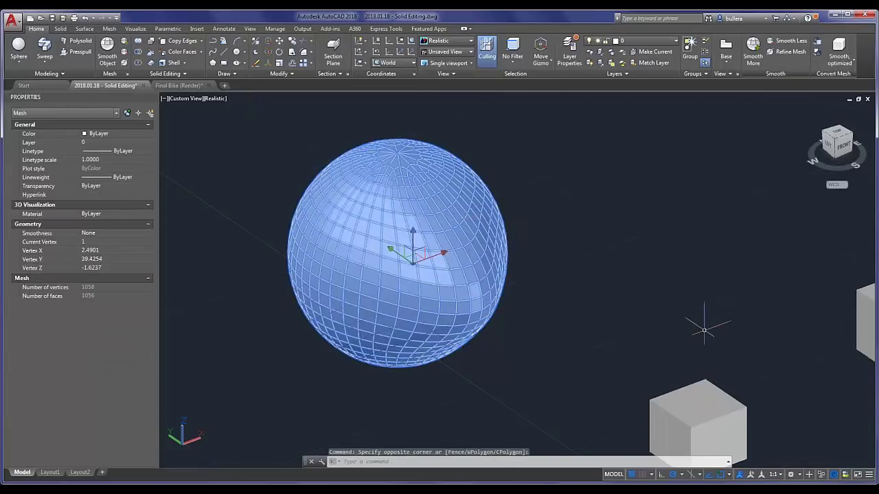
text(CON)
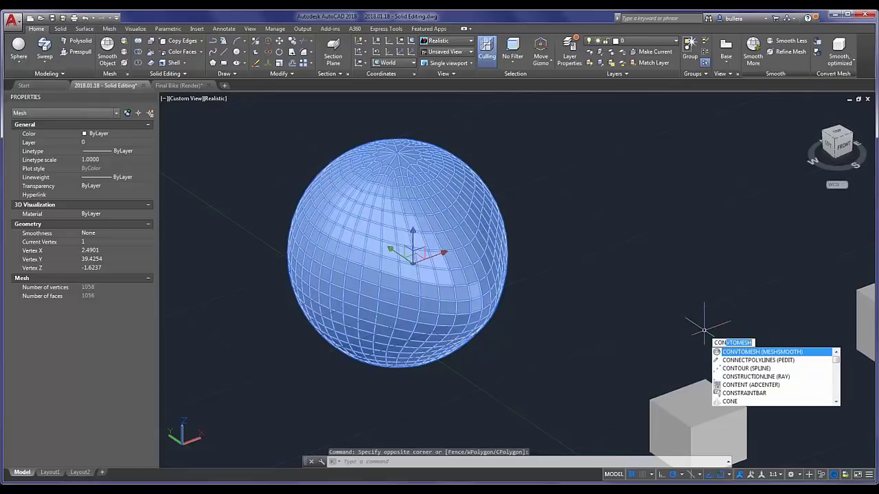
text(V)
key(Down)
key(Down)
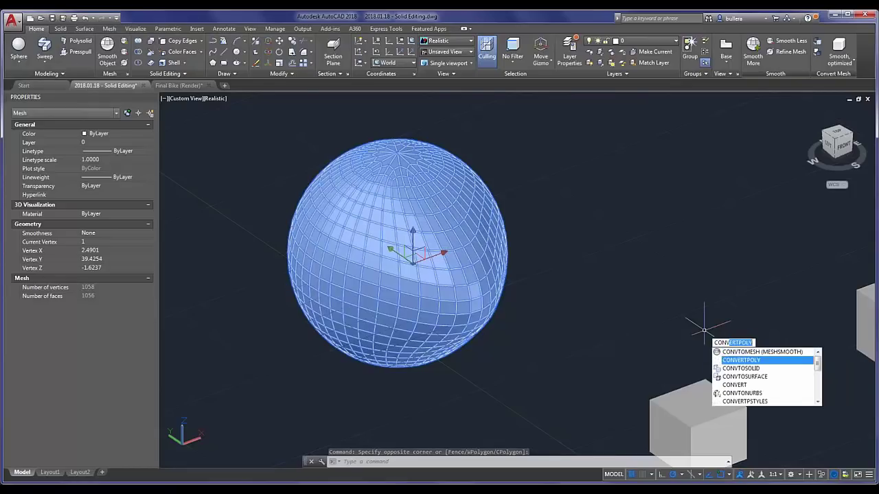
key(Return)
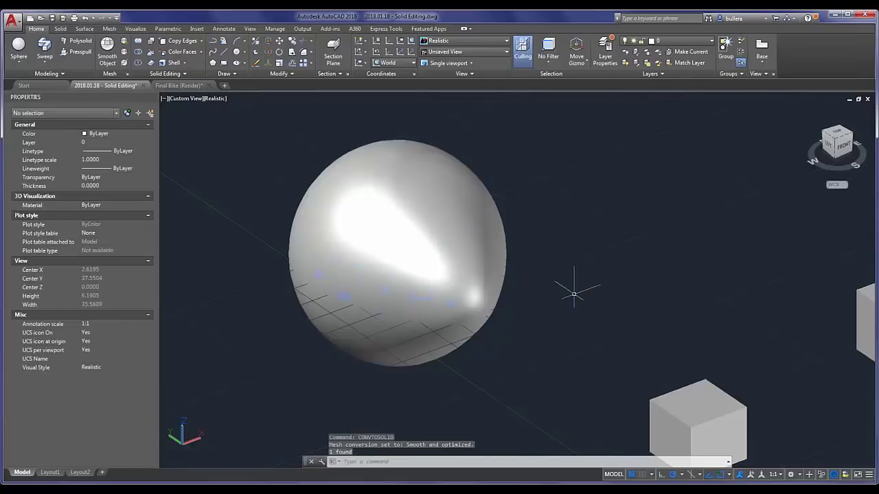
shift+middle_drag(574, 294, 588, 323)
click(474, 306)
key(Escape)
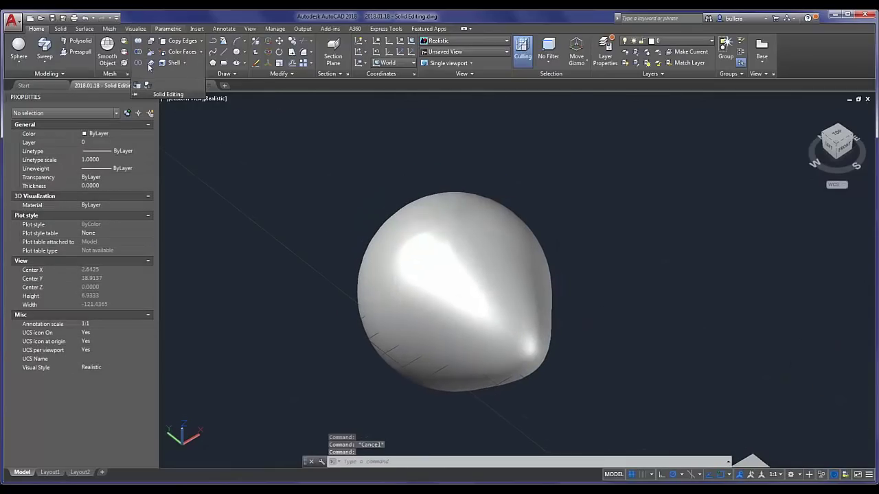
key(Escape)
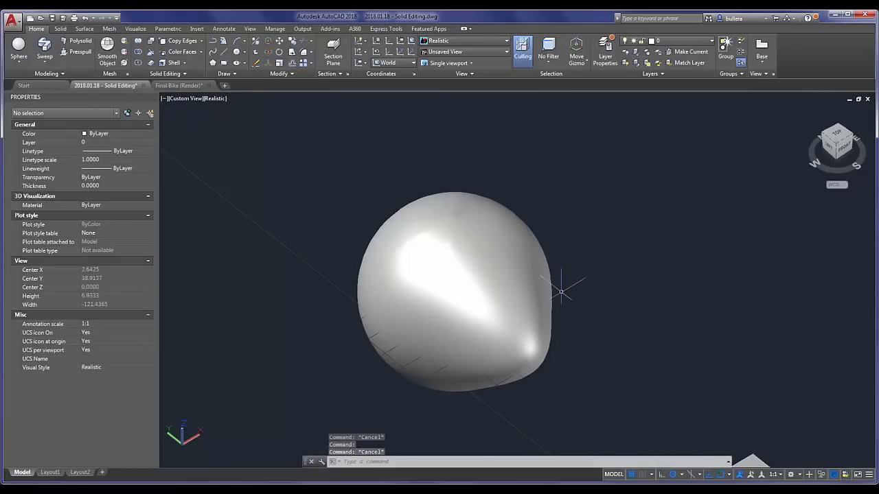
Step: Convert the solid box above the CONVERT TO SURFACE label to a surface with CONVTOSURFACE and check its object type
scroll(561, 292, down, 5)
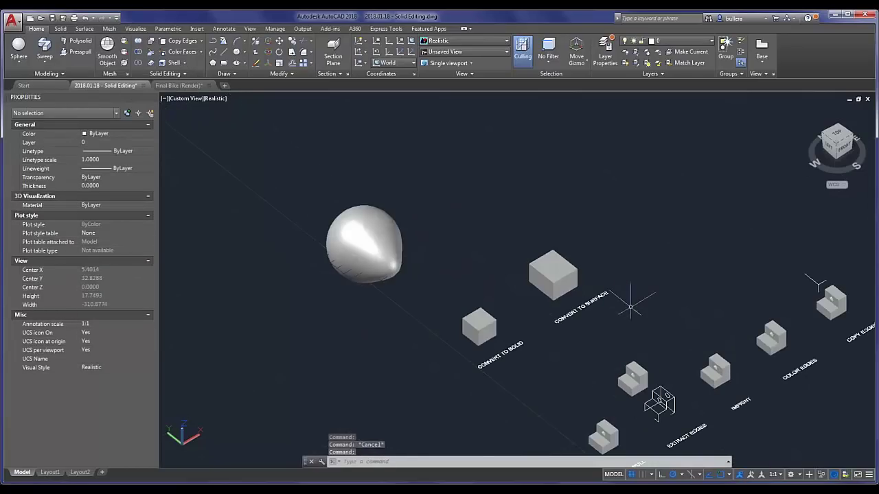
scroll(631, 307, up, 5)
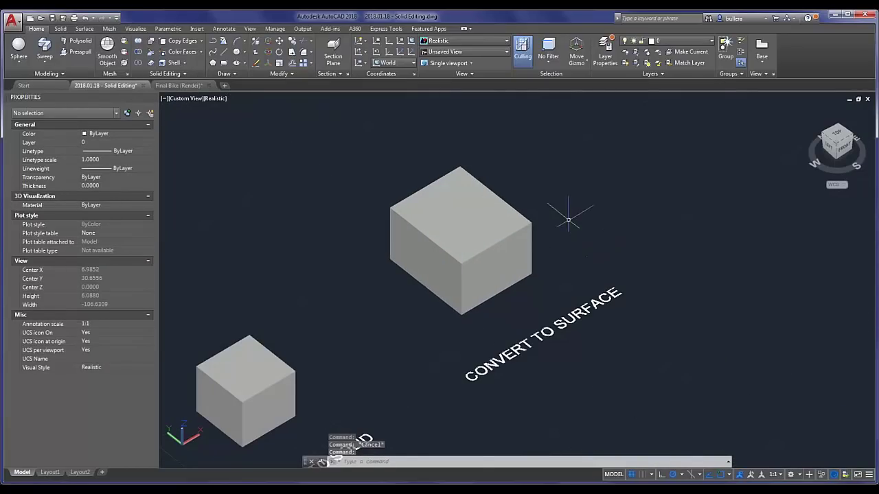
middle_drag(567, 231, 583, 238)
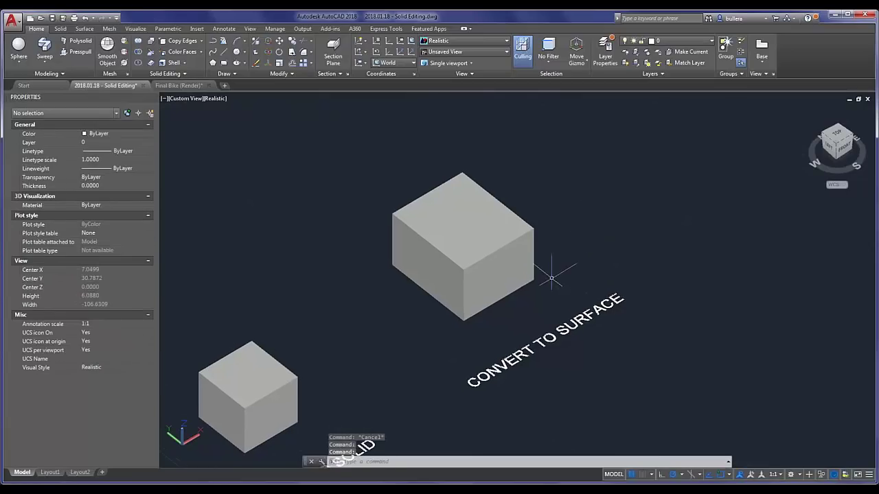
click(510, 256)
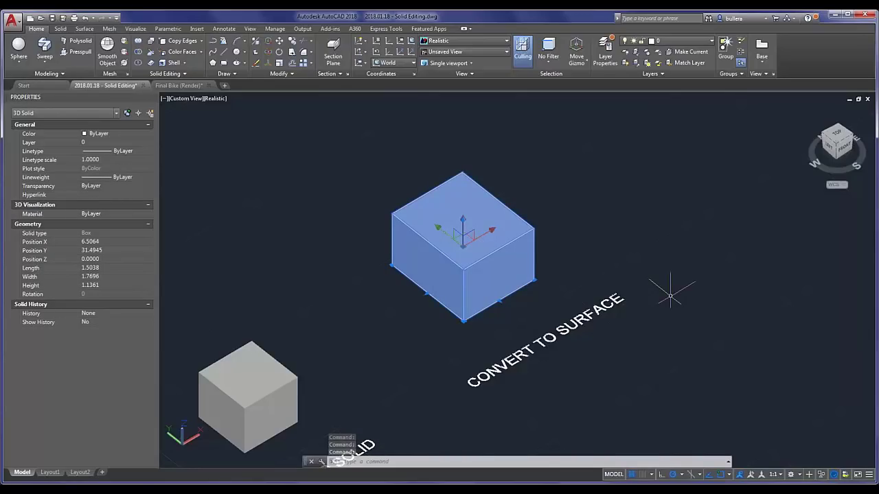
text(CONVTOMESH)
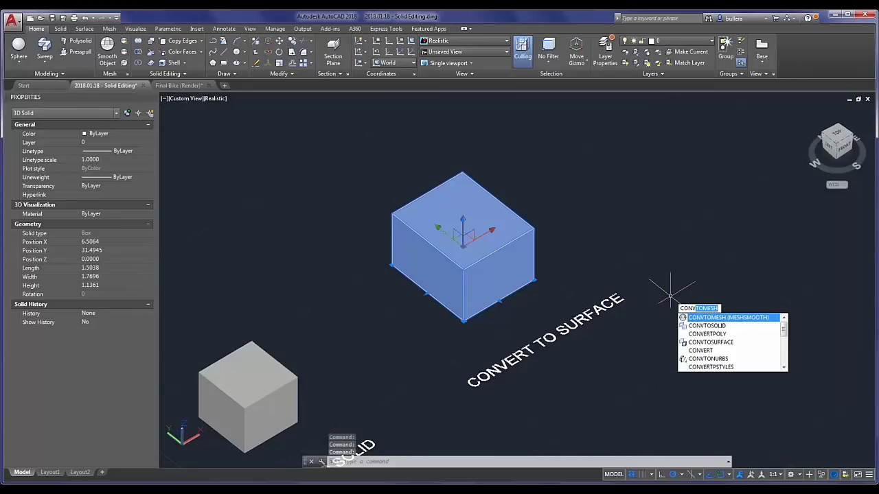
key(Down)
key(Down)
key(Down)
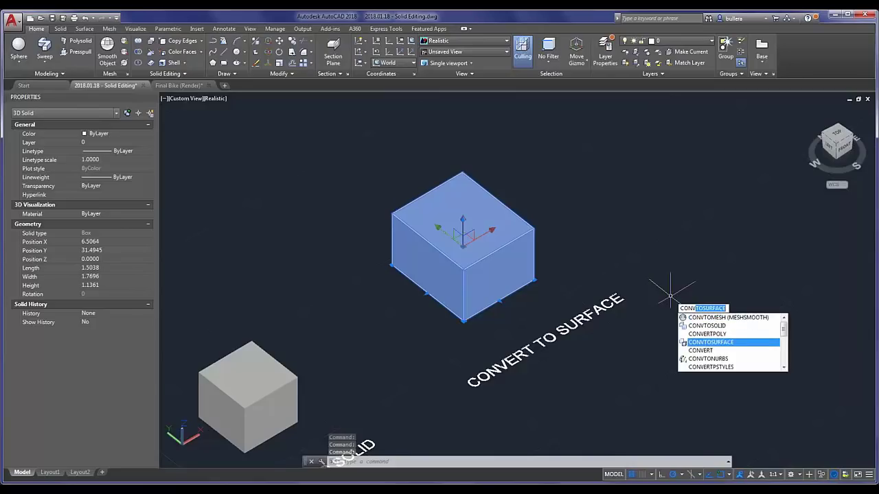
key(Return)
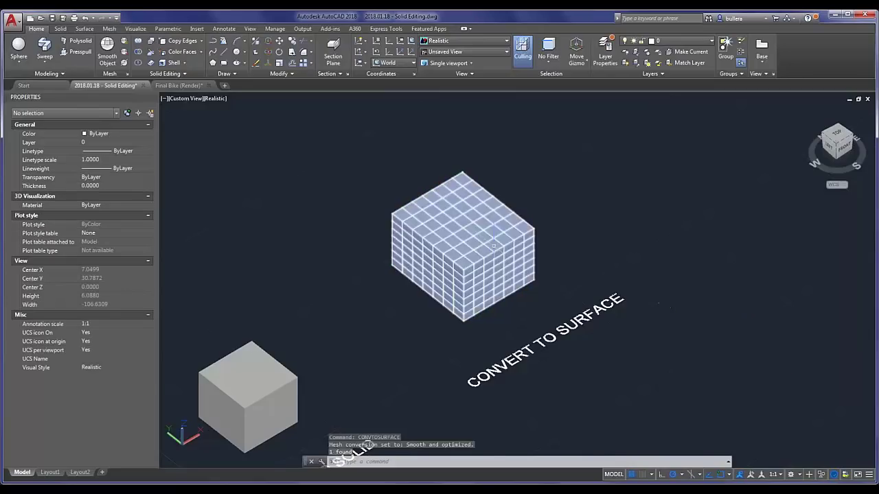
click(497, 251)
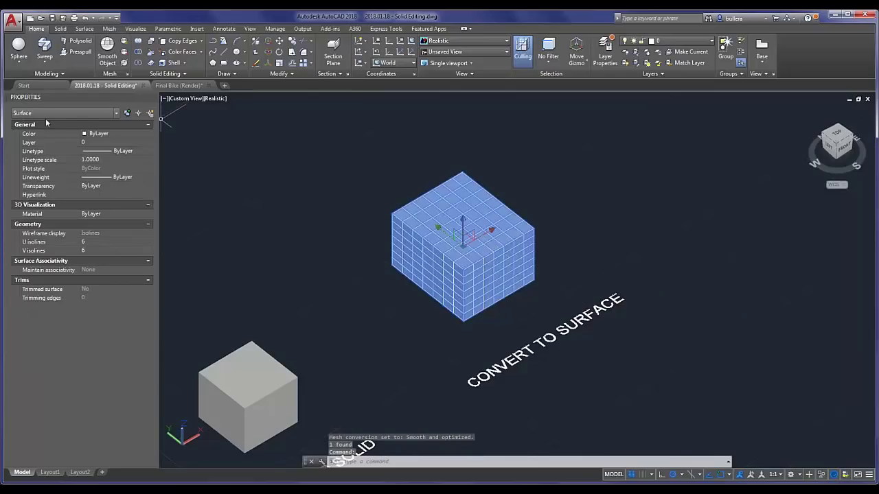
key(Escape)
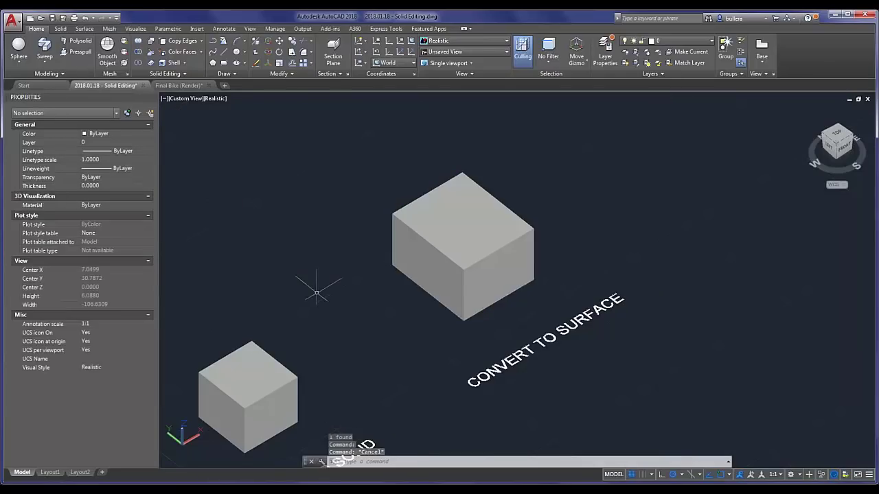
Step: Create a section plane from the box at the CONVERT TO SOLID label and examine the inside of the surface box
middle_drag(314, 289, 337, 250)
click(328, 53)
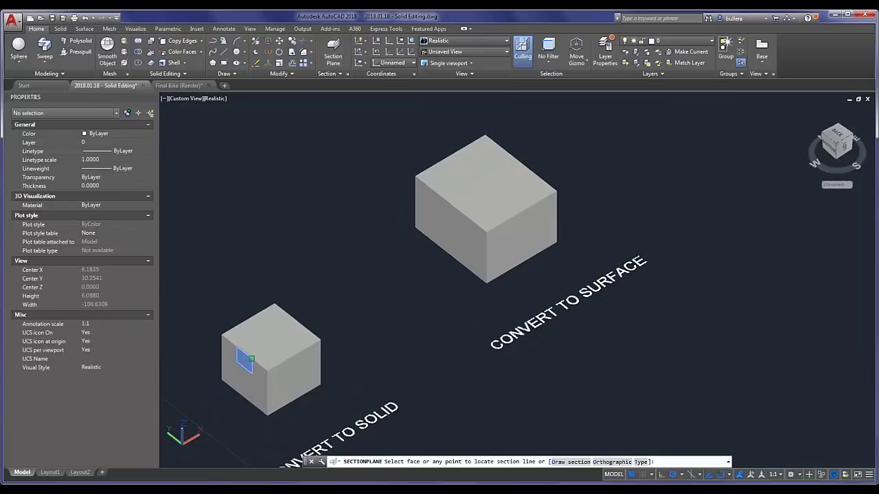
click(245, 359)
key(Escape)
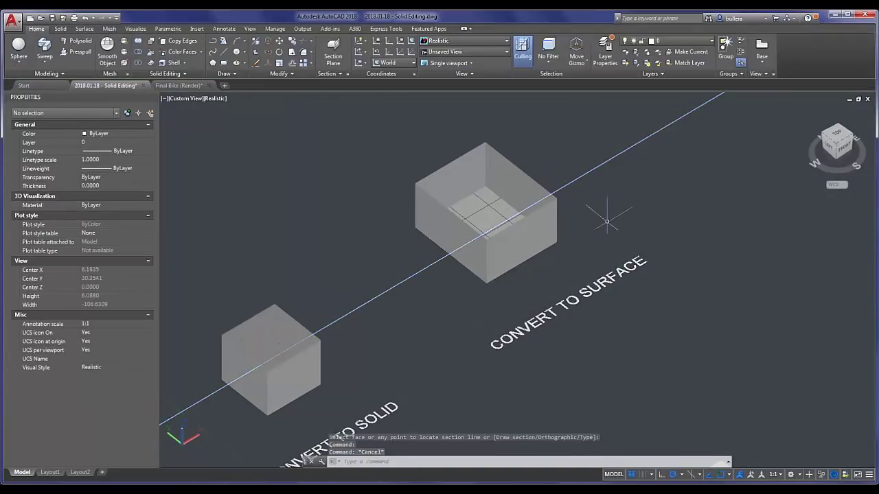
scroll(584, 206, down, 5)
scroll(501, 185, up, 7)
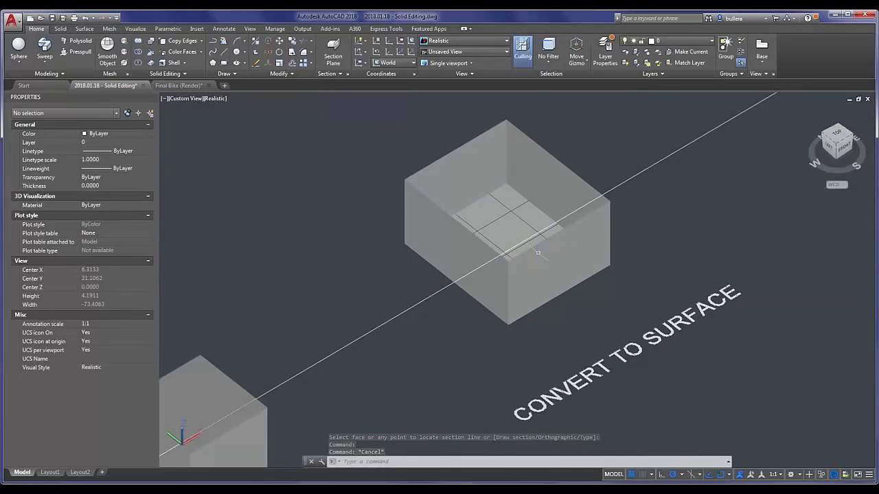
scroll(537, 253, up, 4)
scroll(546, 215, down, 3)
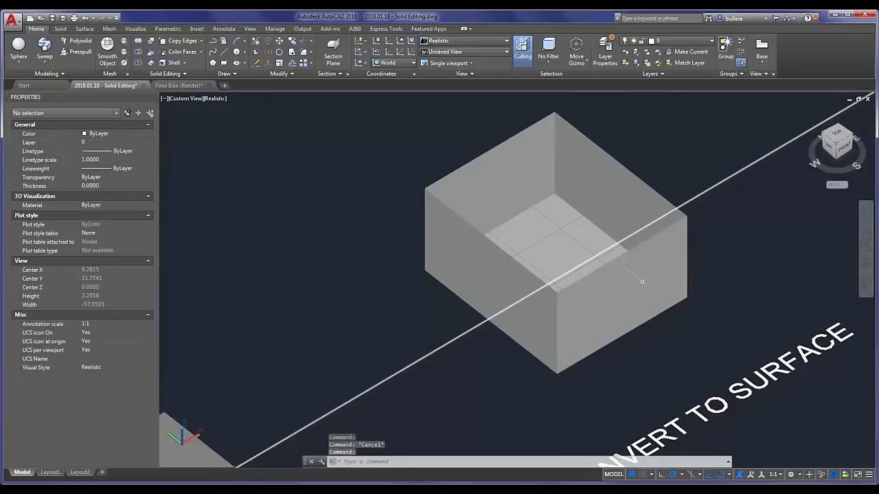
scroll(642, 282, down, 1)
scroll(506, 343, down, 3)
Step: Delete the section plane that cuts through the two conversion boxes
click(767, 280)
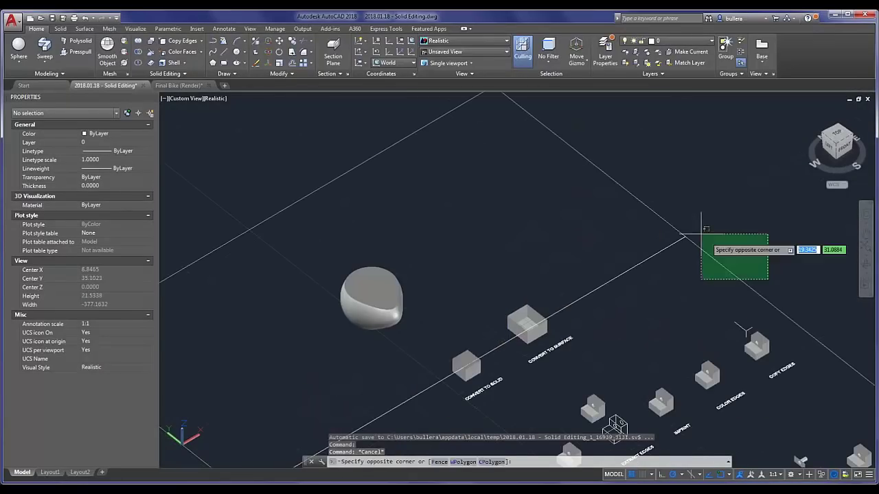
click(702, 234)
key(Delete)
shift+middle_drag(624, 275, 584, 197)
key(Escape)
scroll(585, 196, down, 3)
scroll(530, 186, up, 2)
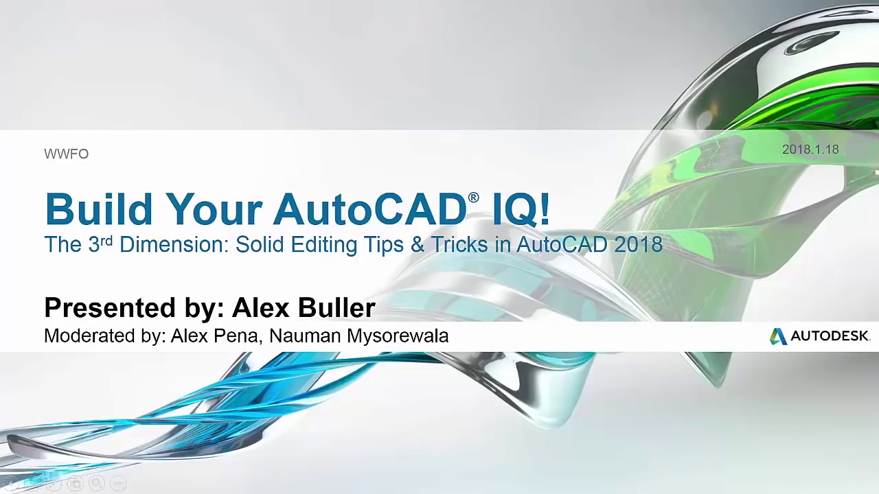
click(321, 276)
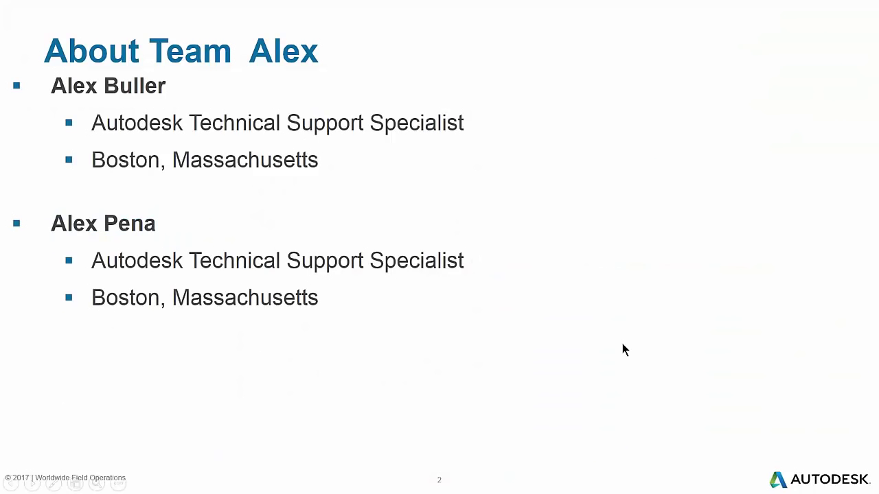